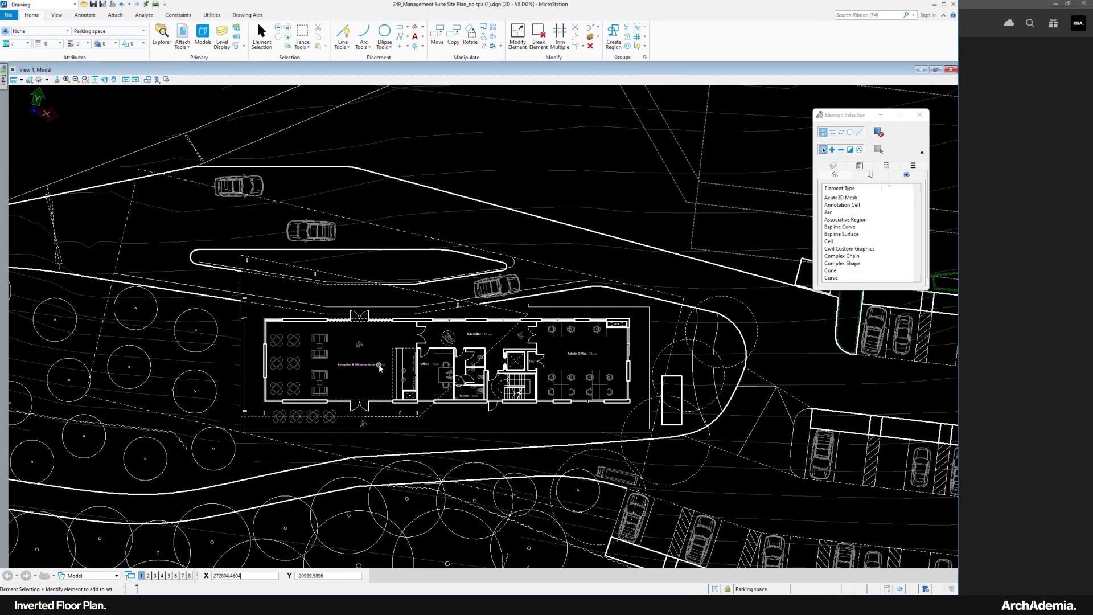
Place a block fence, in Inside mode, around the management suite building and its immediate surroundings.
scroll(376, 401, down, 3)
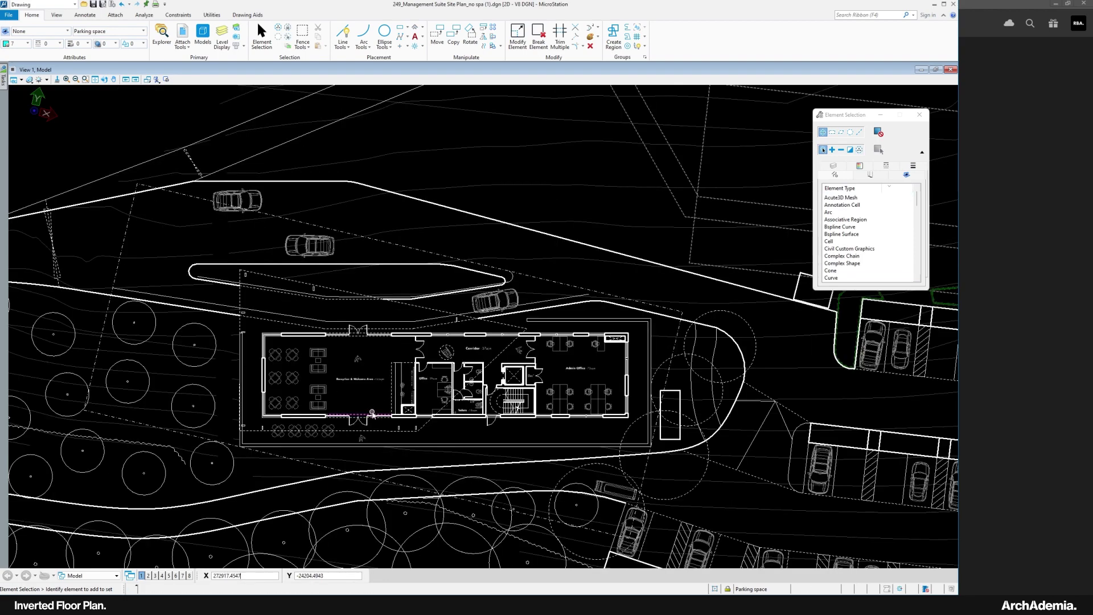
scroll(424, 445, down, 3)
scroll(423, 387, up, 3)
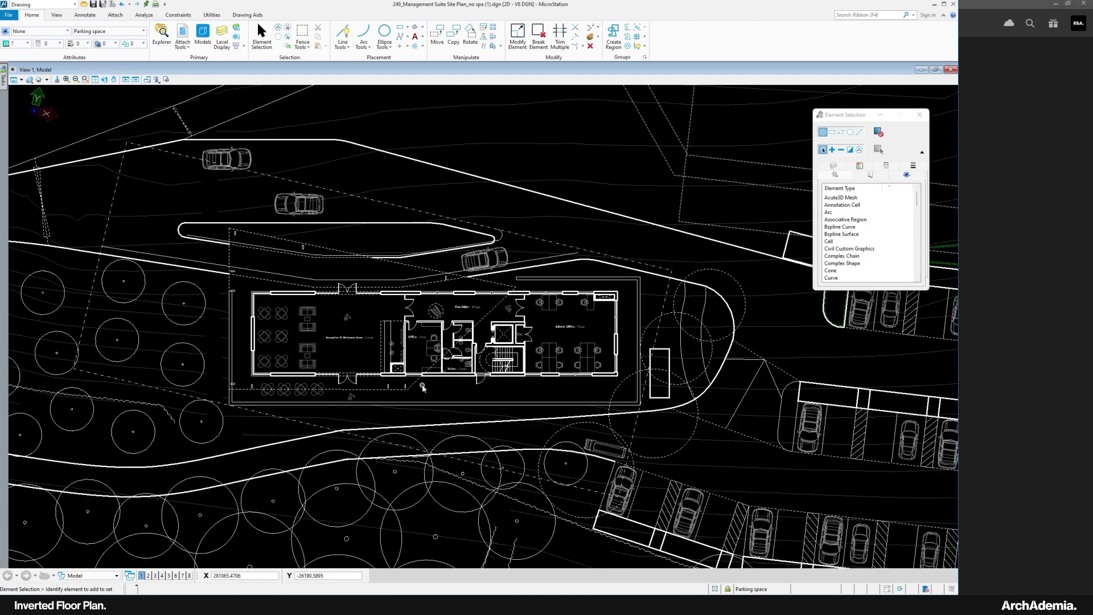
drag(434, 348, 434, 359)
click(302, 33)
scroll(359, 308, down, 2)
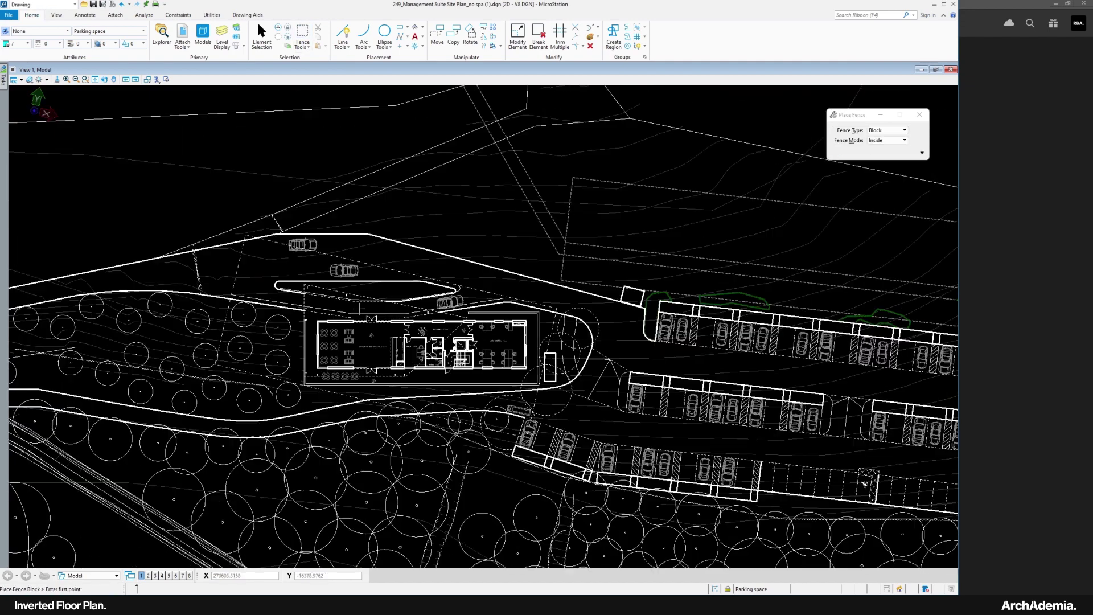
click(230, 217)
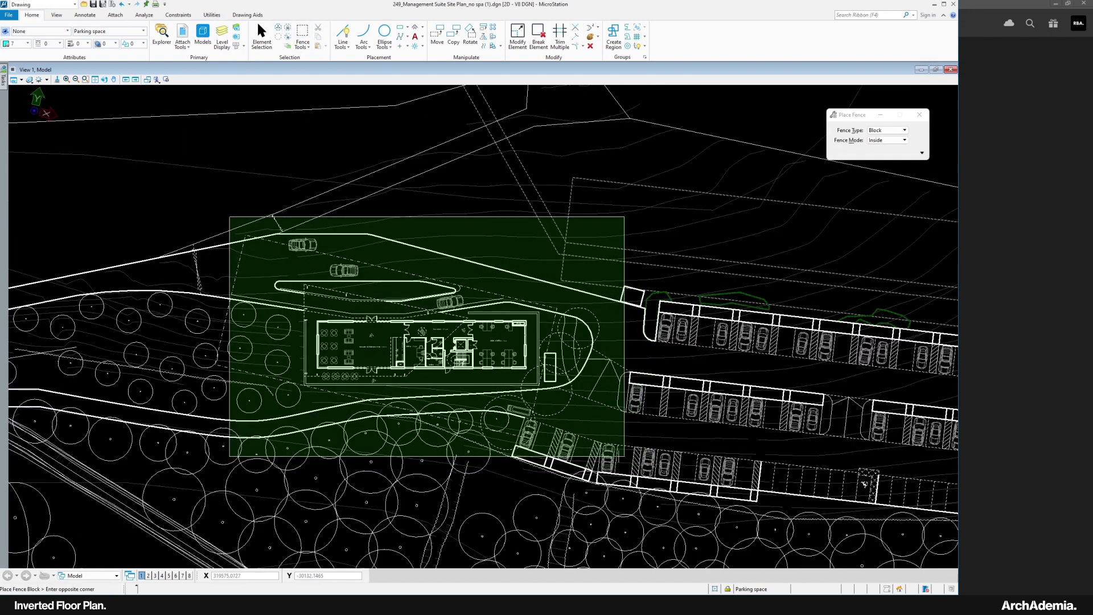
click(620, 460)
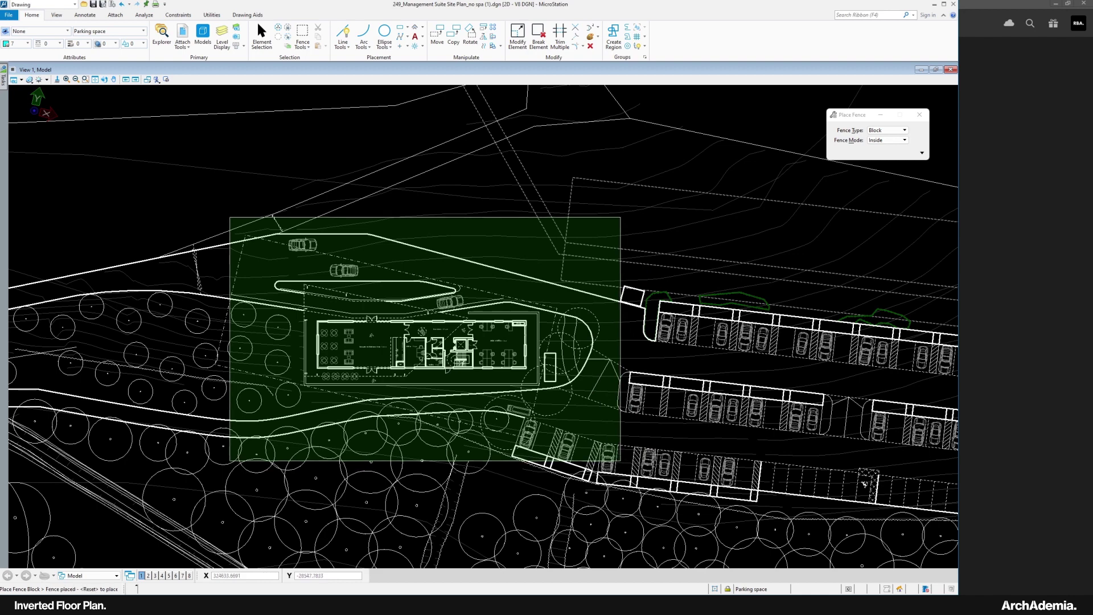
Set up a print of the fenced area with the paper size set to A2.
key(ctrl+p)
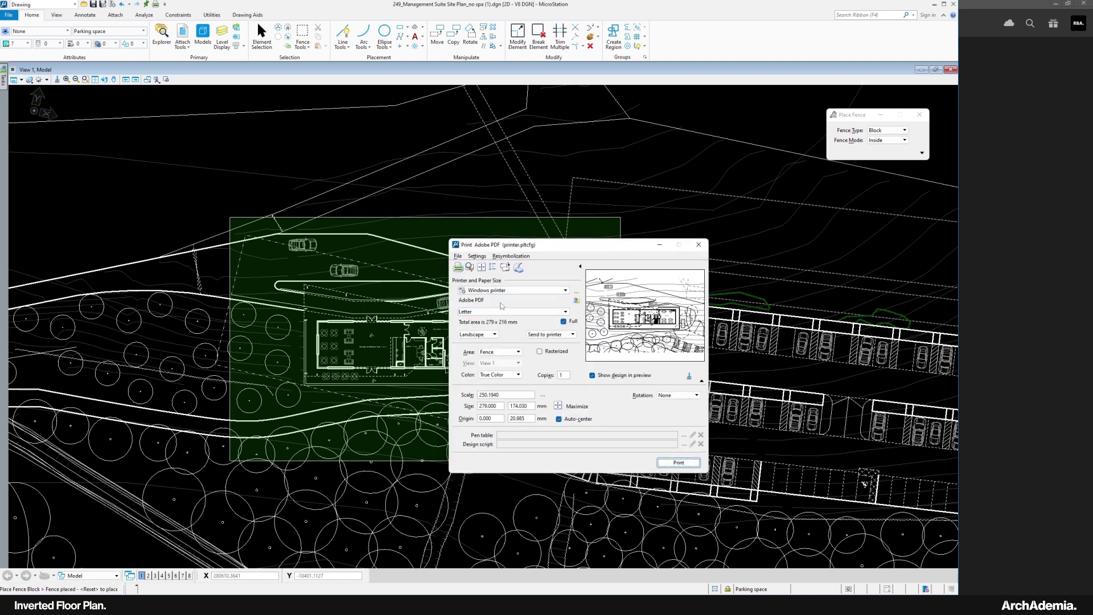
click(512, 311)
scroll(494, 367, down, 5)
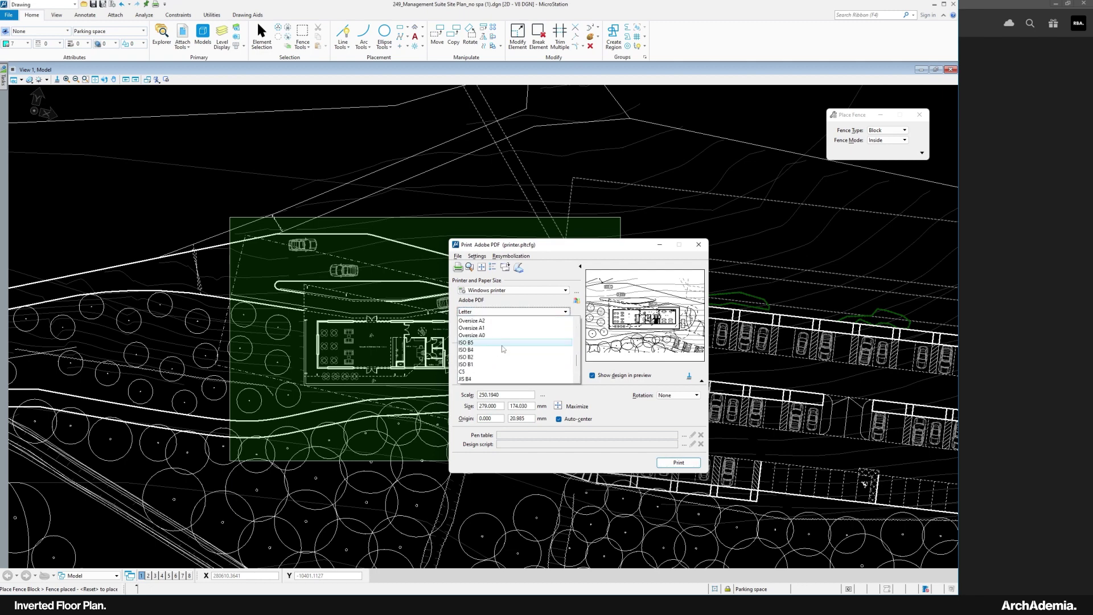
scroll(501, 347, down, 3)
click(494, 342)
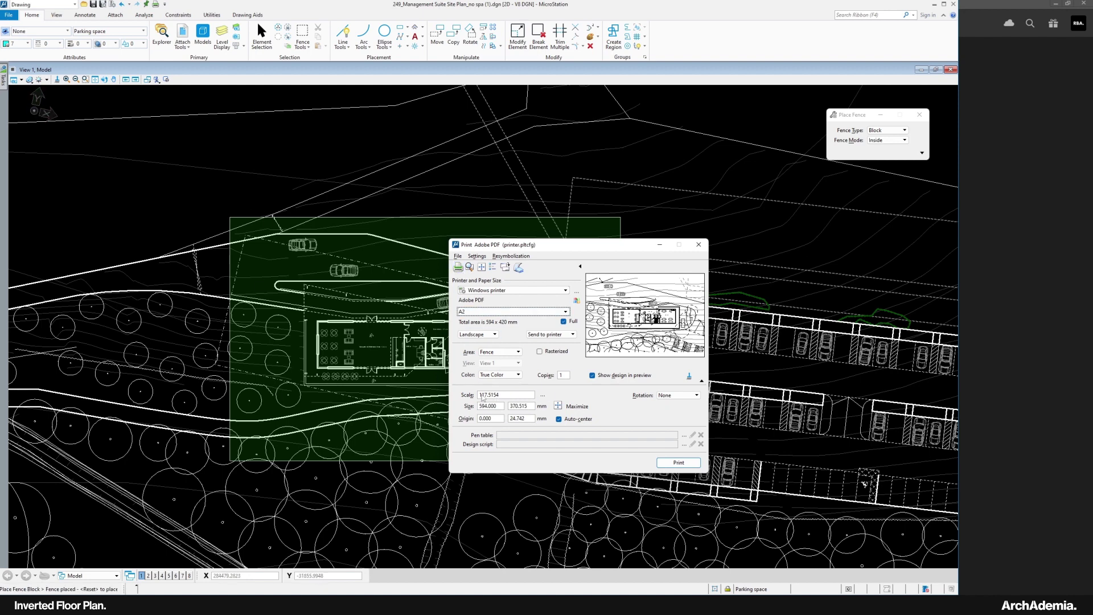
Print the fenced plan to the Desktop as 249_Management Suite Site Plan_no spa (1).pdf, replacing the existing file.
click(458, 267)
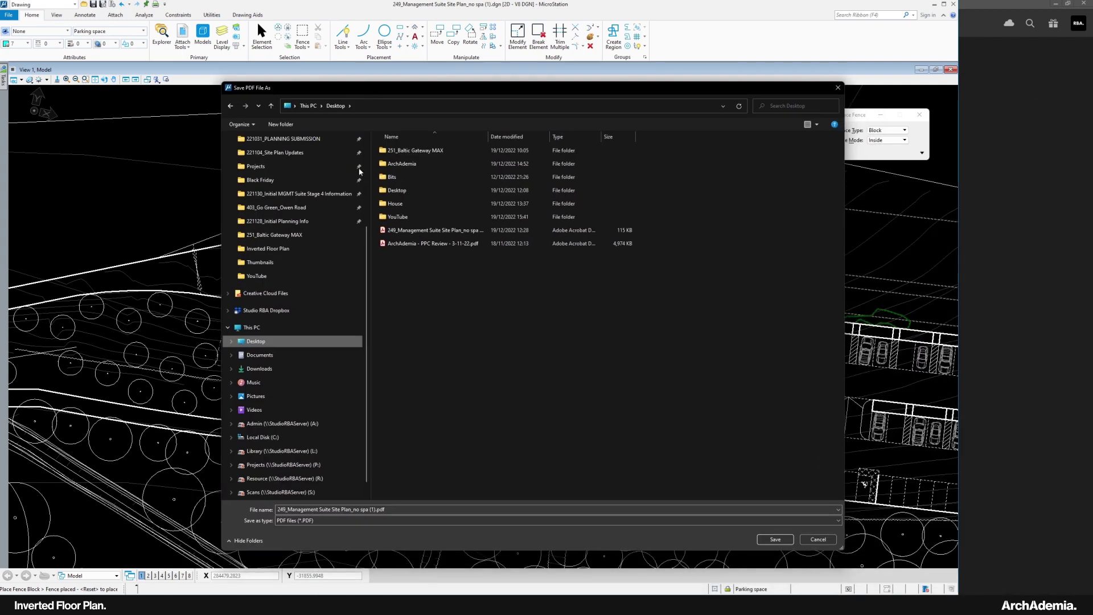
click(774, 540)
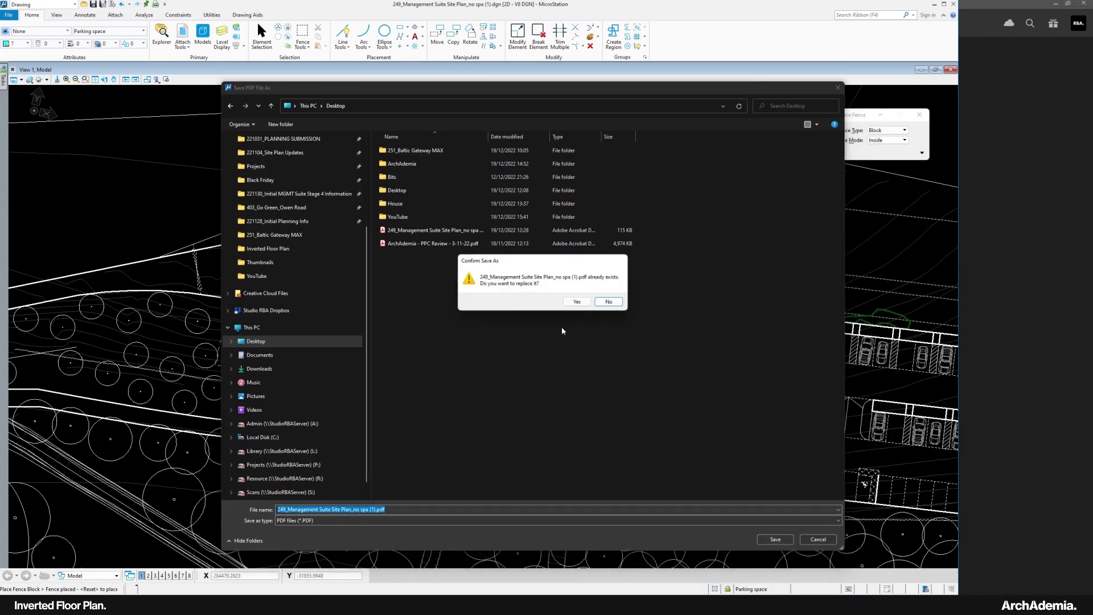
click(577, 301)
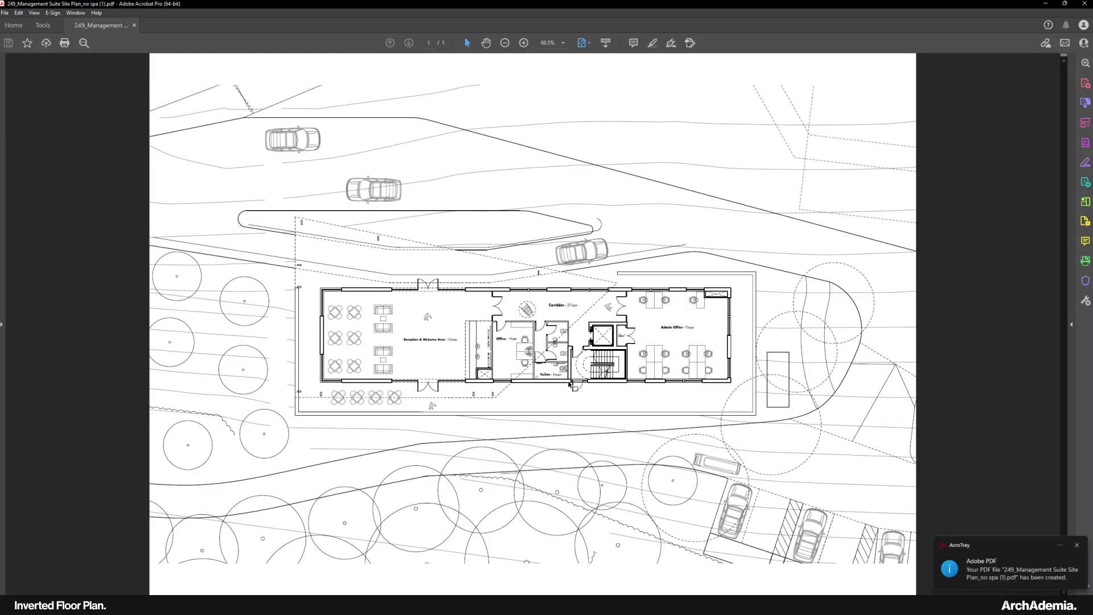
click(1077, 545)
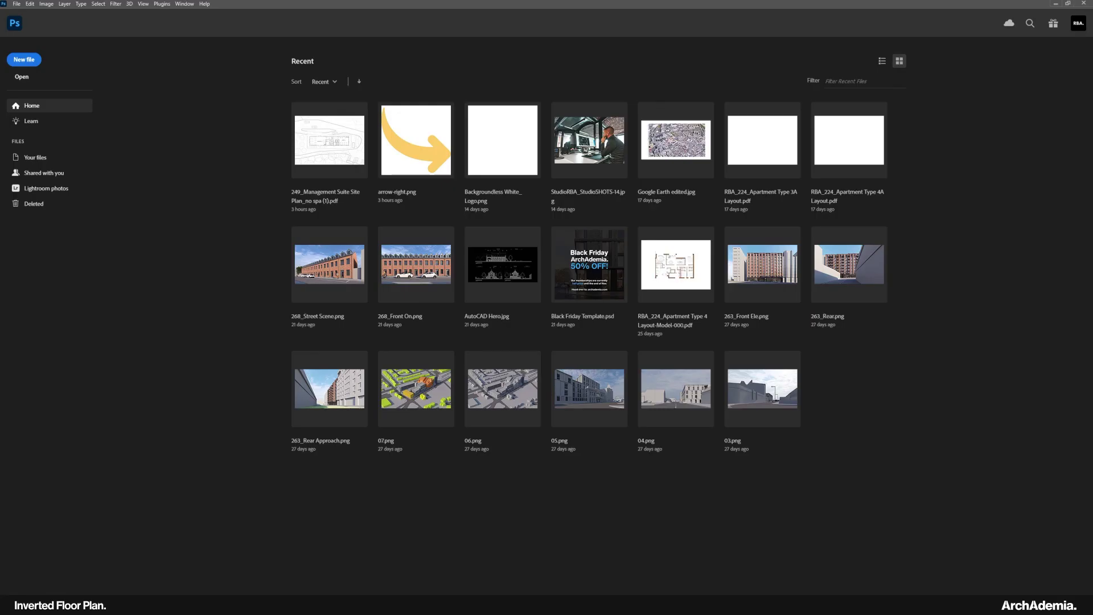
Import the Management Suite Site Plan PDF from the Desktop folder into Photoshop at a resolution of 200 pixels/inch.
key(super+e)
click(268, 459)
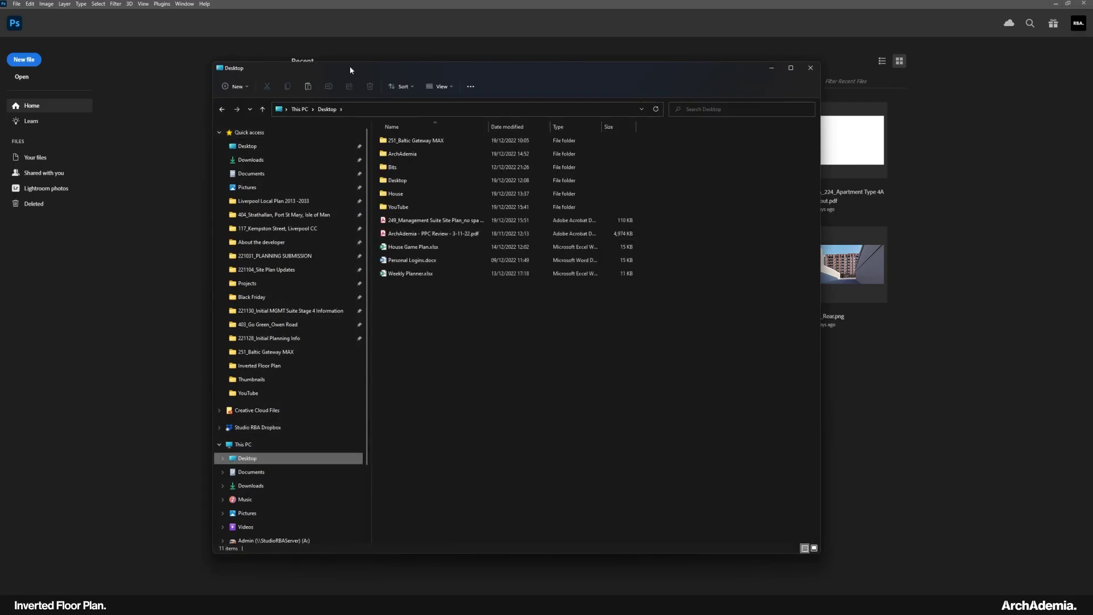
drag(349, 66, 605, 92)
drag(660, 246, 221, 457)
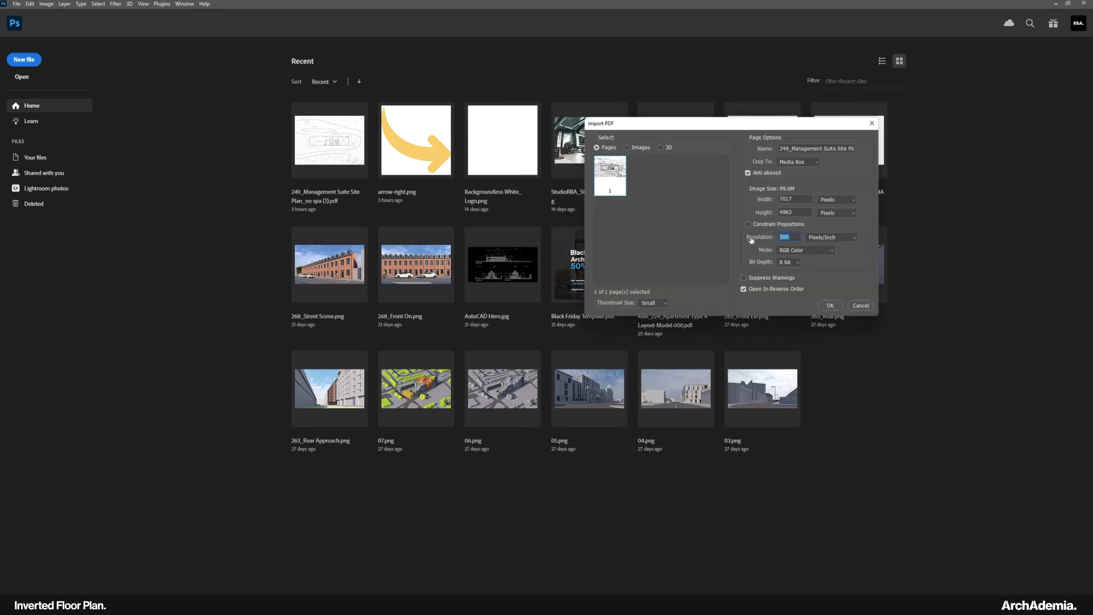
text(200)
key(Return)
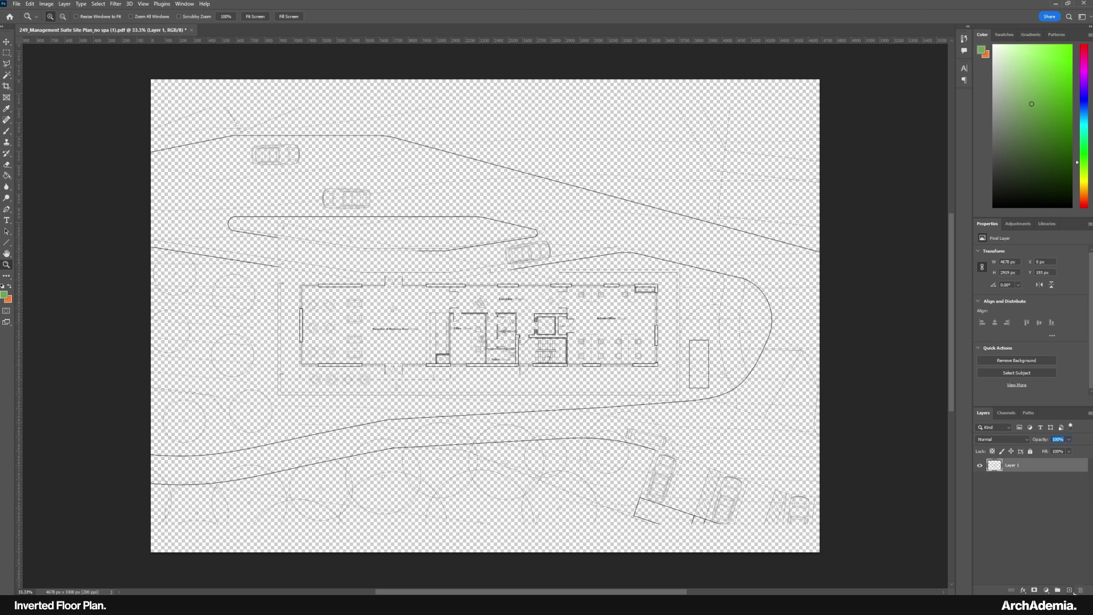
Add a new layer beneath the plan linework and fill it with black (000000).
ctrl+click(1069, 589)
click(4, 295)
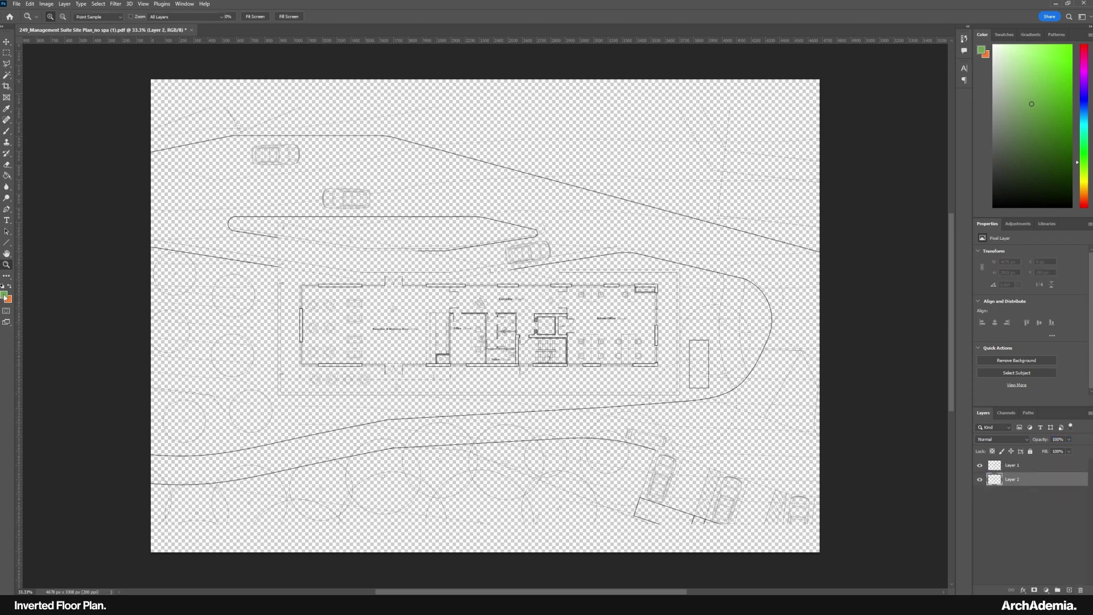
click(645, 261)
click(816, 149)
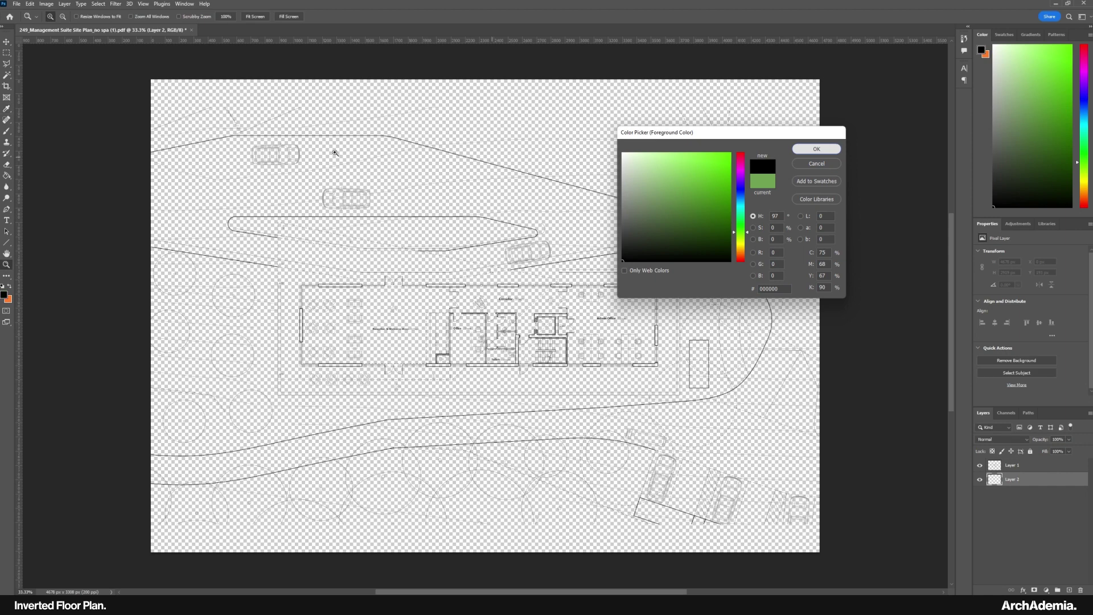
click(7, 176)
click(211, 324)
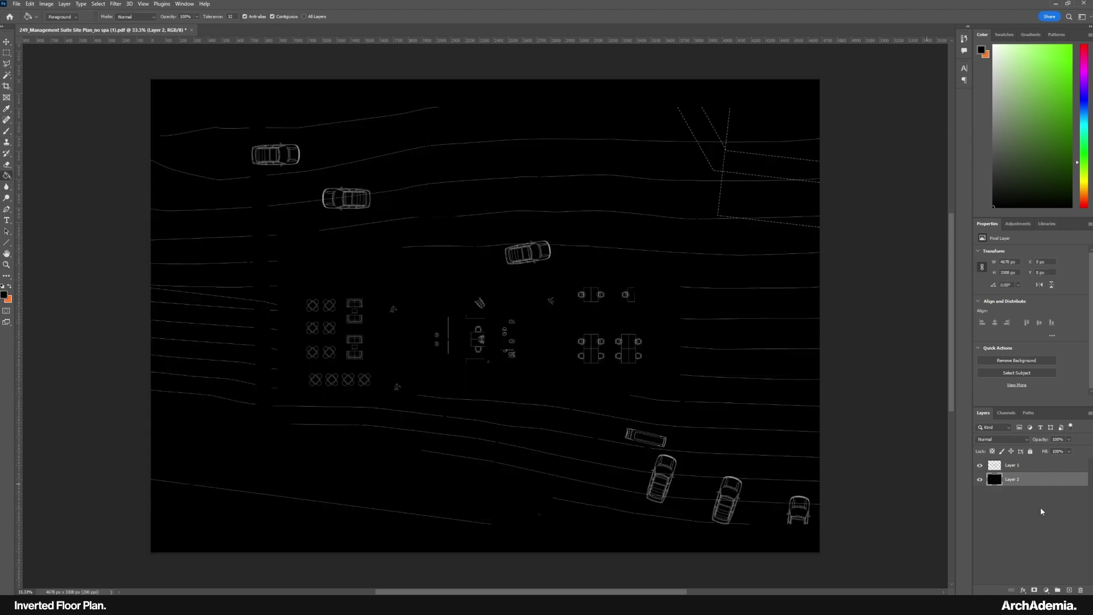
Invert the colours of the plan linework on Layer 1.
click(1011, 465)
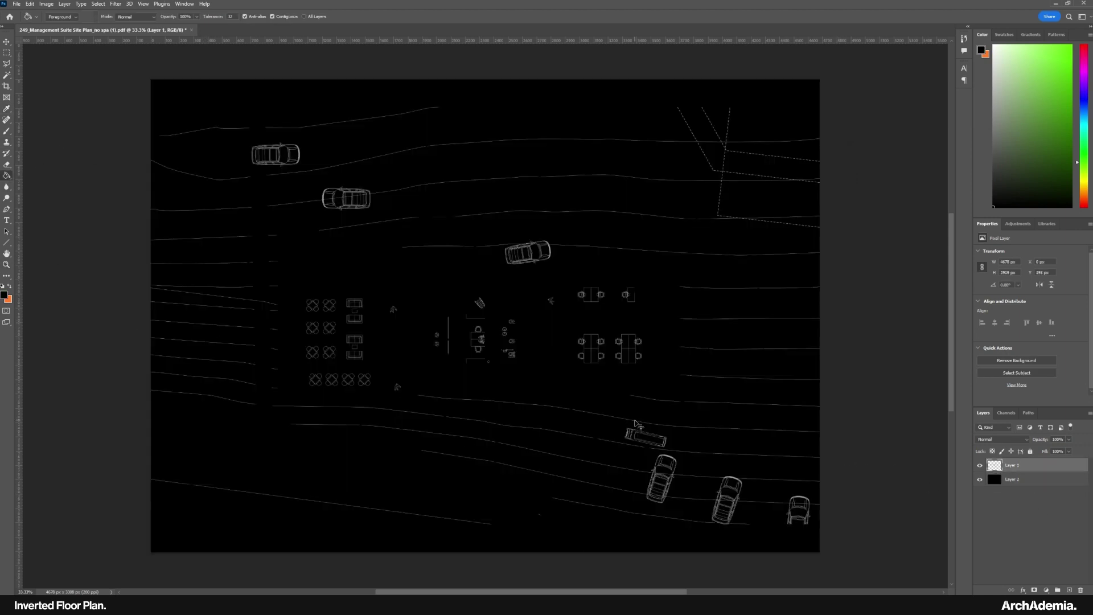
key(ctrl+i)
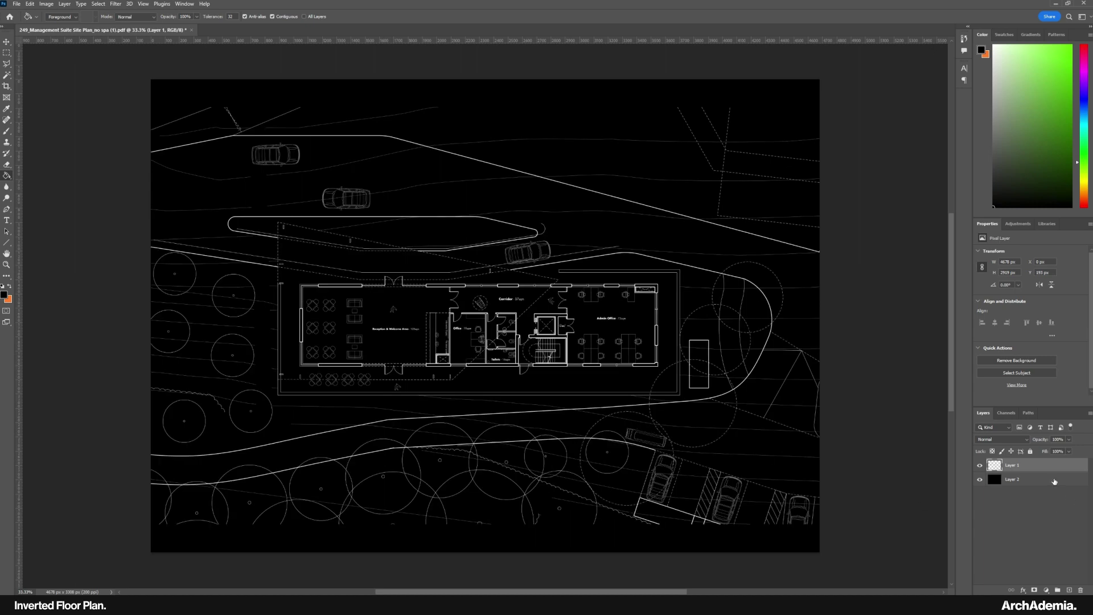
right_click(1014, 470)
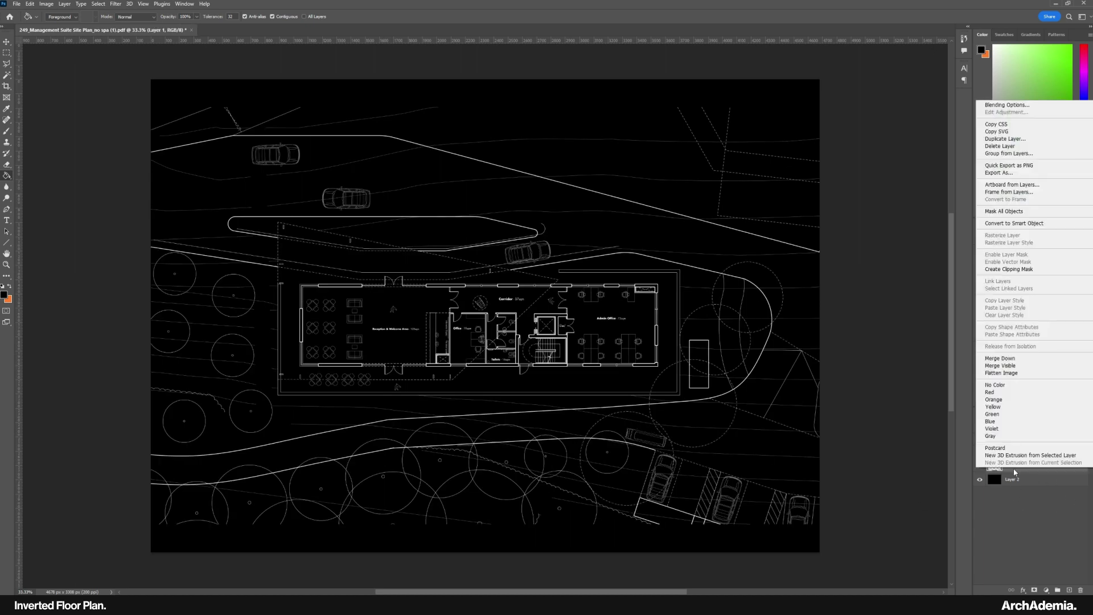
click(1021, 552)
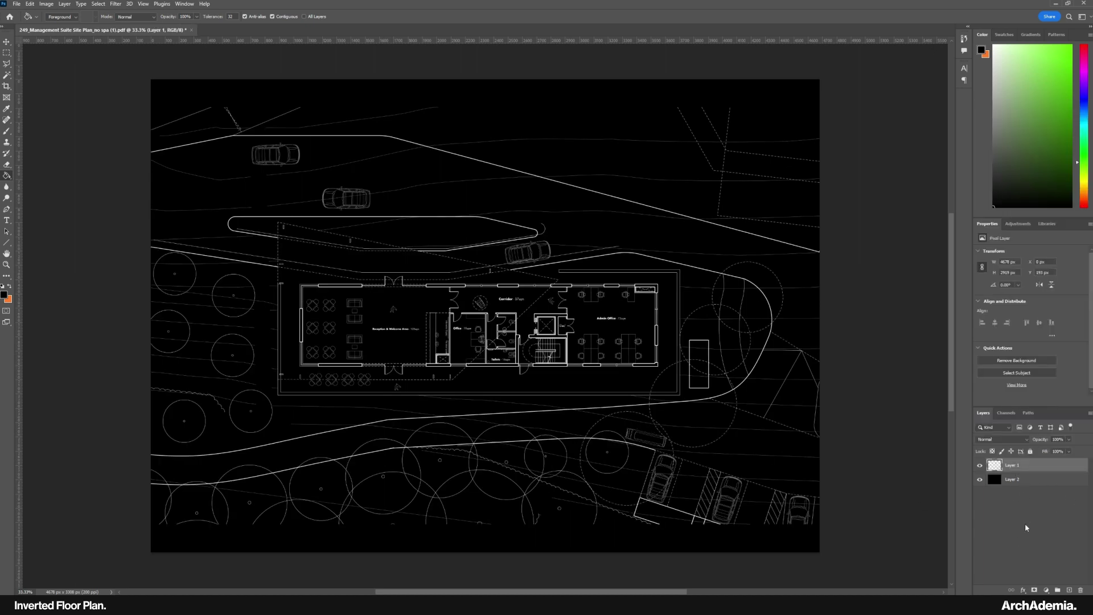
Duplicate the inverted linework layer and toggle the copy's visibility to compare the line strength.
key(ctrl+j)
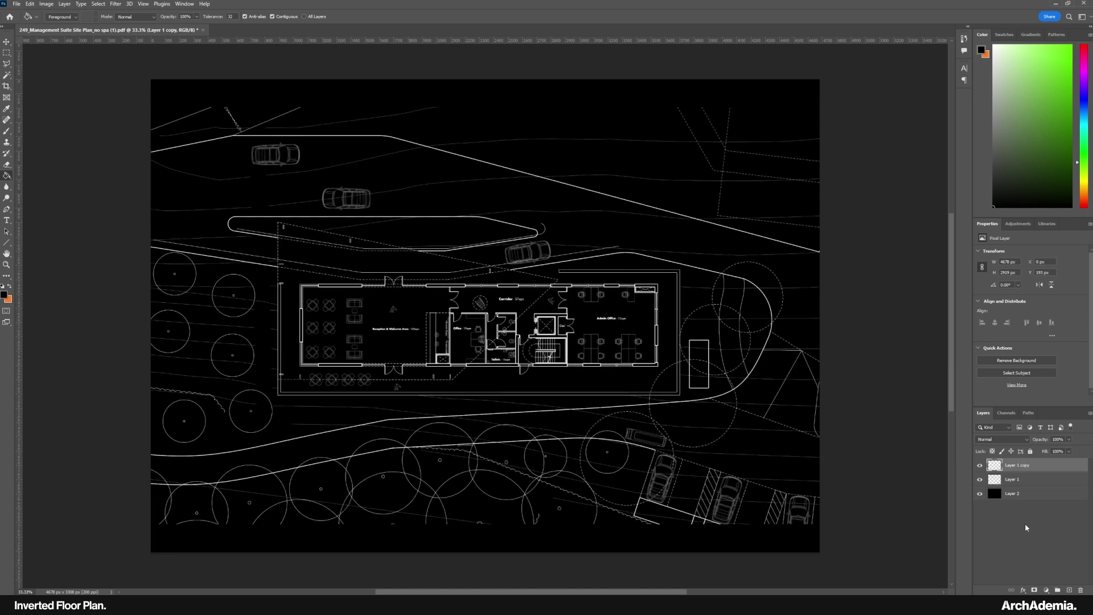
click(980, 467)
click(981, 467)
Merge the two linework layers and rename the merged layer Drawing.
shift+click(1019, 480)
right_click(1019, 480)
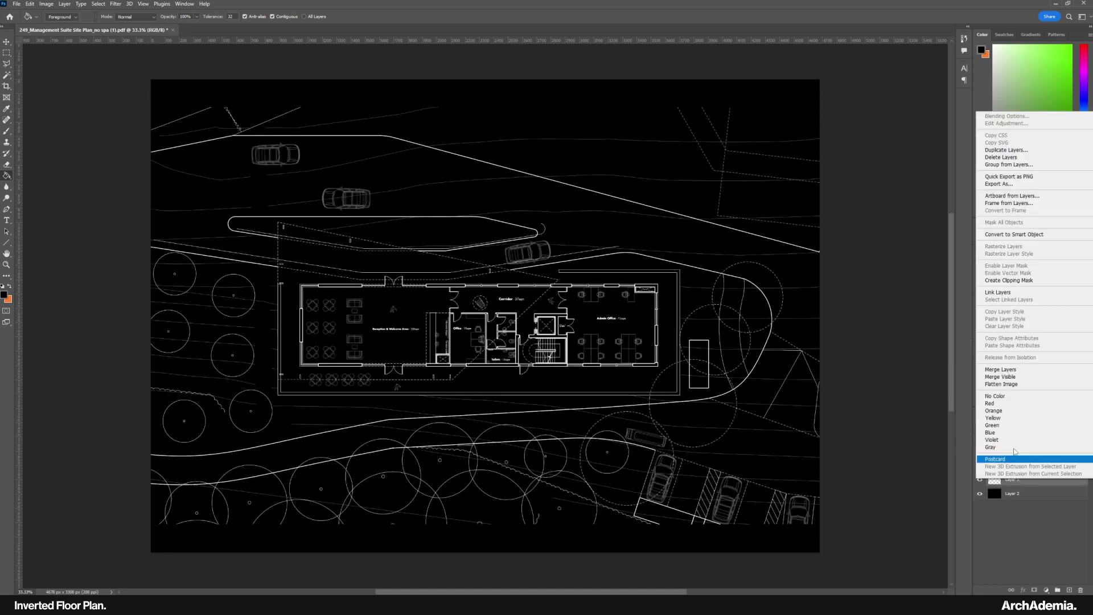
click(1019, 371)
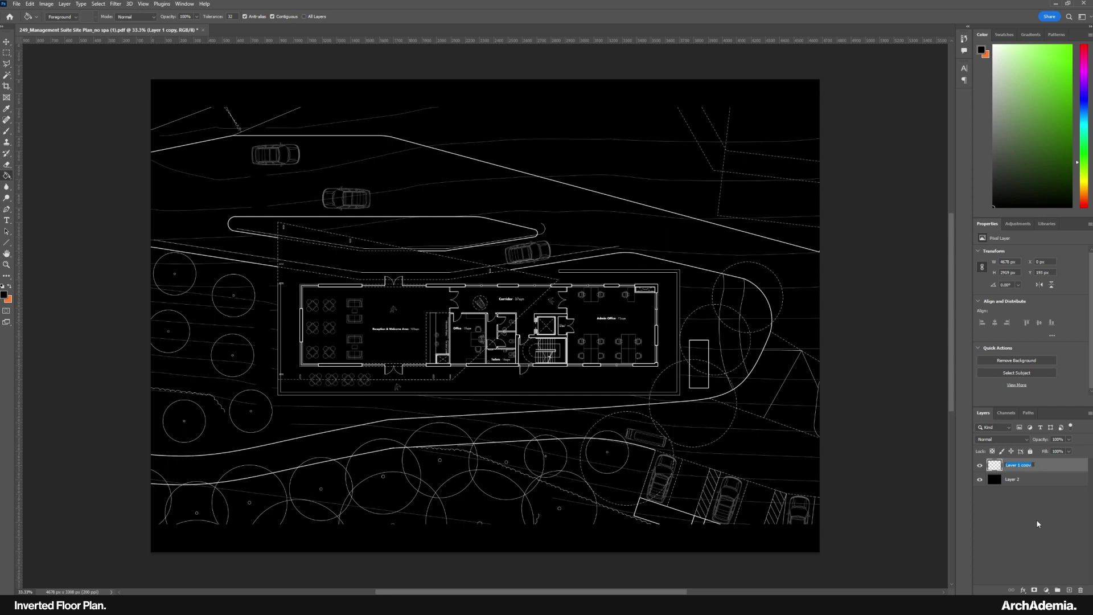
key(Return)
Add an empty layer beneath the Drawing layer and make the Drawing layer active again.
ctrl+click(1069, 590)
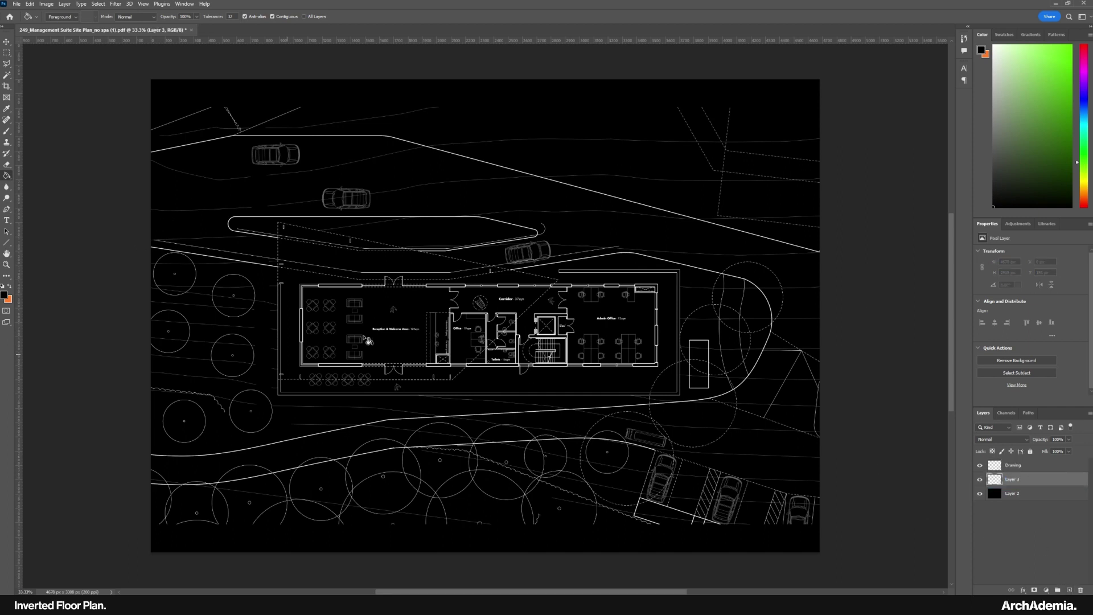
key(z)
click(346, 325)
click(343, 322)
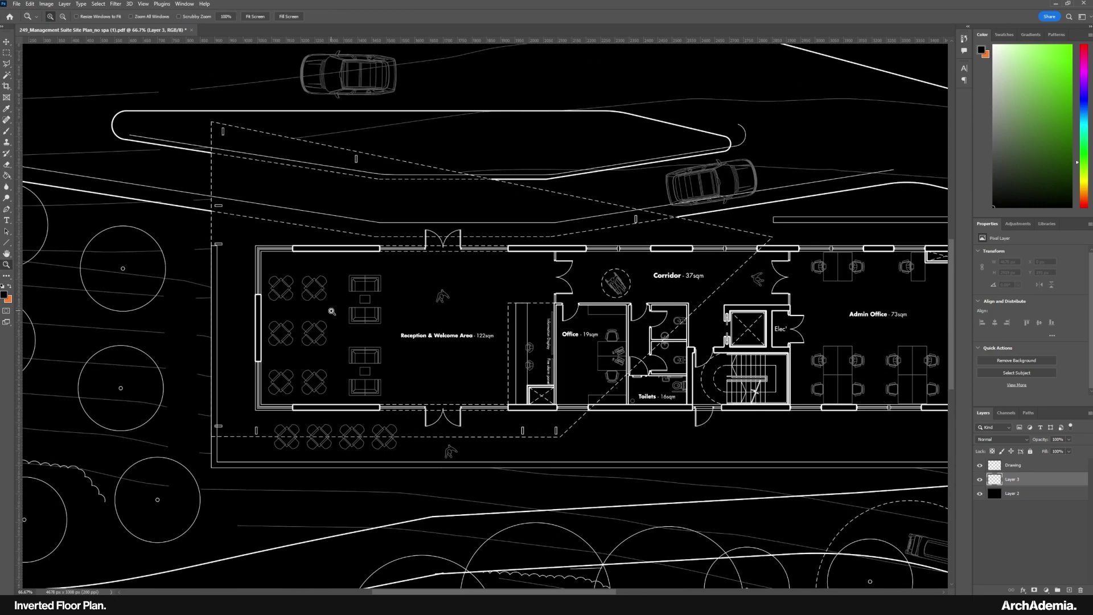
click(333, 310)
key(alt+bracketright)
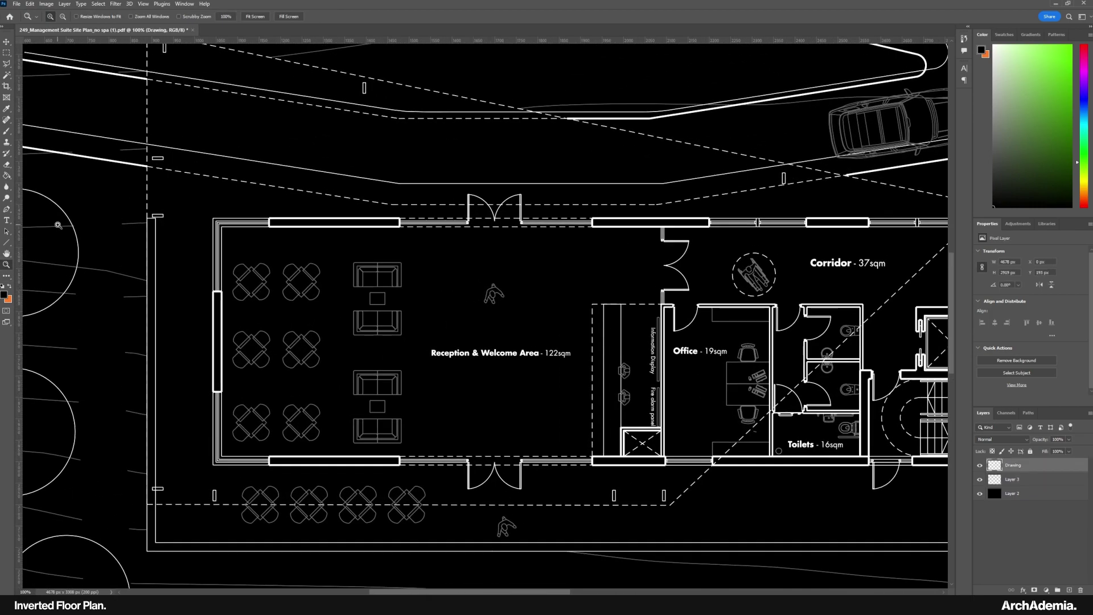
Select the solid wall segments around the Reception & Welcome Area using the Magic Wand in add-to-selection mode.
click(6, 75)
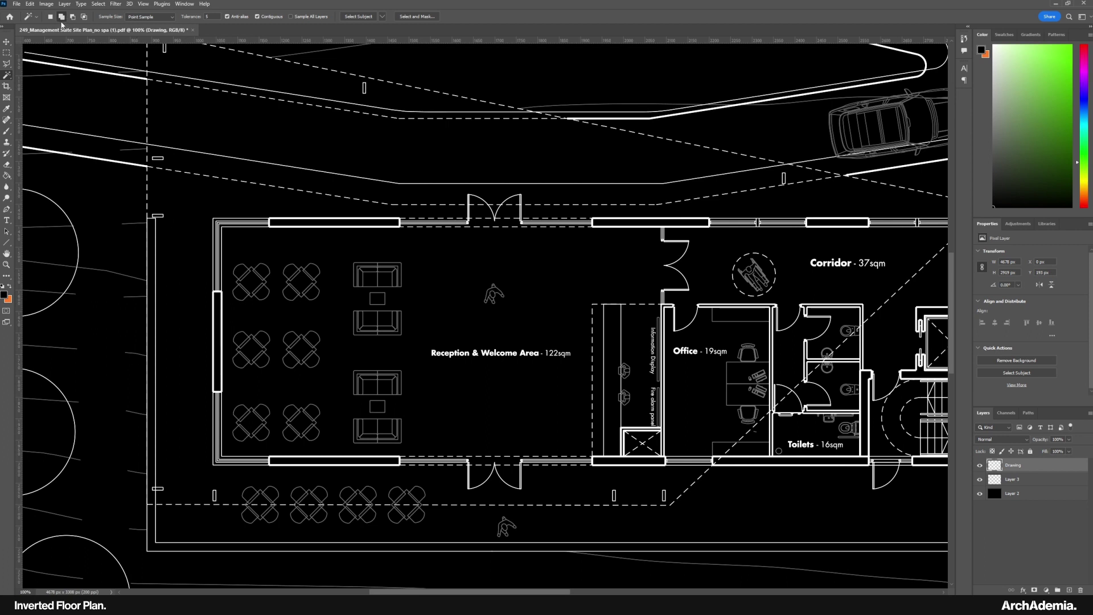
click(286, 224)
shift+click(218, 353)
shift+click(288, 462)
shift+click(601, 462)
Add the wall segments below the staircase and around the Admin Office to the selection.
scroll(601, 464, right, 5)
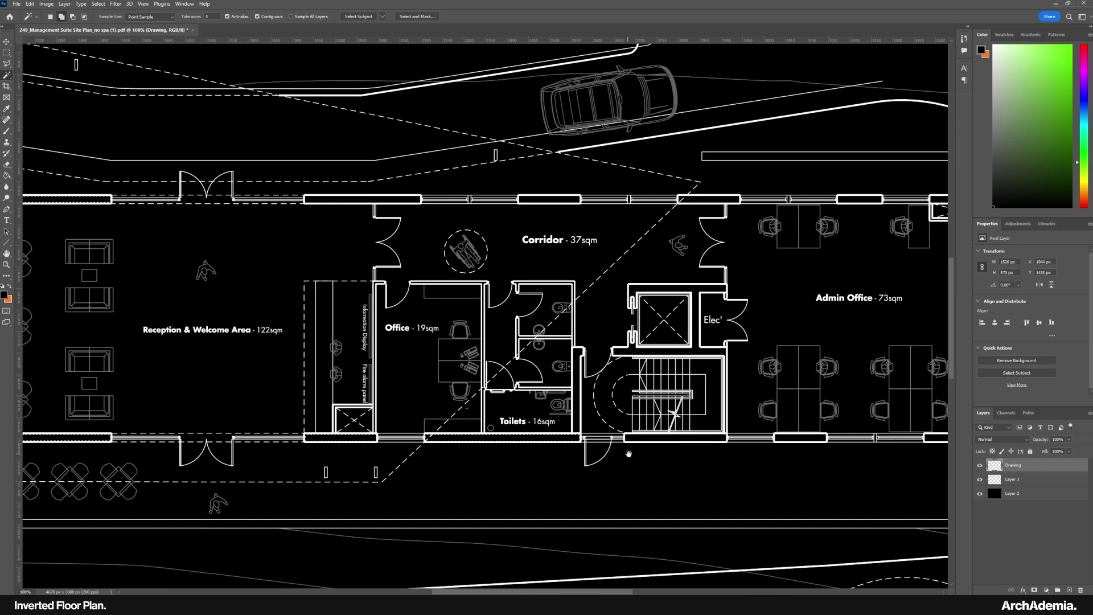
scroll(450, 442, right, 5)
shift+click(356, 438)
shift+click(490, 436)
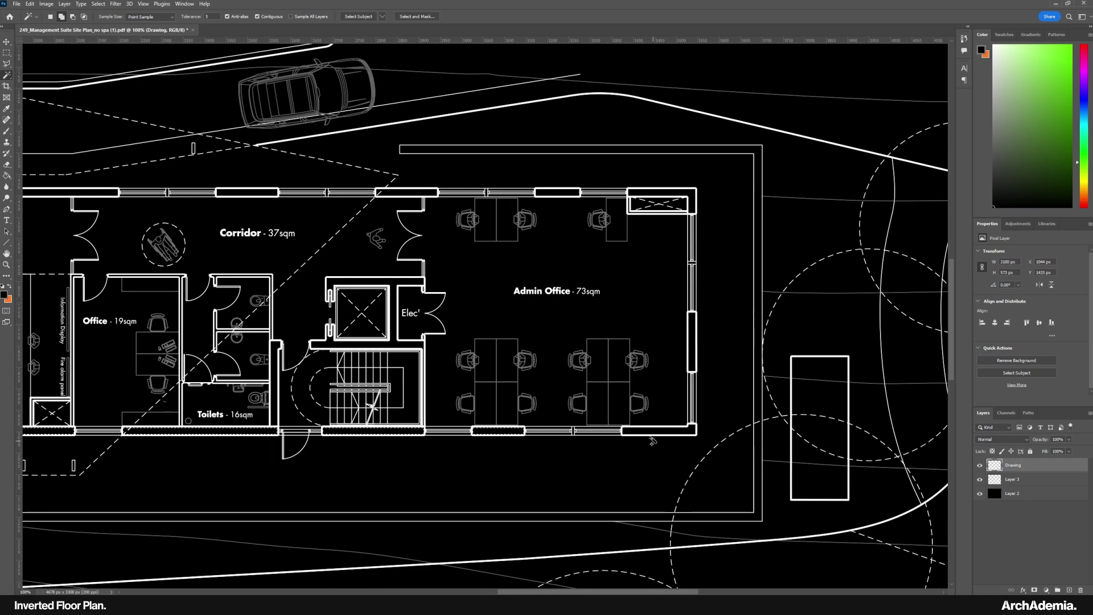
shift+click(655, 435)
shift+click(694, 341)
shift+click(636, 199)
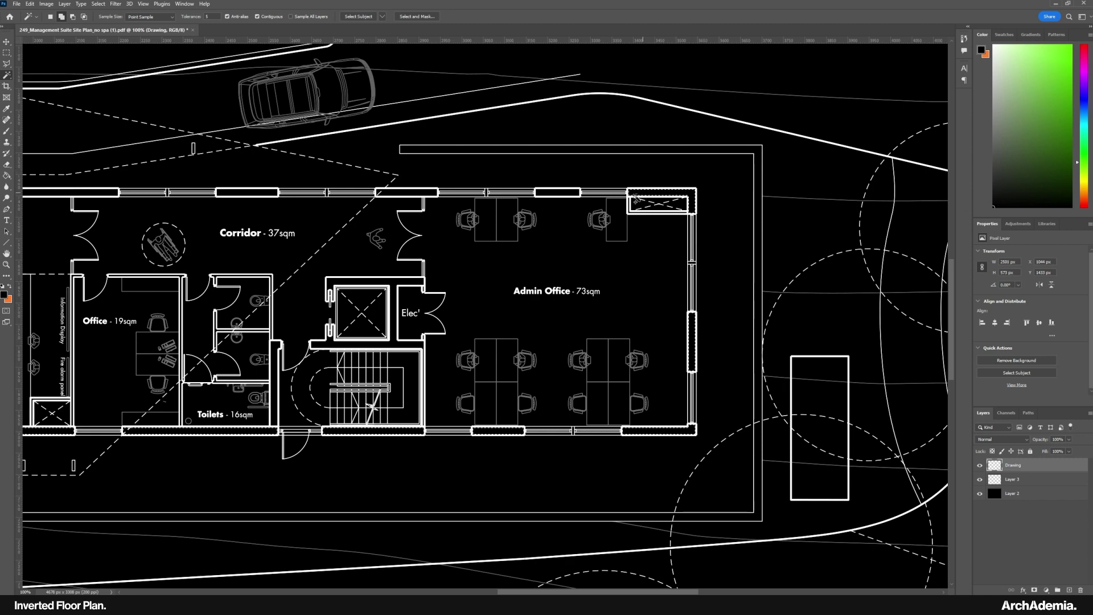
shift+click(563, 197)
Add the remaining upper wall segments along the corridor and above the reception counter to the selection.
scroll(600, 268, left, 6)
scroll(600, 268, up, 1)
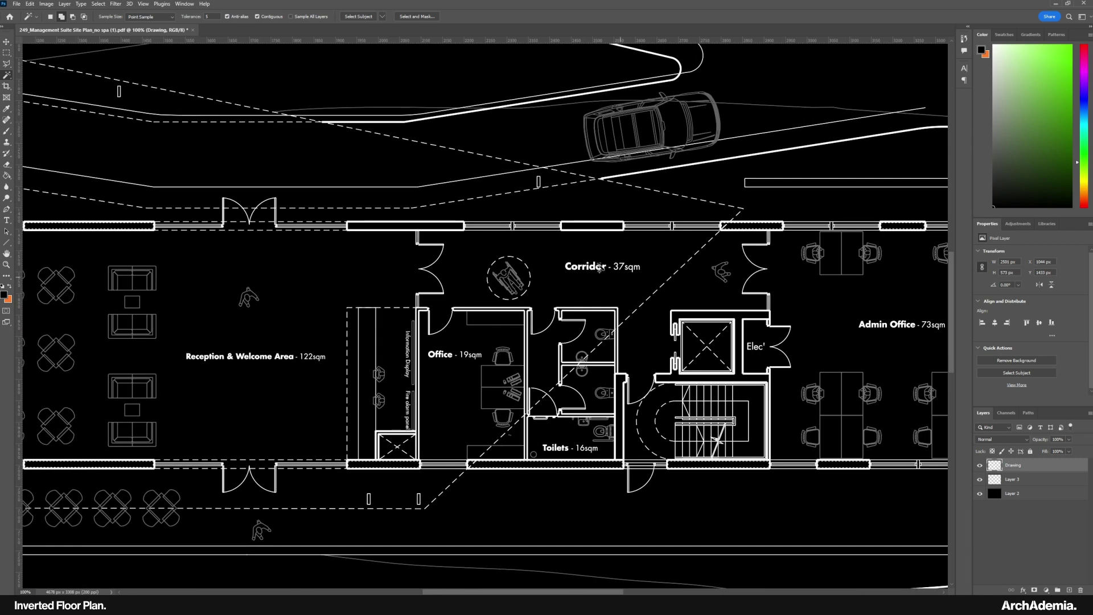
click(571, 226)
click(430, 226)
drag(229, 276, 349, 273)
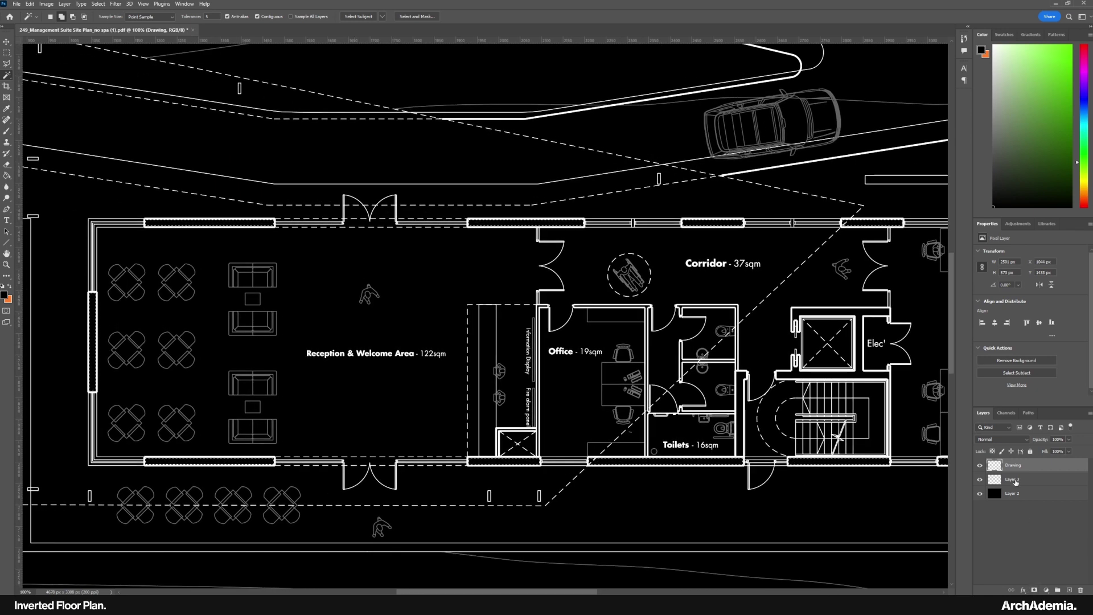
Fill the selected external walls with bright orange #f35f00 on the empty layer beneath Drawing, using the Paint Bucket.
key(alt+bracketleft)
click(10, 286)
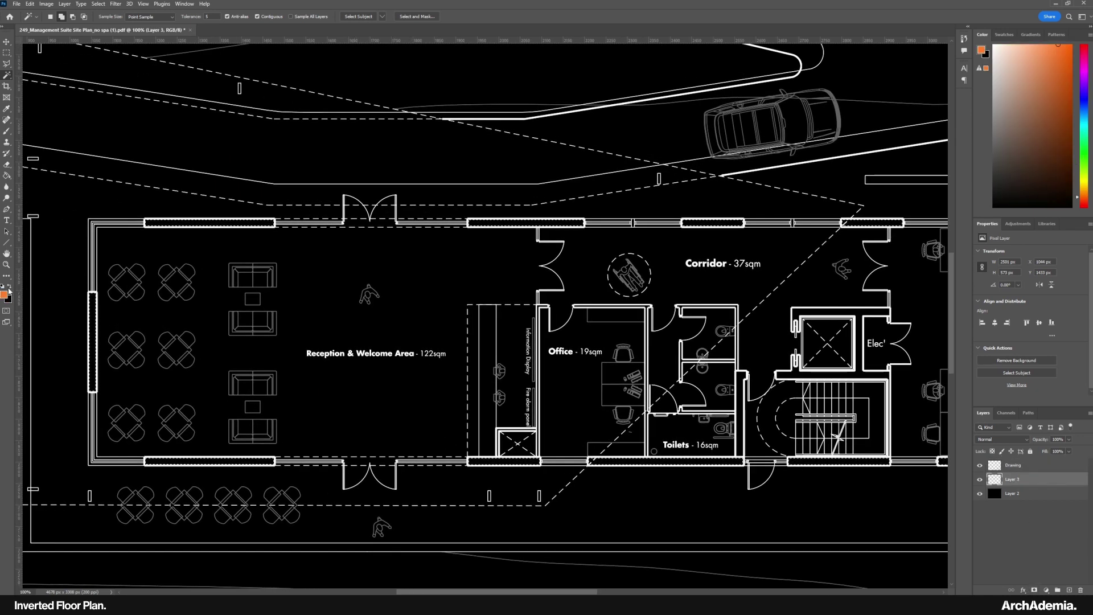
click(4, 295)
drag(695, 190, 734, 158)
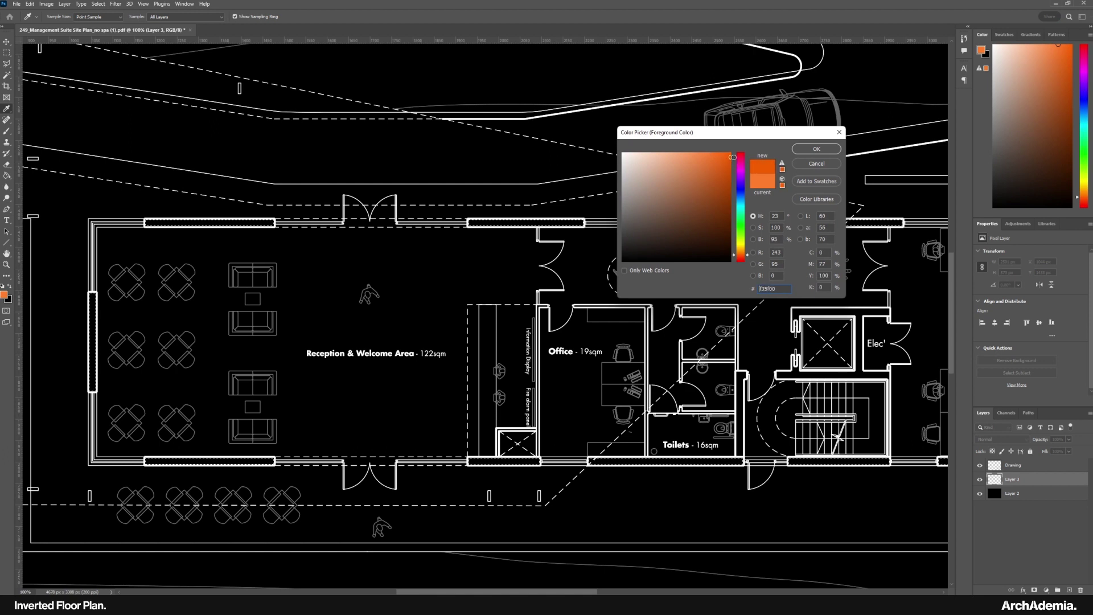
key(Return)
key(g)
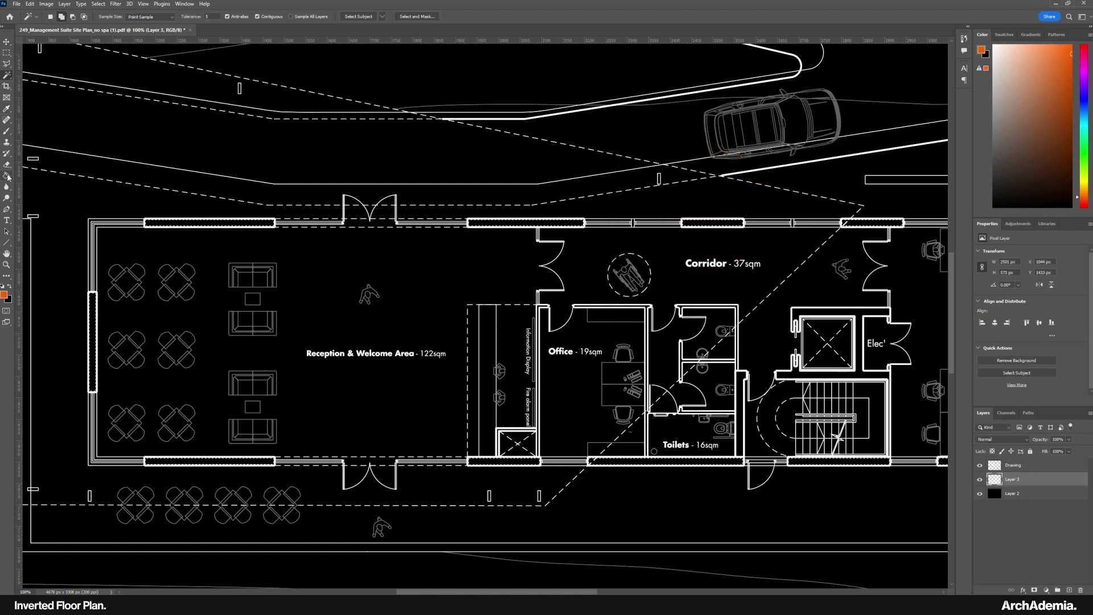
click(178, 242)
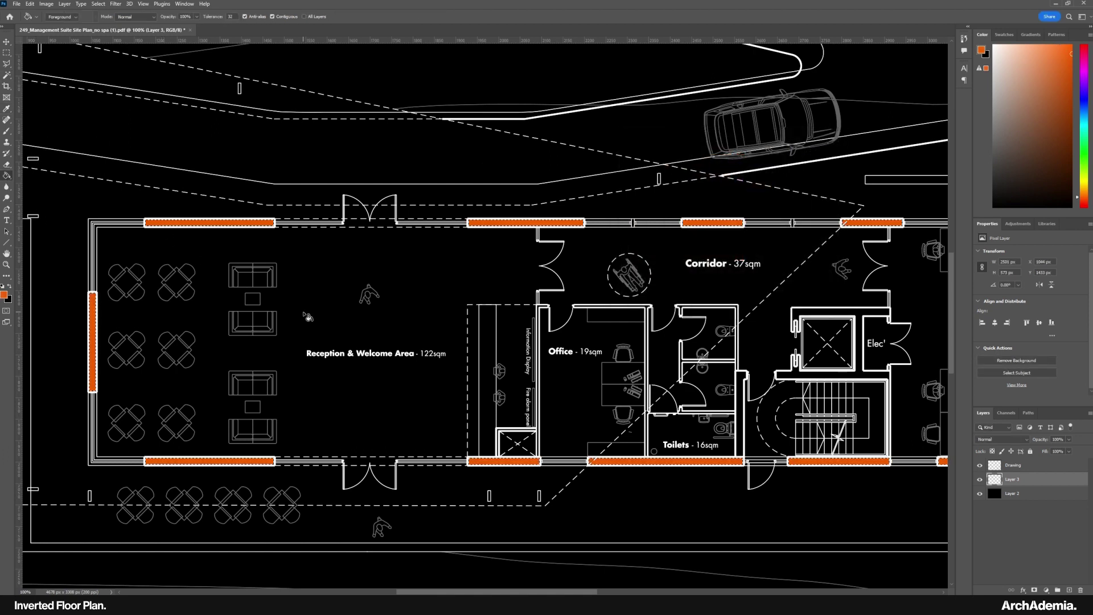
Clear the selection and rename the orange wall layer as External Walls.
drag(349, 300, 421, 283)
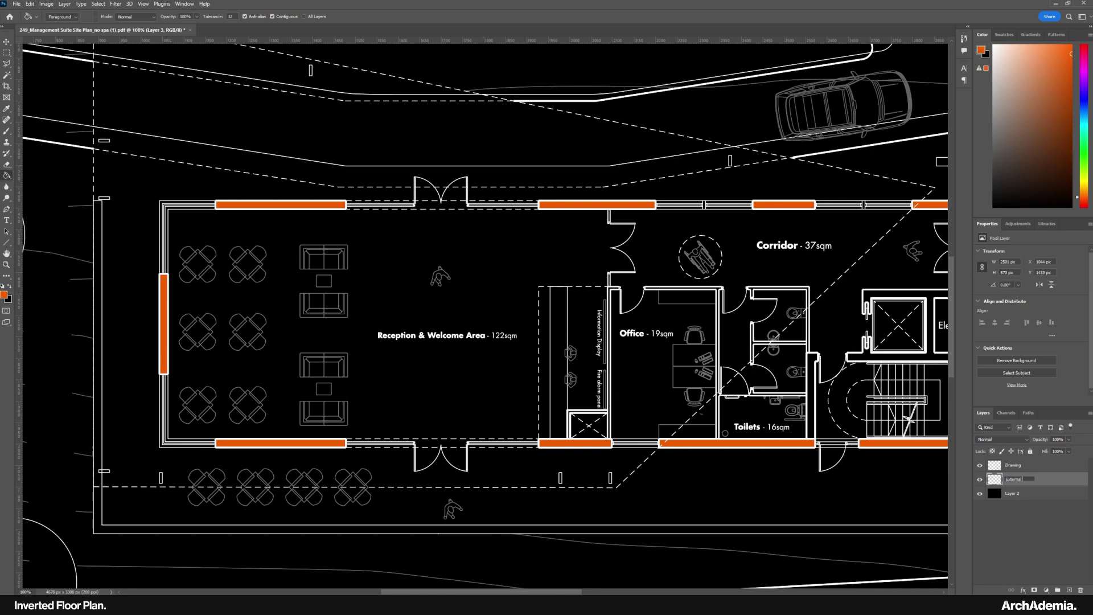
text(s)
key(Return)
Make the Drawing layer active and select the internal walls around the Office using the Magic Wand in add-to-selection mode.
click(6, 265)
click(1024, 466)
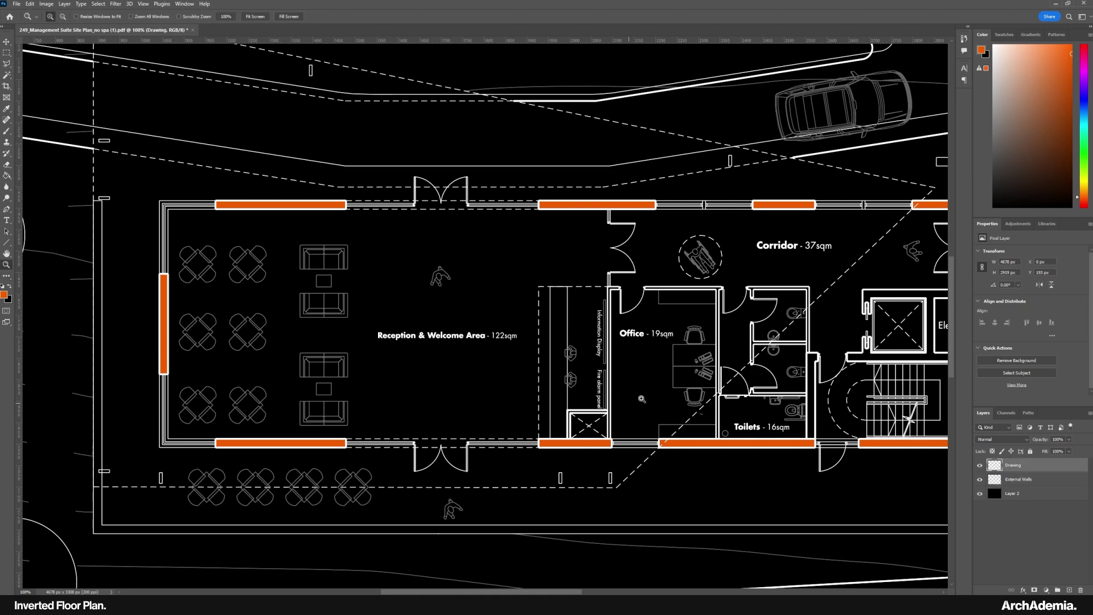
click(672, 389)
click(672, 389)
drag(576, 354, 482, 401)
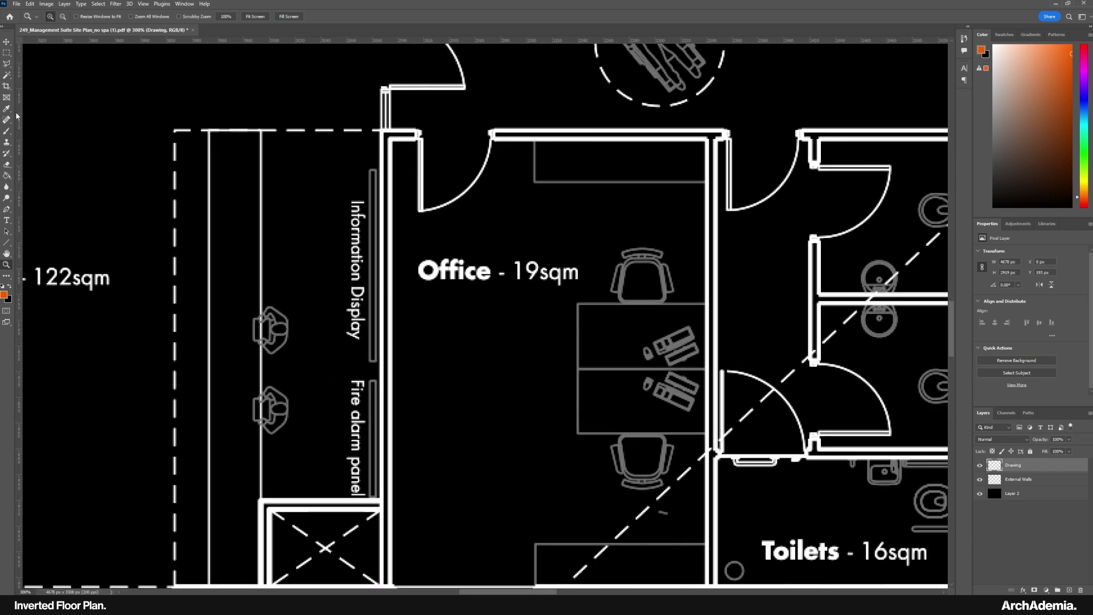
click(6, 75)
click(386, 152)
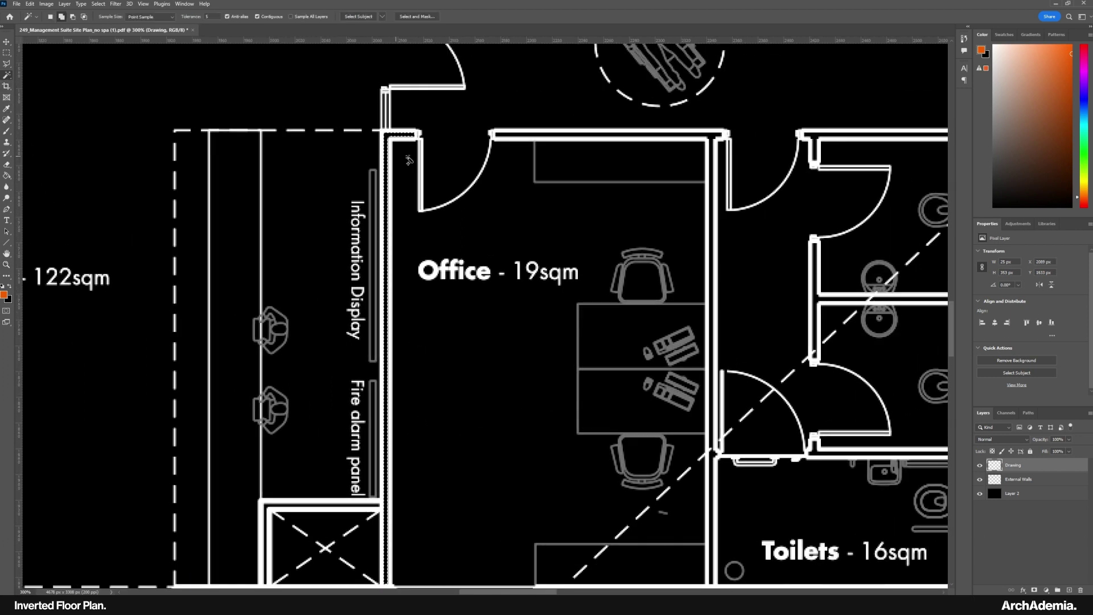
shift+click(527, 137)
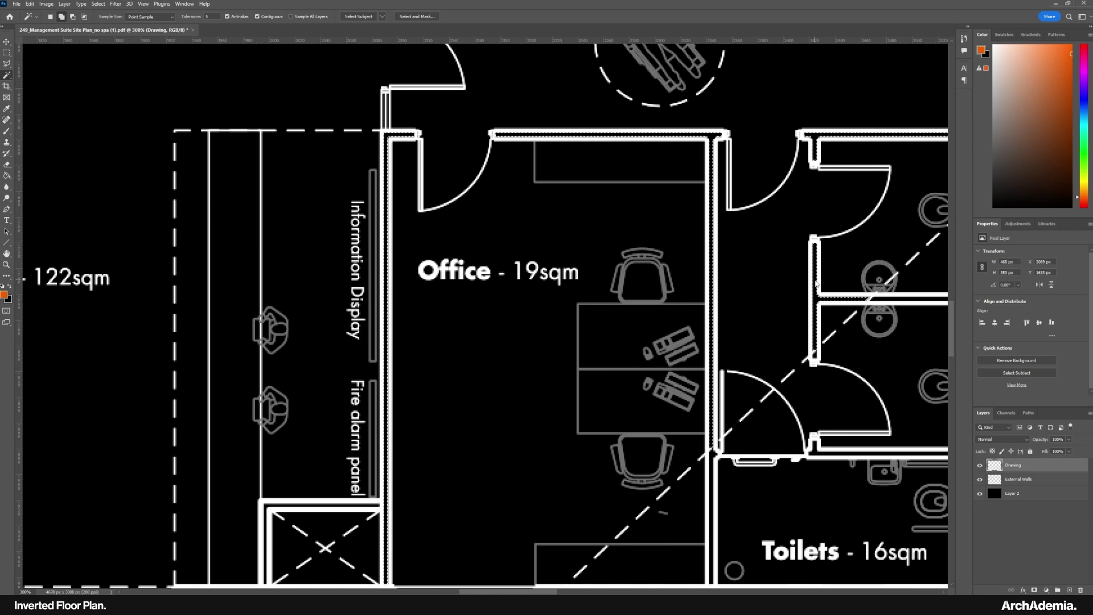
Add the toilet partitions and the thick walls around the lift and staircase to the selection.
scroll(817, 281, right, 5)
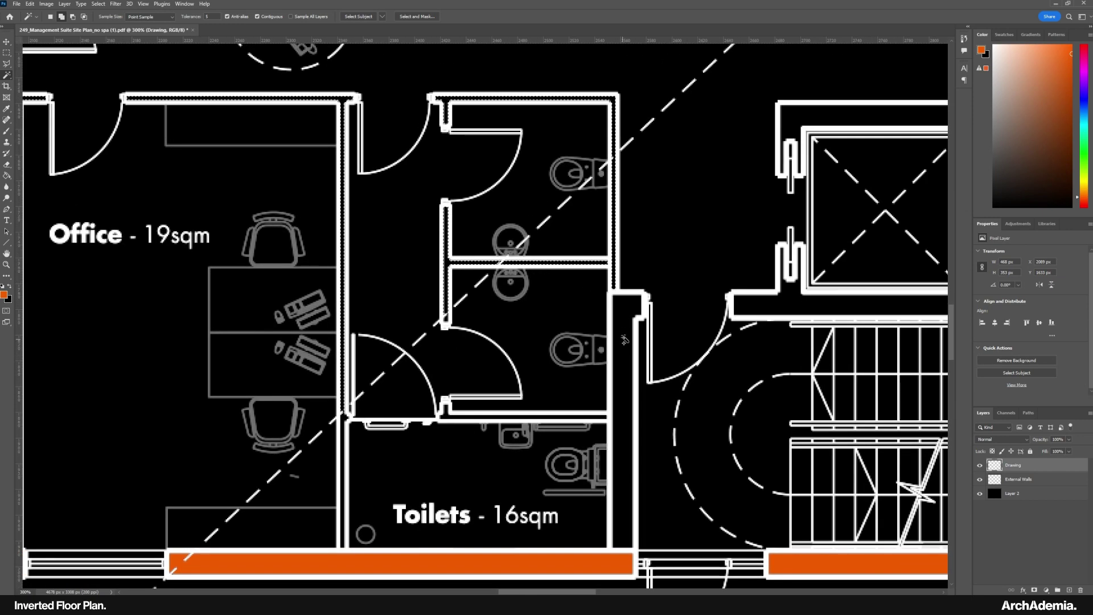
scroll(246, 450, right, 2)
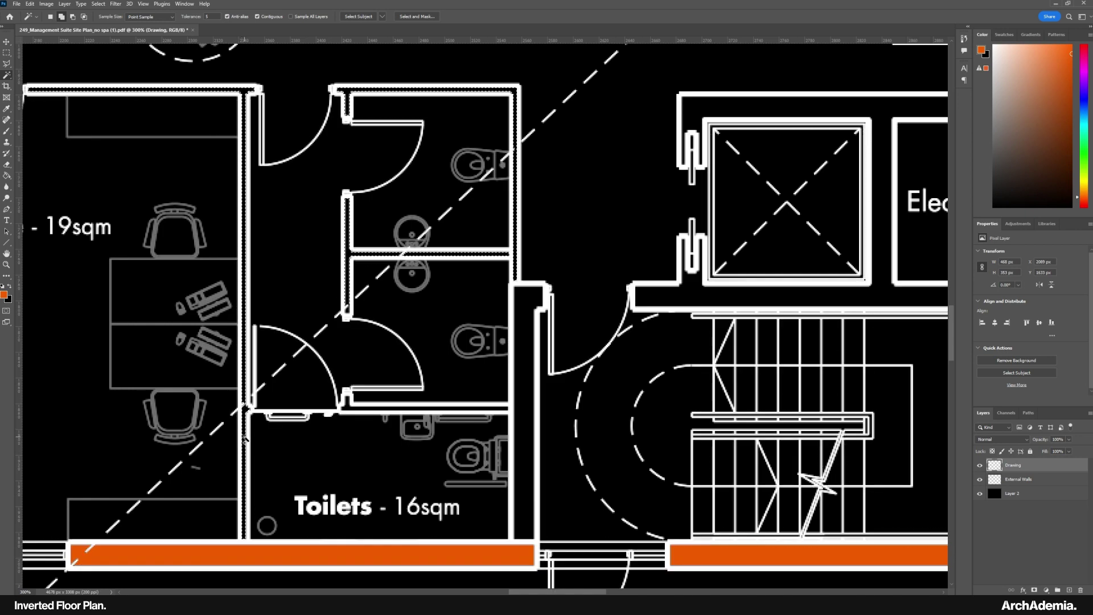
scroll(346, 417, right, 1)
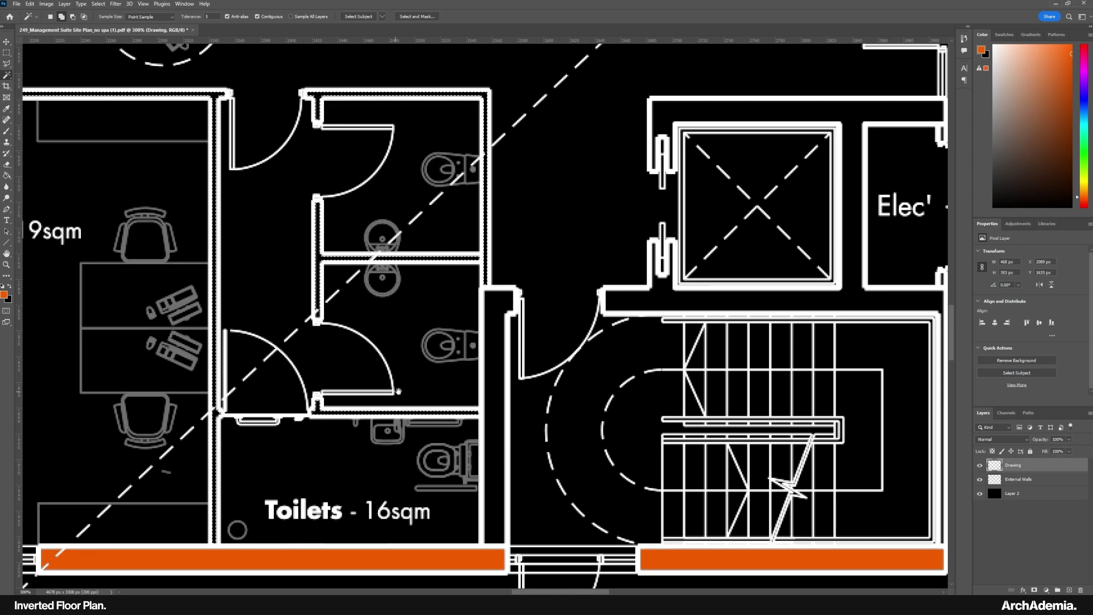
scroll(345, 417, right, 1)
click(648, 309)
scroll(648, 309, right, 5)
scroll(648, 309, up, 1)
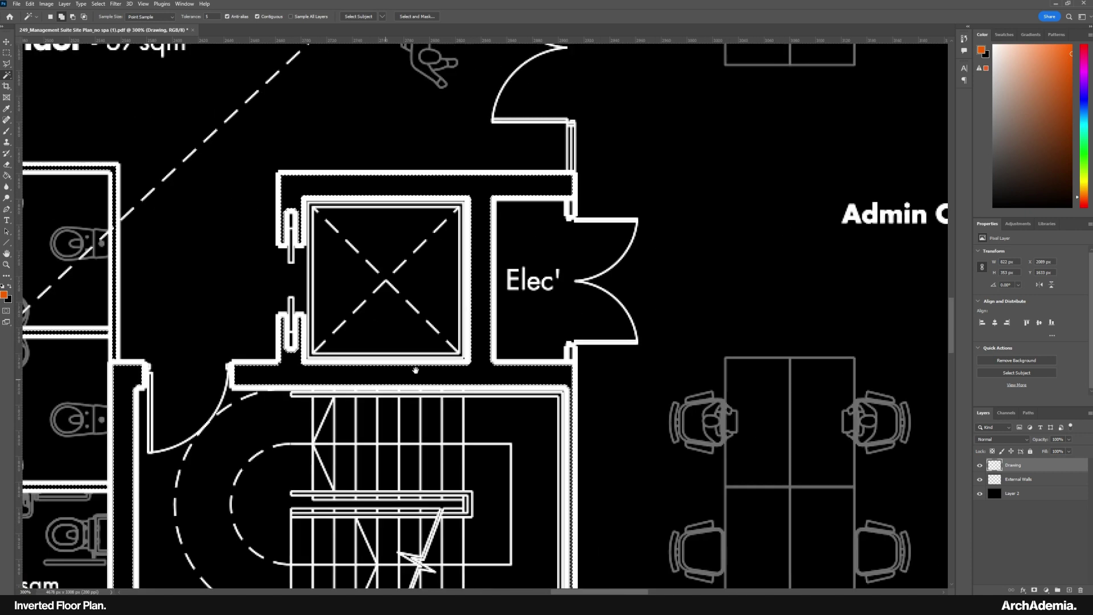
drag(537, 239, 528, 293)
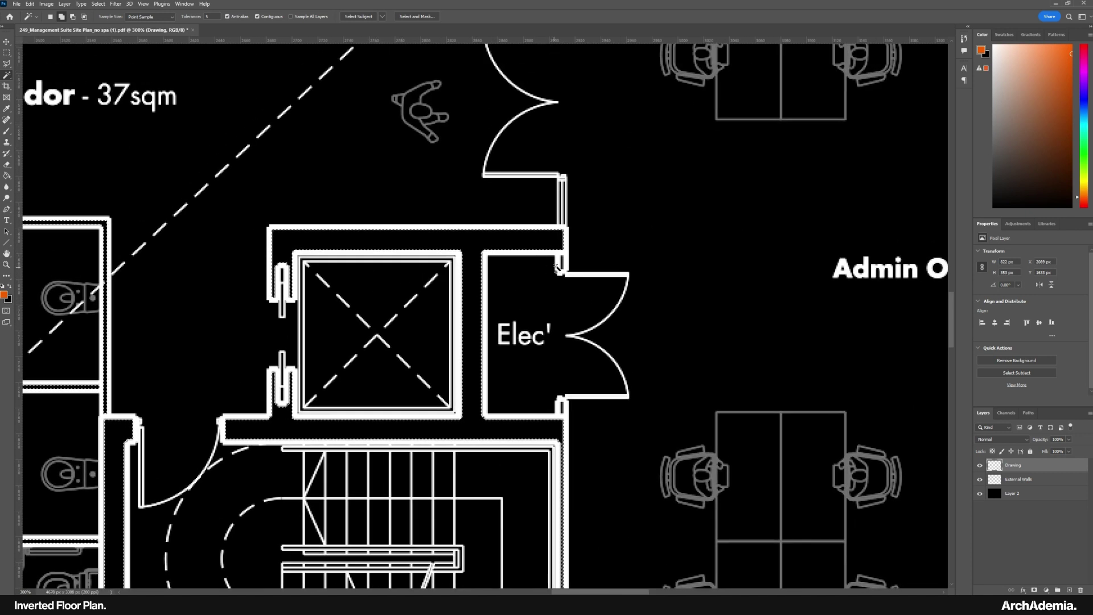
click(557, 276)
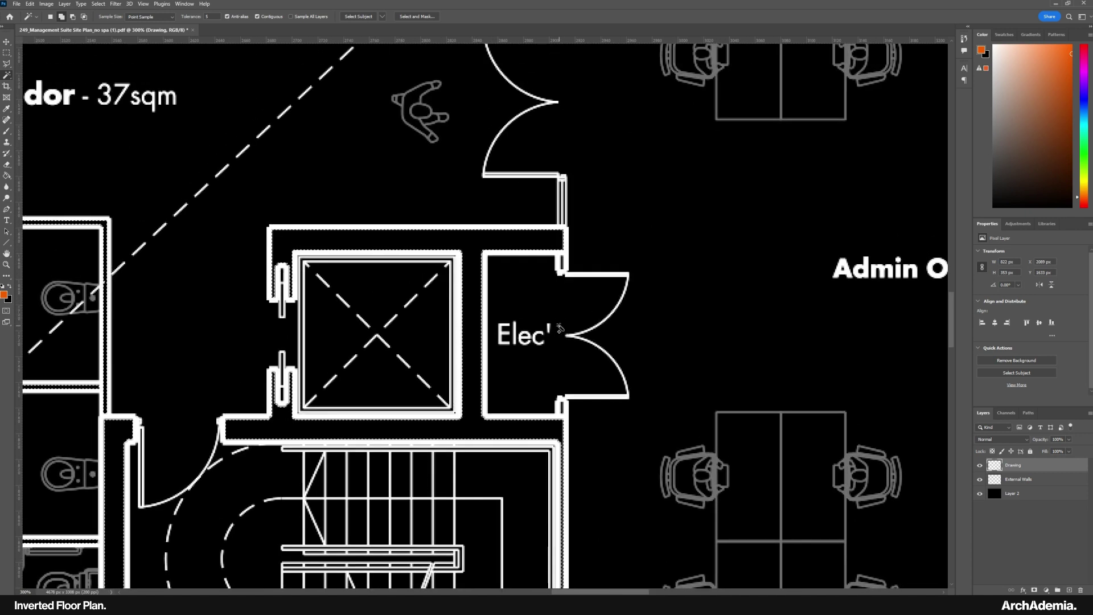
key(ctrl+z)
Add the riser walls beside the reception counter and in the Admin Office's upper corner to the selection.
scroll(382, 422, left, 8)
scroll(382, 422, down, 1)
scroll(382, 422, left, 5)
scroll(382, 421, down, 2)
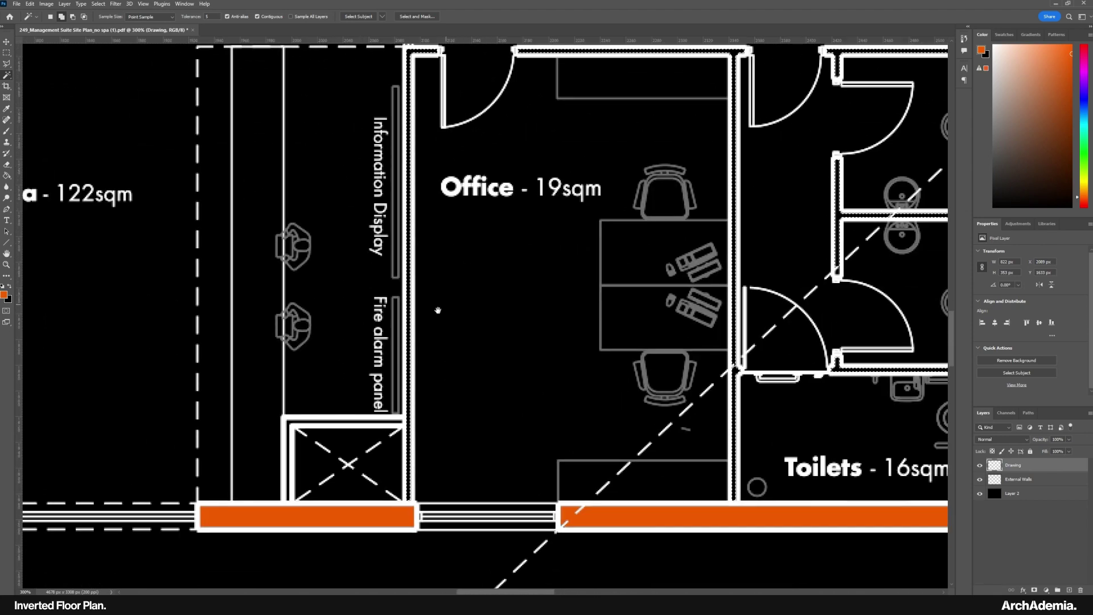
click(294, 411)
drag(454, 410, 142, 495)
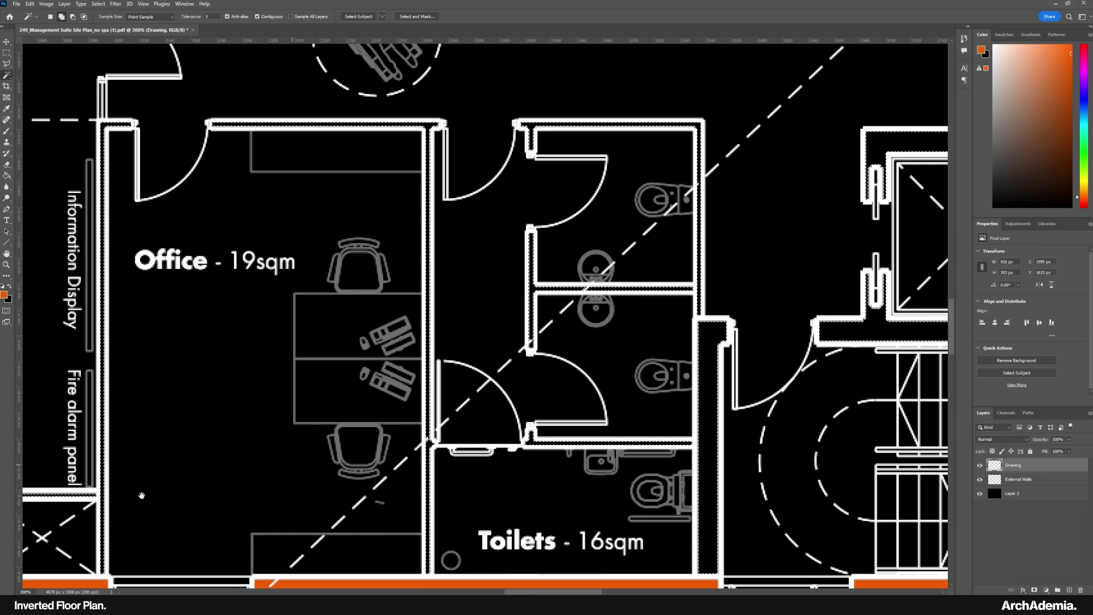
drag(894, 271, 86, 530)
drag(911, 205, 525, 338)
click(524, 338)
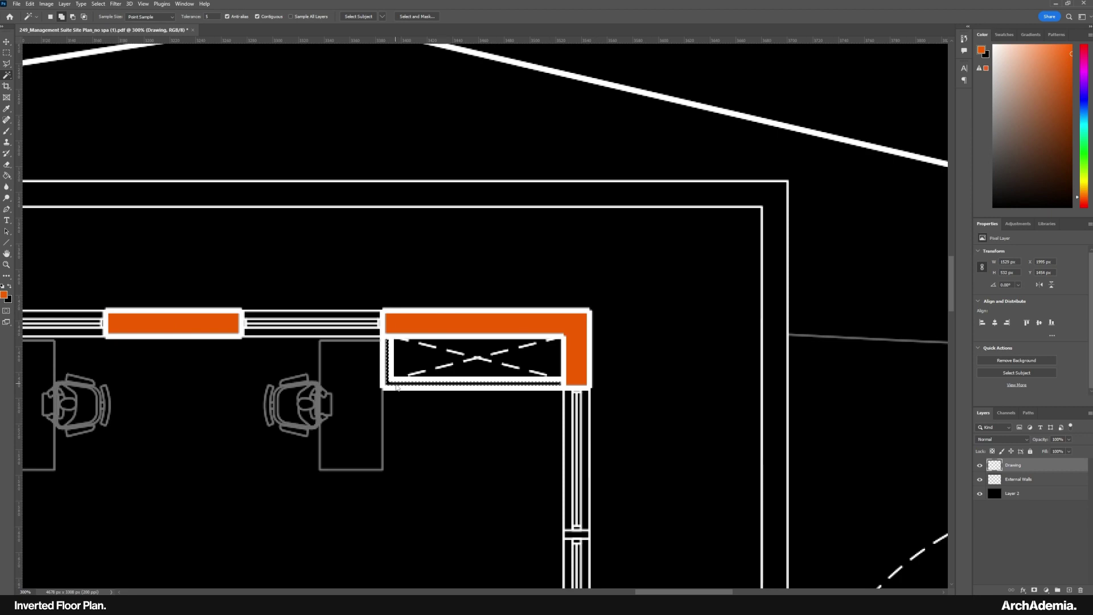
Add a layer between Drawing and External Walls and name it Internal Walls, with the Brush tool ready.
click(6, 265)
right_click(117, 251)
click(143, 259)
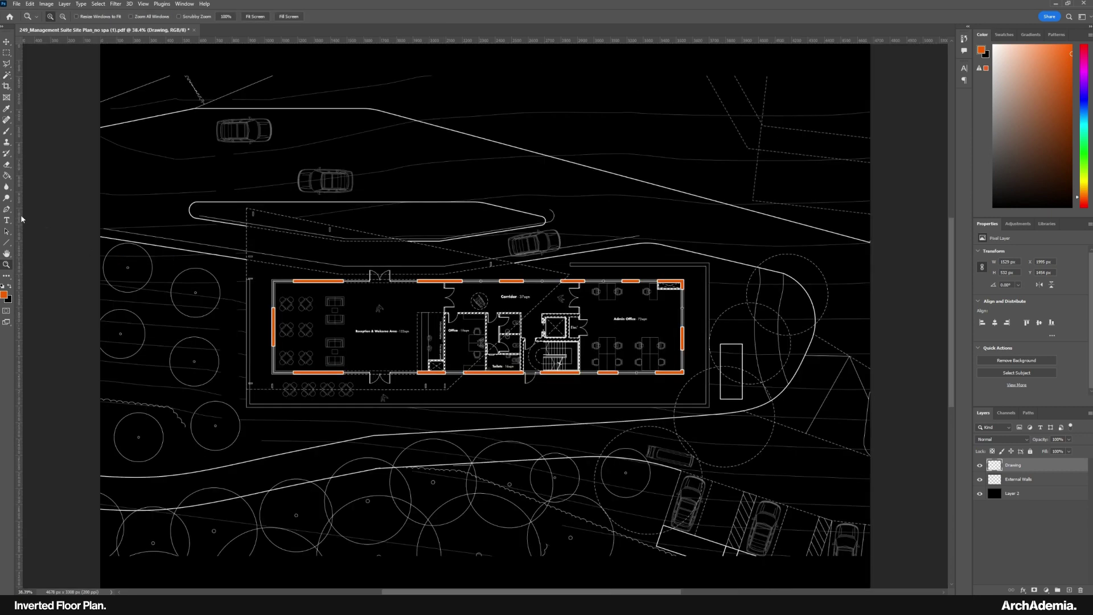
click(511, 358)
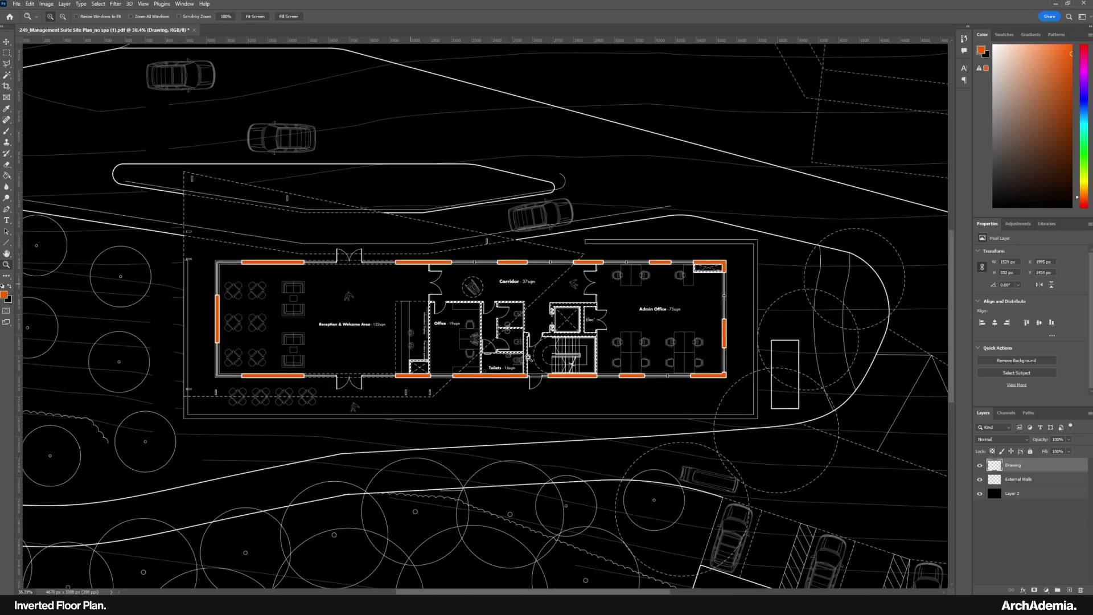
click(519, 358)
click(6, 131)
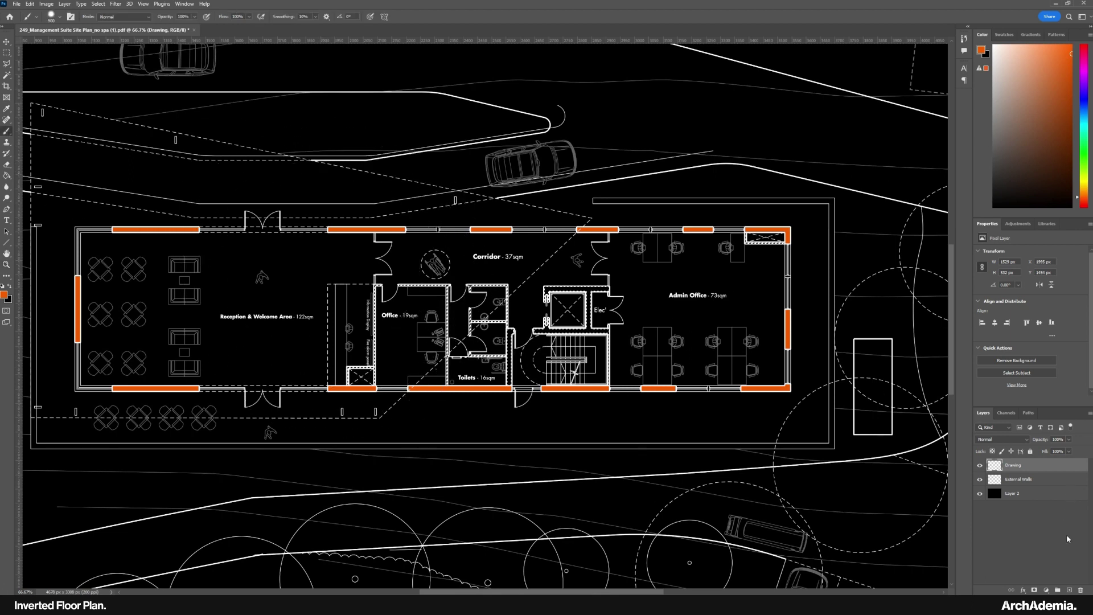
click(1069, 590)
drag(1021, 465, 1023, 493)
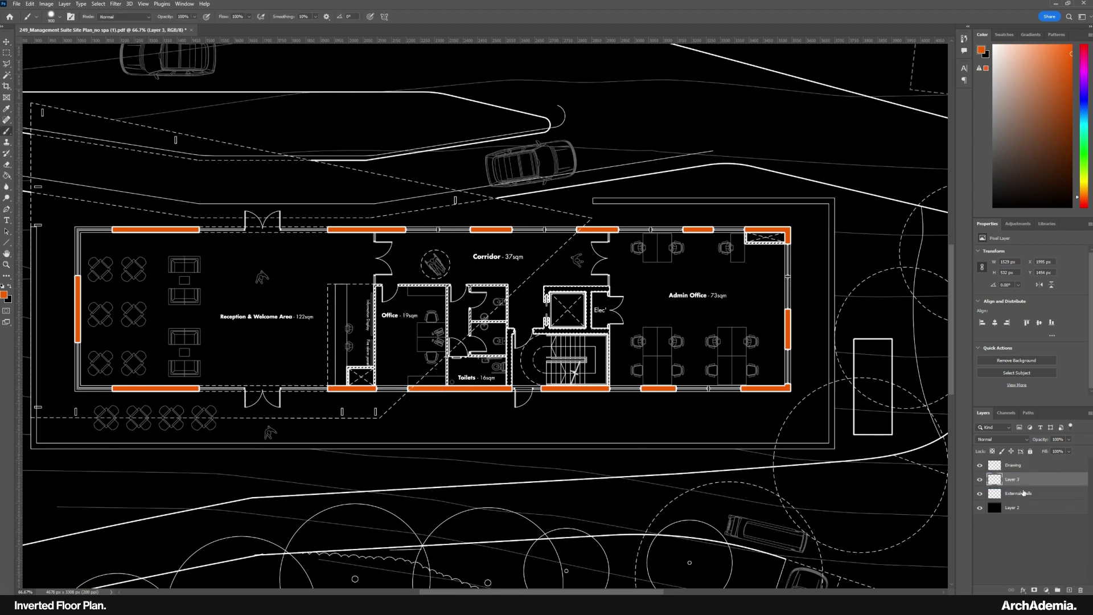
double_click(1014, 480)
text(Intern)
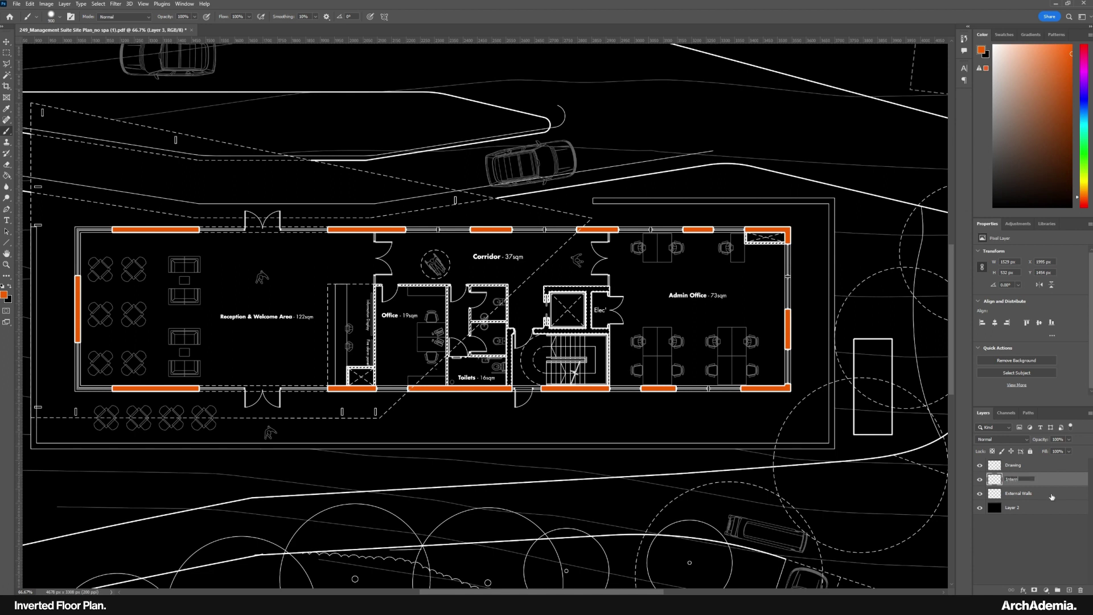
text(al)
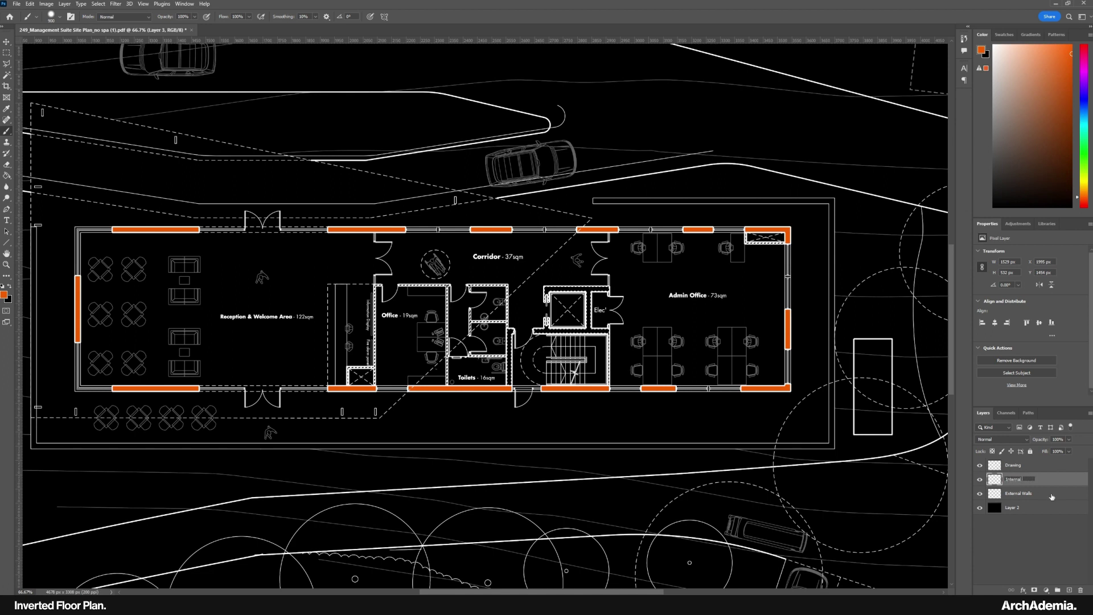
text( Walls)
key(Return)
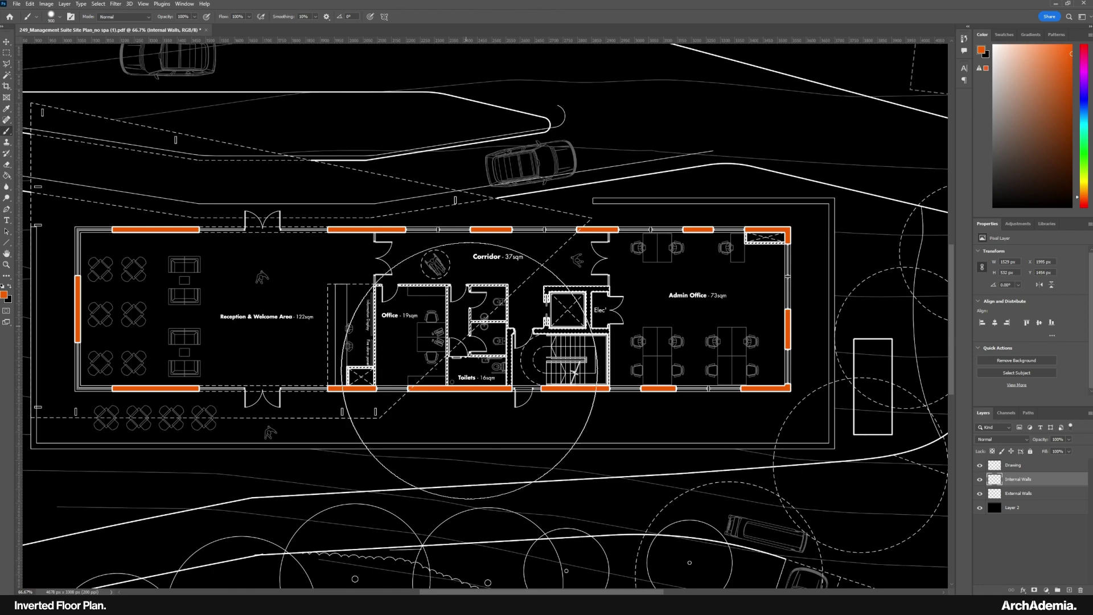
Paint all the selected internal walls orange with the large brush on the Internal Walls layer.
mouse_move(469, 371)
mouse_down()
mouse_move(461, 330)
mouse_move(615, 391)
mouse_move(369, 316)
mouse_move(319, 332)
mouse_up()
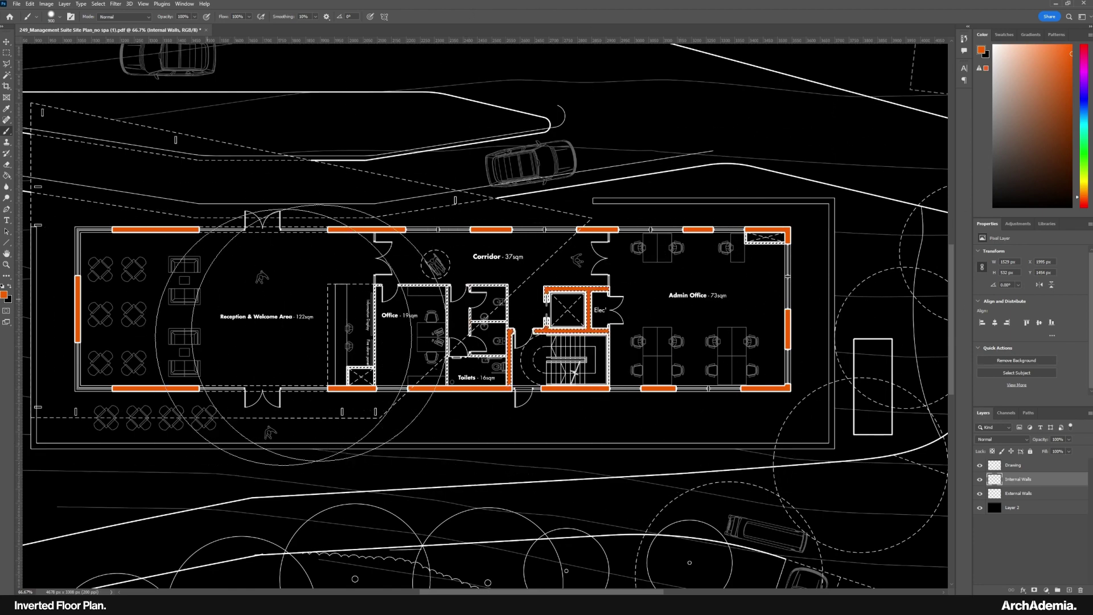
Clear the selection and greatly reduce the brush size for the small wall ends beside the Elec' cupboard doors.
click(6, 265)
click(515, 336)
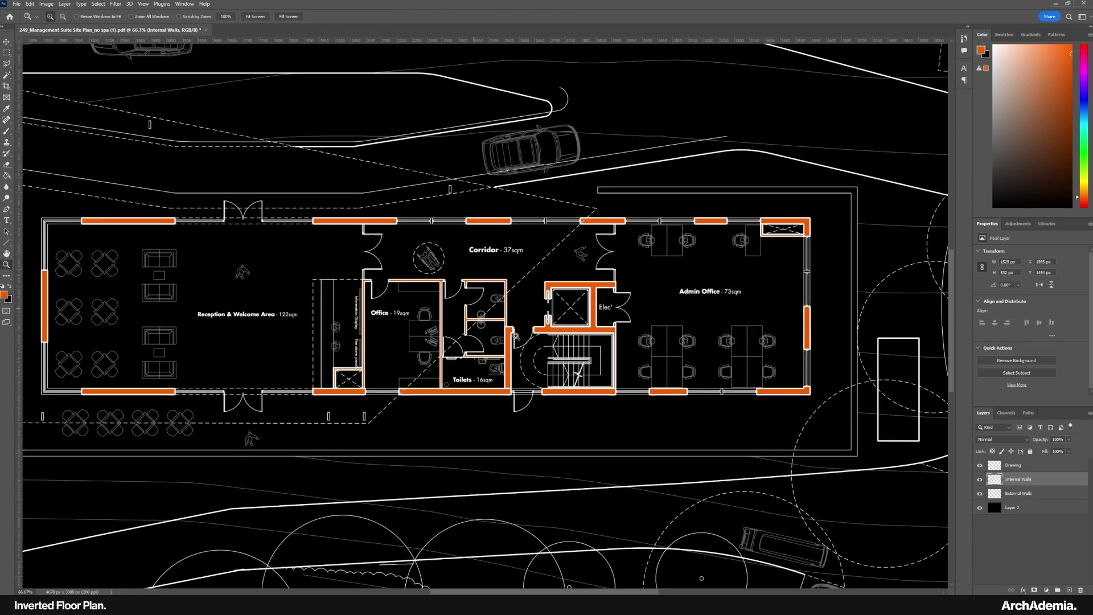
click(515, 336)
drag(518, 337, 352, 330)
click(717, 197)
click(617, 220)
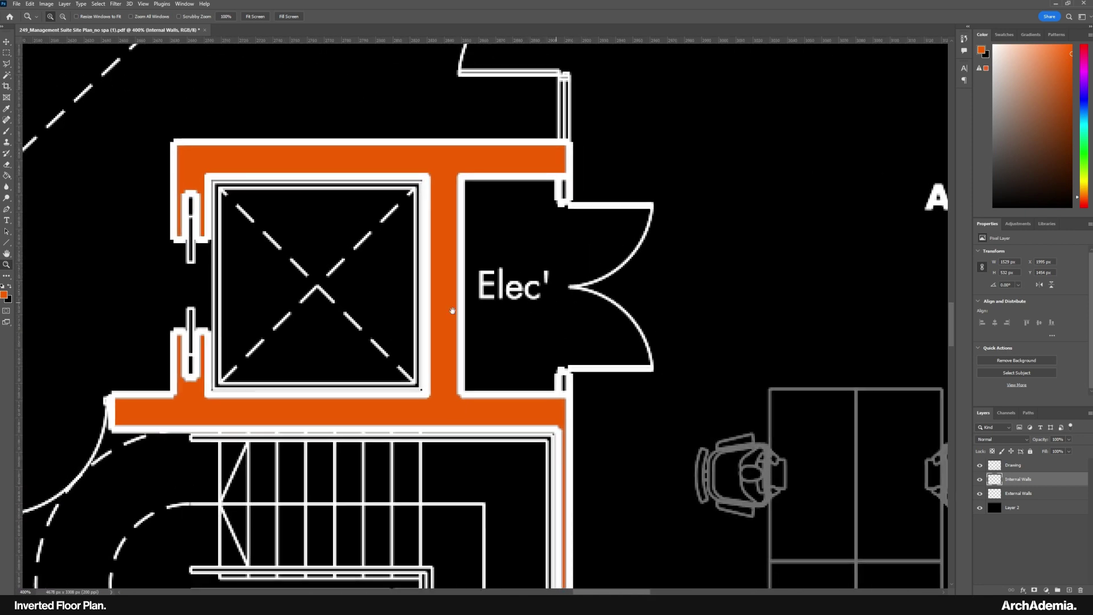
drag(452, 311, 378, 308)
click(7, 131)
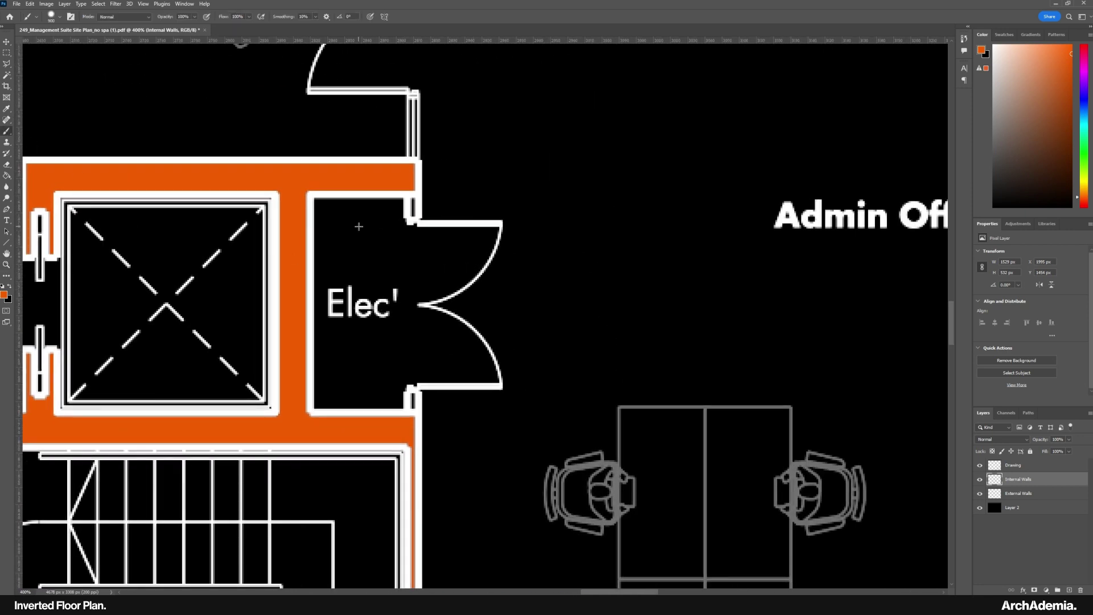
key(bracketleft)
key(bracketleft)
key(bracketleft)
key(bracketleft)
key(bracketleft)
key(bracketleft)
key(bracketleft)
key(bracketleft)
key(bracketleft)
key(bracketleft)
key(bracketleft)
key(bracketleft)
key(bracketleft)
key(bracketleft)
key(bracketleft)
key(bracketleft)
key(bracketleft)
key(bracketleft)
Review the coloured internal and external walls across the floor plan.
click(6, 264)
right_click(155, 253)
click(171, 258)
right_click(456, 299)
click(476, 319)
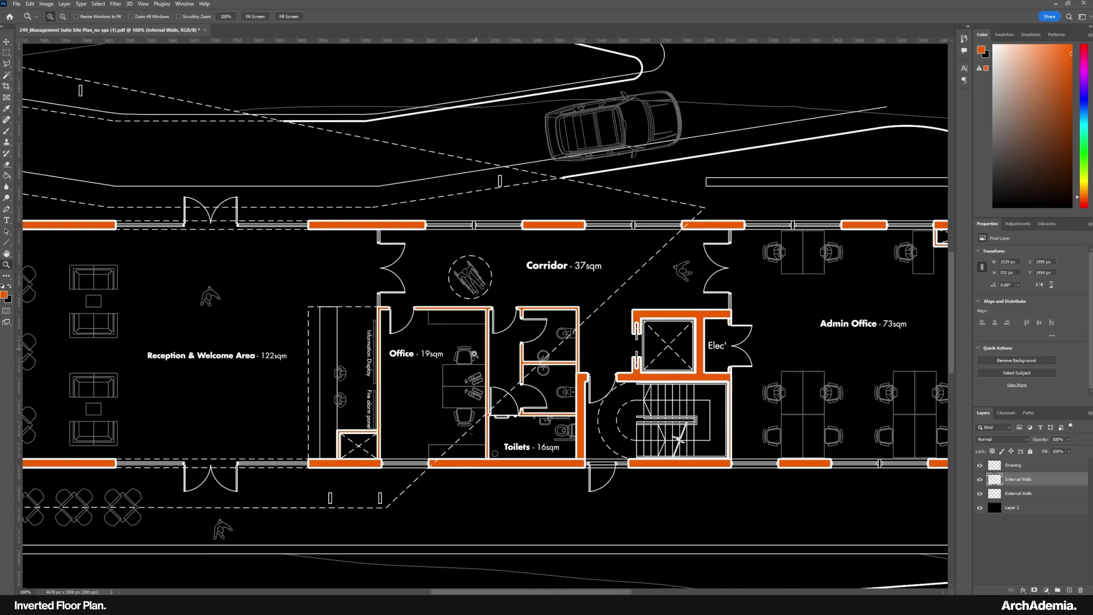
drag(388, 371, 564, 355)
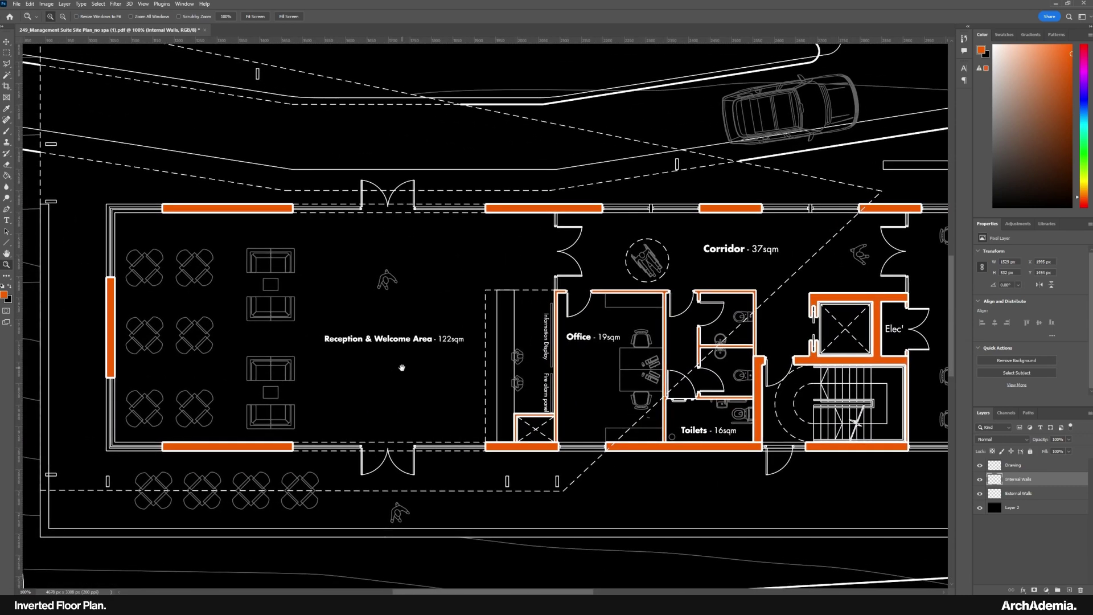
drag(402, 368, 141, 383)
mouse_move(418, 403)
mouse_down()
mouse_move(337, 401)
mouse_move(628, 398)
mouse_move(619, 261)
mouse_move(409, 402)
mouse_up()
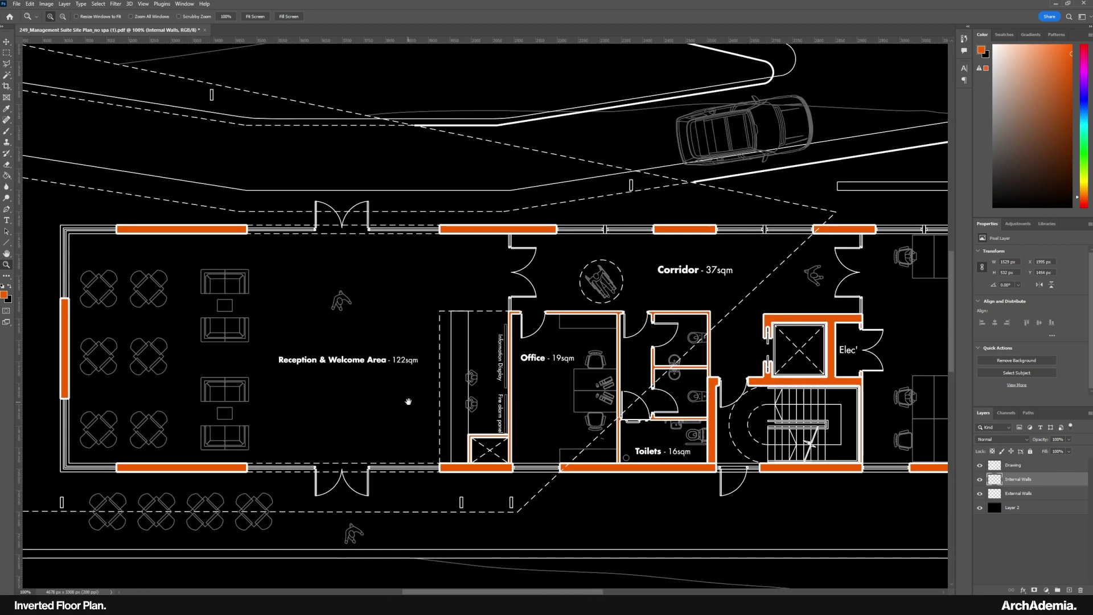
Add a new layer beneath External Walls and name it Floor Plate.
click(1027, 497)
key(ctrl+shift+alt+n)
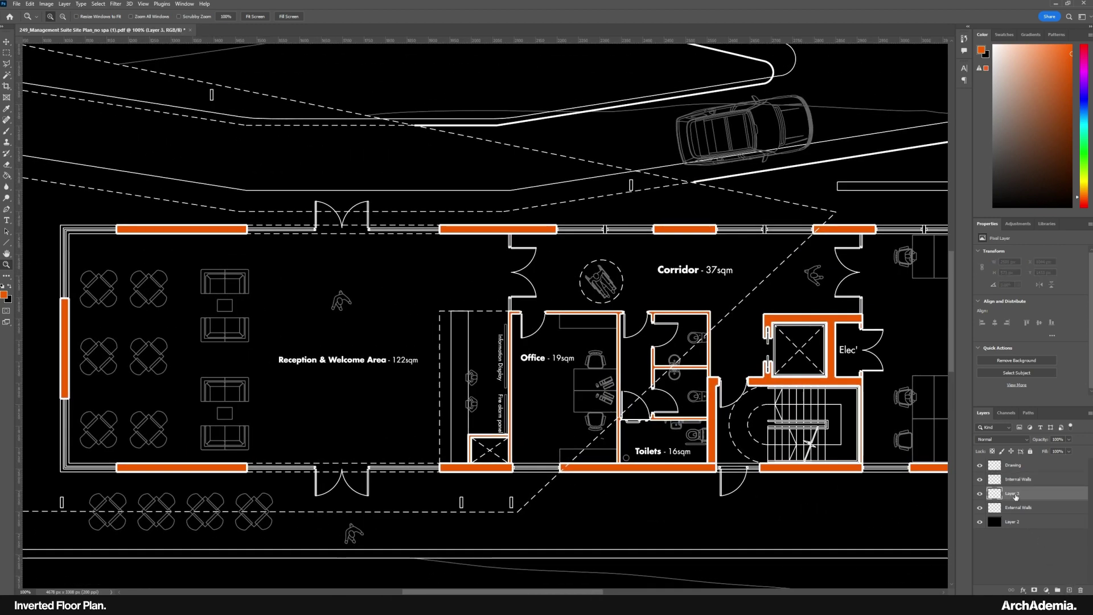
drag(1015, 497, 1017, 511)
double_click(1012, 507)
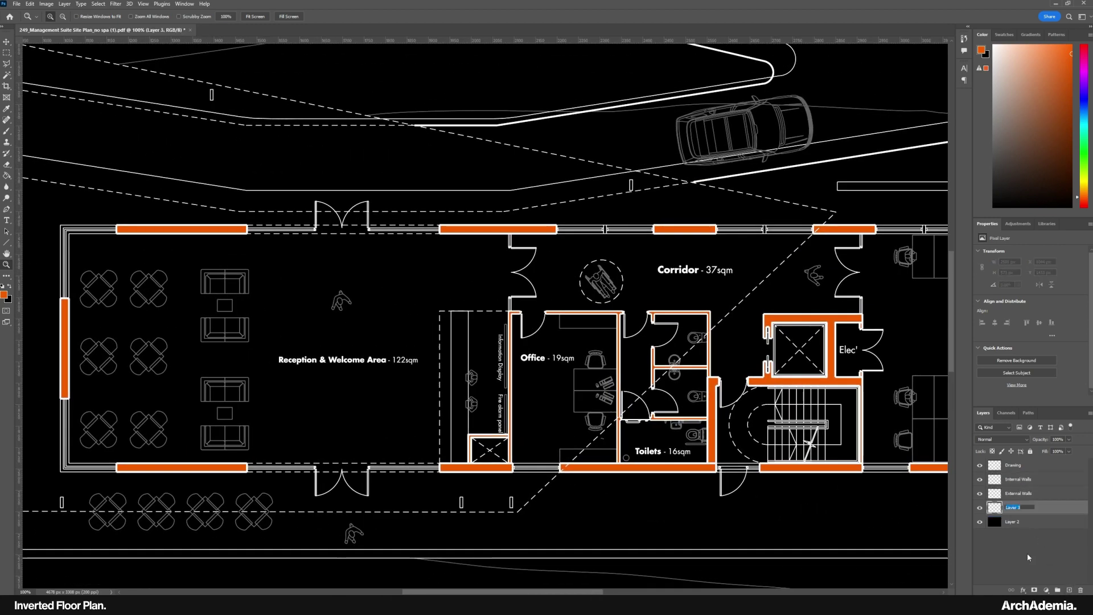
text(Floor Plate)
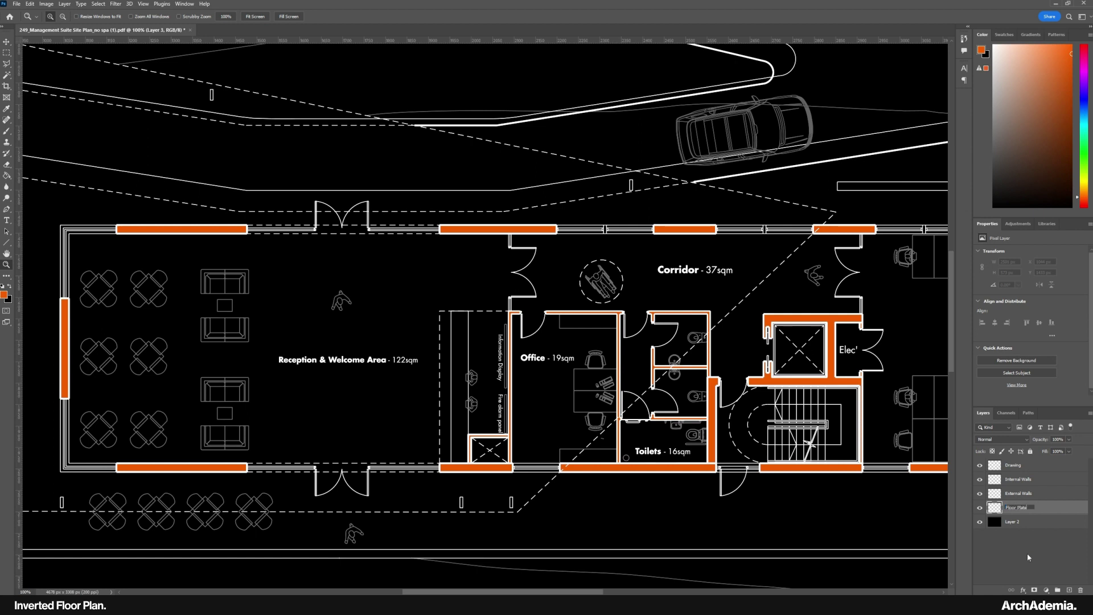
key(Return)
Fill a rectangular selection spanning the building's whole interior with grey a3a3a3 on the Floor Plate layer, and clear the selection.
key(m)
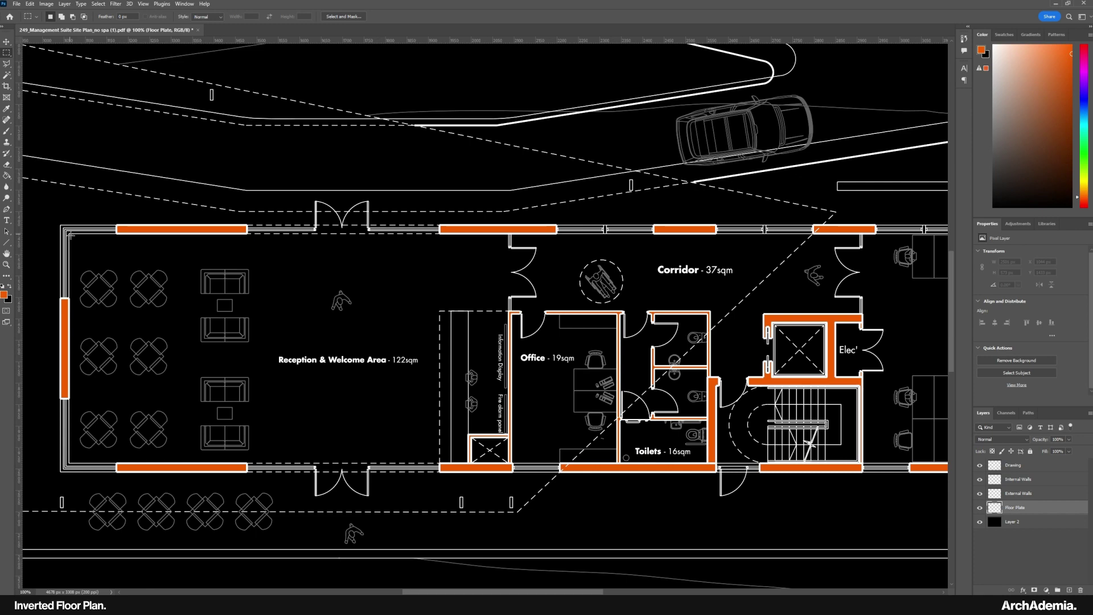
drag(70, 234, 768, 466)
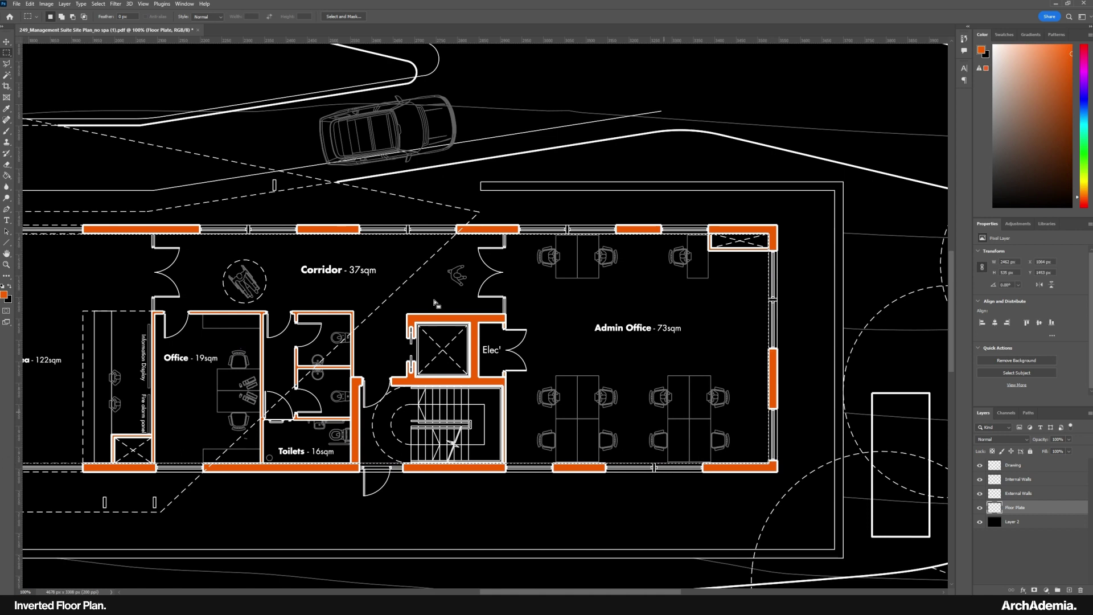
key(g)
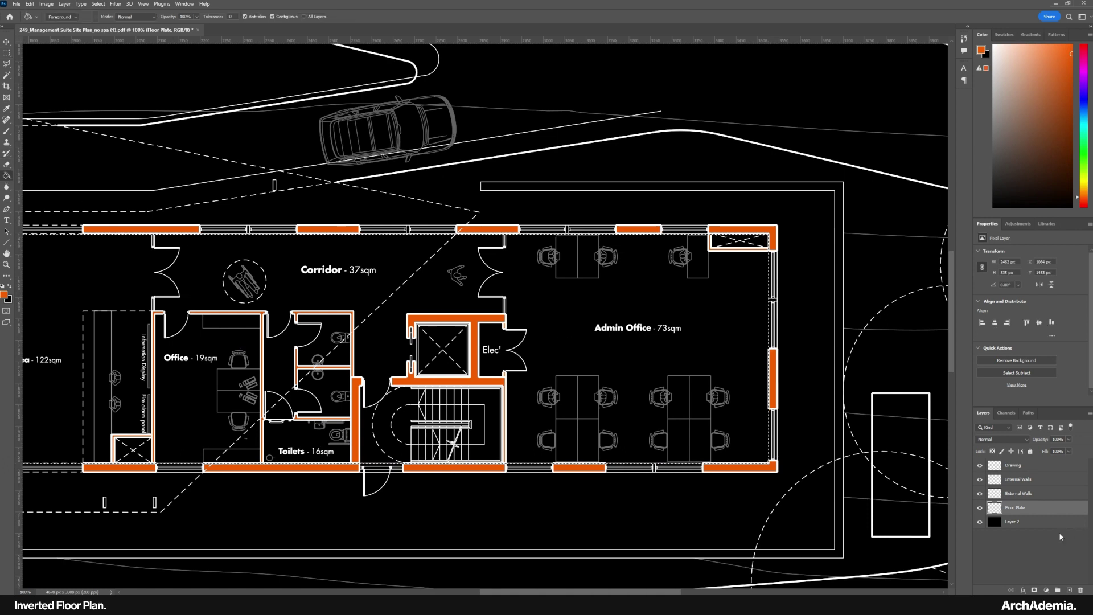
click(9, 287)
click(4, 293)
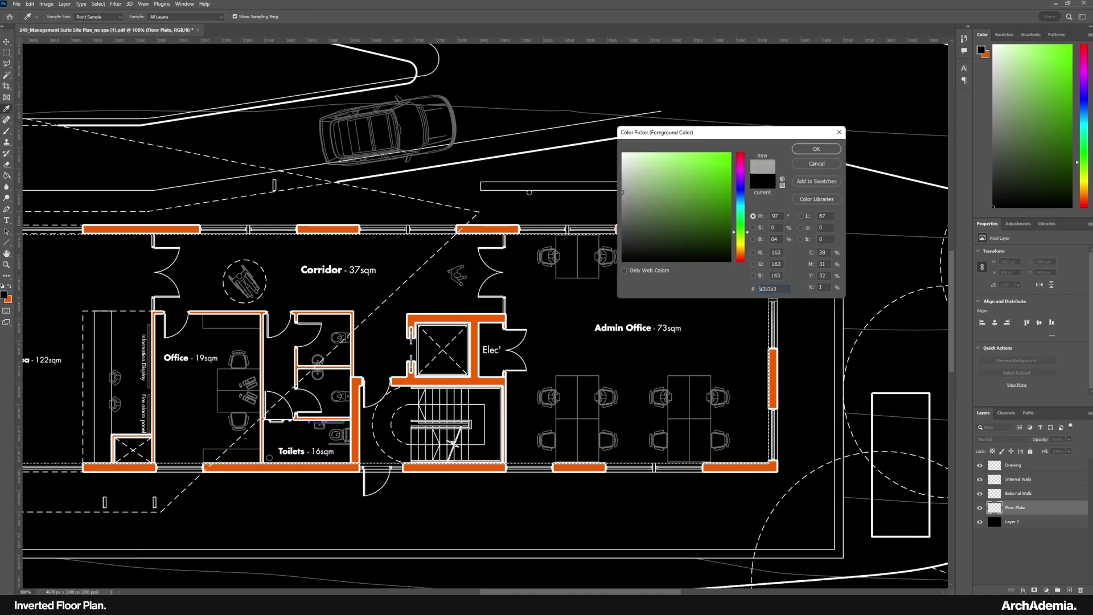
key(Return)
click(706, 341)
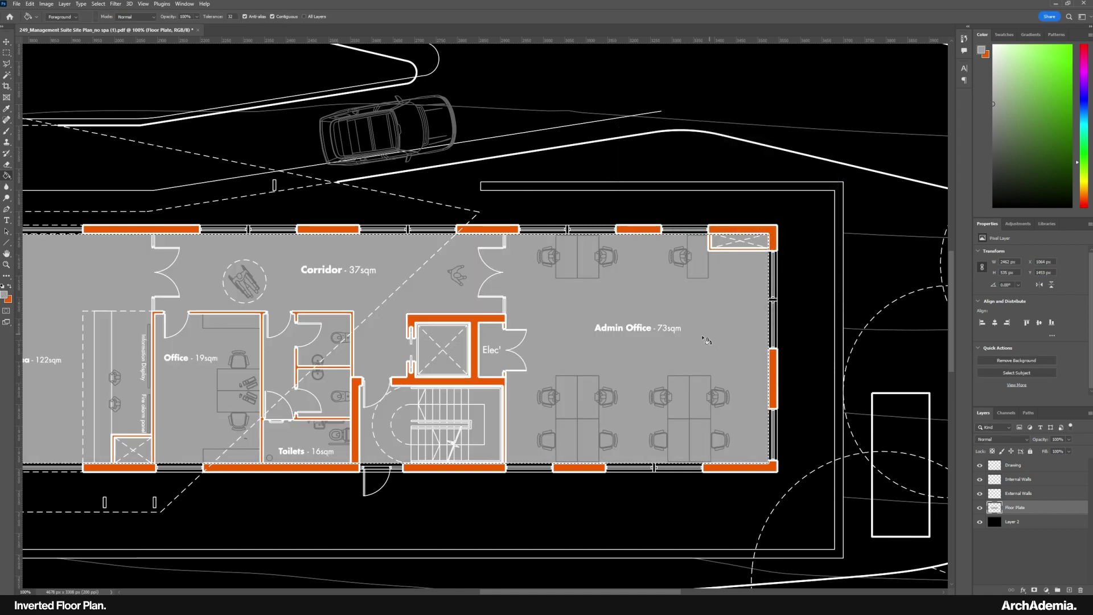
key(ctrl+d)
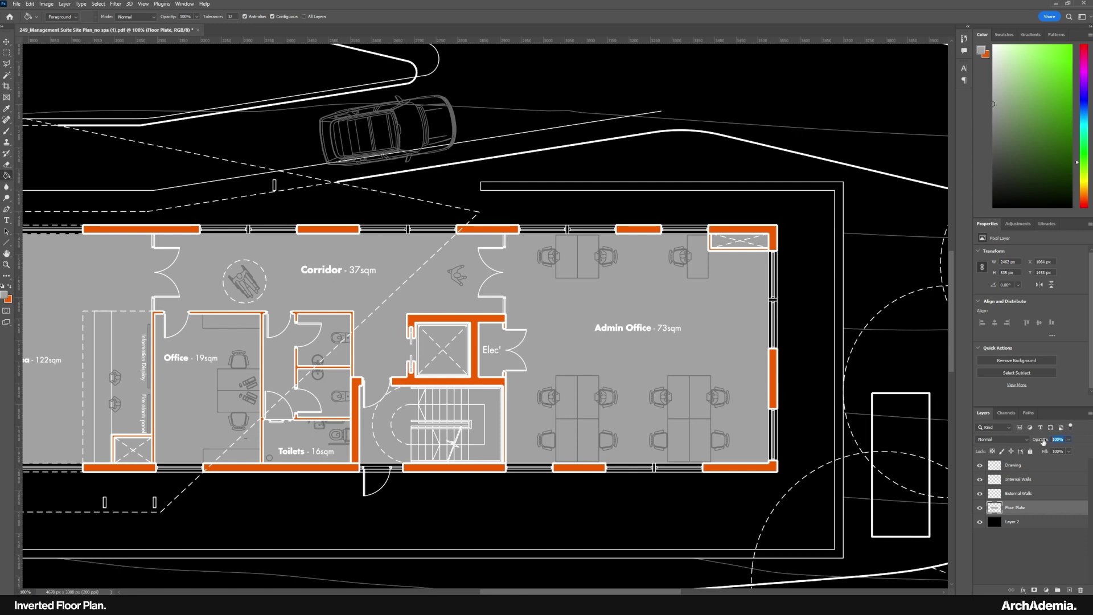
Try the Floor Plate layer at 50% and 75% opacity and compare the floor tone across the building.
text(50)
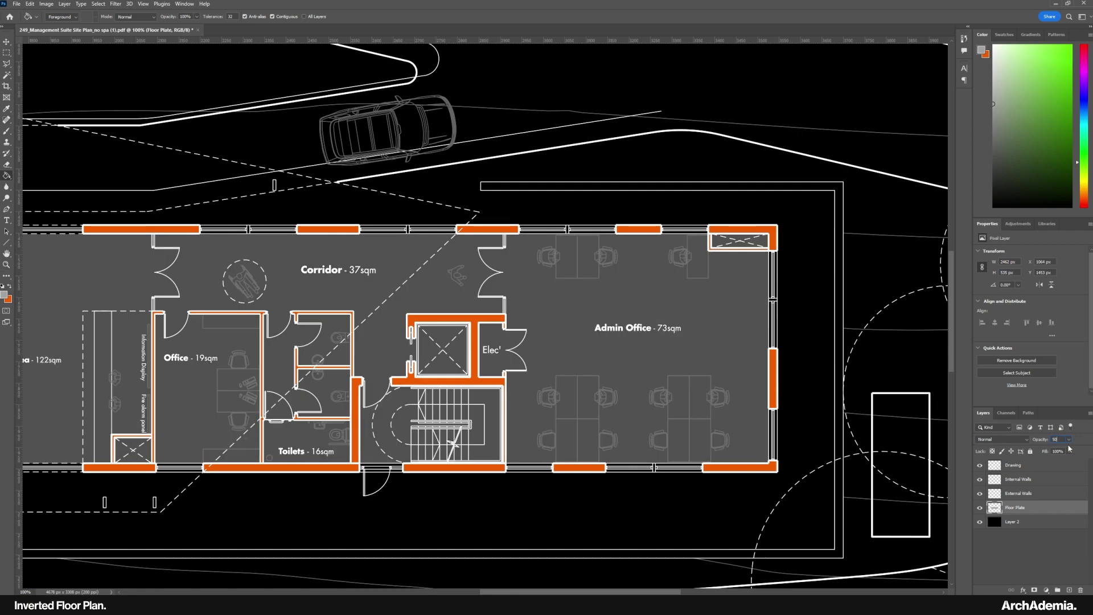
text(75)
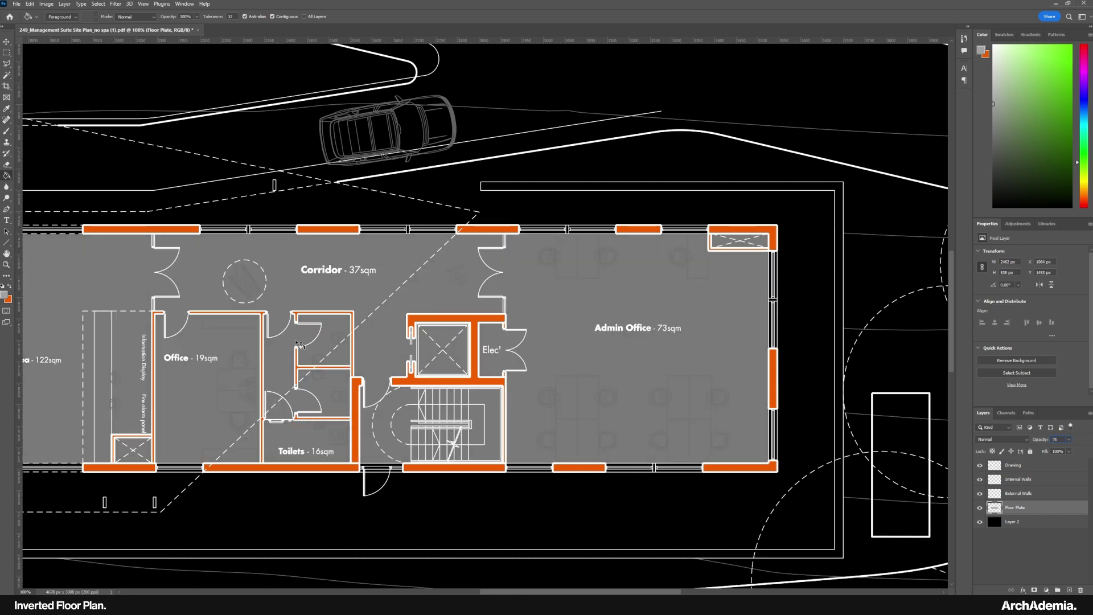
text(50)
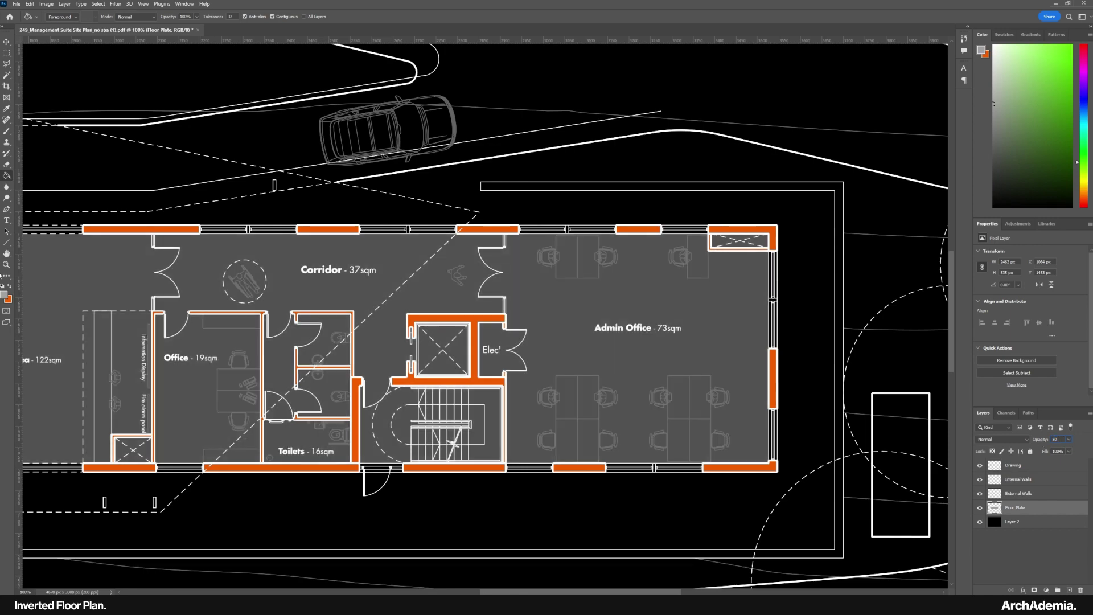
click(7, 264)
right_click(215, 256)
click(234, 261)
click(373, 343)
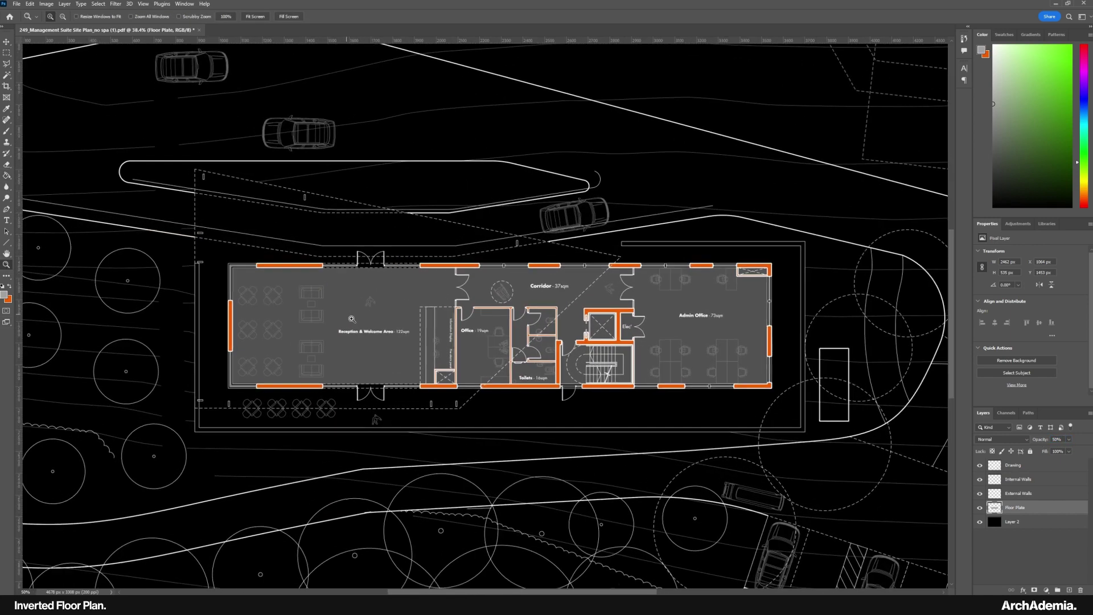
Set the Floor Plate layer's opacity to 20%.
click(351, 319)
click(350, 319)
drag(337, 385, 338, 387)
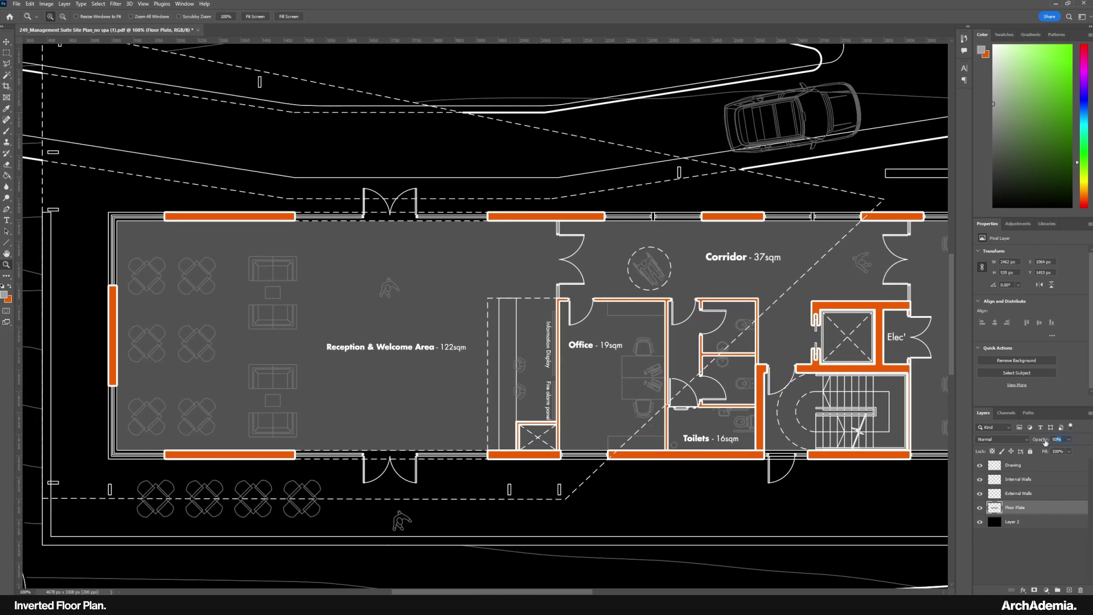
text(20)
Examine how the floor plate tone reads against the furniture, walls and room labels around the Reception & Welcome Area.
click(321, 386)
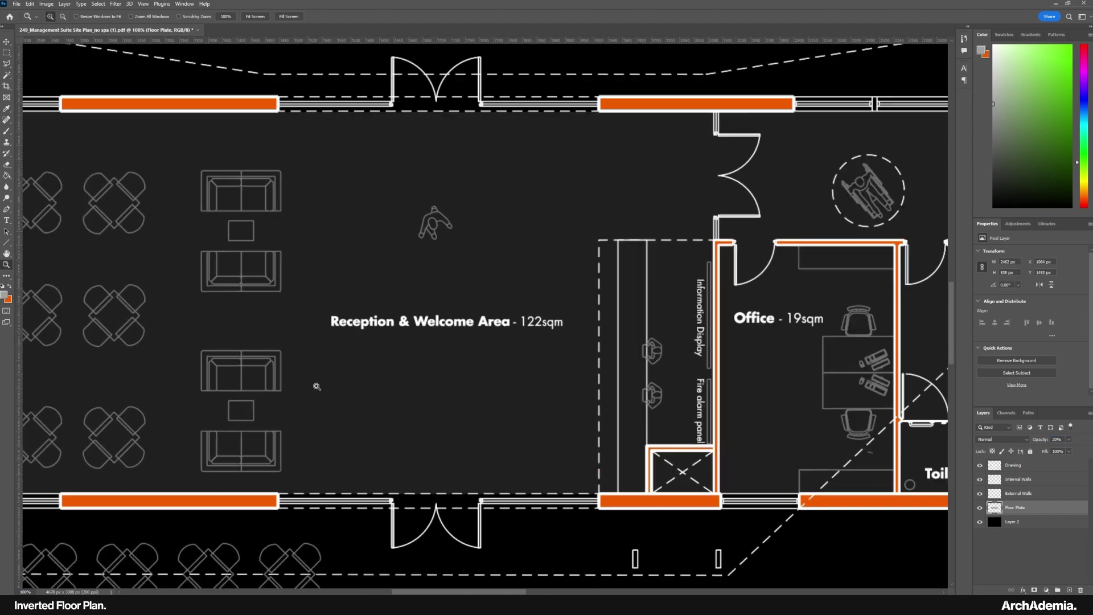
drag(378, 384, 383, 476)
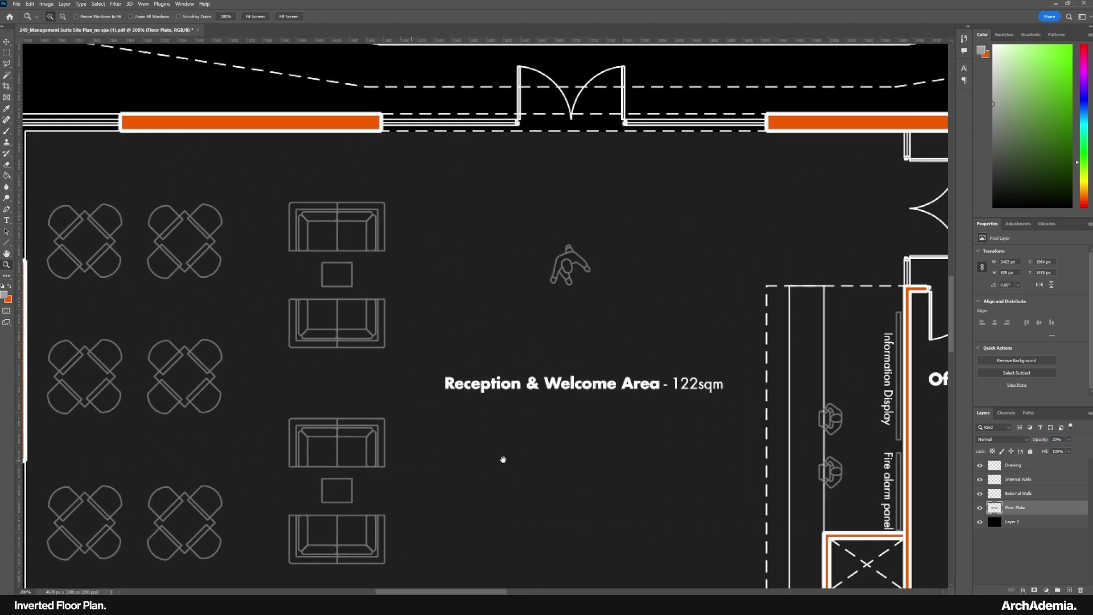
drag(902, 469, 365, 441)
drag(486, 453, 241, 433)
drag(626, 448, 882, 447)
drag(295, 442, 855, 373)
drag(240, 452, 515, 432)
right_click(515, 432)
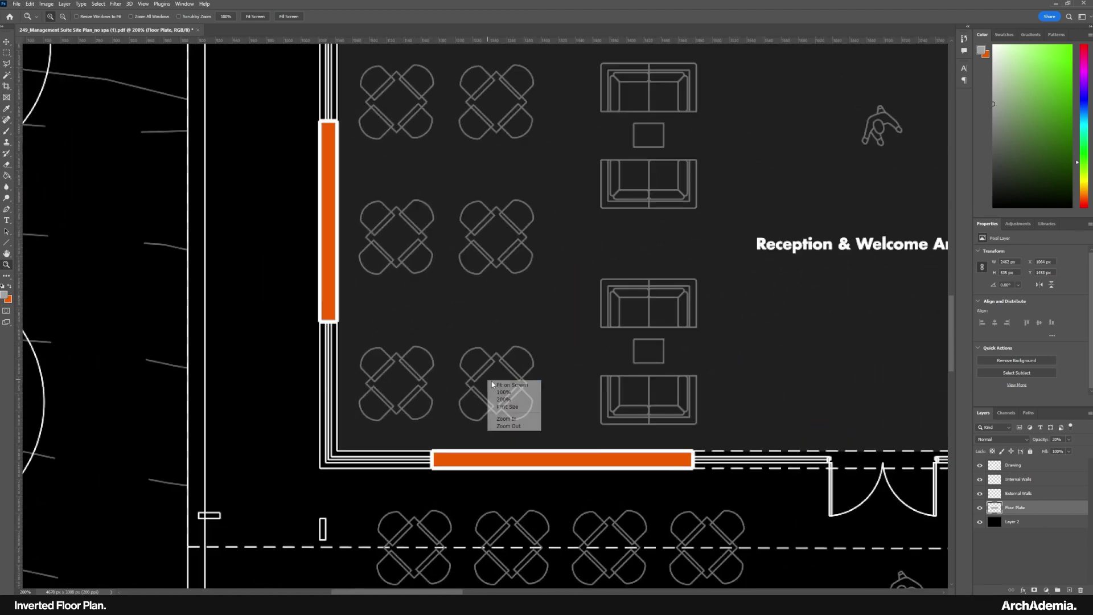
click(504, 393)
click(434, 335)
click(394, 337)
click(278, 349)
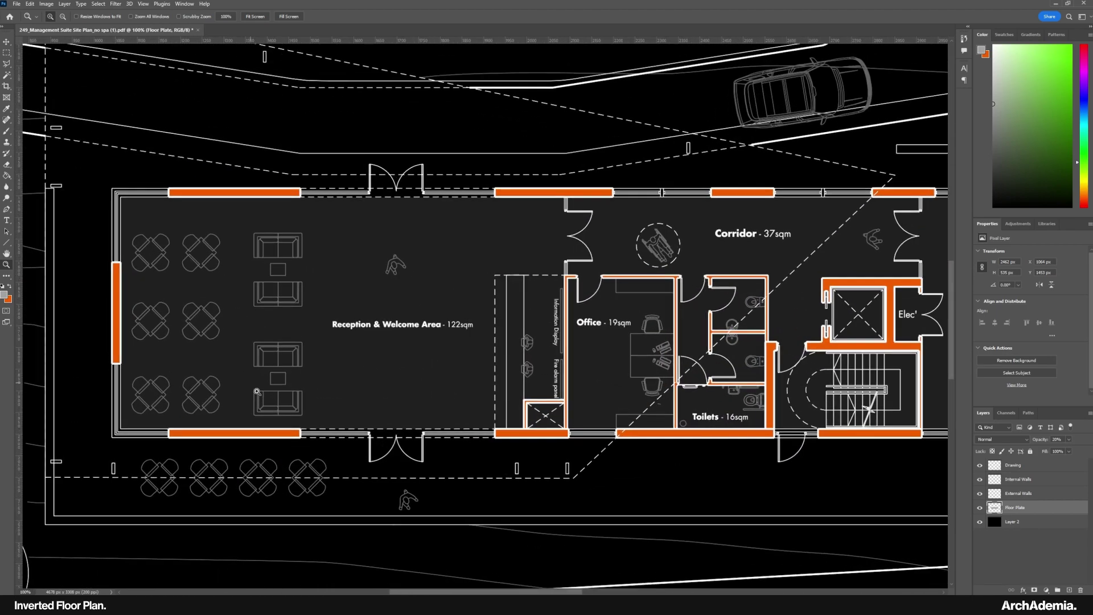
Duplicate the External Walls layer, place the copy directly above Floor Plate and rename it External Walls Shadows.
click(256, 390)
drag(256, 390, 474, 406)
click(1028, 495)
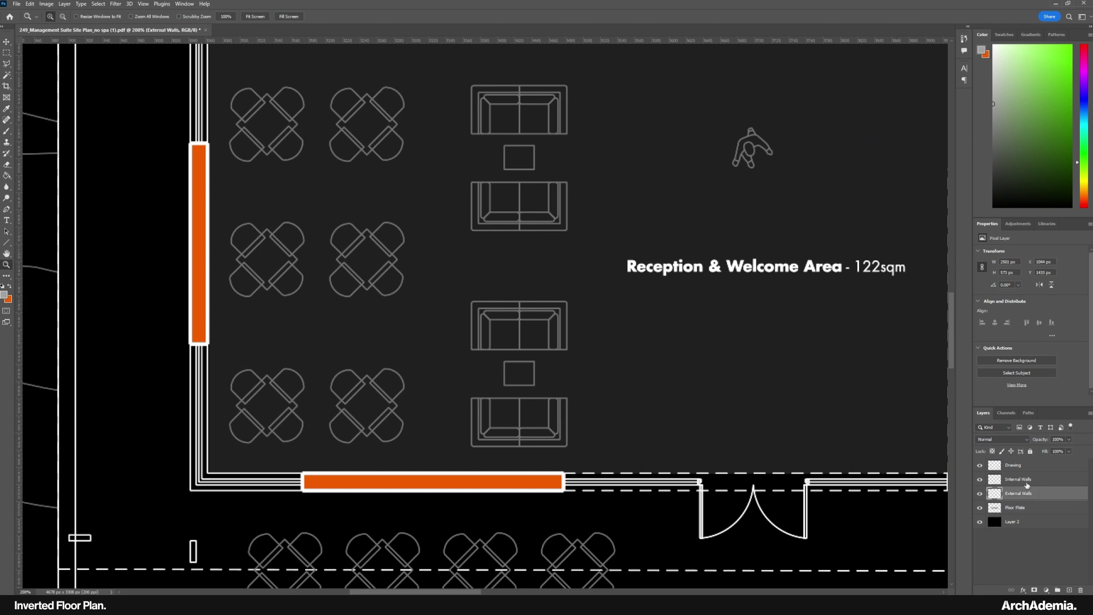
drag(650, 494, 631, 488)
key(ctrl+j)
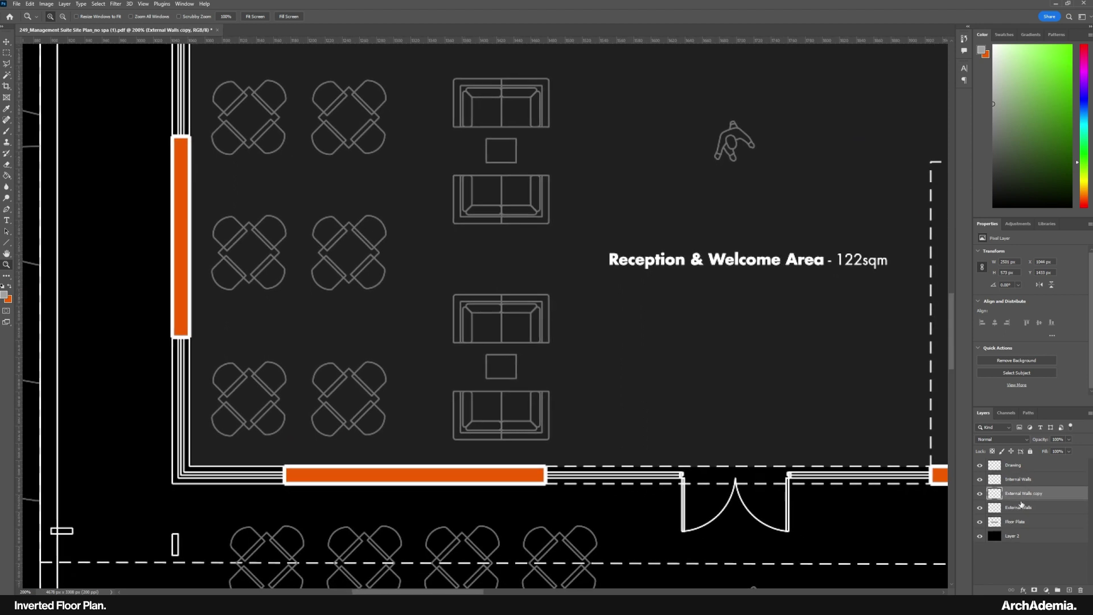
drag(1020, 498, 1017, 513)
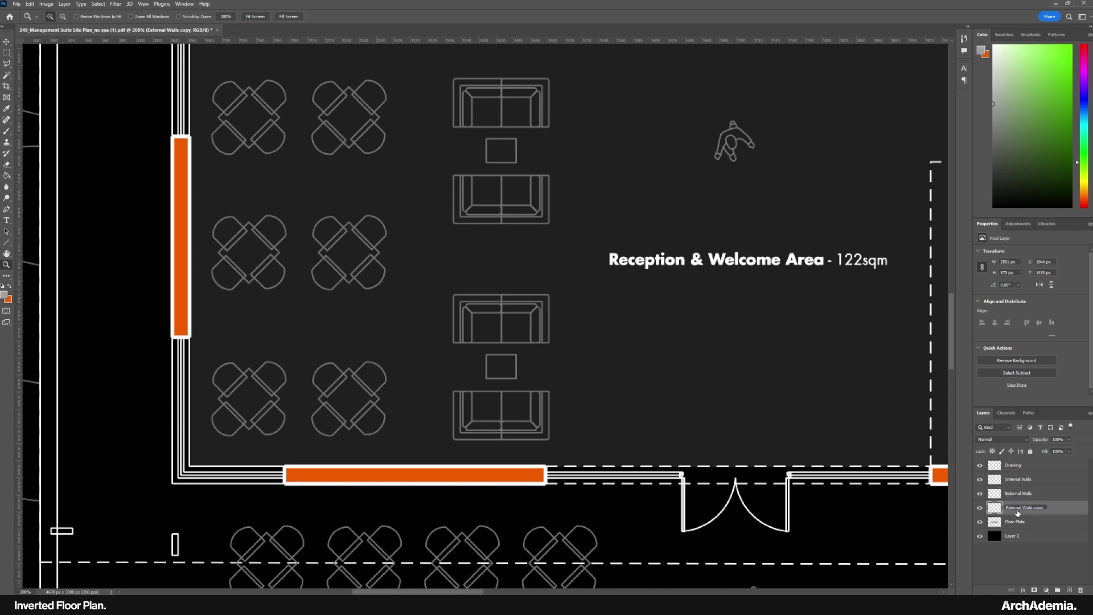
double_click(1037, 508)
text(Shadows)
key(Return)
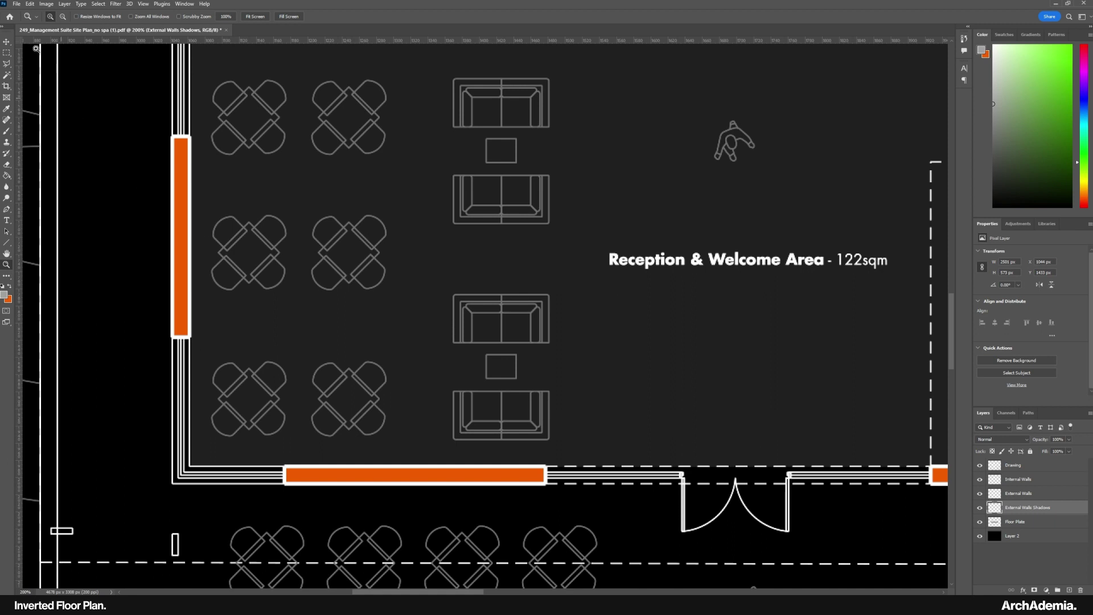
Offset the External Walls Shadows layer slightly up and to the right of the orange walls, keeping it at full opacity.
click(8, 42)
drag(312, 478, 321, 464)
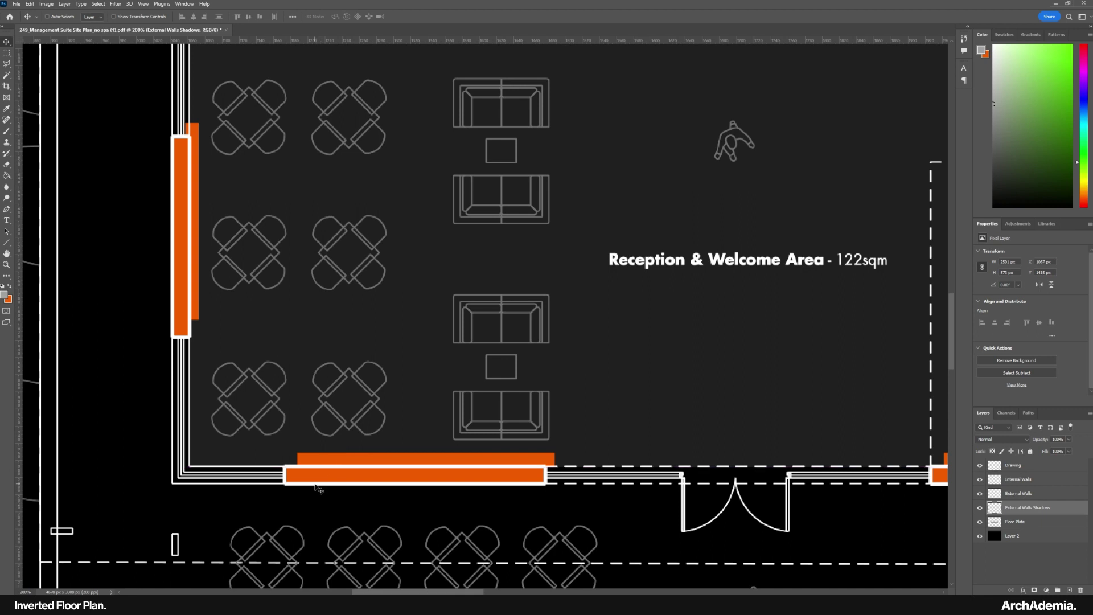
key(0)
key(0)
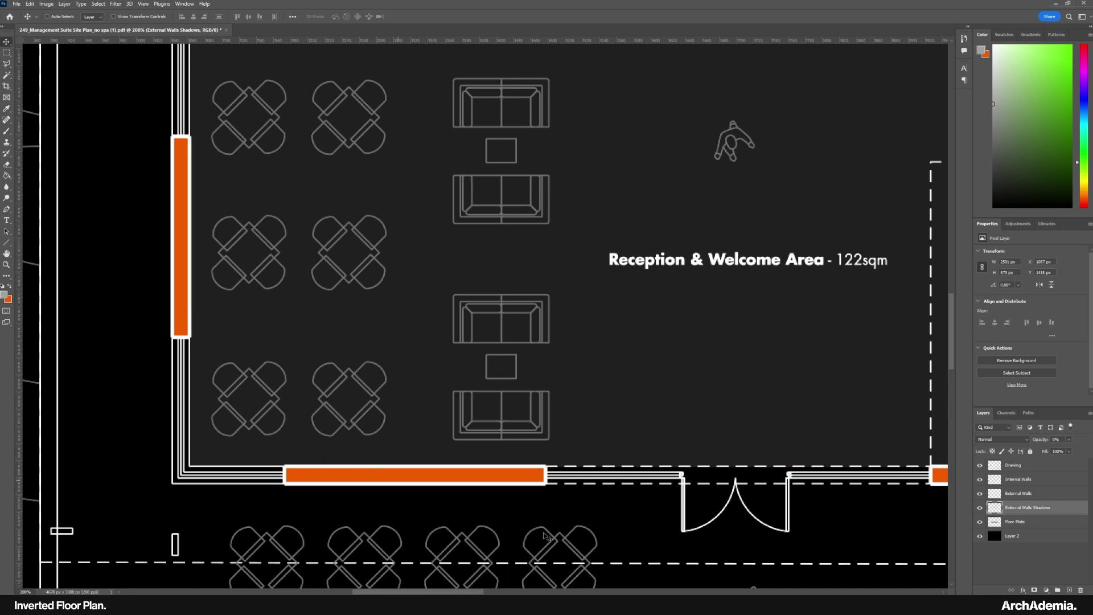
key(0)
Nudge the External Walls Shadows layer a few pixels down and slightly left to tighten the offset from the walls.
key(Down)
key(Down)
key(Down)
key(Down)
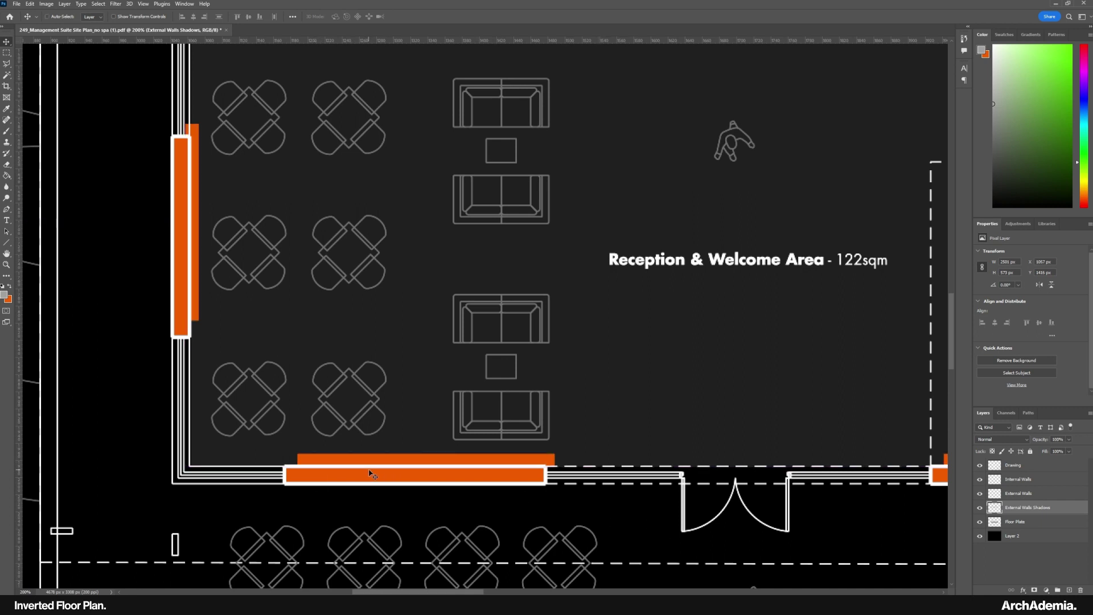
key(Left)
key(Down)
key(Left)
key(Right)
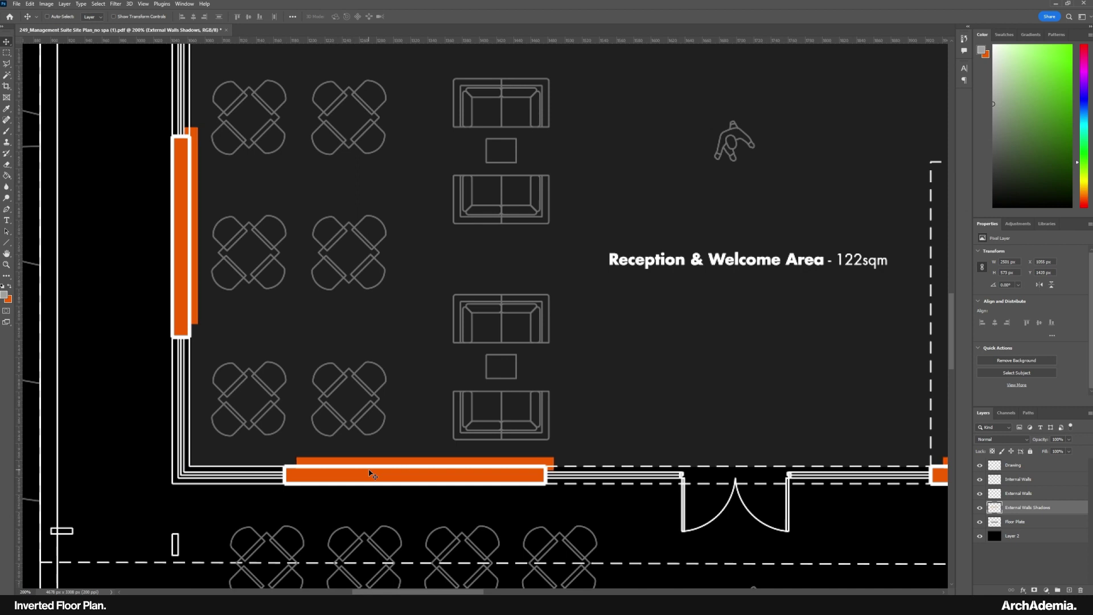
key(Right)
key(Left)
drag(356, 468, 359, 468)
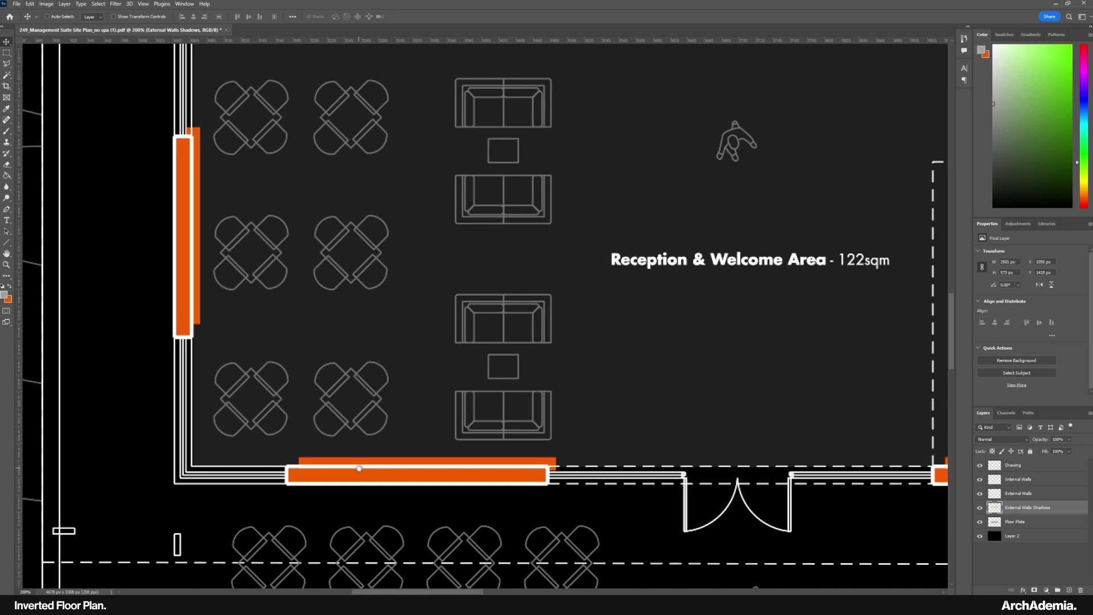
Desaturate the External Walls Shadows layer and lower its brightness to -150.
click(46, 3)
mouse_move(86, 26)
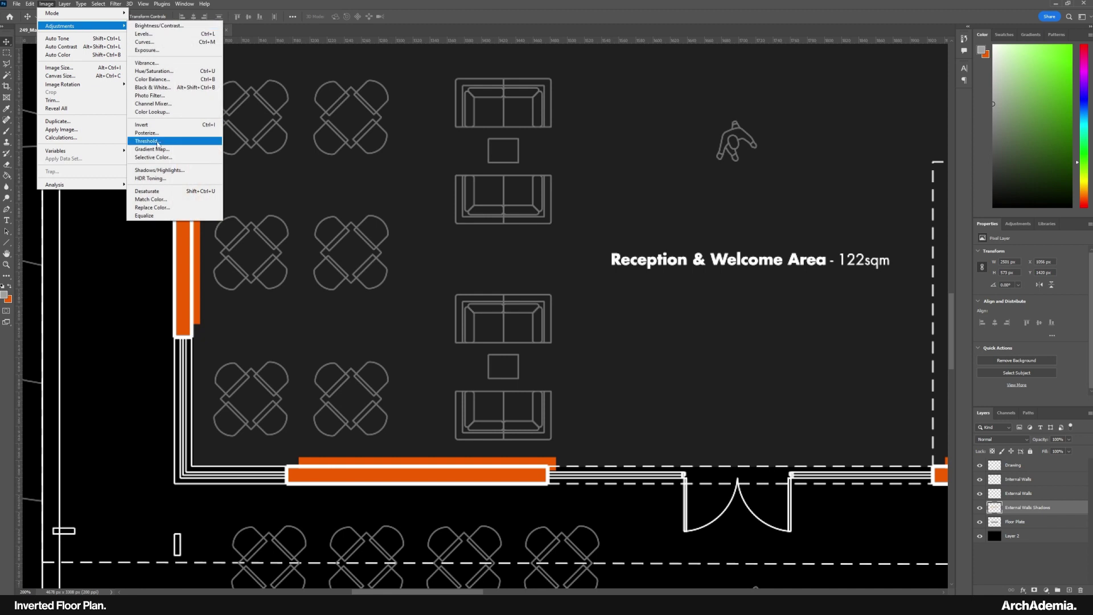
click(145, 191)
click(46, 3)
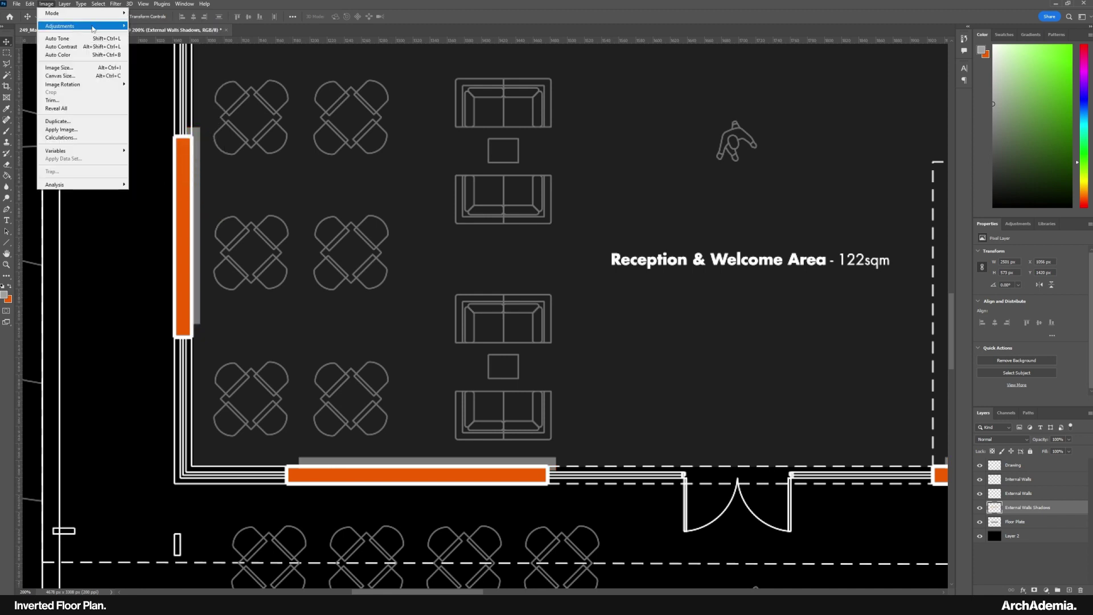
mouse_move(85, 25)
click(151, 26)
drag(691, 189, 667, 188)
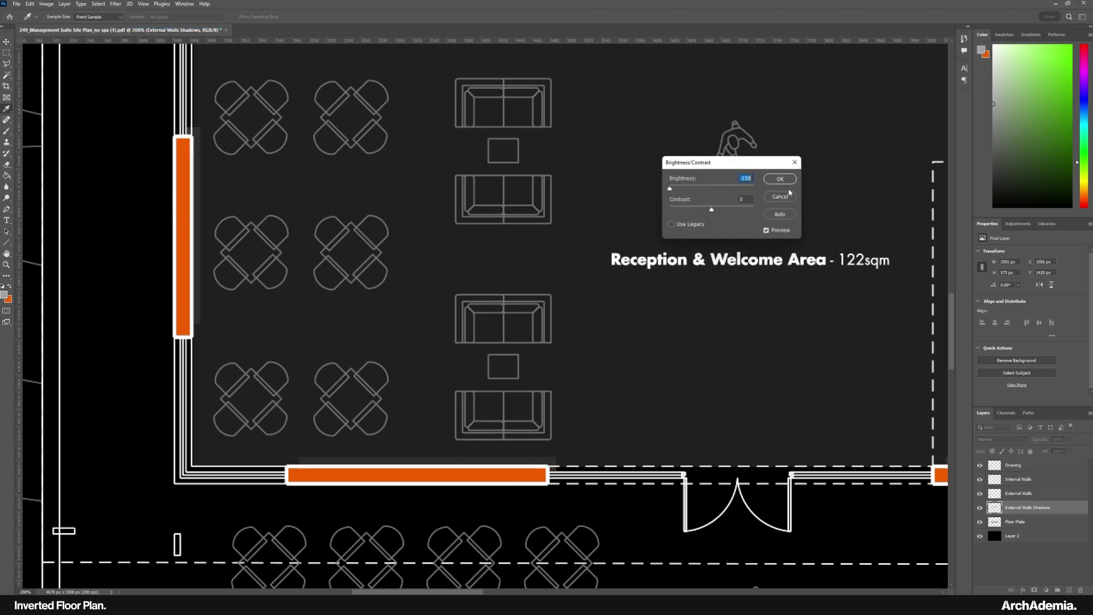
click(793, 181)
Apply a second brightness reduction of -150 to the External Walls Shadows layer.
click(46, 4)
mouse_move(85, 26)
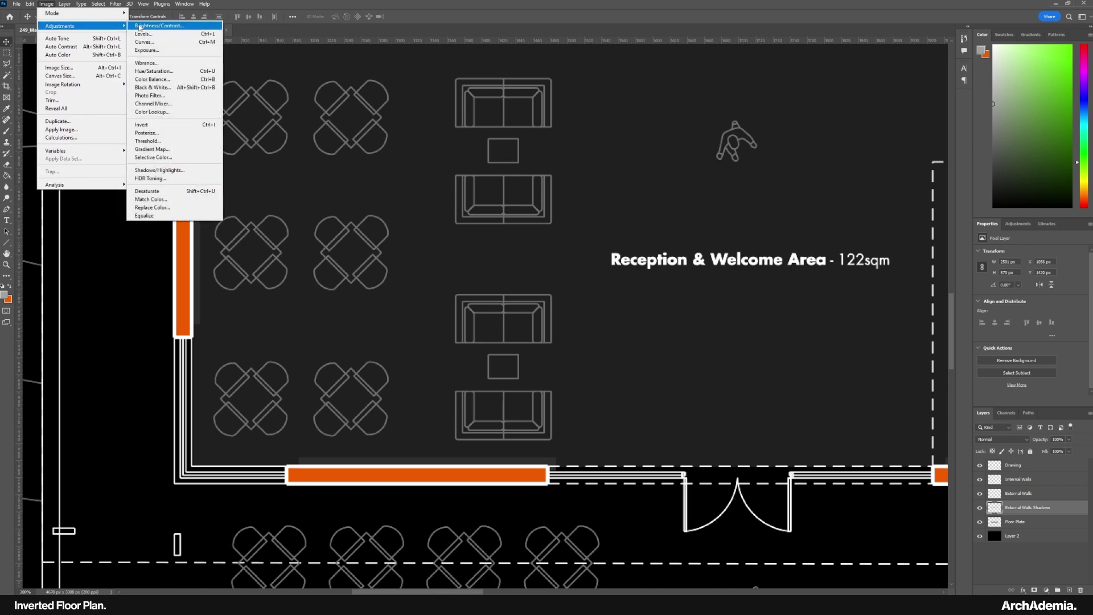
click(151, 26)
drag(712, 189, 667, 189)
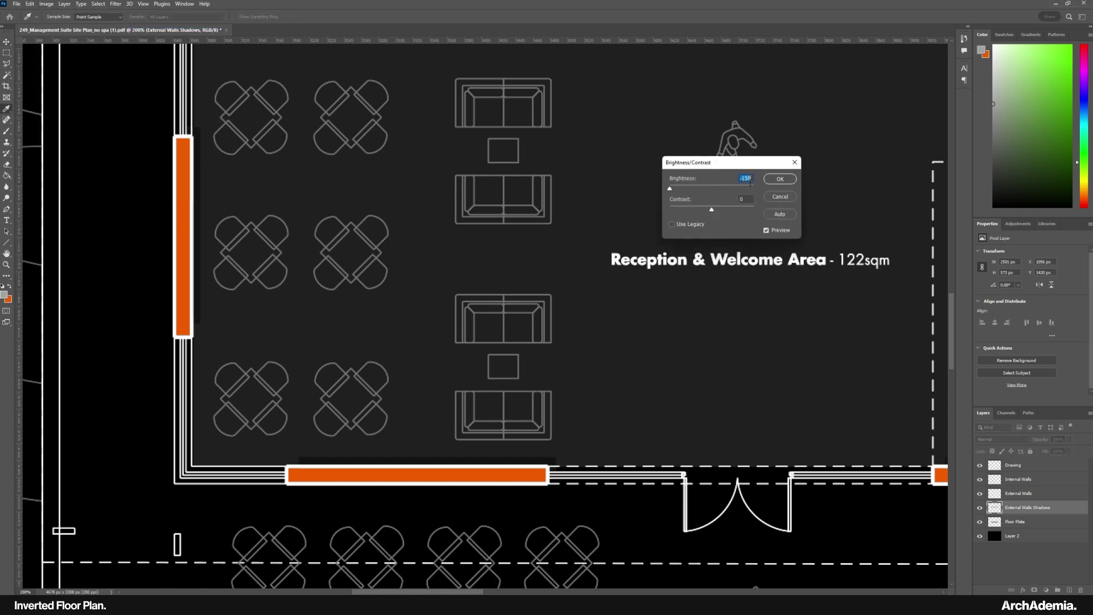
click(777, 180)
Lower the brightness of the External Walls Shadows layer once more with Brightness/Contrast so the shadows turn closer to black.
click(8, 265)
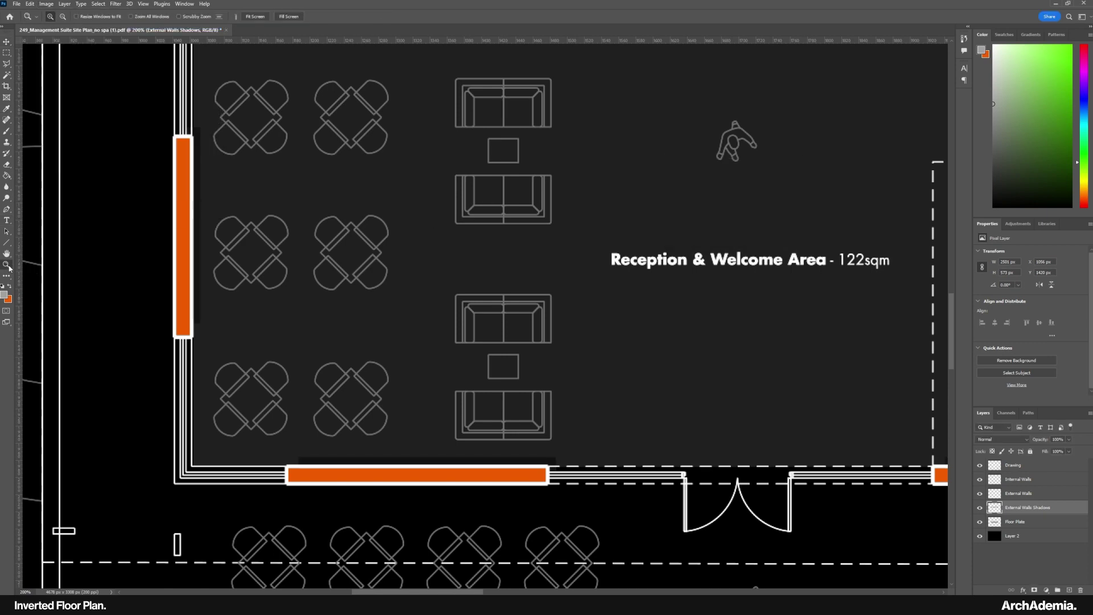
click(358, 474)
key(l)
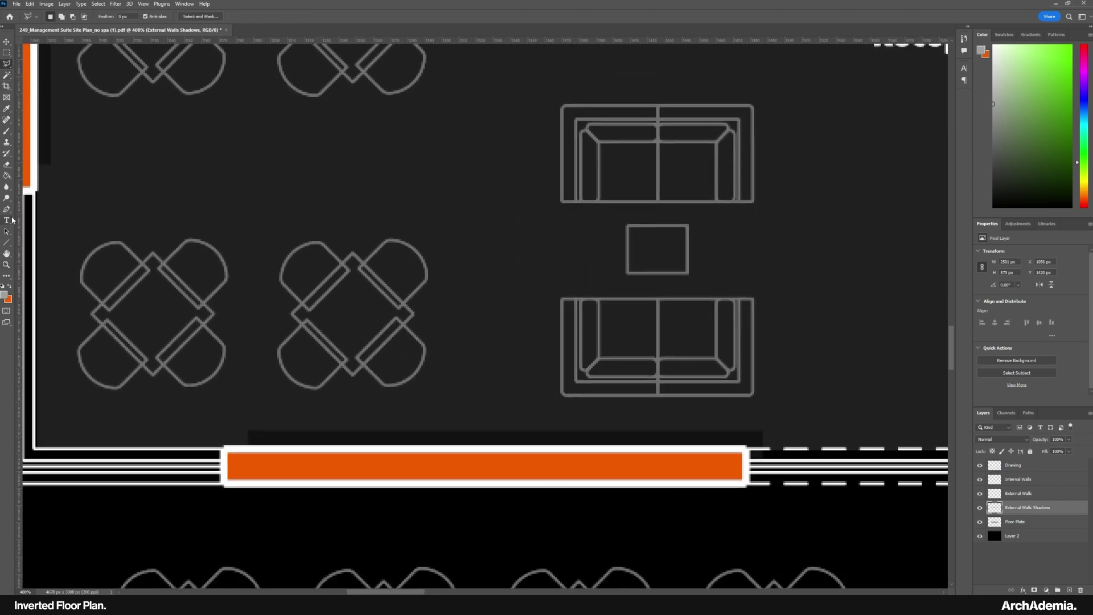
click(46, 4)
mouse_move(74, 24)
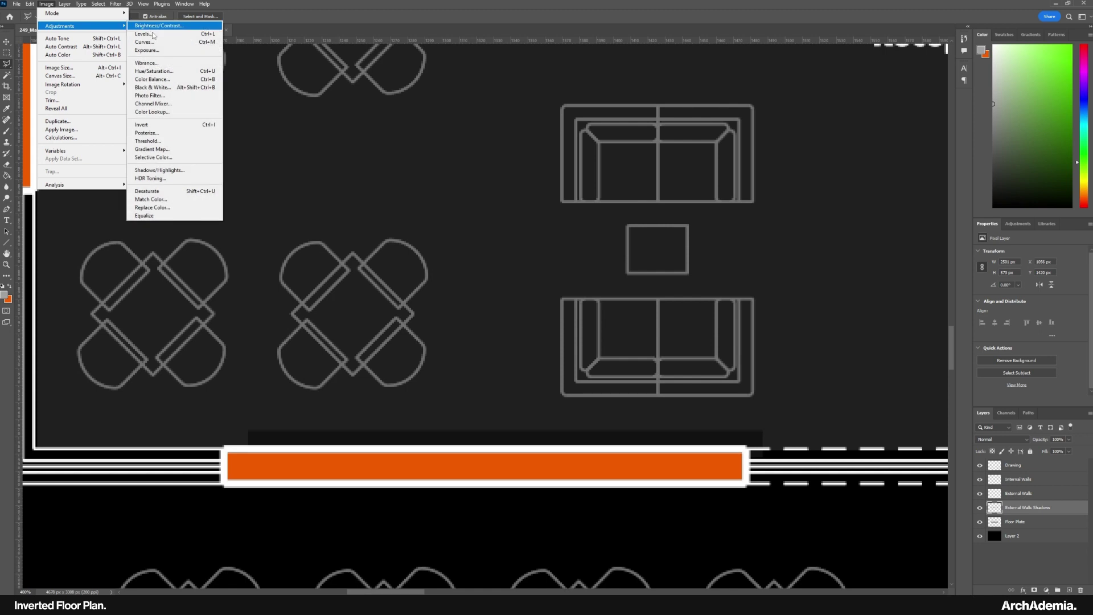
click(154, 28)
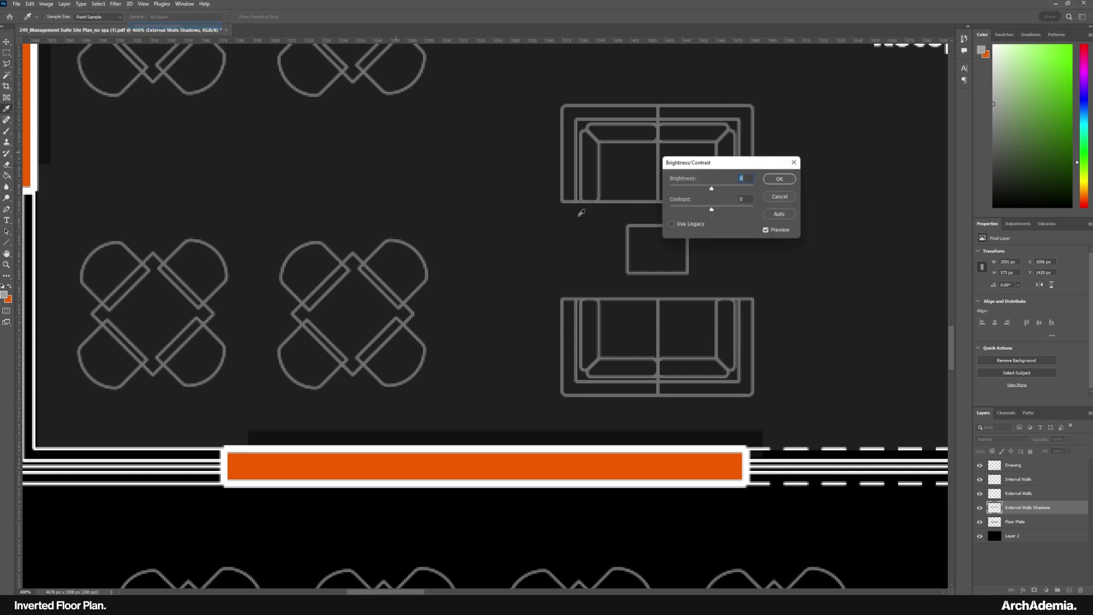
click(780, 179)
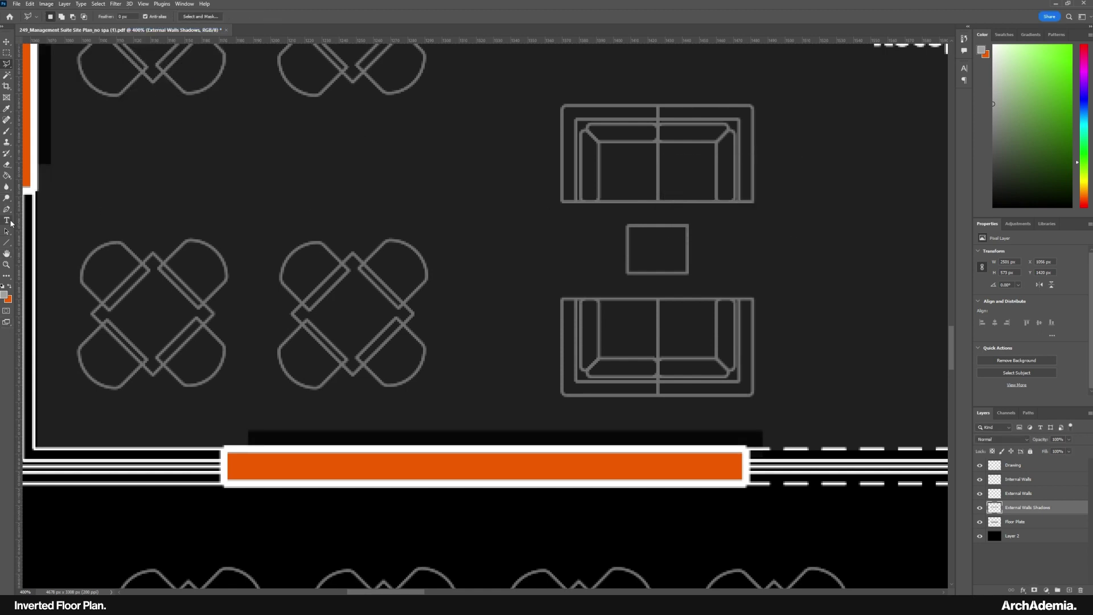
Set the foreground colour to the black sampled from the lower wall's shadow.
click(4, 295)
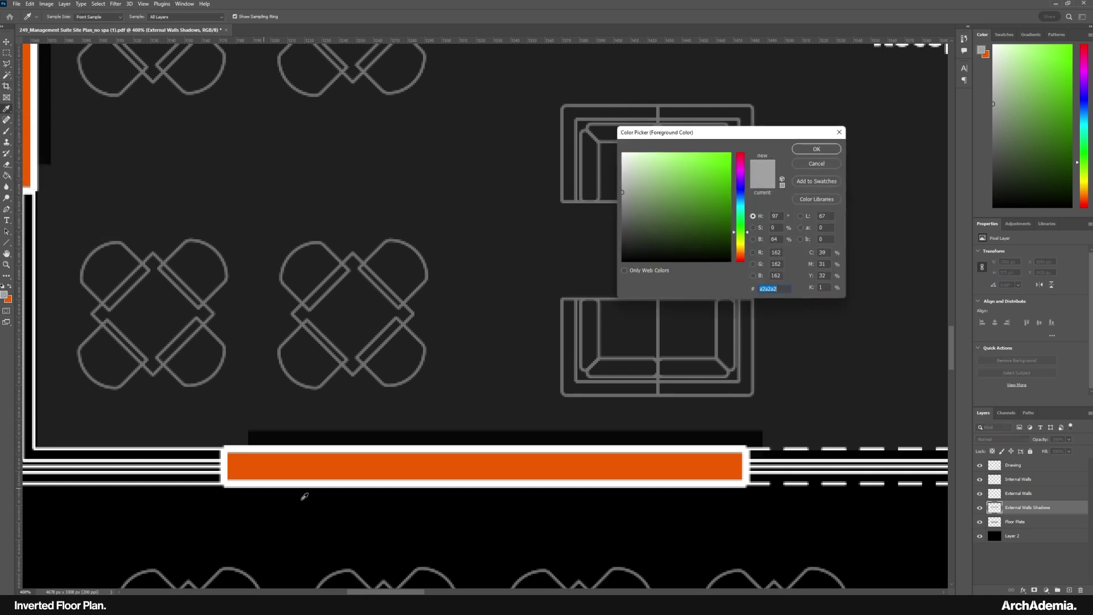
click(280, 434)
click(815, 149)
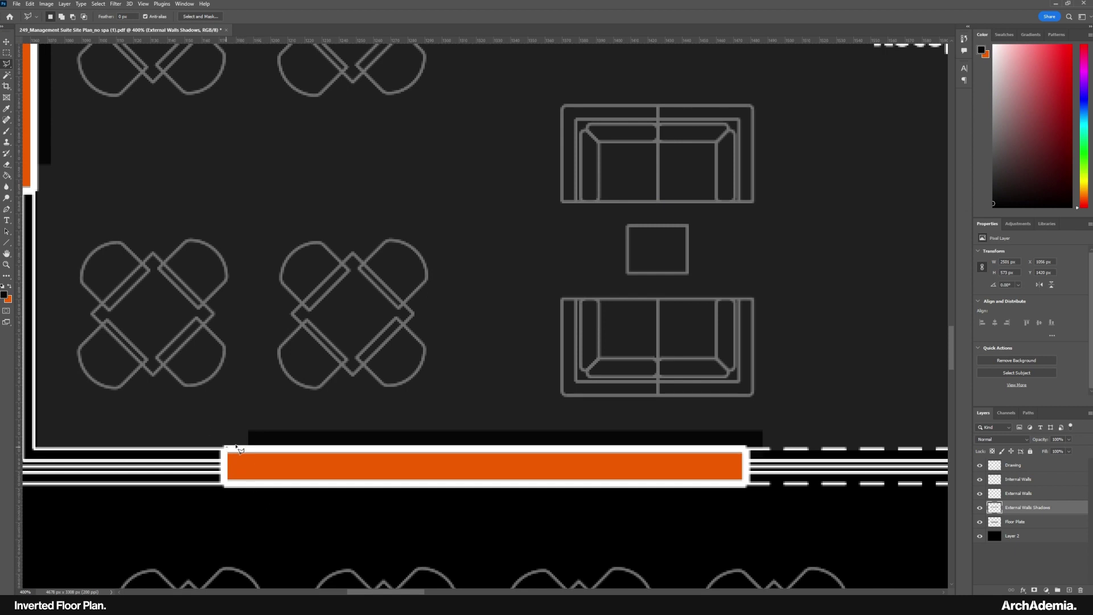
Select the corner gap between the lower-left external wall and its shadow with the Polygonal Lasso and paint it black with an enlarged brush.
click(248, 431)
double_click(256, 460)
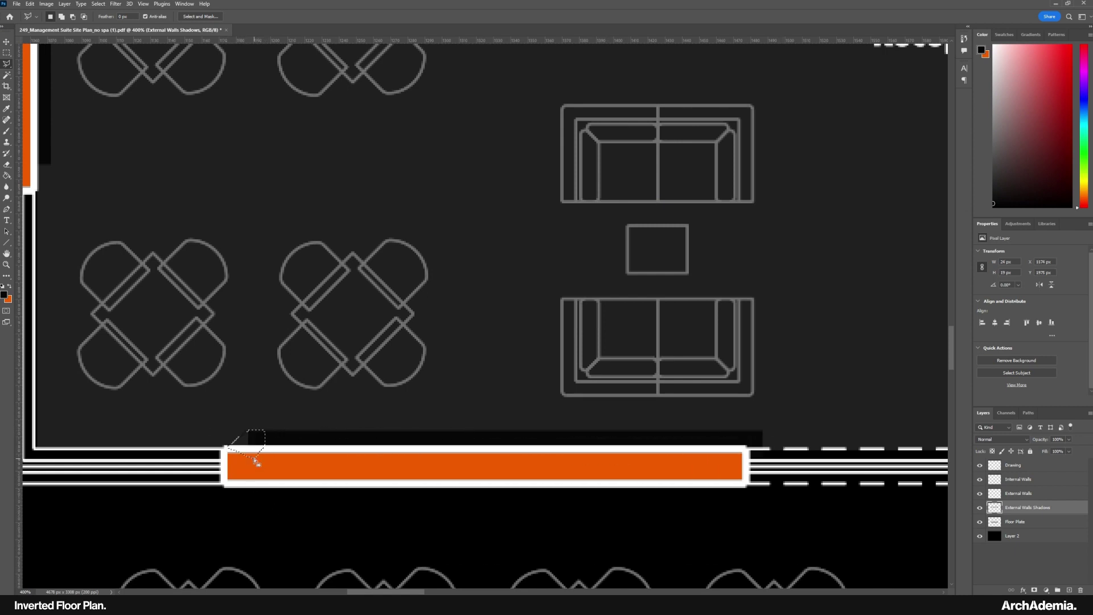
click(7, 131)
key(bracketright)
key(bracketright)
key(bracketright)
key(bracketright)
key(bracketright)
key(bracketright)
key(bracketright)
key(bracketright)
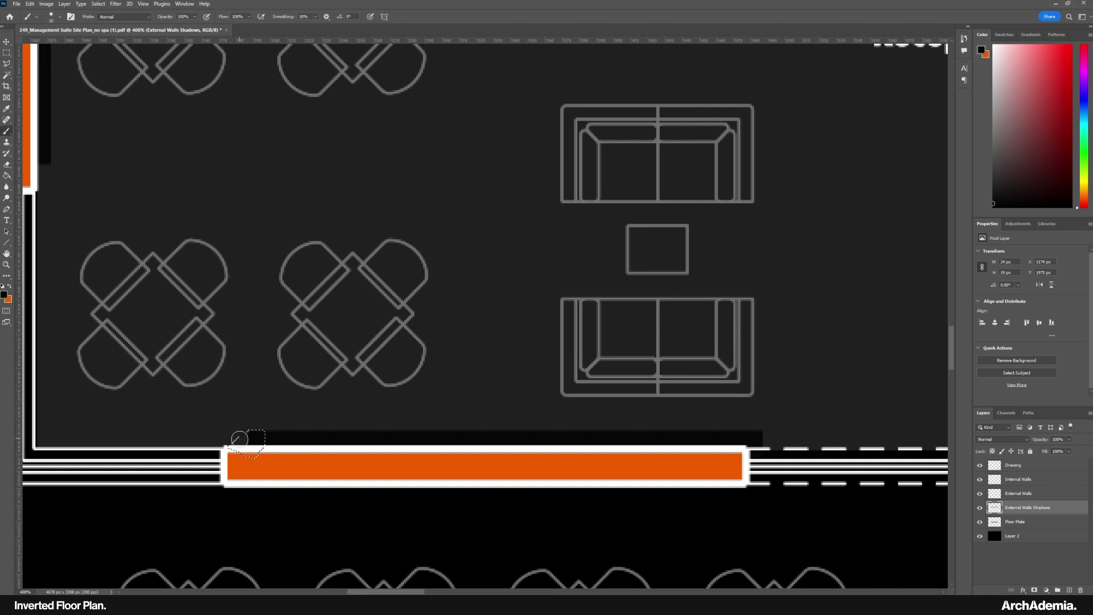
drag(239, 445, 230, 457)
Outline the diagonal gap between the left end of the plan's upper-left external wall and its shadow with the Polygonal Lasso.
drag(164, 239, 338, 426)
key(l)
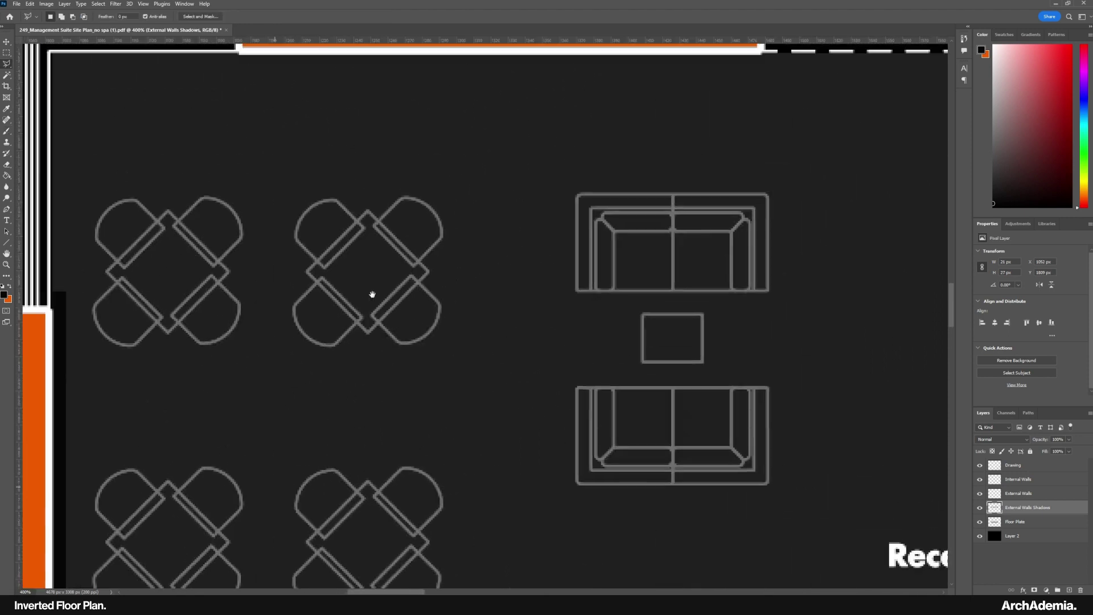
mouse_move(207, 272)
mouse_down()
mouse_move(467, 320)
mouse_move(359, 368)
mouse_up()
click(369, 213)
click(394, 198)
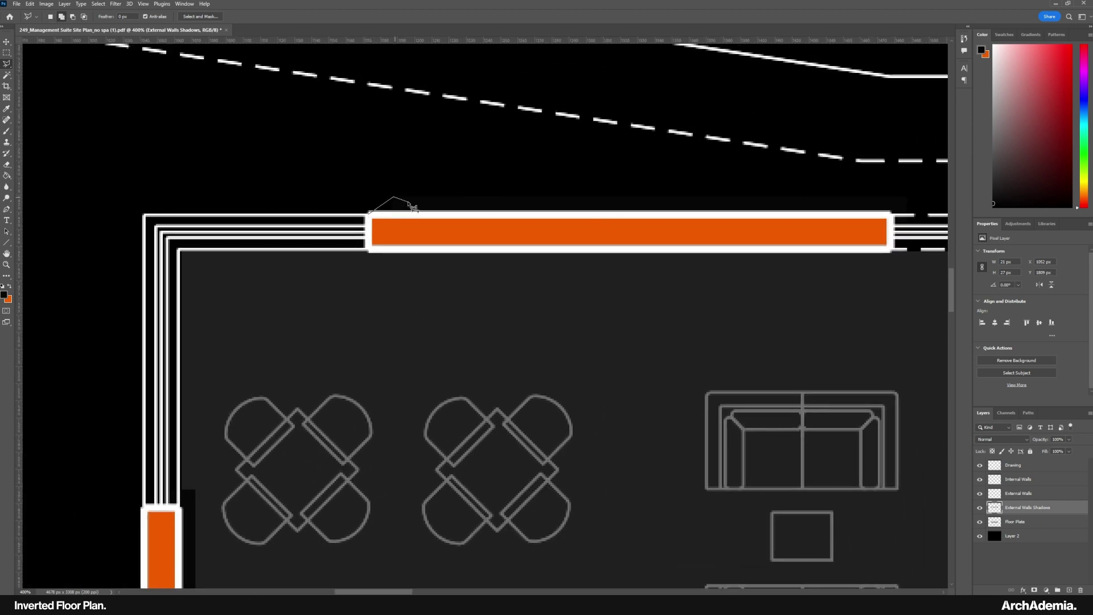
click(370, 214)
Add the shadow gaps at the left ends of the next two upper external walls, up to the Corridor label, to the selection.
mouse_move(490, 304)
mouse_down()
mouse_move(259, 359)
mouse_move(103, 364)
mouse_up()
drag(740, 387, 114, 398)
mouse_move(797, 387)
mouse_down()
mouse_move(349, 393)
mouse_move(362, 395)
mouse_up()
click(163, 211)
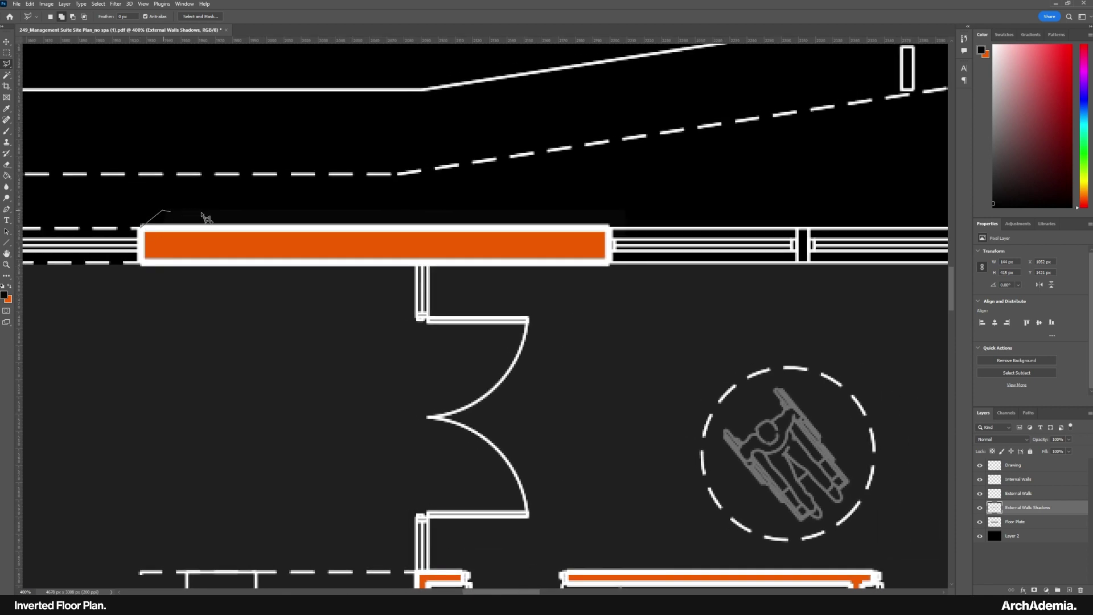
scroll(488, 325, right, 15)
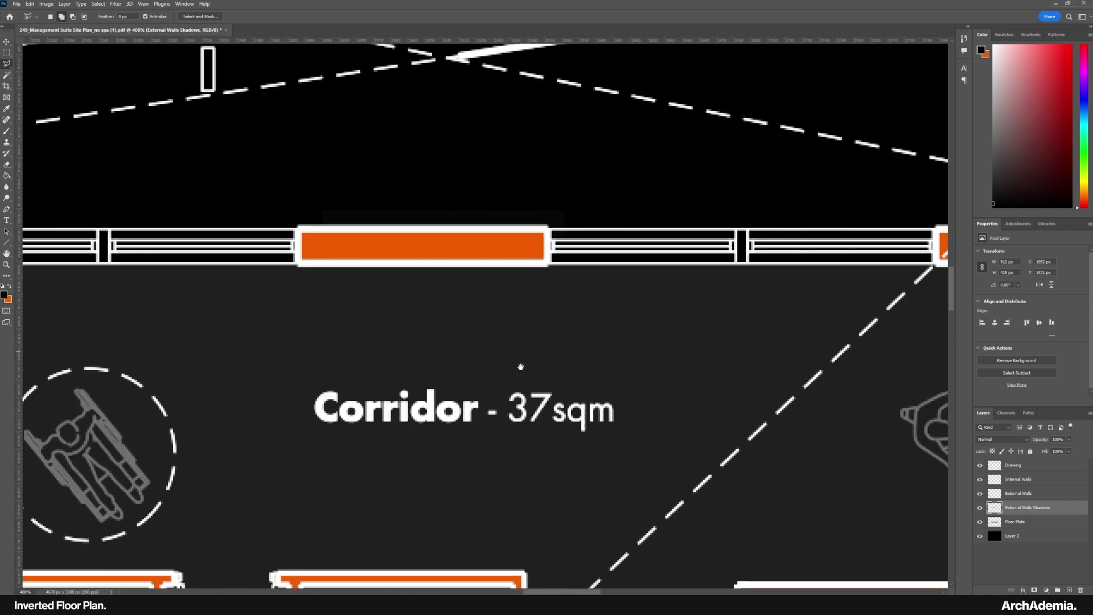
click(164, 232)
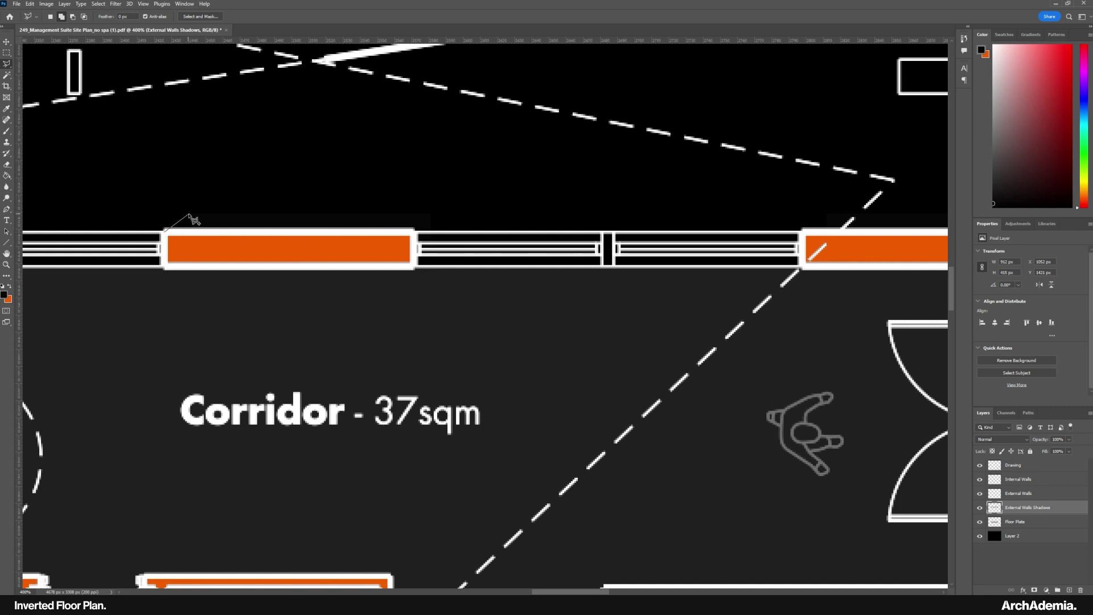
Add the shadow gaps at the left ends of the two upper external walls along the Admin Office to the selection.
drag(691, 332, 47, 362)
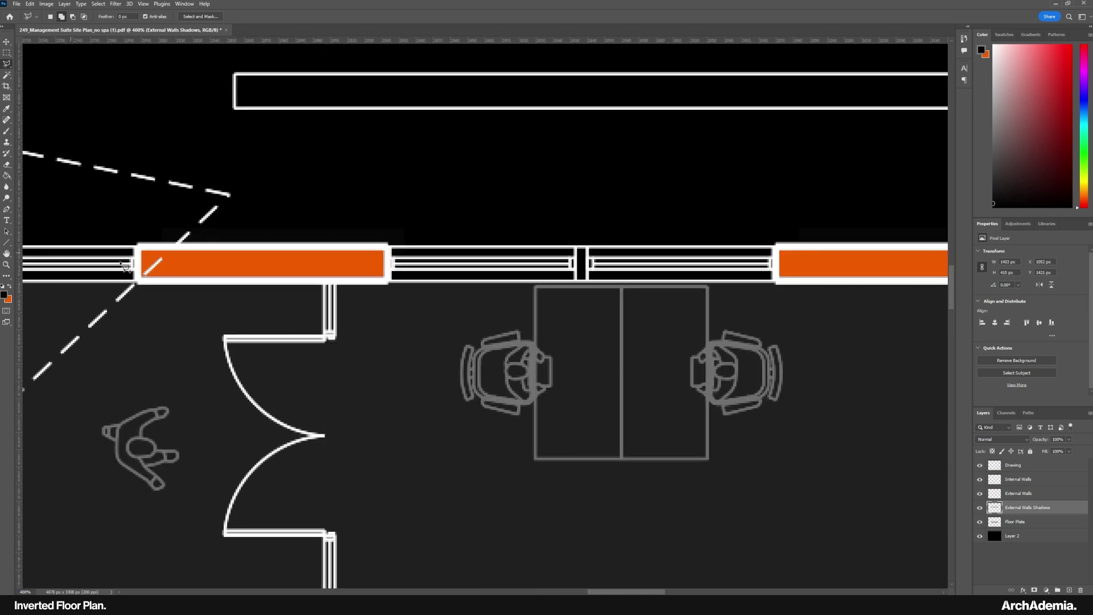
click(137, 245)
drag(780, 383, 170, 380)
click(184, 246)
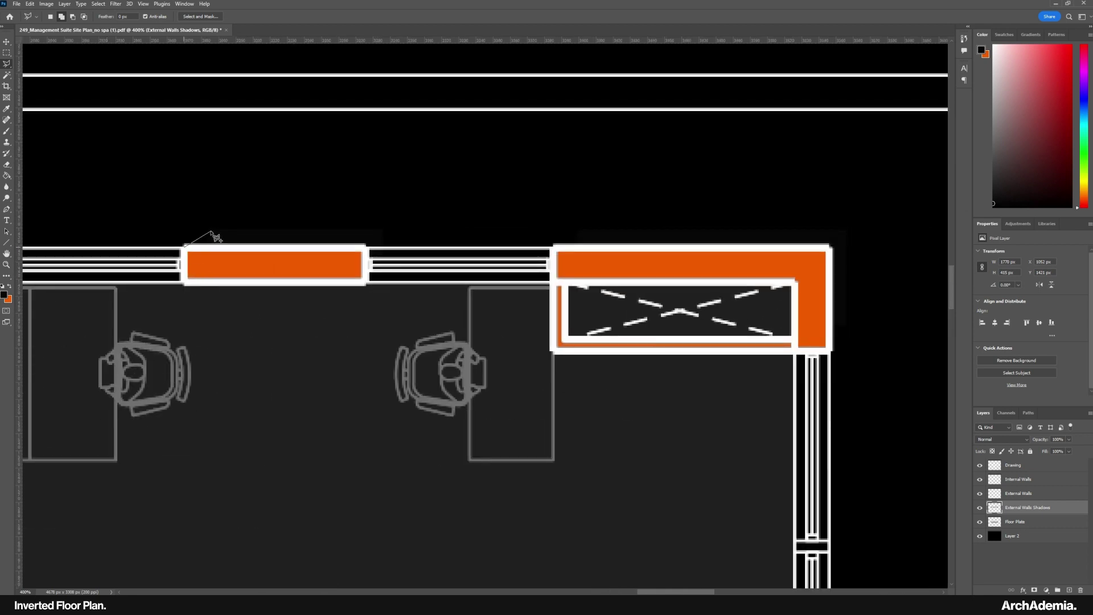
click(184, 246)
Add the shadow gap at the left end of the plan's upper-right corner wall to the selection.
drag(582, 295, 387, 302)
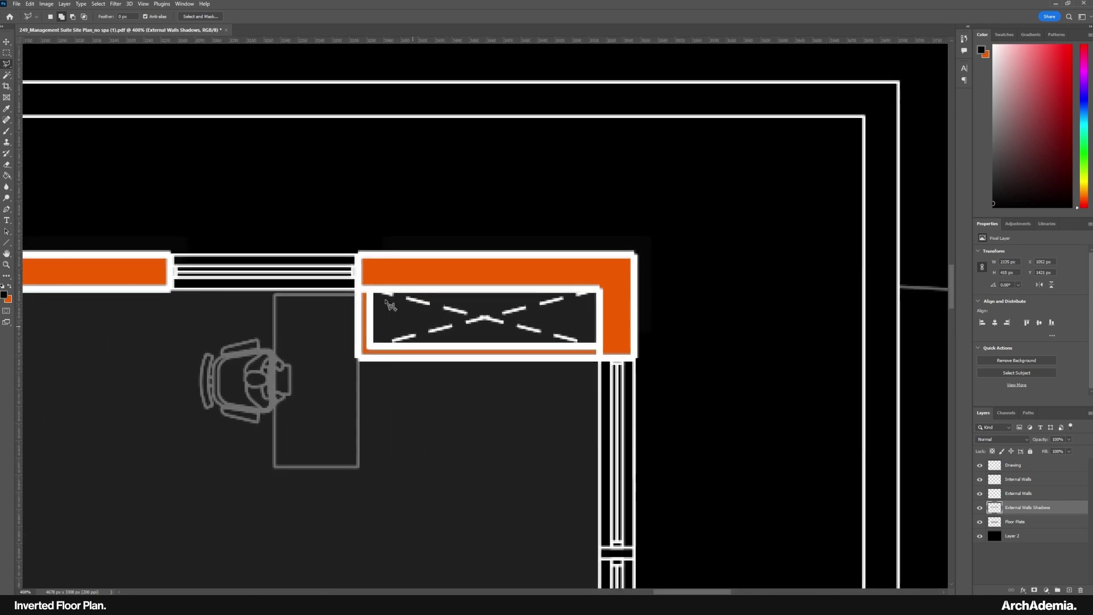
click(358, 253)
click(383, 238)
click(422, 239)
double_click(385, 266)
Add the shadow gap at the left end of the plan's lower-right corner wall to the selection.
drag(275, 419, 570, 68)
mouse_move(360, 401)
mouse_down()
mouse_move(333, 115)
mouse_move(255, 151)
mouse_up()
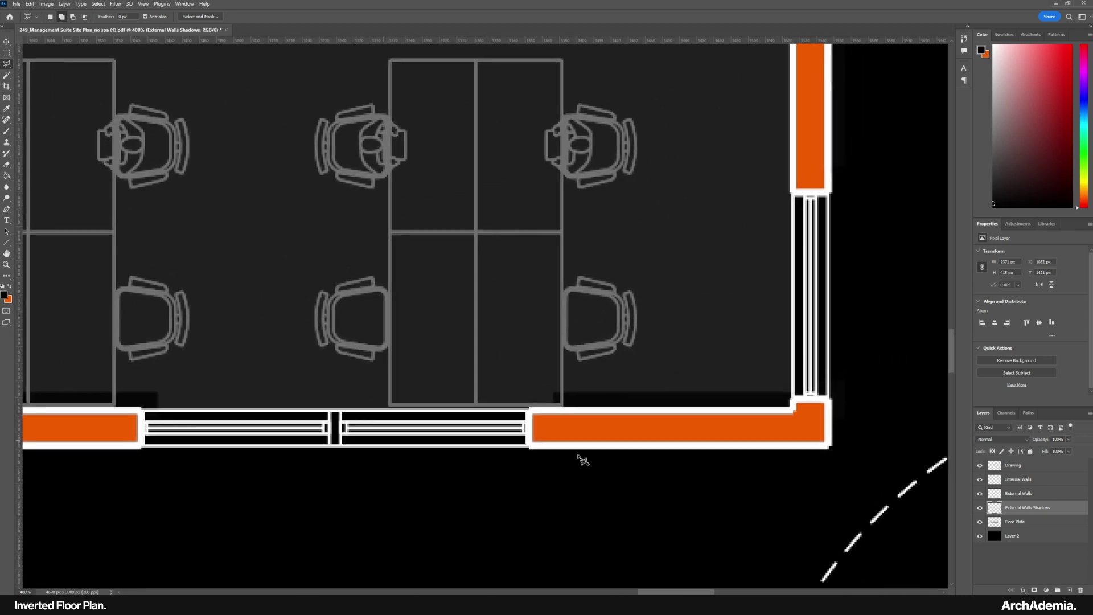
click(552, 393)
click(574, 391)
click(559, 427)
double_click(548, 426)
Add the shadow gaps at the left ends of the lower office wall and the wall below the staircase to the selection.
drag(209, 460, 681, 456)
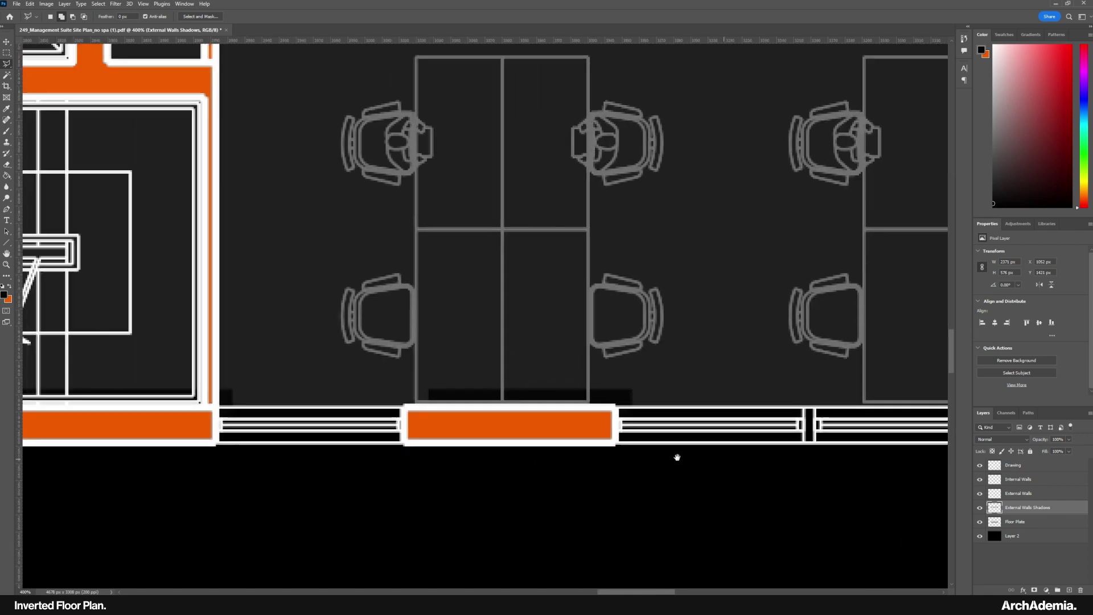
click(430, 393)
click(455, 392)
double_click(437, 428)
scroll(439, 430, left, 5)
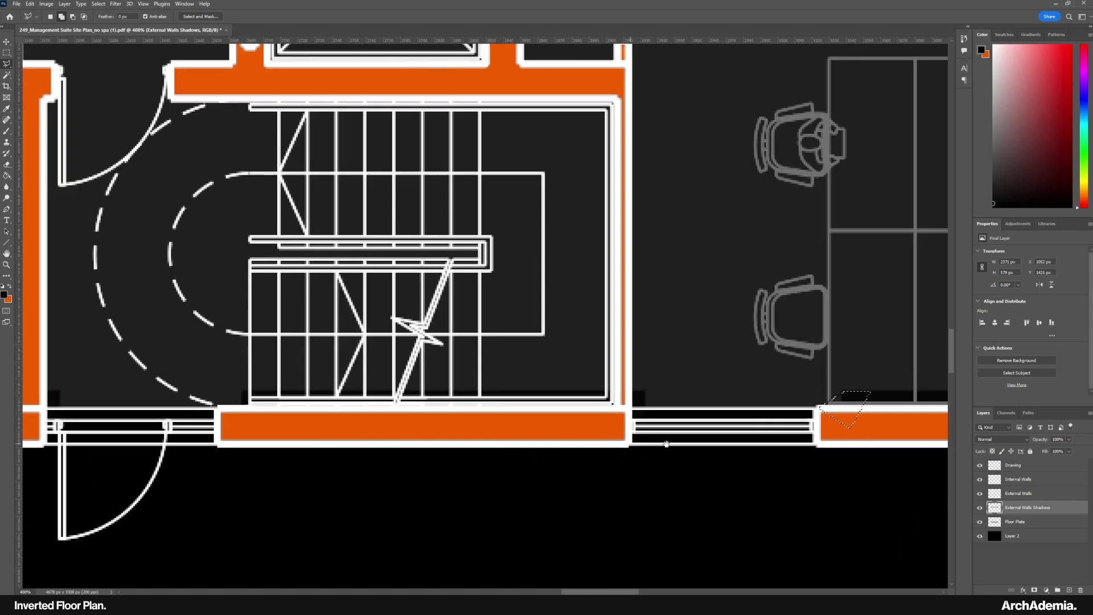
click(266, 409)
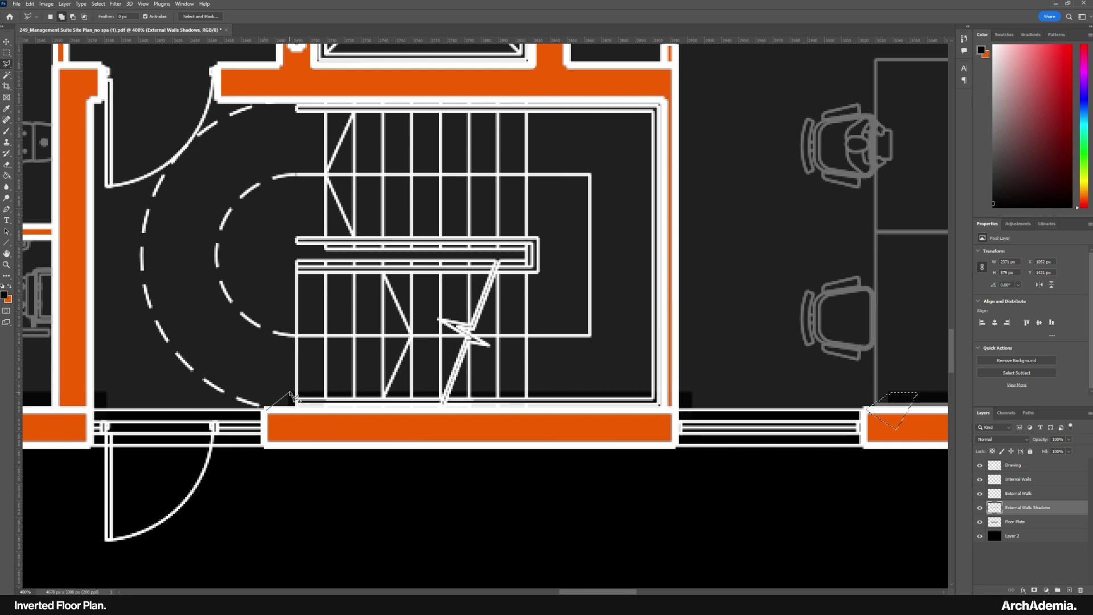
click(293, 392)
click(310, 391)
double_click(283, 425)
Add the shadow gap at the left end of the external wall below the Toilets to the selection.
drag(285, 427, 825, 433)
drag(296, 457, 560, 452)
click(273, 396)
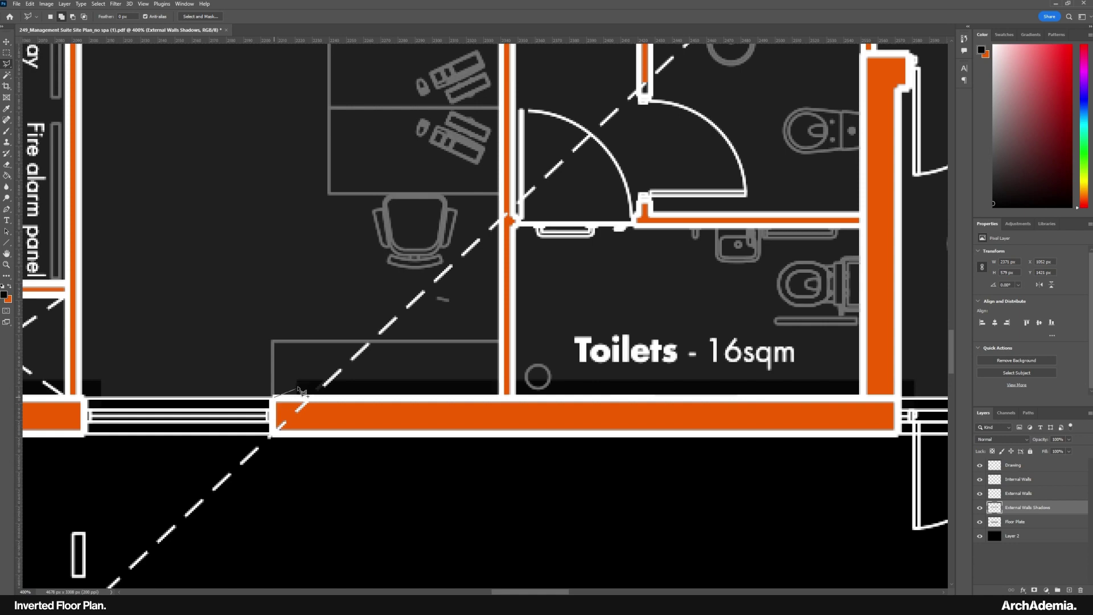
click(298, 380)
click(335, 383)
click(329, 408)
double_click(287, 411)
Add the shadow gap at the left end of the external wall below the fire alarm panel to the selection.
drag(206, 430, 383, 439)
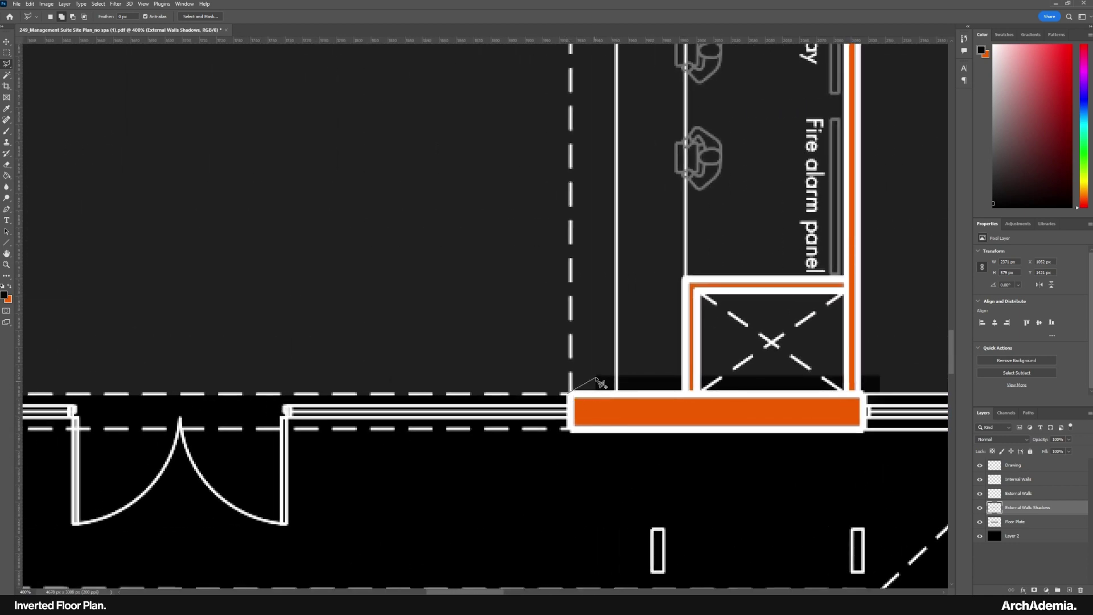
click(637, 377)
double_click(621, 399)
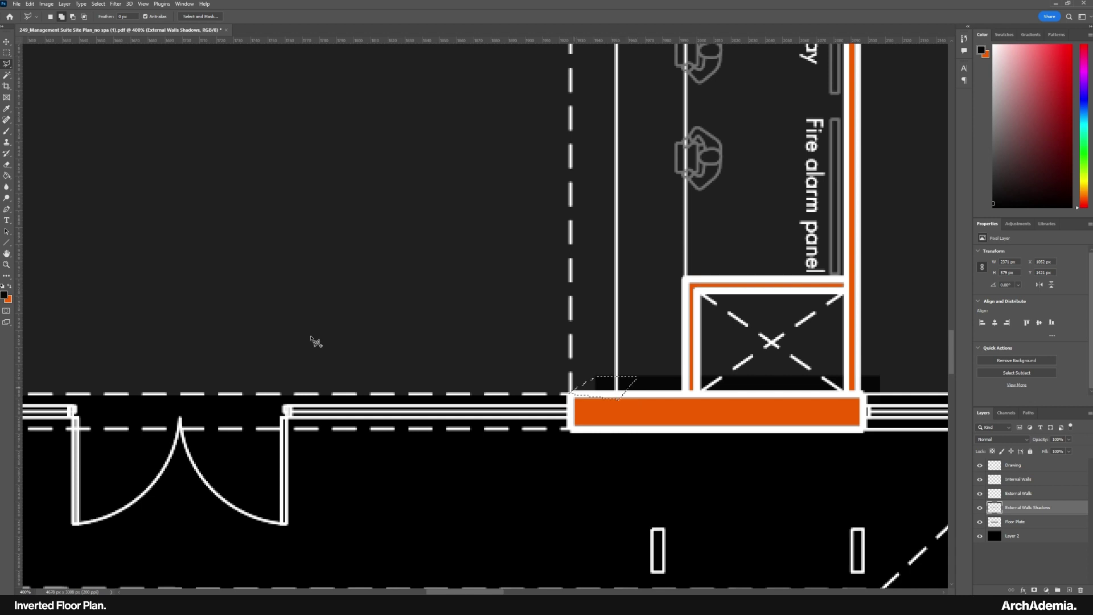
Enlarge the brush to 1200 px and paint all selected shadow gaps black across the whole building.
click(7, 264)
right_click(145, 238)
click(165, 245)
click(7, 135)
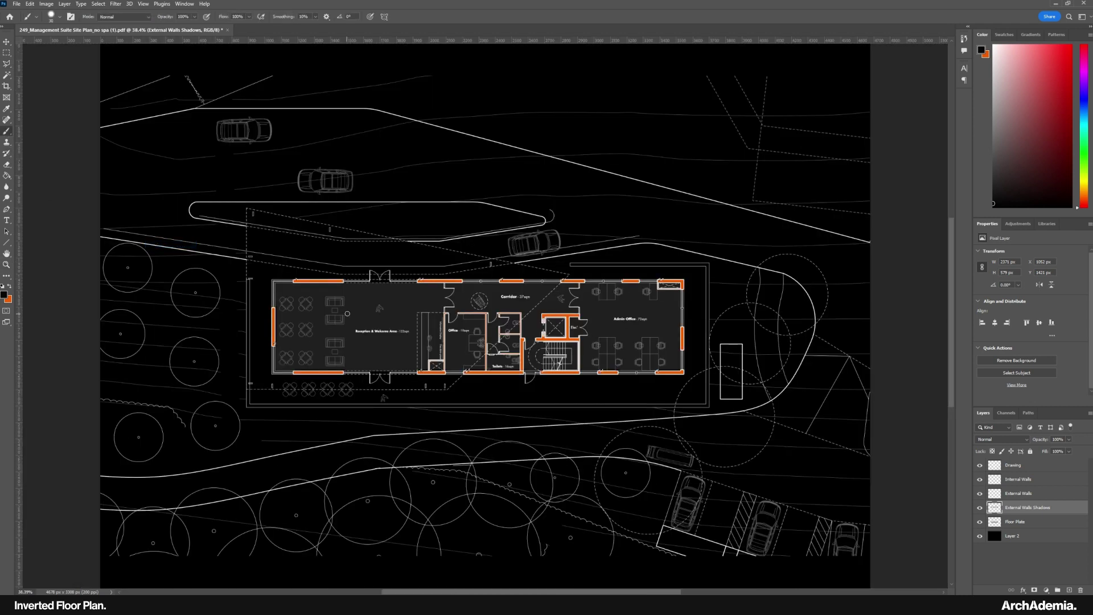
key(bracketright)
key(bracketright)
key(bracketright)
key(bracketright)
key(bracketright)
key(bracketright)
key(bracketright)
key(bracketright)
key(bracketright)
key(bracketright)
key(bracketright)
key(bracketright)
key(bracketright)
key(bracketright)
key(bracketright)
key(bracketright)
key(bracketright)
key(bracketright)
key(bracketright)
key(bracketright)
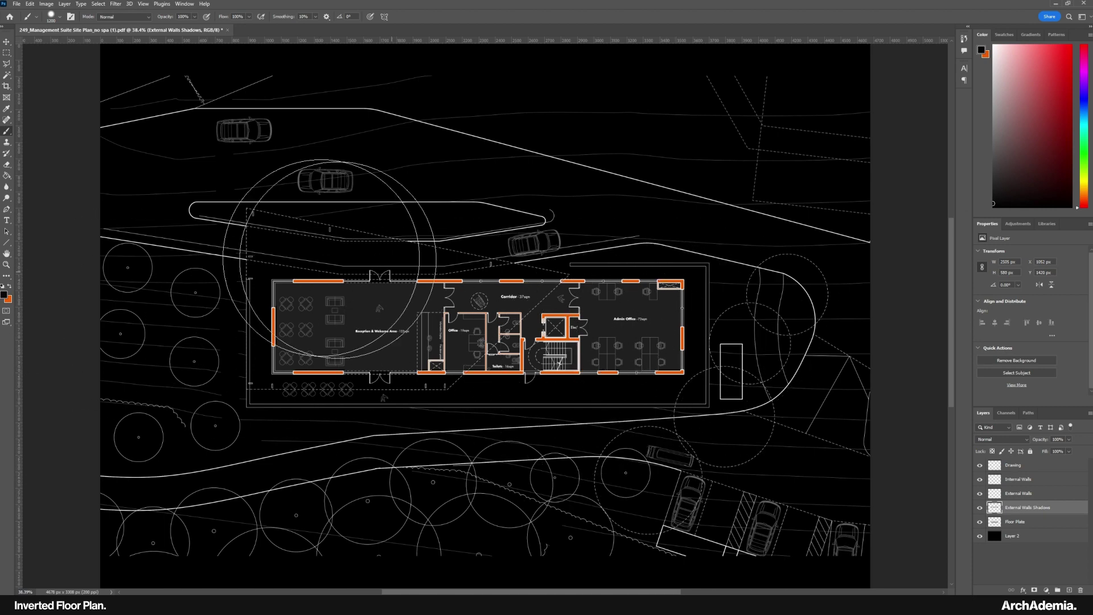
Apply a Gaussian Blur with a 2.0 pixel radius to the External Walls Shadows layer.
key(z)
drag(256, 302, 395, 262)
scroll(386, 487, up, 5)
click(378, 440)
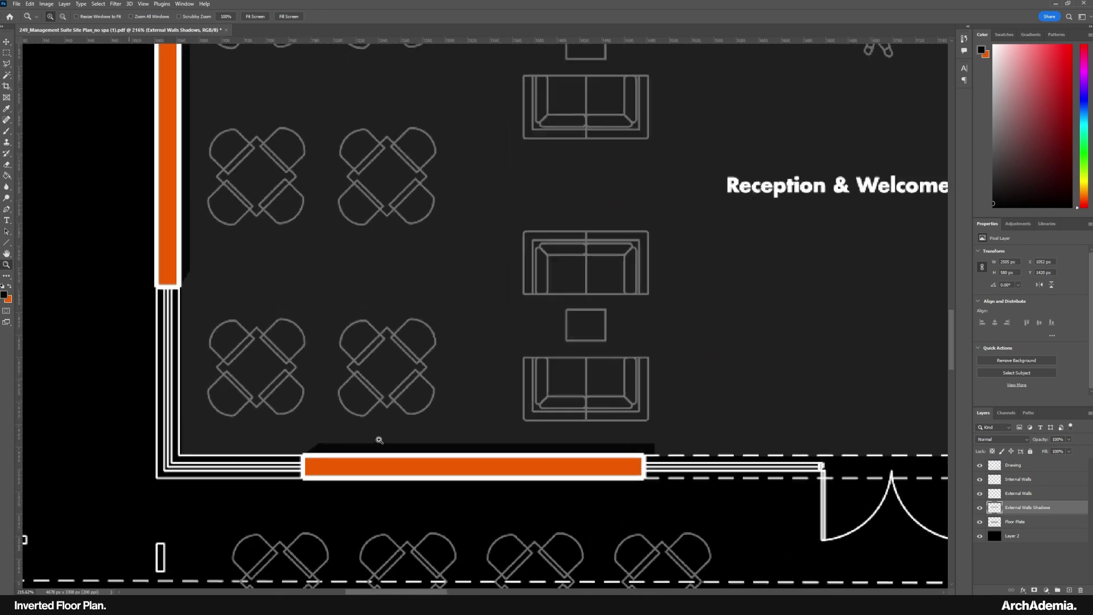
click(378, 441)
drag(378, 441, 431, 416)
click(115, 4)
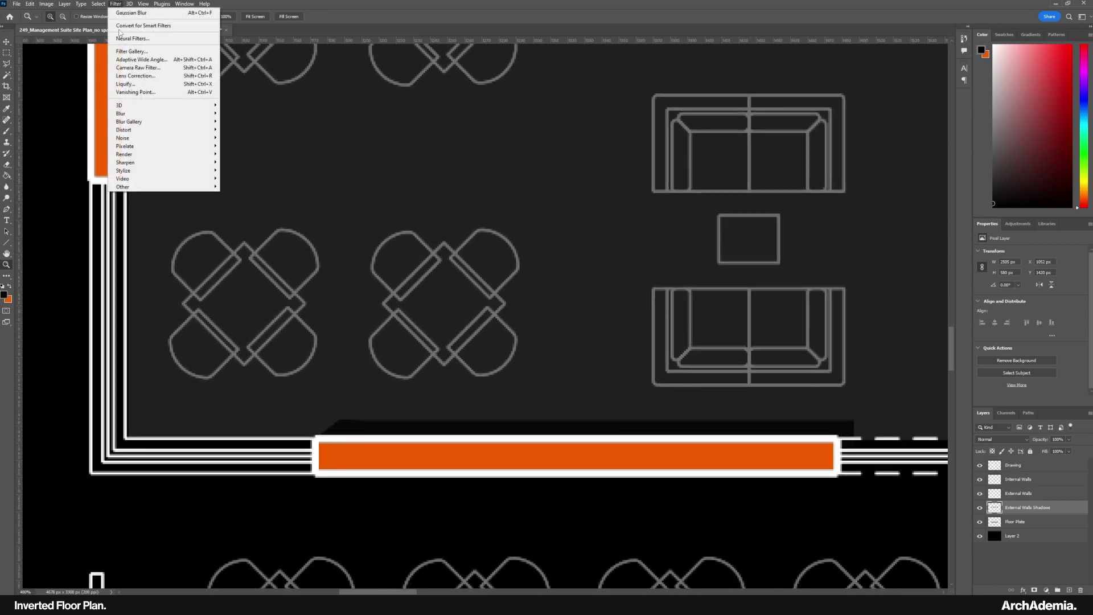
mouse_move(161, 117)
click(242, 146)
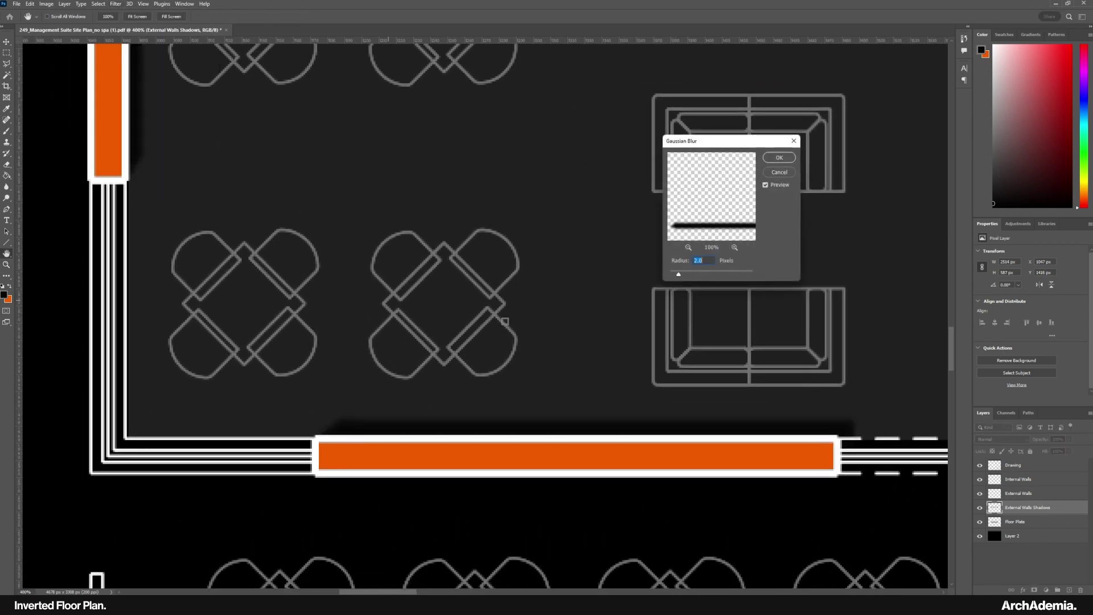
click(779, 158)
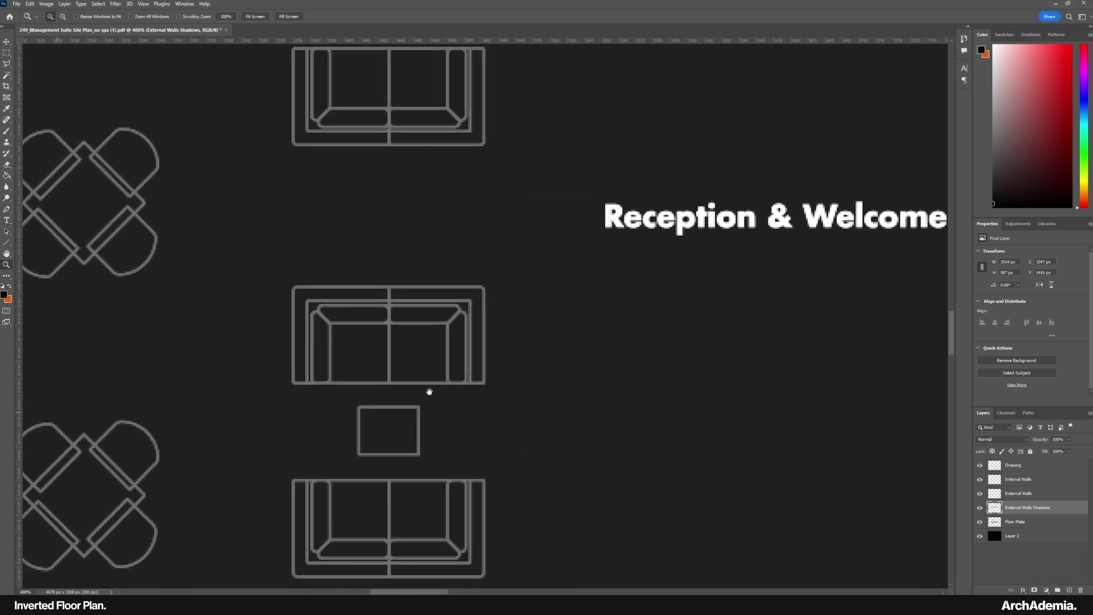
Duplicate the Internal Walls layer and place the copy directly beneath the original.
drag(826, 256, 56, 411)
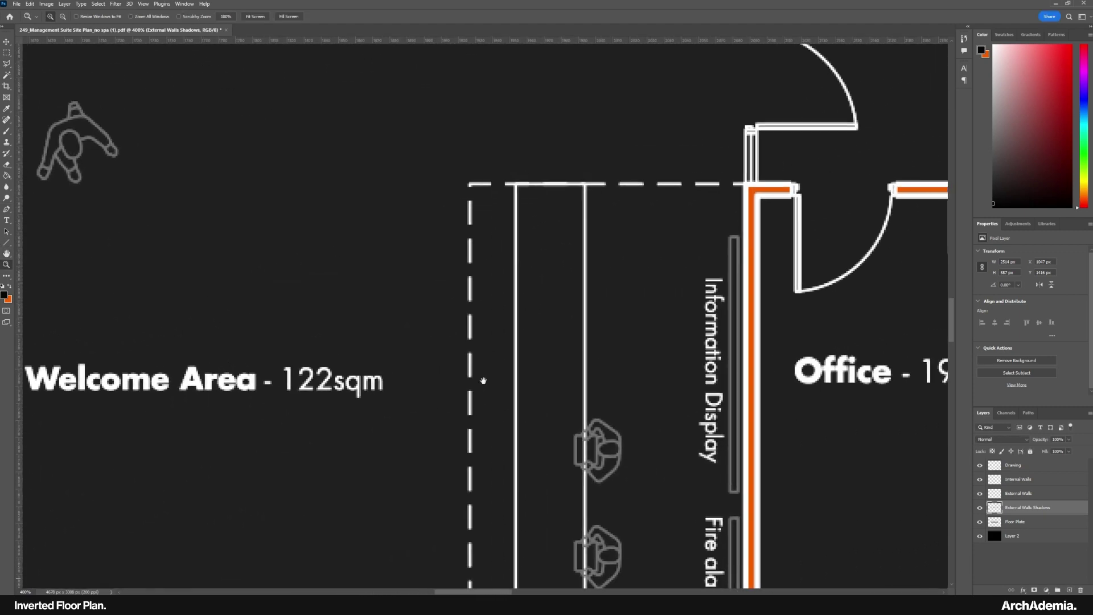
drag(797, 299, 148, 407)
click(7, 42)
drag(420, 414, 636, 424)
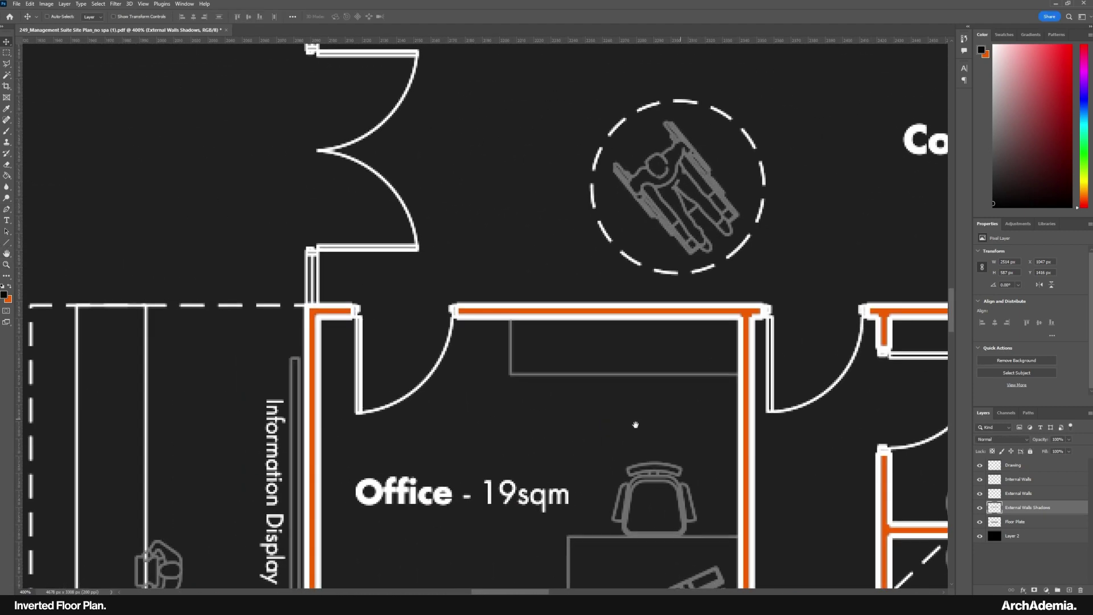
drag(401, 270, 342, 327)
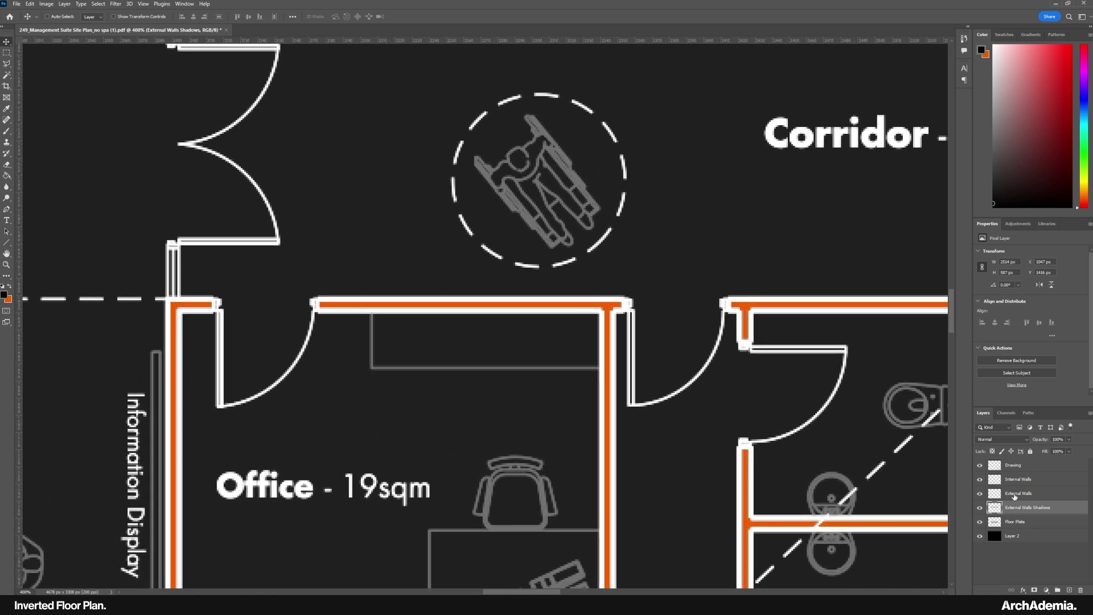
click(1018, 480)
key(ctrl+j)
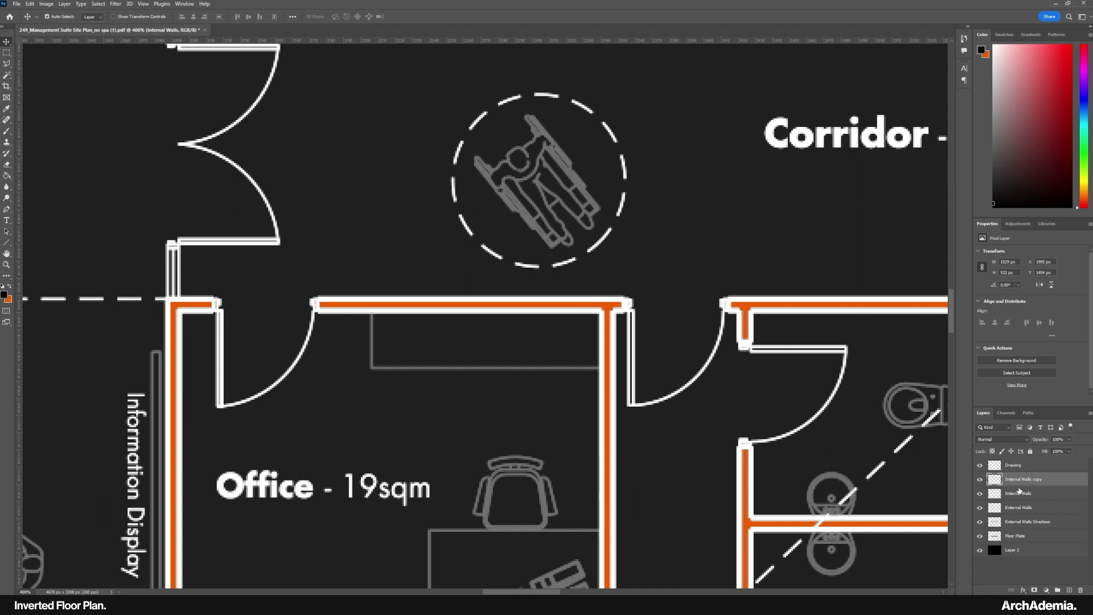
drag(1019, 485, 1024, 499)
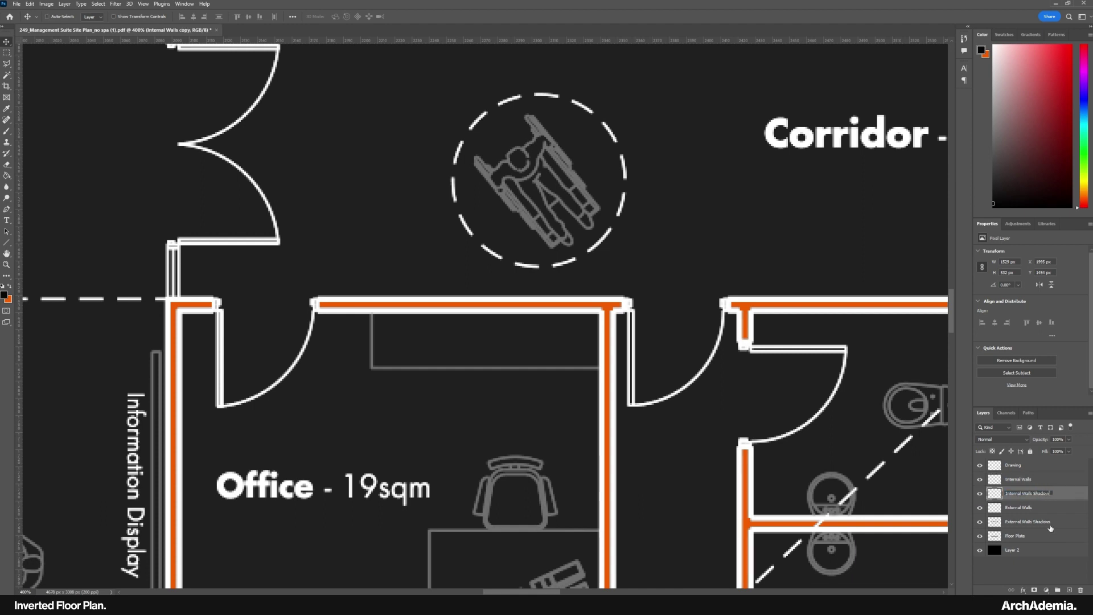
Name the copied layer Internal Walls Shadows and offset it slightly up and to the right of the internal walls.
text(s)
key(Return)
drag(343, 320, 360, 300)
key(Down)
key(Down)
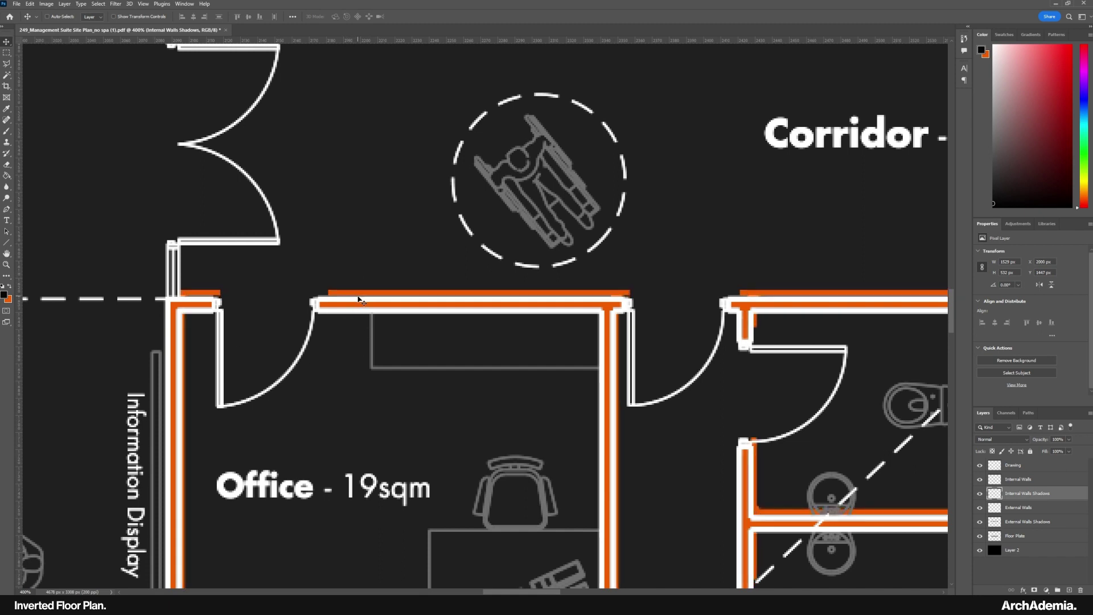
key(Left)
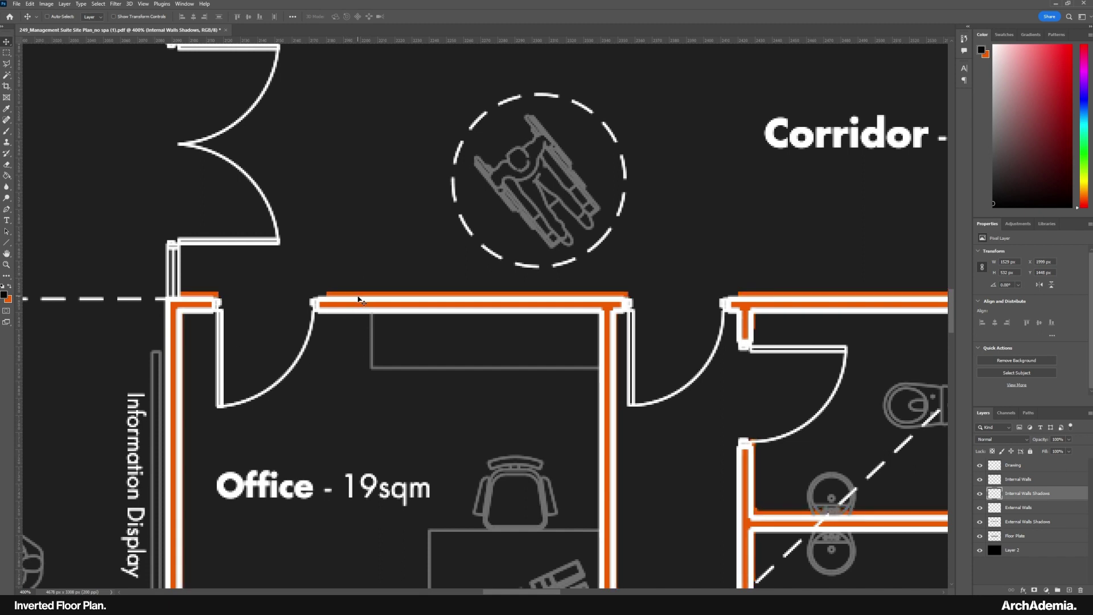
Desaturate the Internal Walls Shadows layer and darken it with a brightness of -150.
click(47, 4)
mouse_move(90, 26)
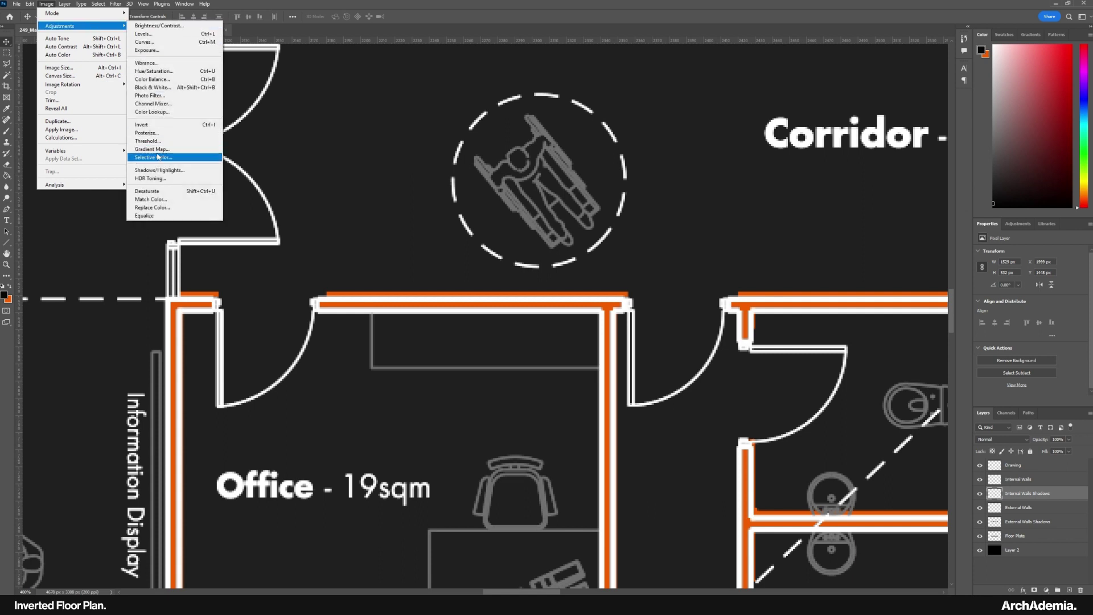
click(146, 191)
click(47, 4)
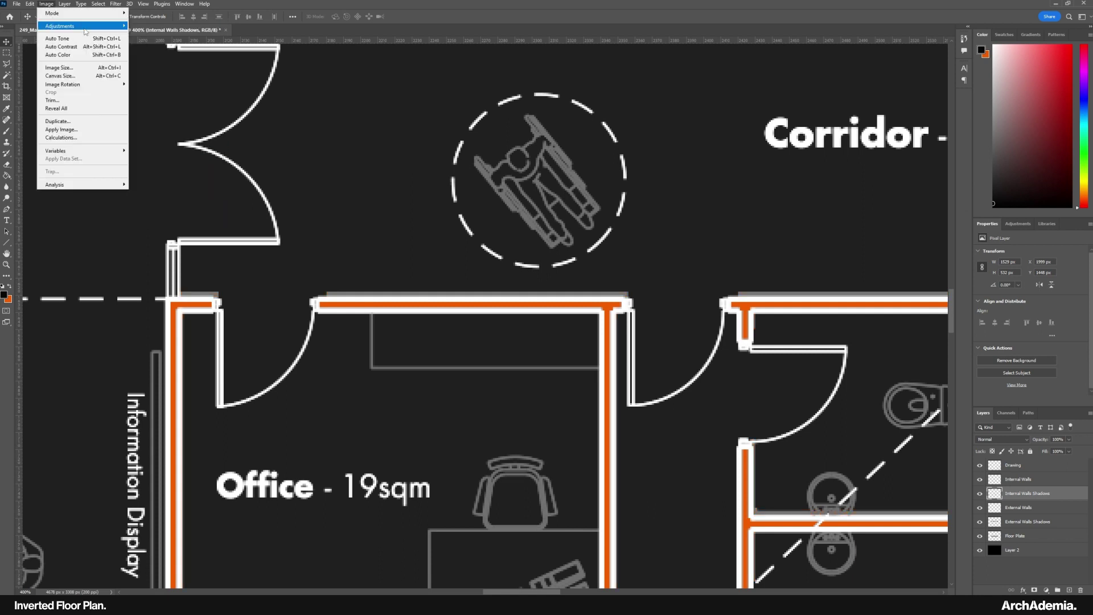
mouse_move(89, 27)
click(149, 26)
drag(712, 189, 665, 190)
click(780, 179)
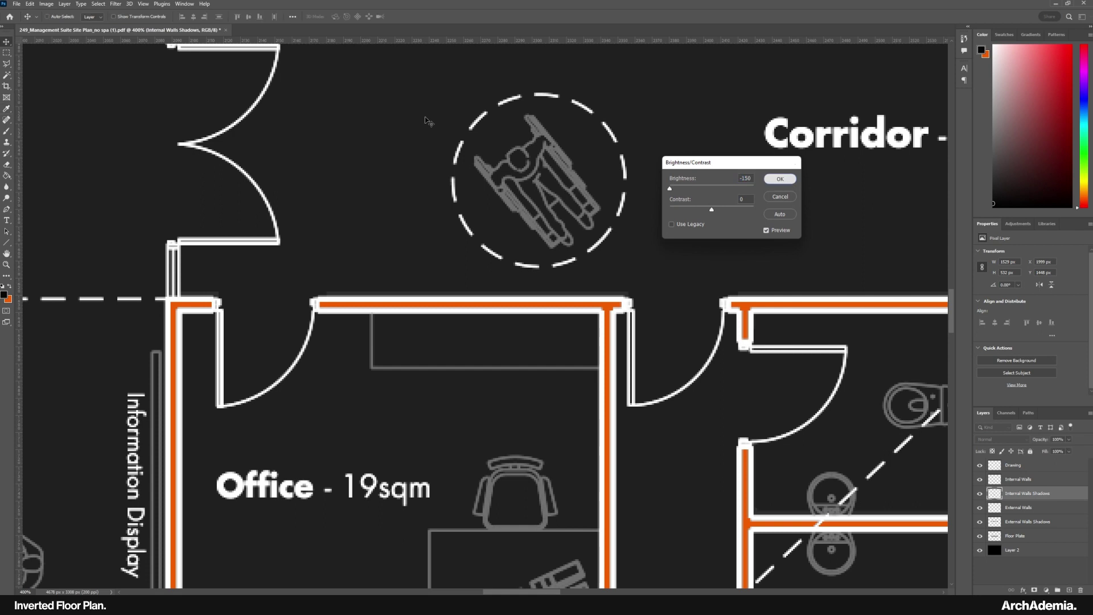
Darken the Internal Walls Shadows layer further with another brightness adjustment of -50.
click(47, 4)
mouse_move(90, 28)
click(149, 26)
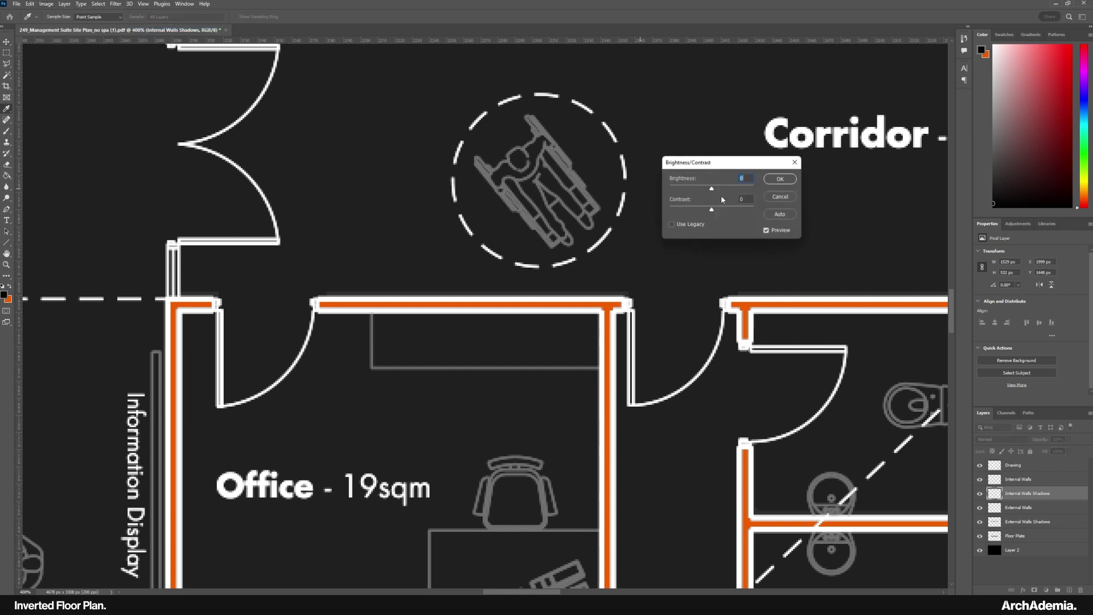
text(-50)
click(779, 179)
click(47, 4)
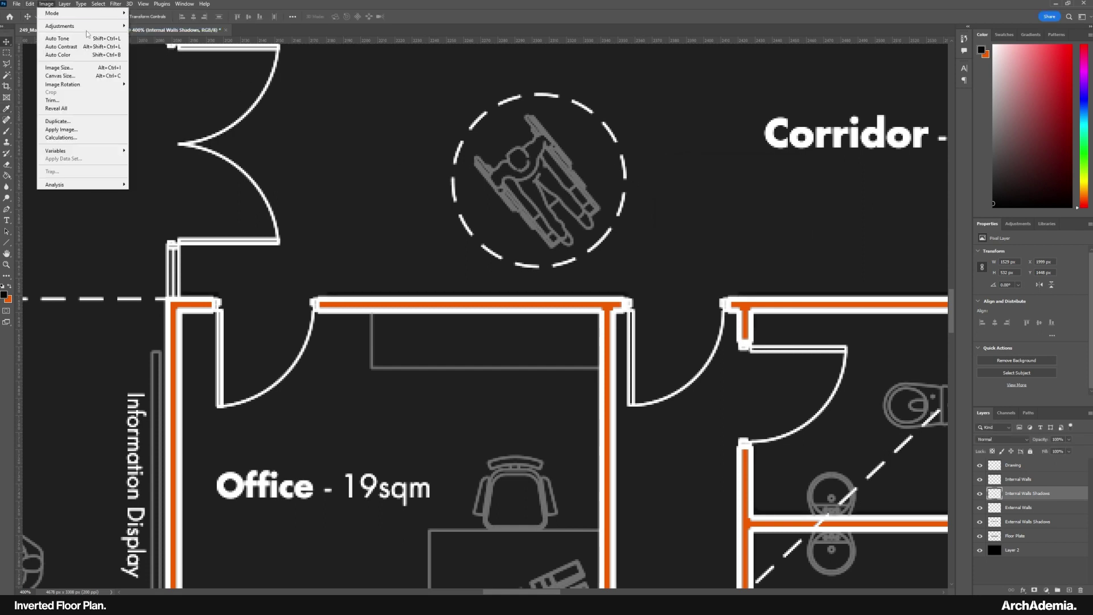
mouse_move(105, 30)
click(150, 26)
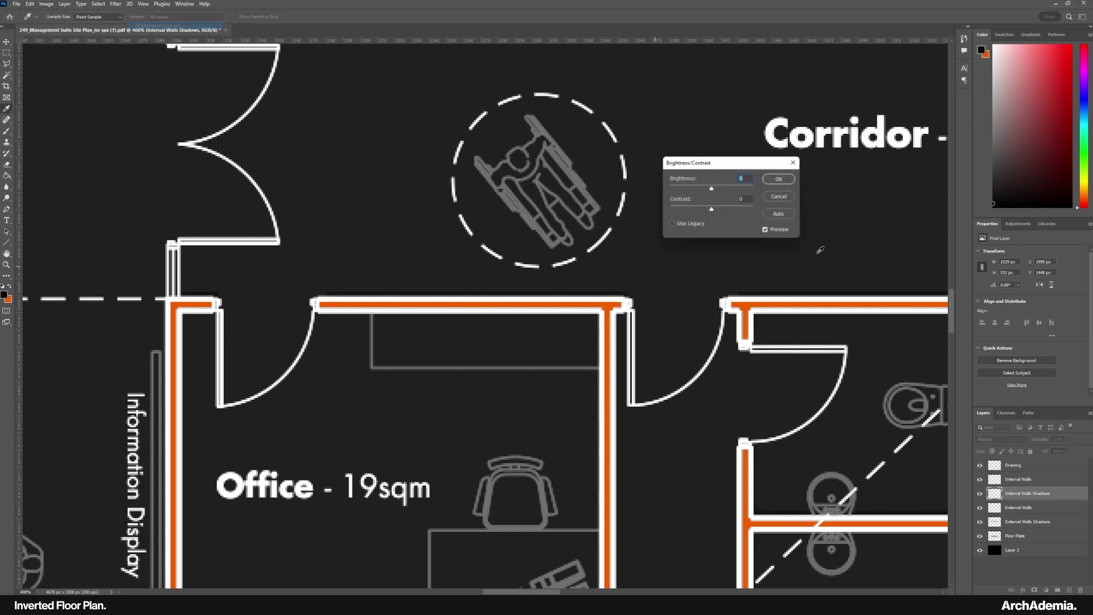
click(788, 183)
Apply the previously used Gaussian Blur to the Internal Walls Shadows layer.
click(116, 4)
key(Escape)
key(v)
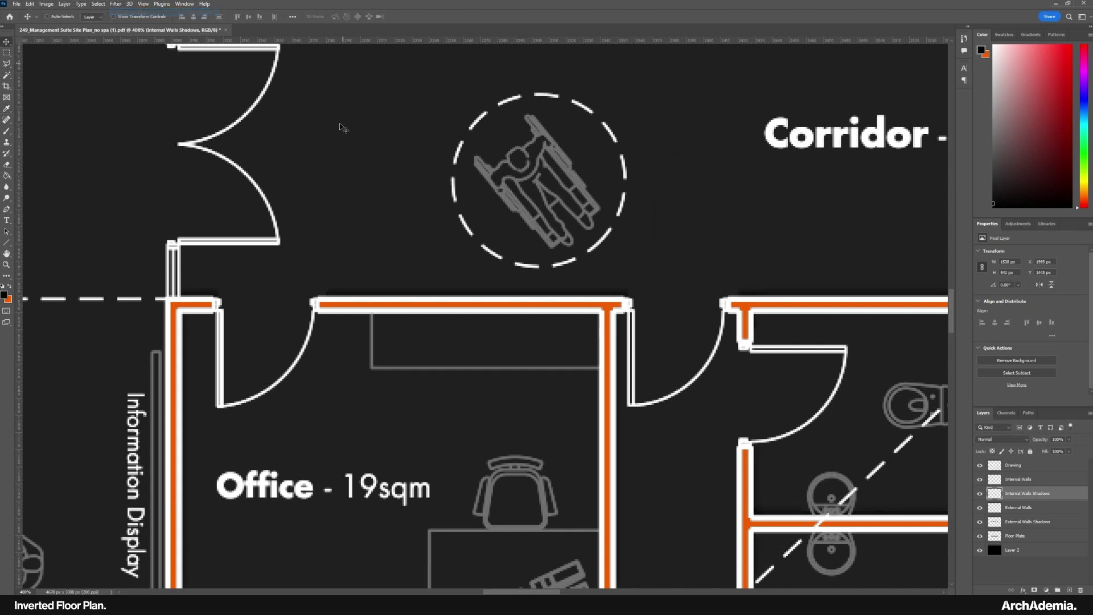
click(116, 4)
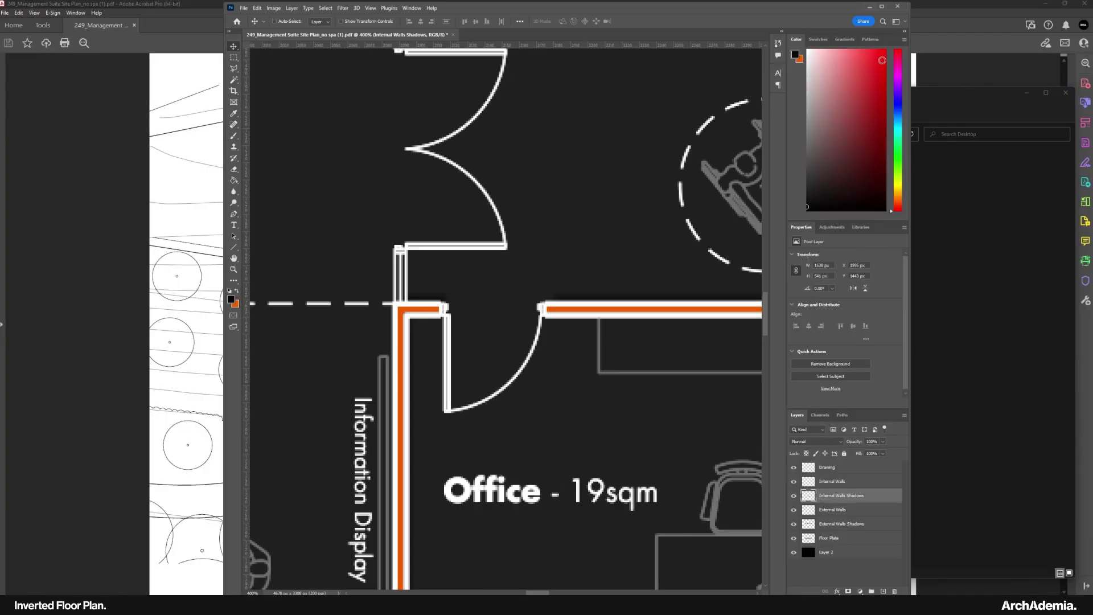
click(886, 7)
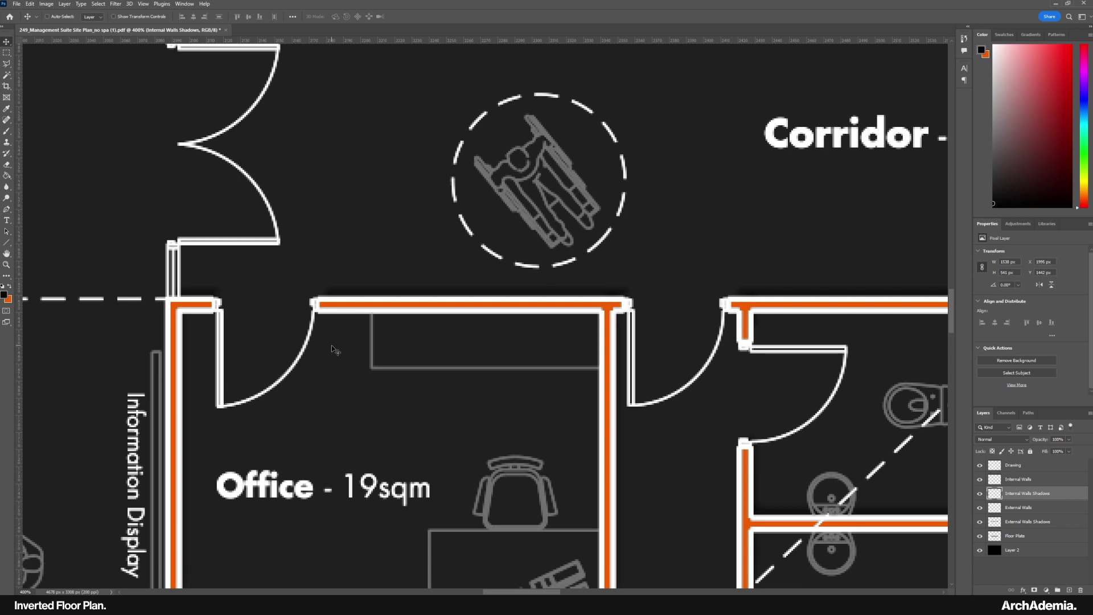
Examine the blurred internal wall shadows around the toilets, lift, corridor and reception, close up and at full-plan scale.
drag(741, 411, 370, 251)
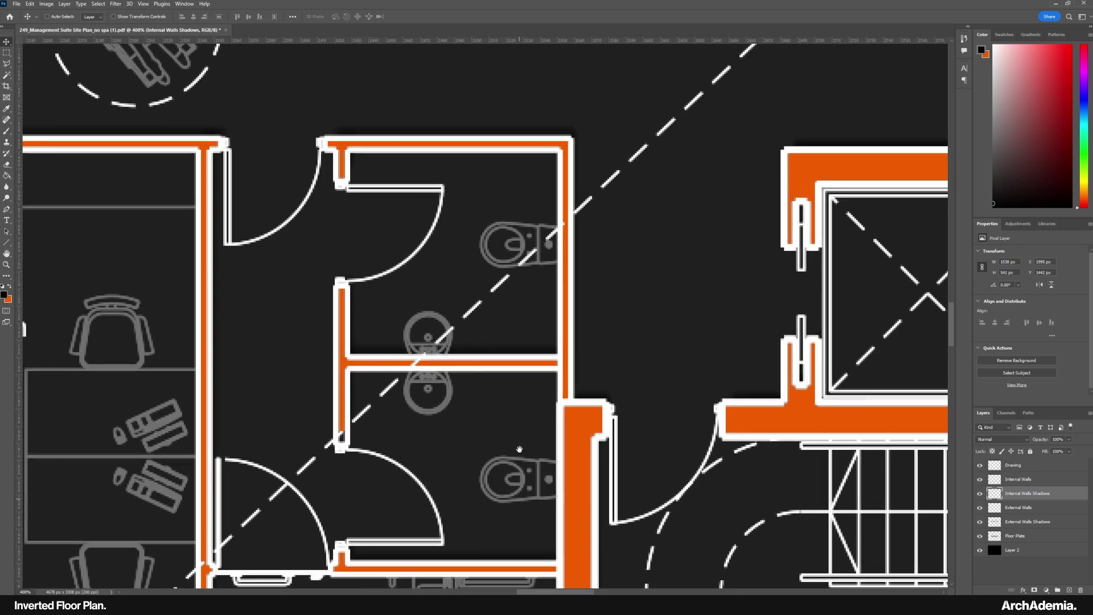
drag(511, 535, 512, 395)
drag(923, 385, 354, 466)
drag(498, 384, 900, 540)
drag(228, 325, 756, 503)
click(6, 265)
right_click(174, 269)
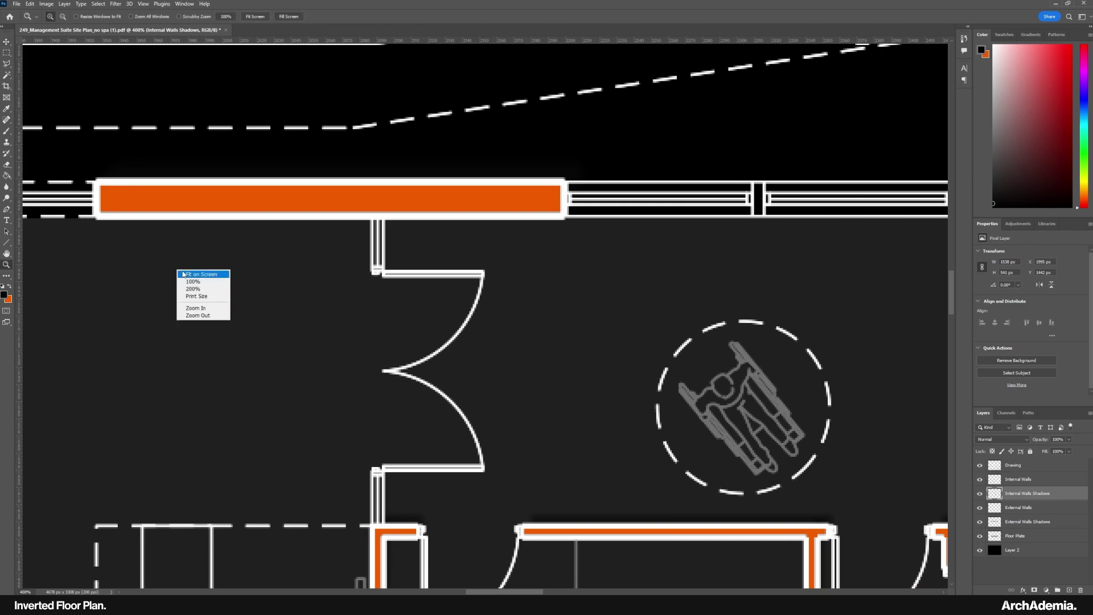
click(194, 274)
click(364, 348)
click(365, 347)
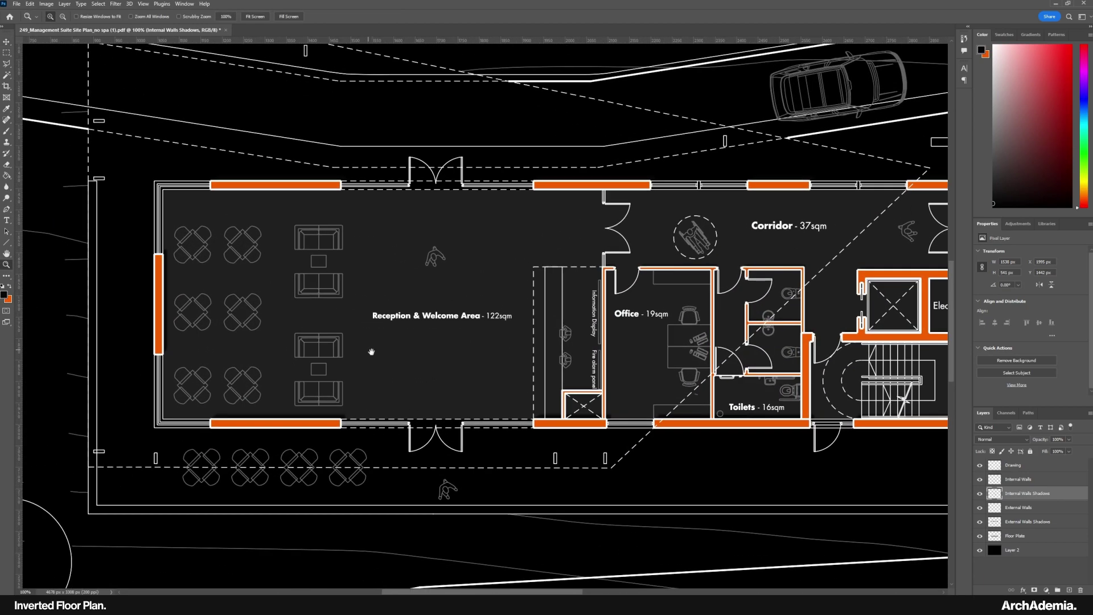
drag(371, 350, 327, 368)
drag(711, 427, 592, 441)
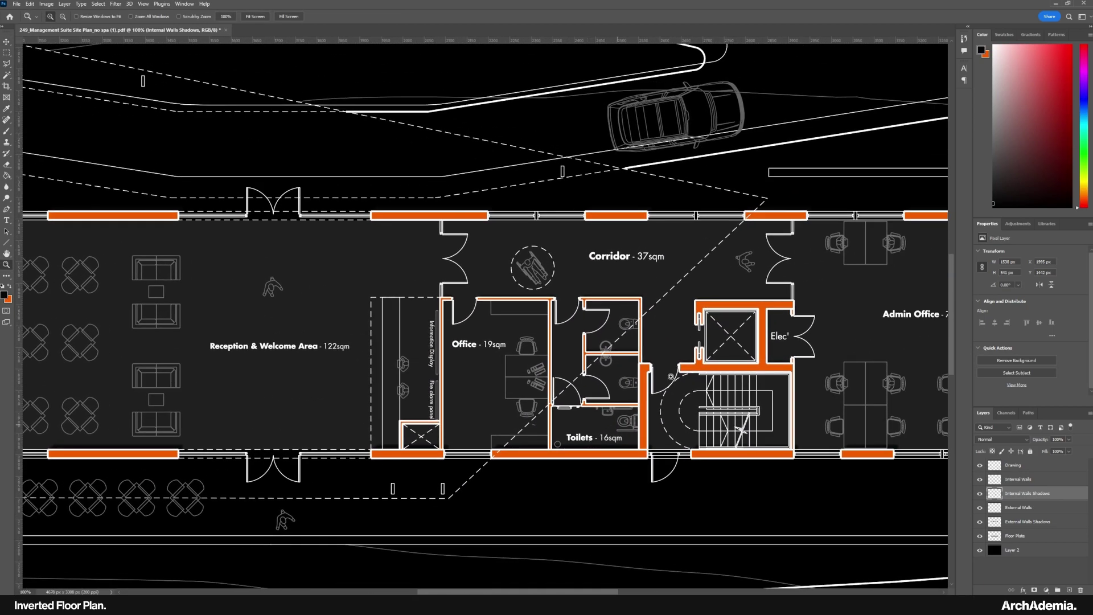
click(671, 376)
click(670, 377)
Duplicate the Internal Walls Shadows layer and nudge the copy a few pixels right and slightly up to widen the shadows.
key(v)
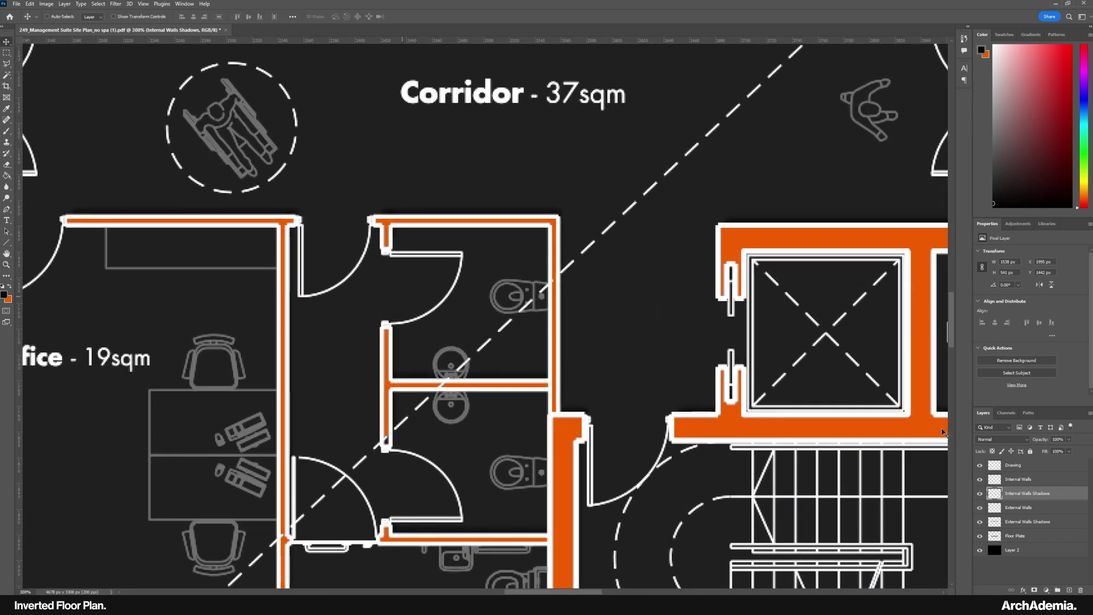
key(ctrl+j)
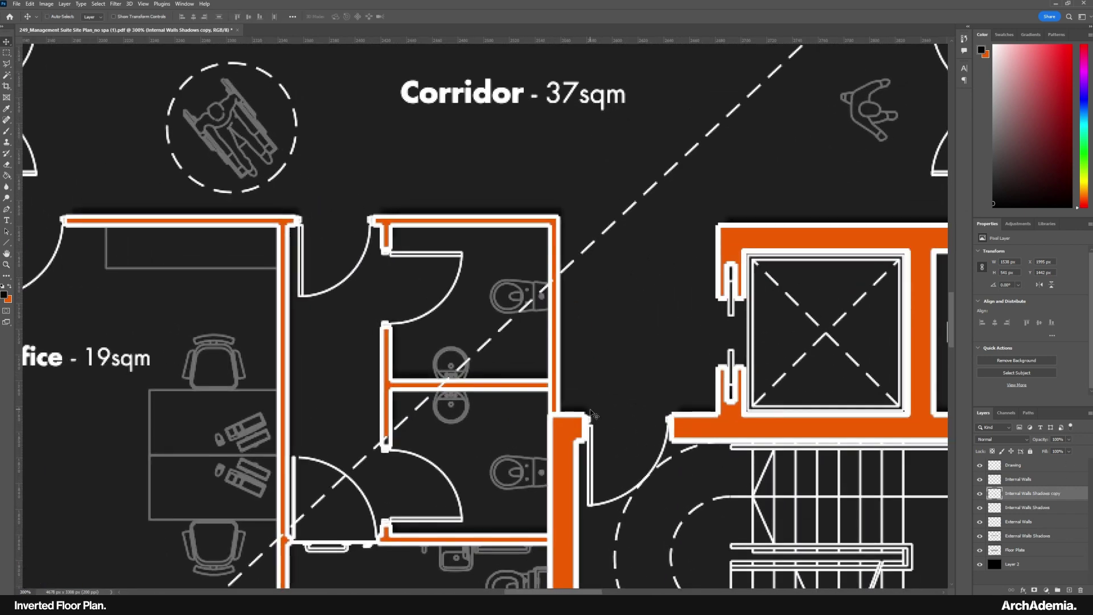
key(Right)
key(Right)
key(Right)
key(Right)
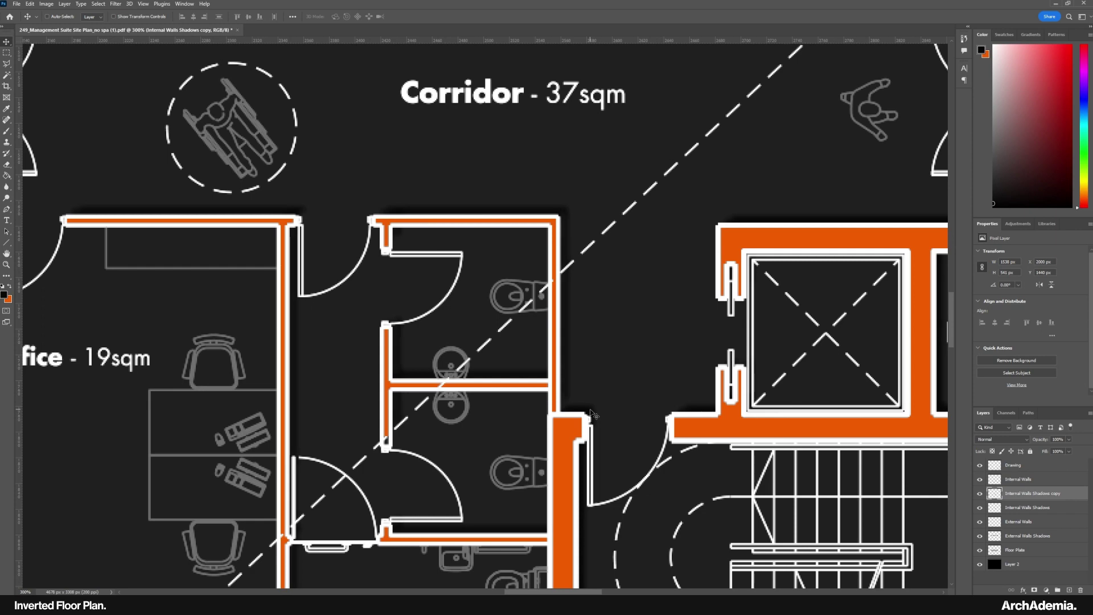
key(Down)
key(Left)
Review the widened wall shadows across the building, from the reception's external walls to the overall floor plan.
drag(877, 330, 991, 349)
drag(345, 399, 605, 343)
drag(510, 373, 388, 427)
scroll(388, 427, left, 10)
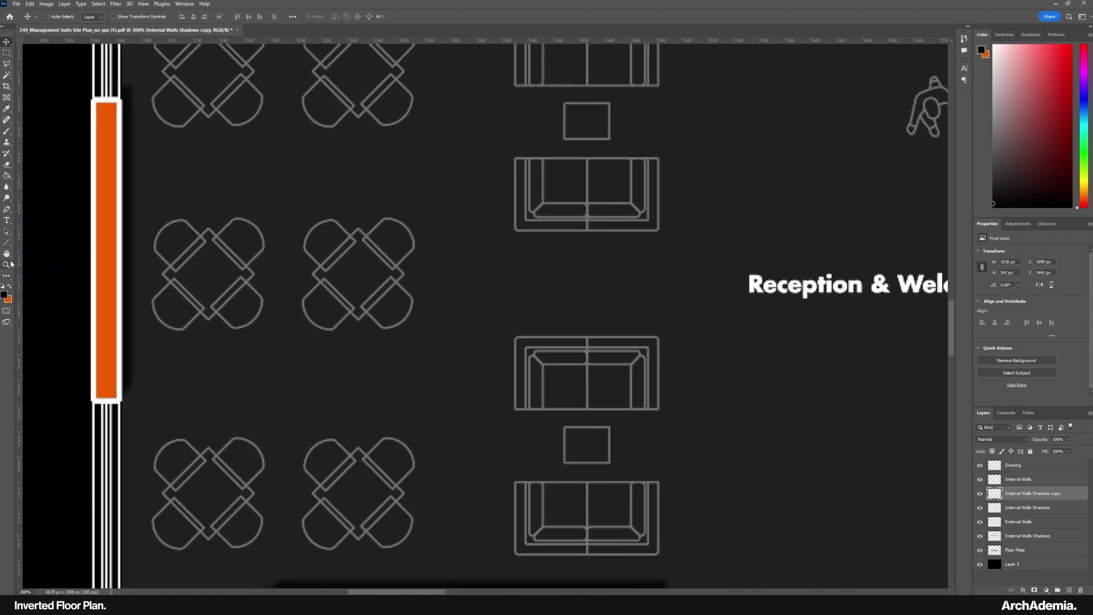
click(8, 264)
right_click(231, 190)
click(255, 197)
click(398, 320)
click(398, 319)
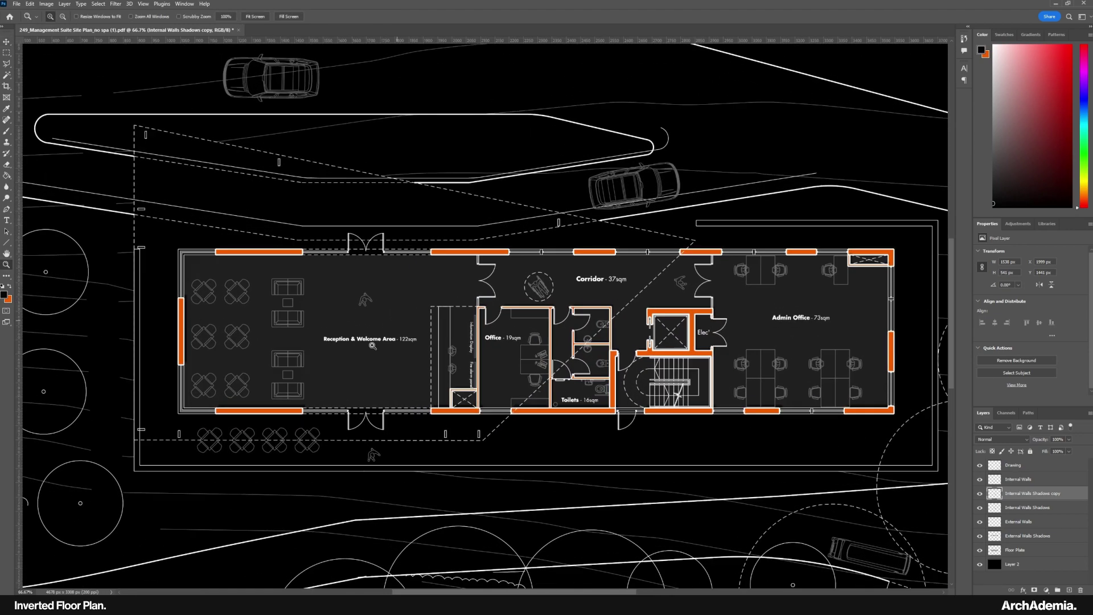
drag(302, 390, 293, 393)
click(244, 390)
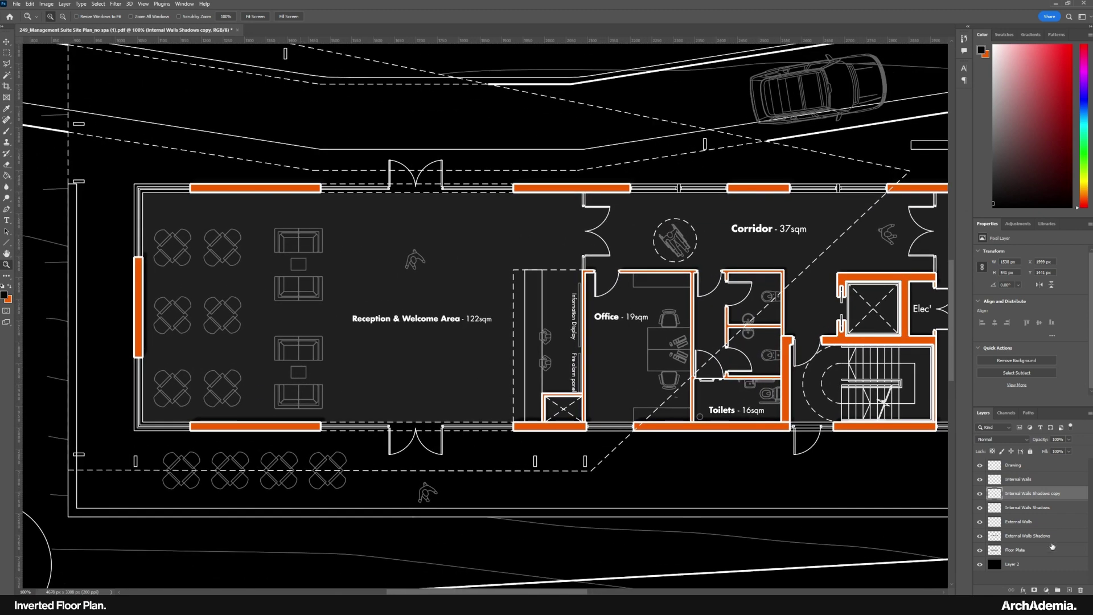
Try Floor Plate layer opacities of 50, 20 and 35 percent, and settle on 30 percent.
click(1020, 550)
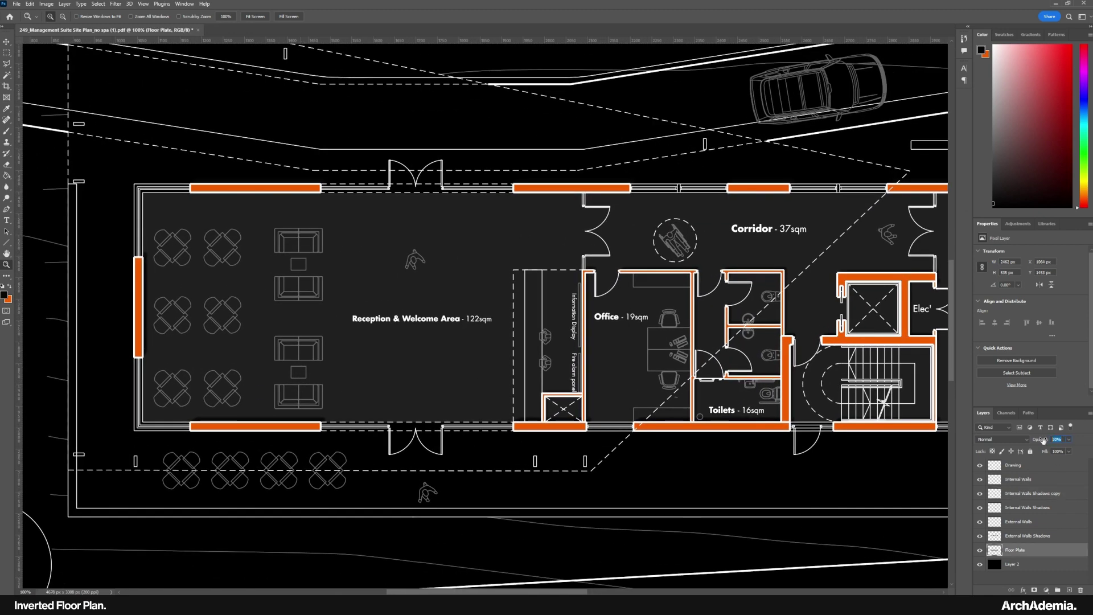
text(50)
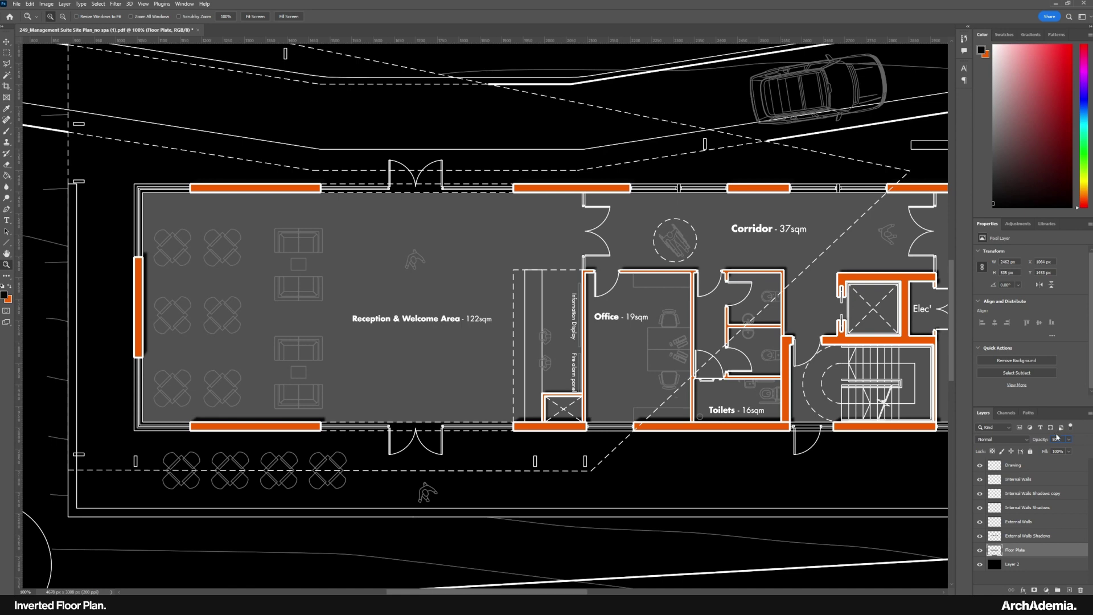
text(20)
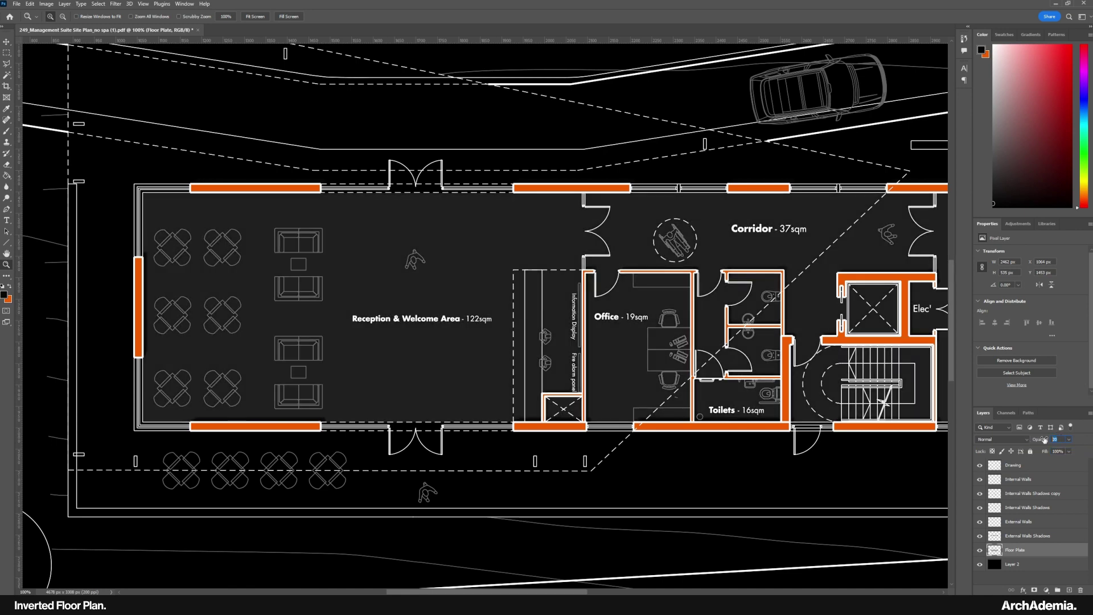
text(35)
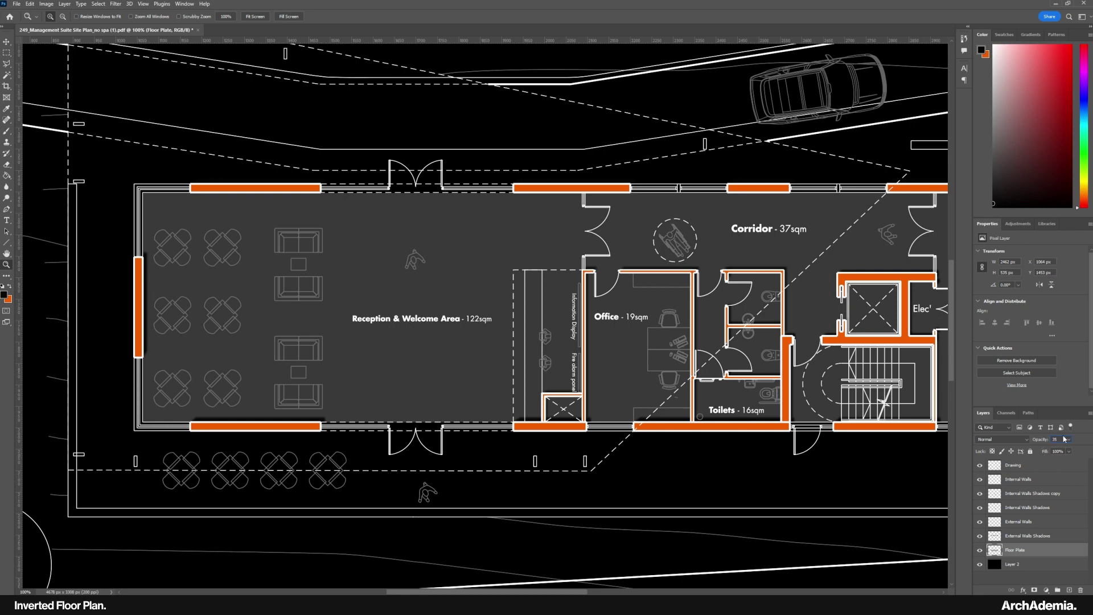
text(0)
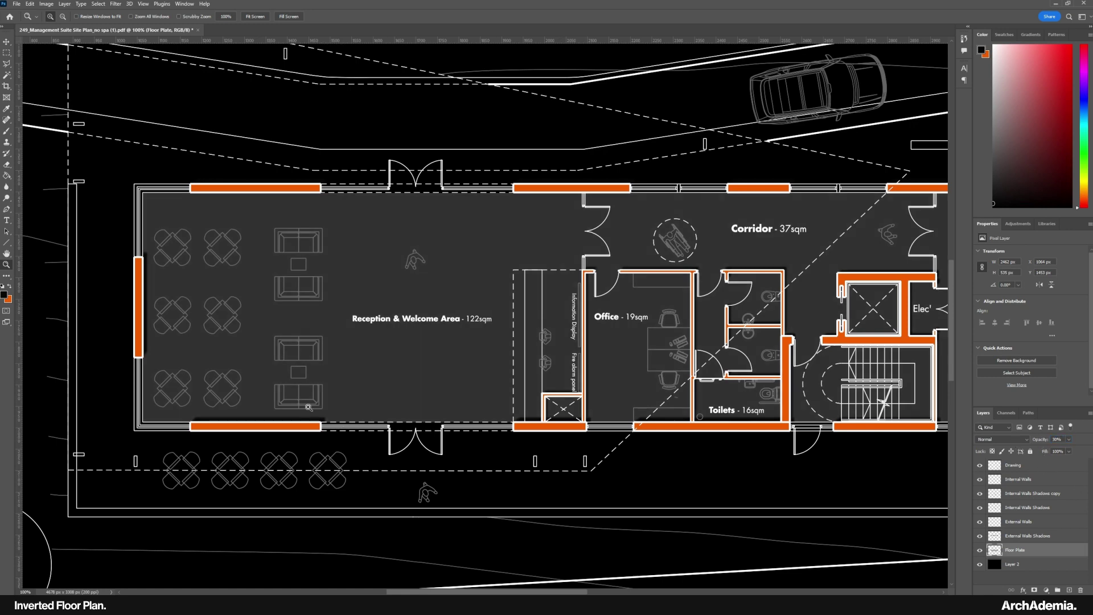
Make the Drawing layer active and inspect the table and chair linework in the reception's lower-left corner up close.
click(308, 406)
drag(293, 423, 505, 503)
click(275, 463)
drag(298, 464, 328, 426)
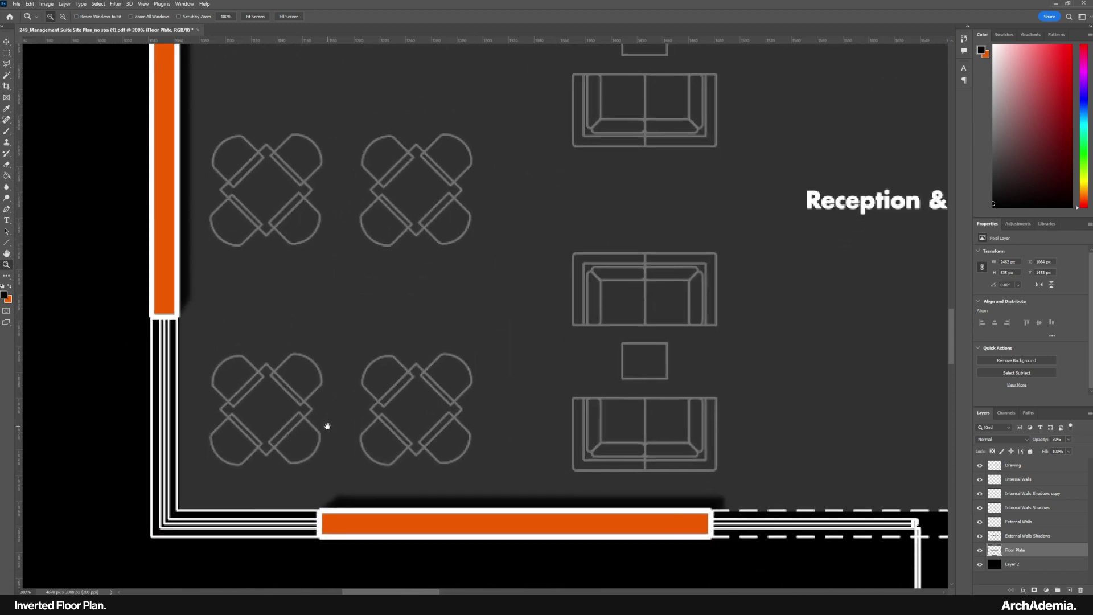
click(1021, 468)
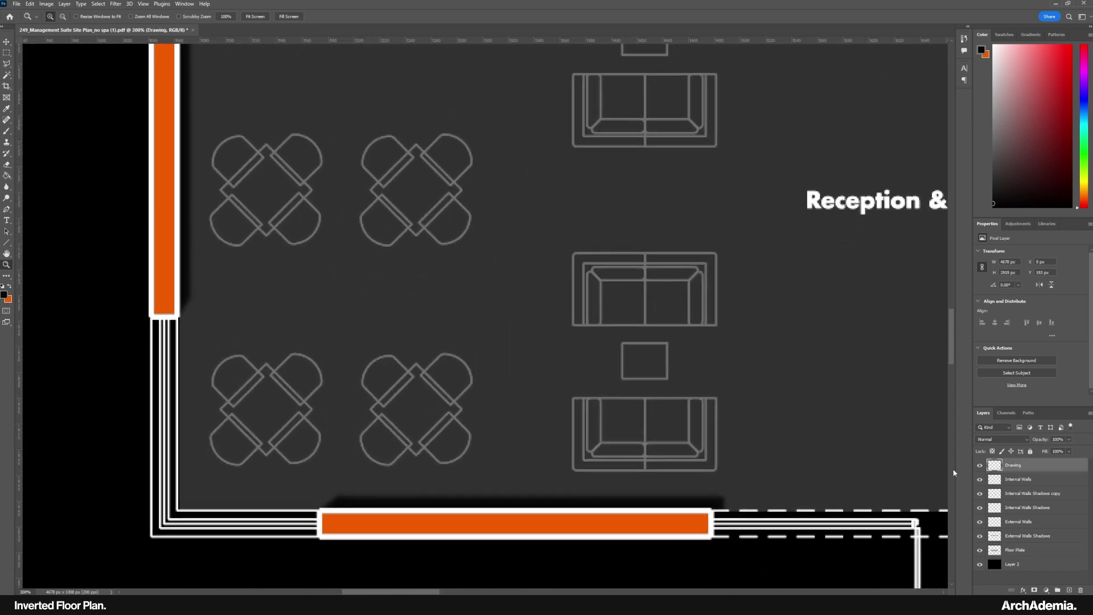
click(278, 444)
drag(282, 423, 269, 390)
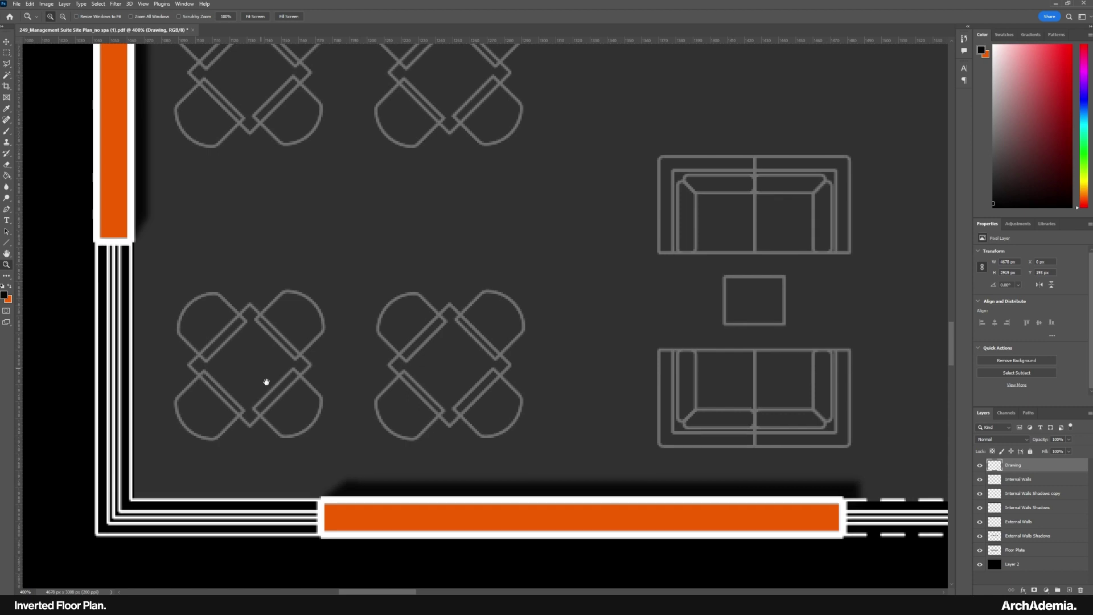
click(252, 384)
click(225, 355)
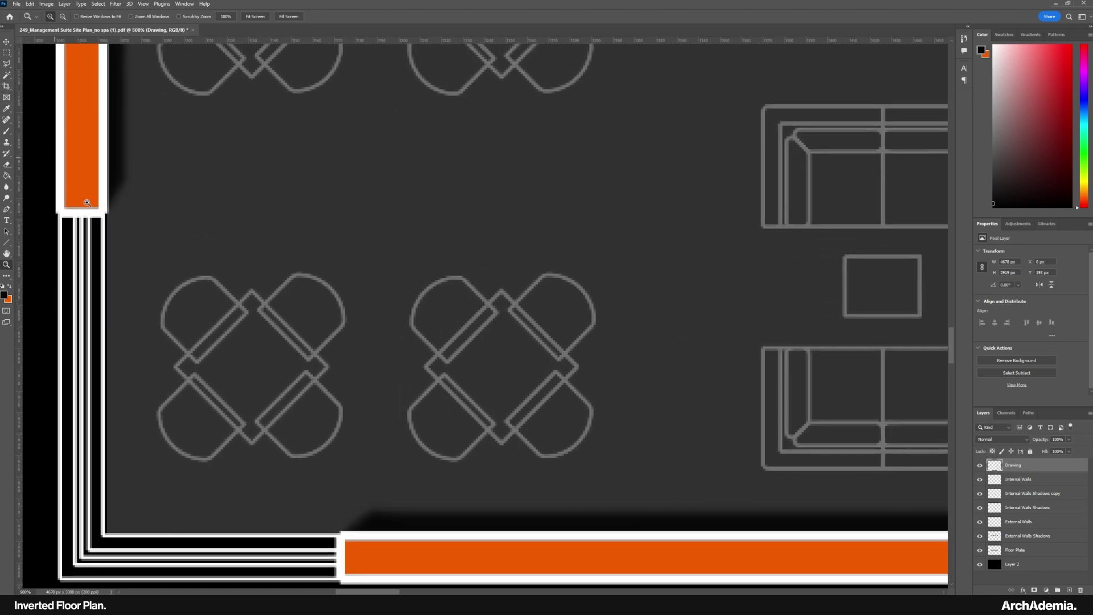
drag(280, 318, 215, 273)
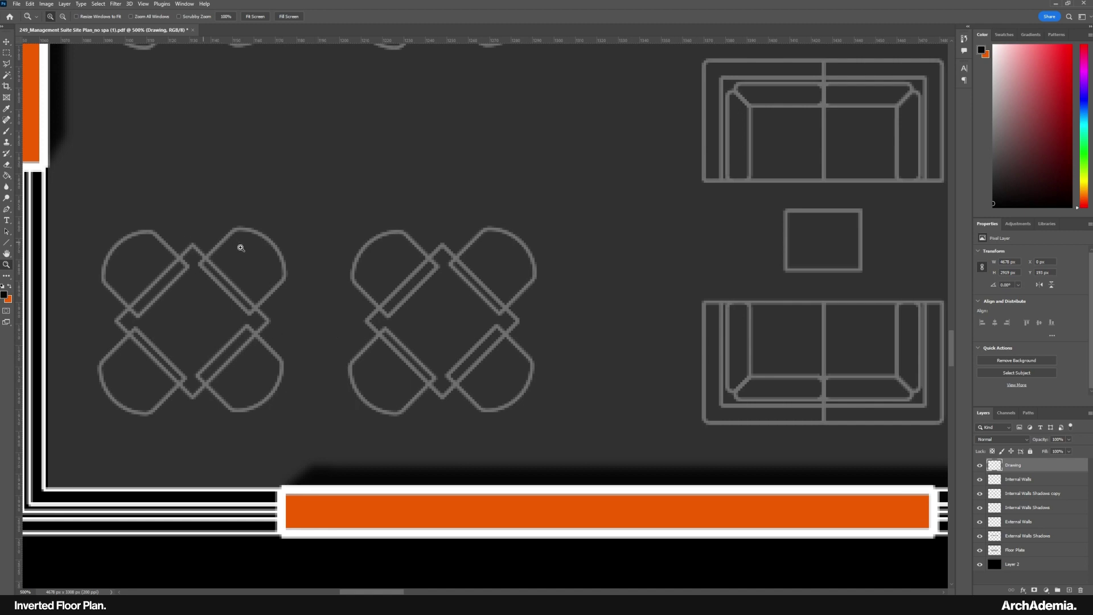
drag(280, 322, 364, 333)
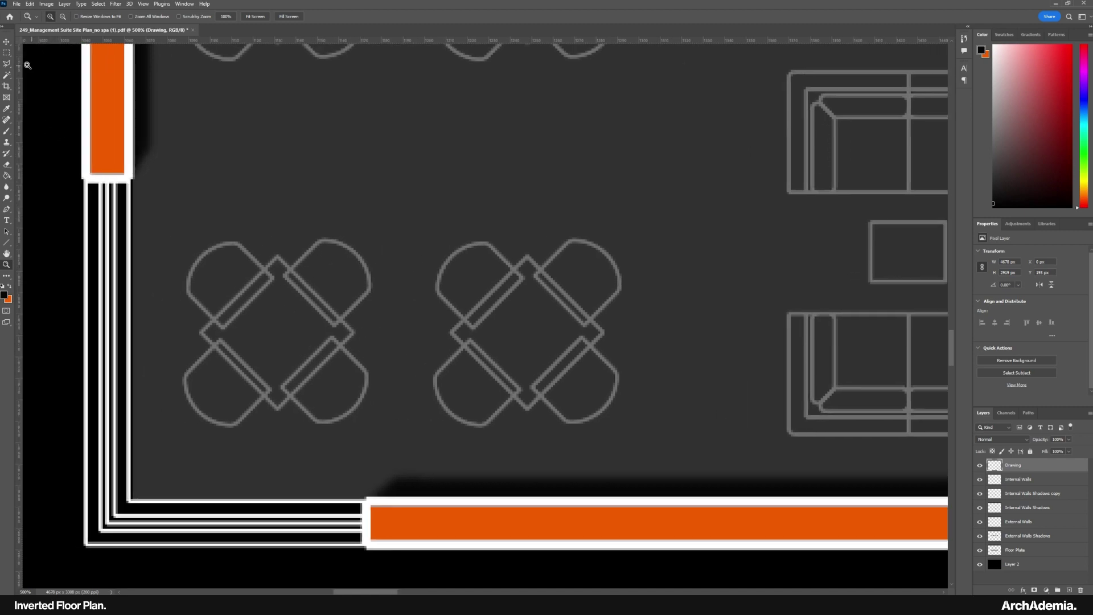
Add a layer named Furniture directly below the Drawing layer, and ready the Magic Wand on the Drawing layer.
click(8, 74)
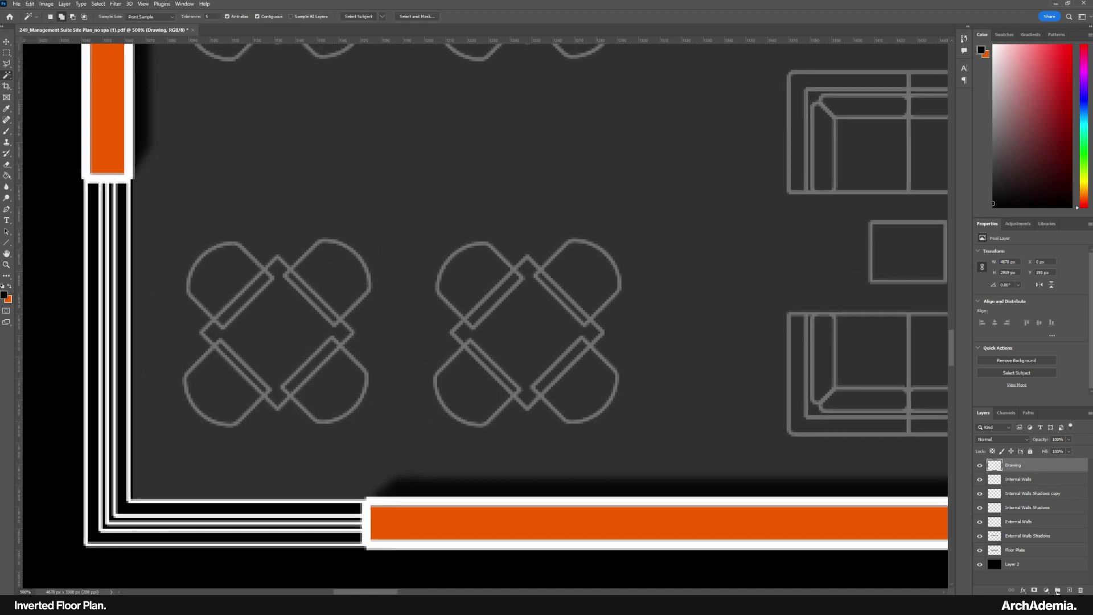
click(1070, 590)
drag(1018, 466, 1017, 484)
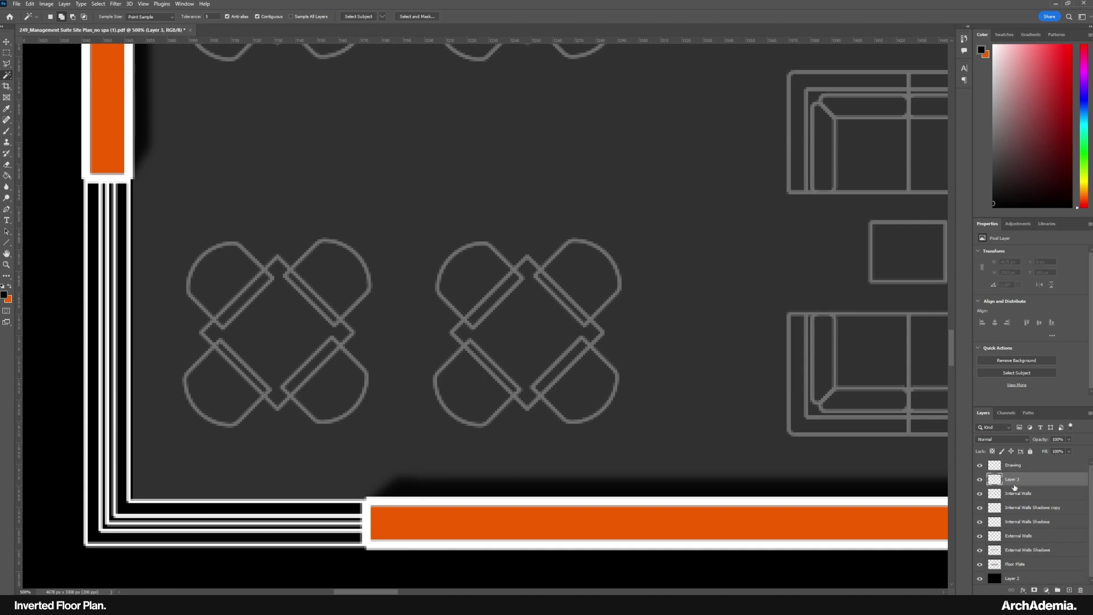
double_click(1013, 480)
text(Furniture)
key(Return)
click(1013, 467)
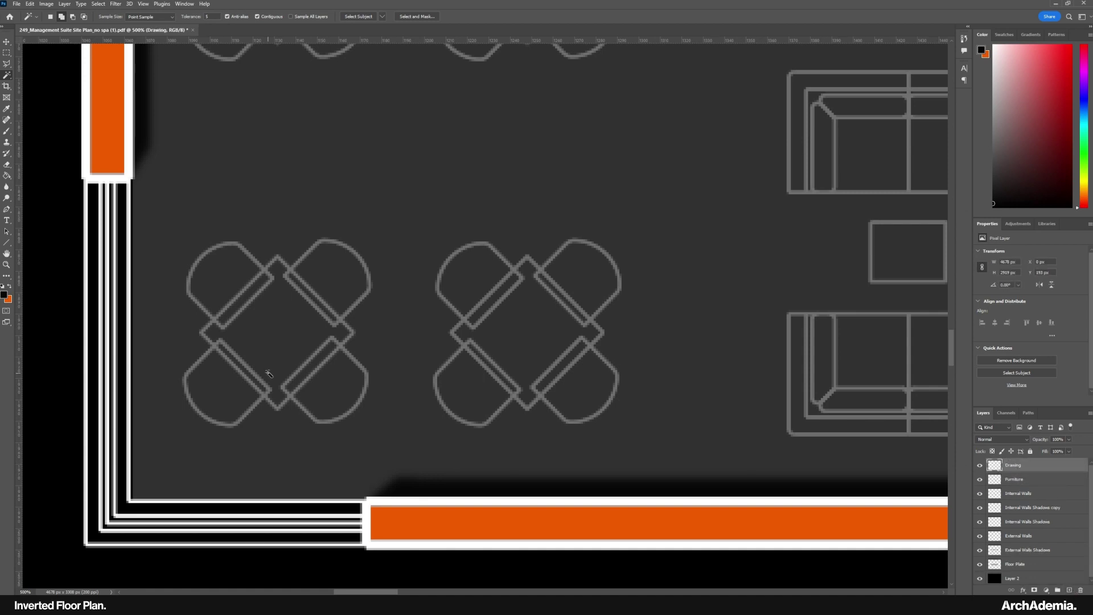
Select the insides of the lower-left table and its four chairs with the Magic Wand, adding each enclosed area.
click(315, 389)
click(297, 379)
click(287, 345)
click(325, 290)
click(305, 290)
shift+click(248, 301)
shift+click(224, 353)
key(Return)
click(306, 369)
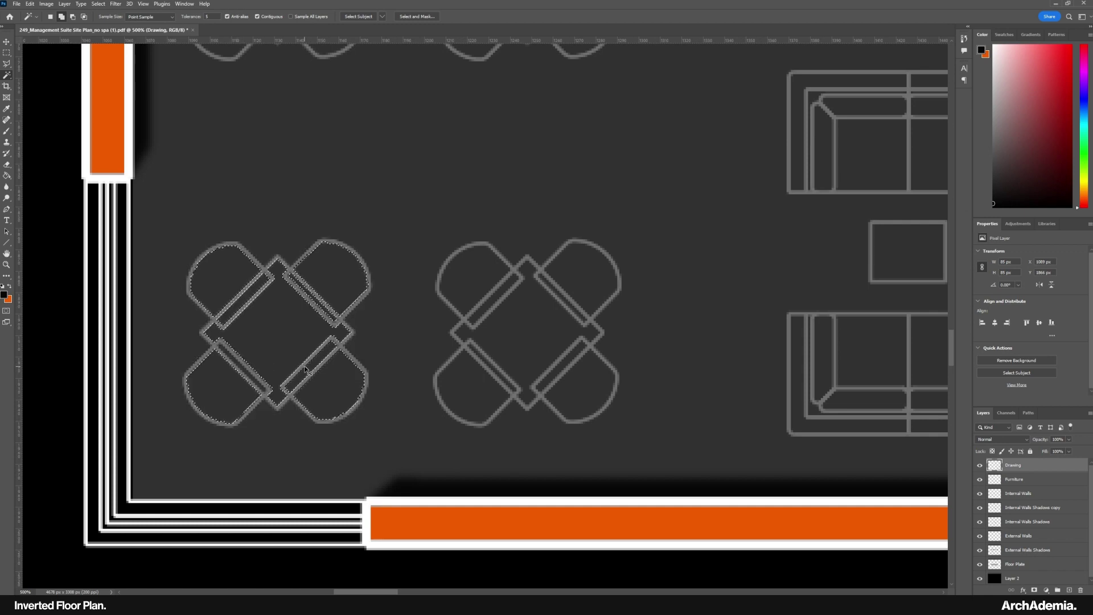
Set the foreground colour to a muted teal.
click(4, 295)
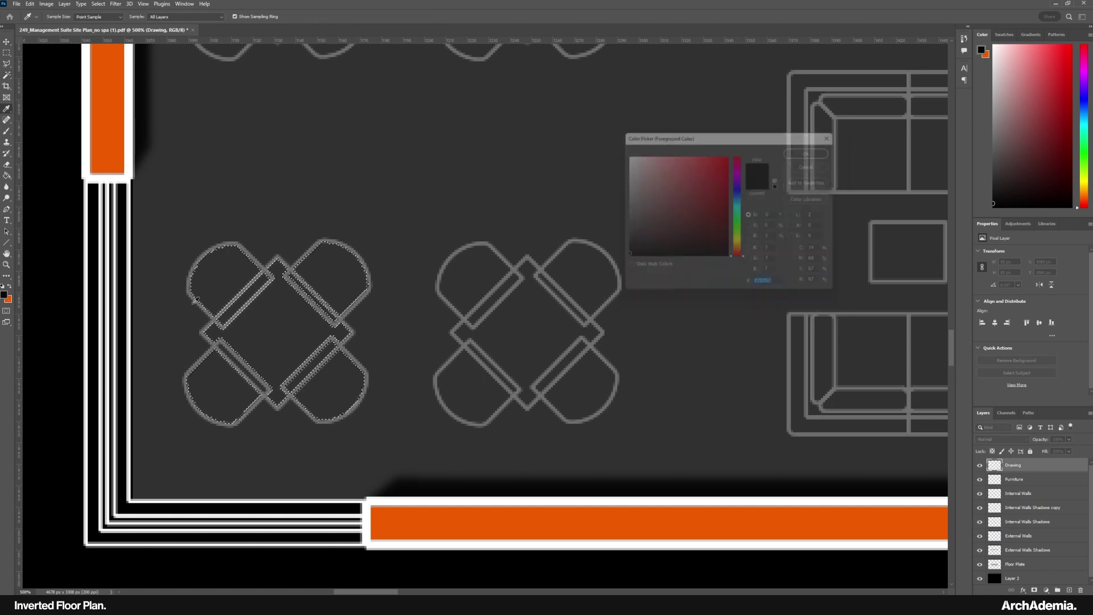
drag(741, 192, 742, 203)
drag(719, 159, 718, 188)
click(811, 149)
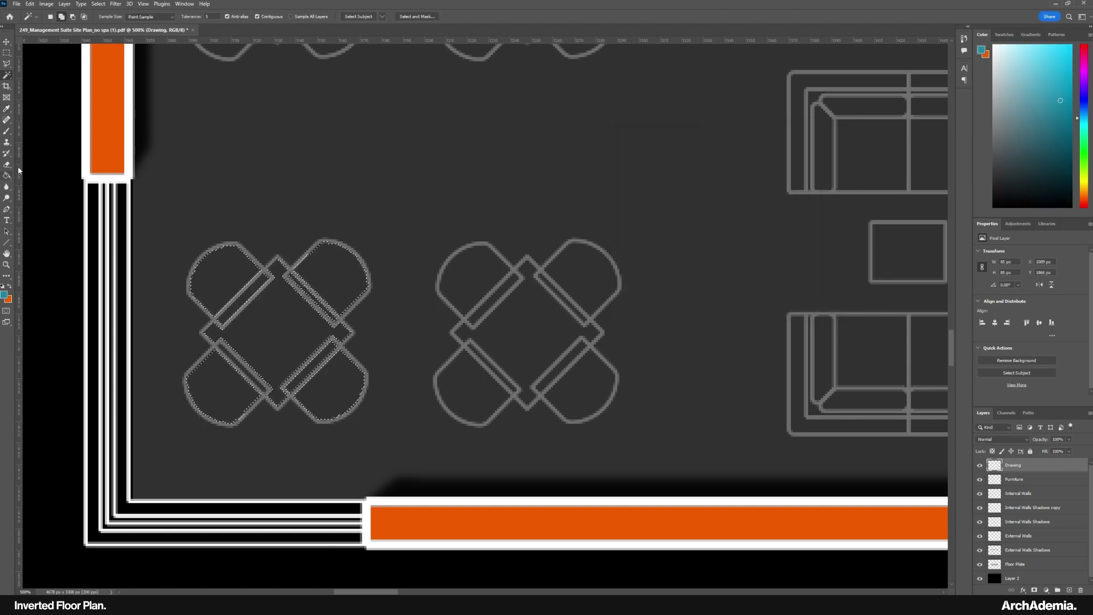
Fill the selected table and chairs with teal on the Drawing layer, and clear the selection.
click(295, 351)
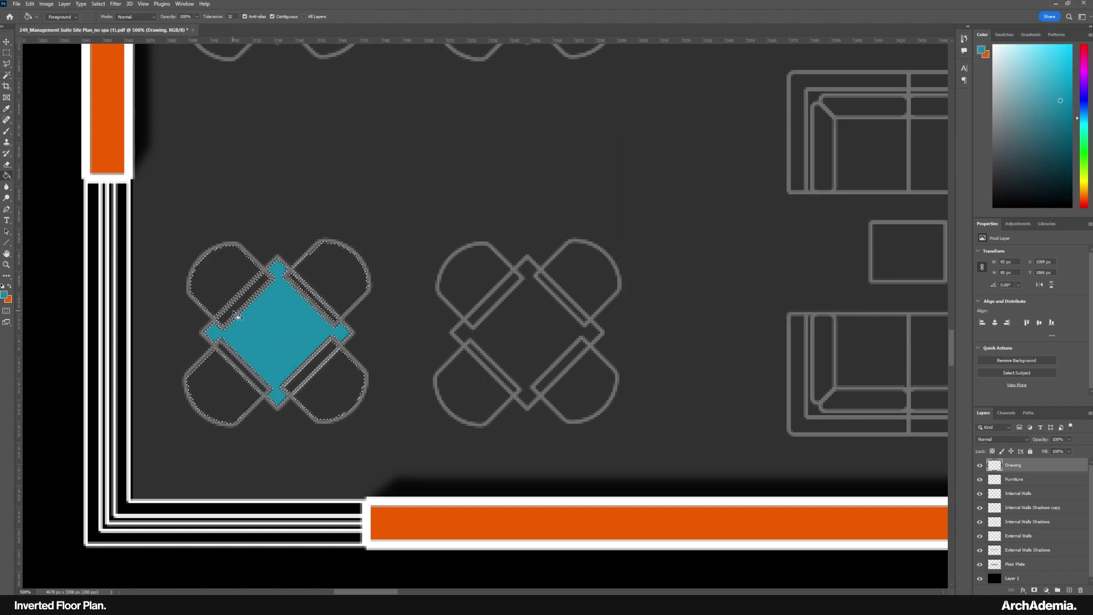
click(228, 268)
click(220, 378)
click(322, 383)
click(332, 301)
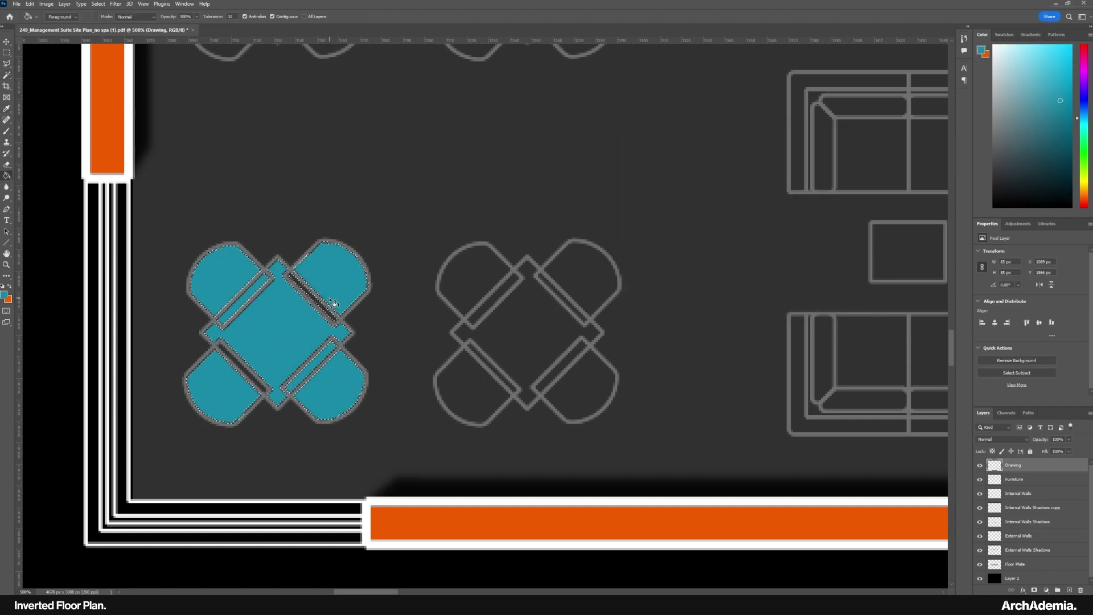
click(311, 295)
key(ctrl+d)
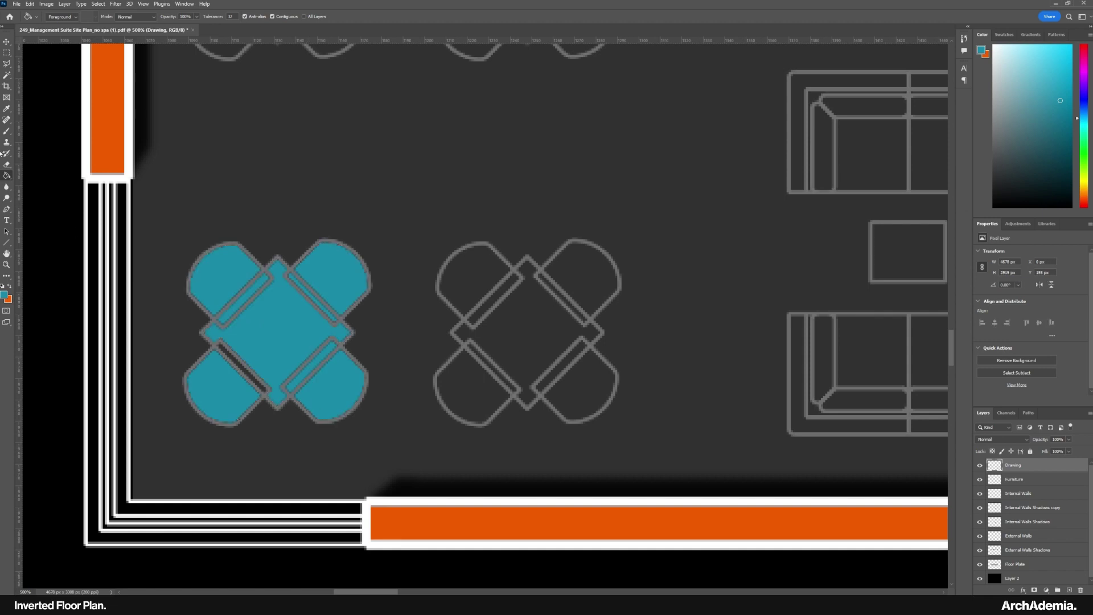
Shrink the brush to a small tip and paint teal over the unfilled back of the table's lower-left chair.
click(7, 131)
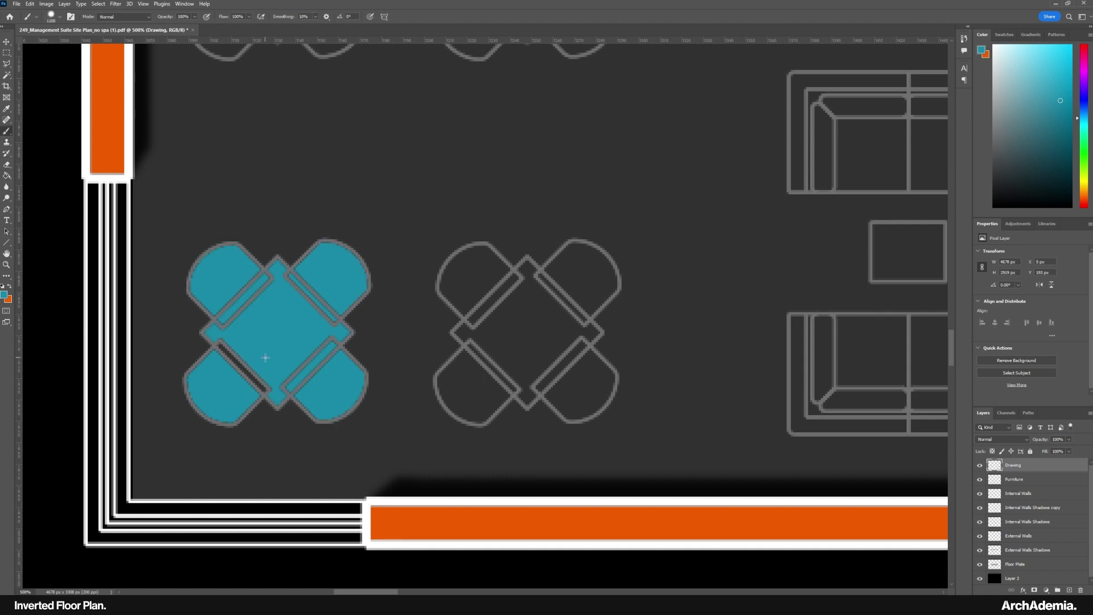
key(bracketleft)
key(bracketleft)
key(bracketleft)
key(bracketleft)
key(bracketleft)
key(bracketleft)
key(bracketleft)
key(bracketleft)
key(bracketleft)
key(bracketleft)
key(bracketleft)
key(bracketleft)
drag(227, 348, 244, 369)
Undo the brush stroke, the deselection and the teal fills on the Drawing layer, back to the active furniture selection.
key(ctrl+z)
key(ctrl+z)
key(ctrl+z)
key(ctrl+z)
key(ctrl+z)
key(ctrl+z)
key(ctrl+z)
key(ctrl+z)
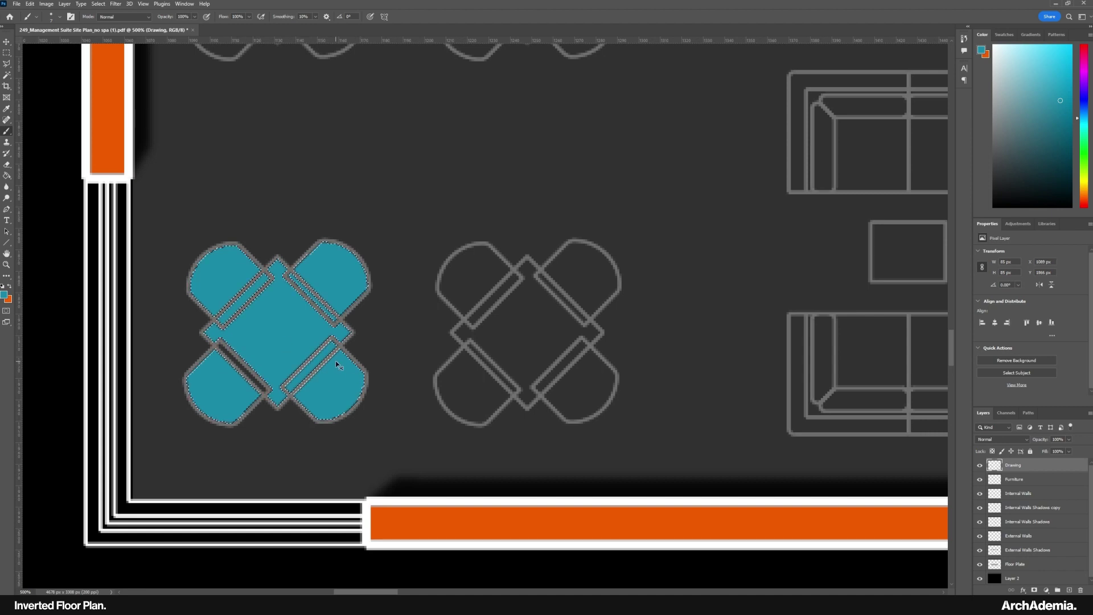
key(ctrl+z)
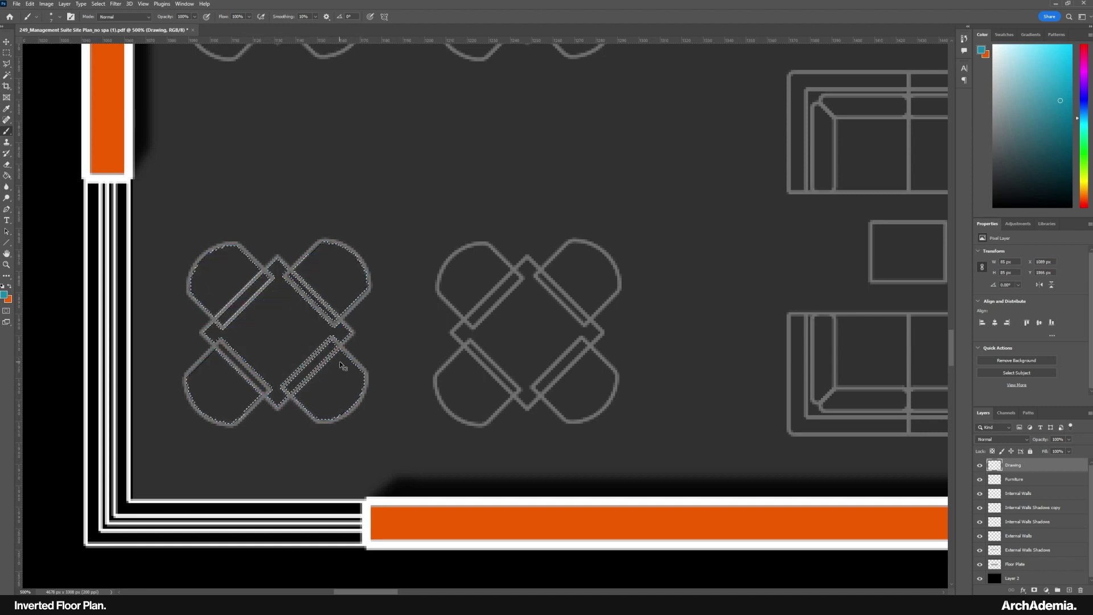
Fill the selected table and chairs teal on the Furniture layer, deselect, and brush in the lower-left chair's unfilled back.
click(1003, 480)
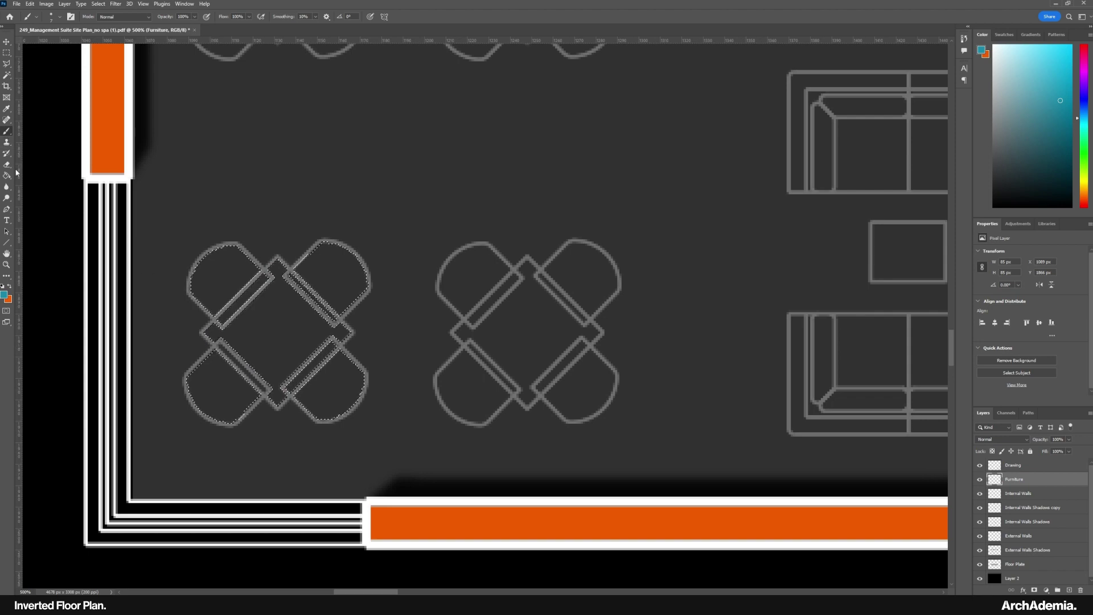
key(g)
click(231, 308)
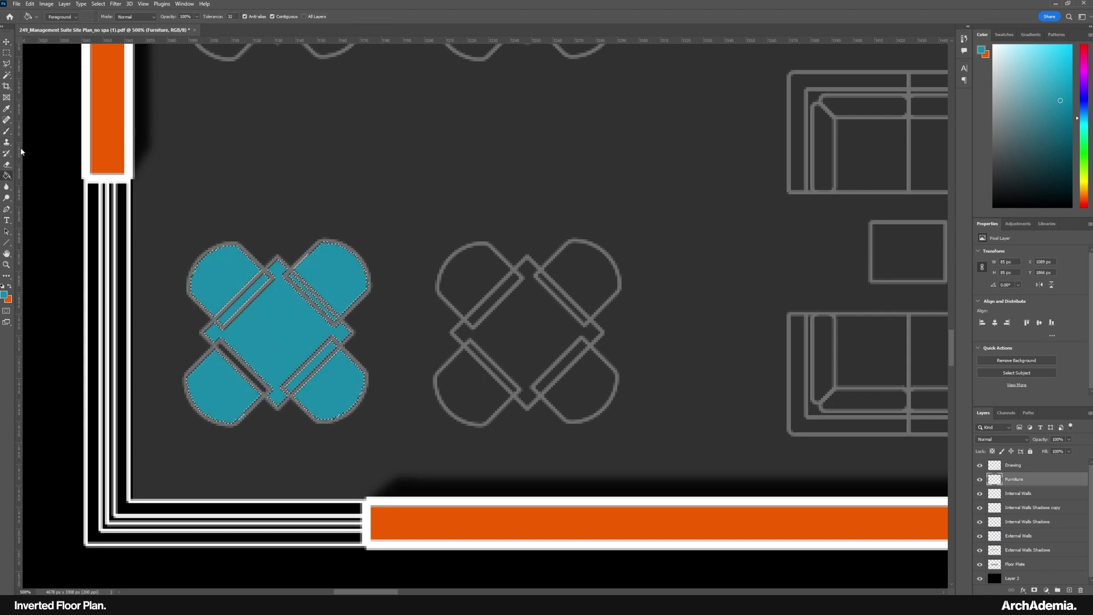
key(b)
key(ctrl+d)
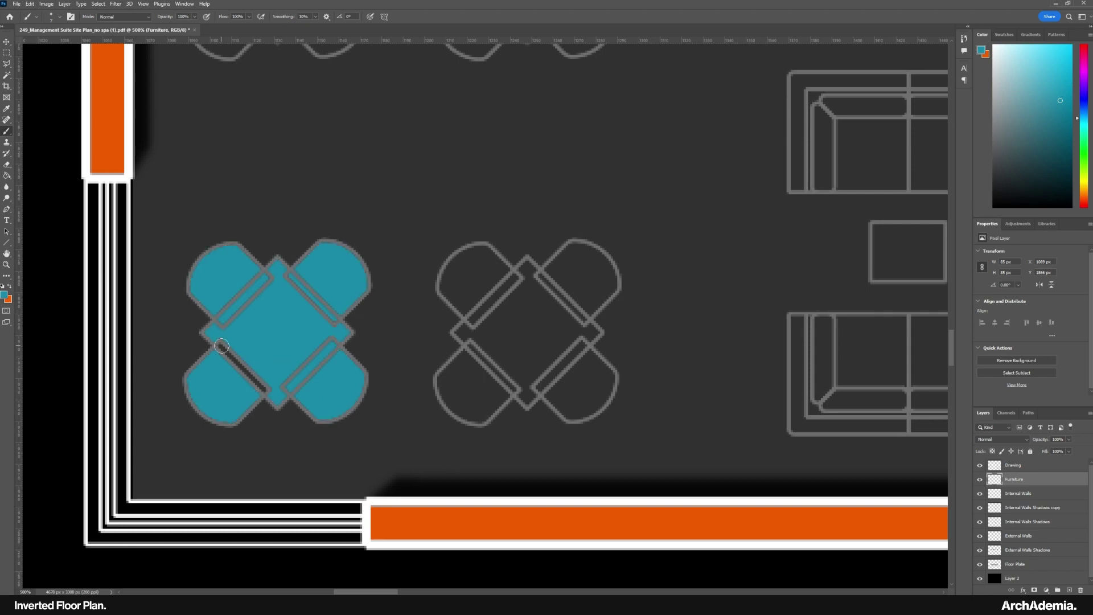
drag(224, 347, 278, 393)
Set the Furniture layer's opacity to 25 percent.
click(13, 41)
drag(359, 346, 319, 362)
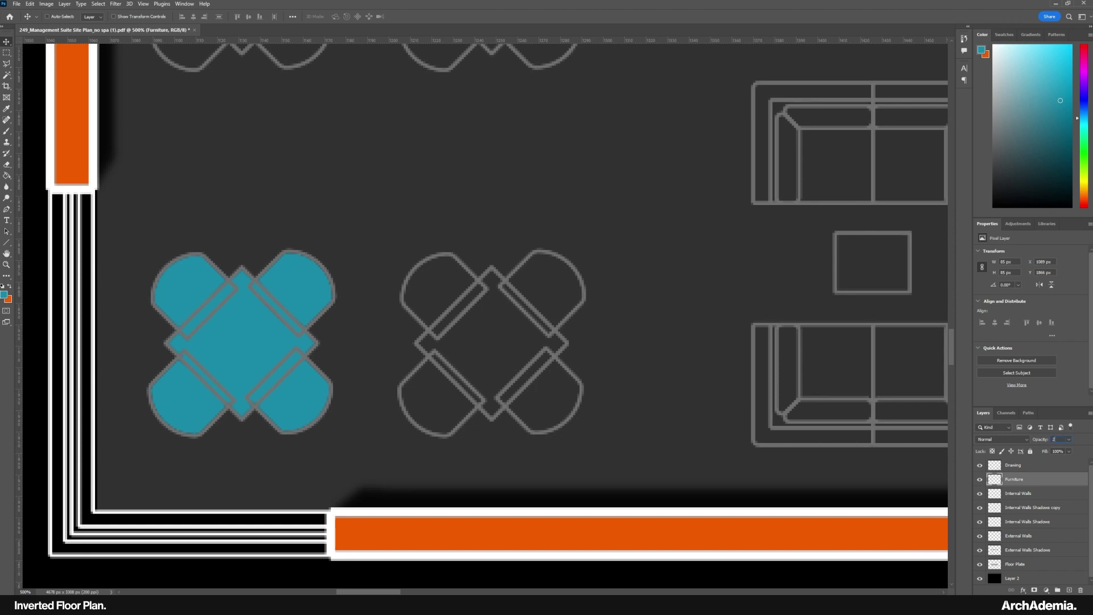
text(5)
key(Return)
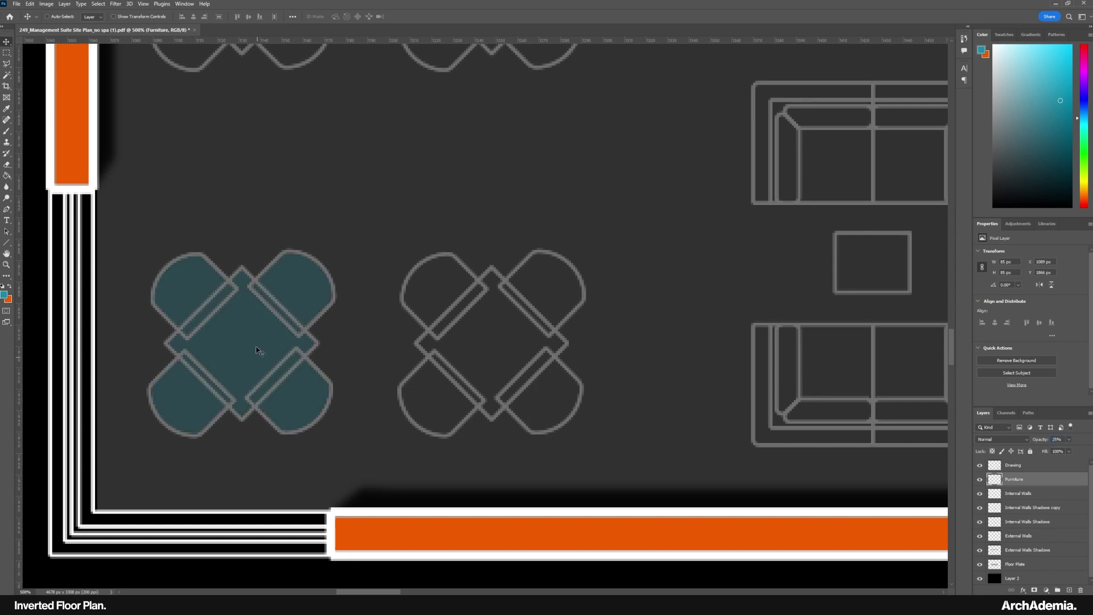
drag(258, 351, 255, 348)
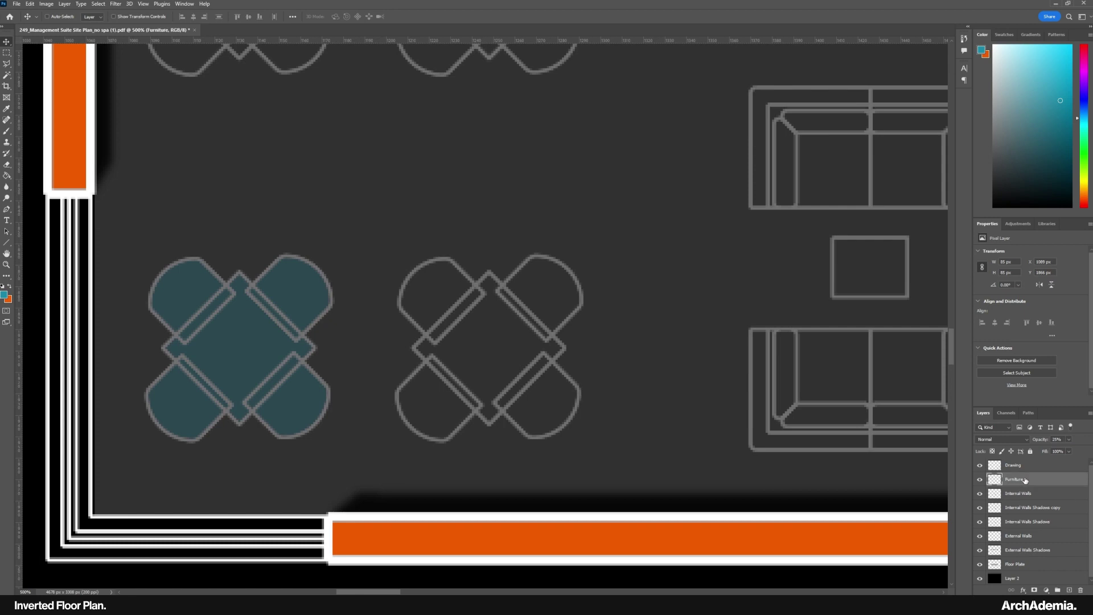
Duplicate the Furniture layer, place the copy below the original, and offset it slightly up and to the right.
key(ctrl+j)
drag(1026, 482, 1023, 497)
drag(231, 369, 233, 355)
key(Right)
key(Down)
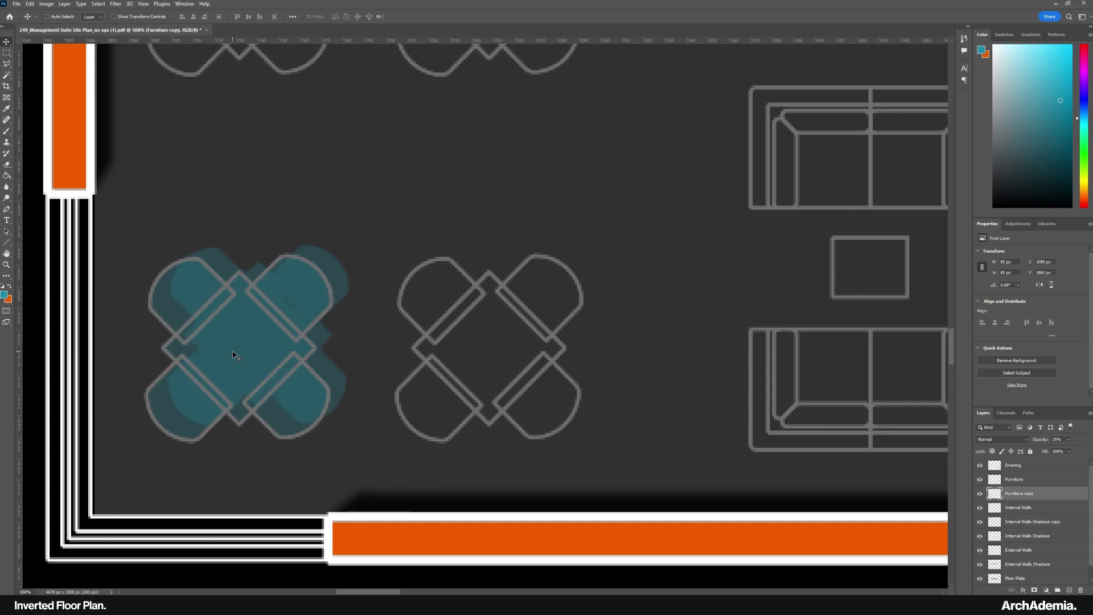
Delete the unwanted parts of the furniture copy under the original table and chairs, keeping the offset edge, and deselect.
click(7, 63)
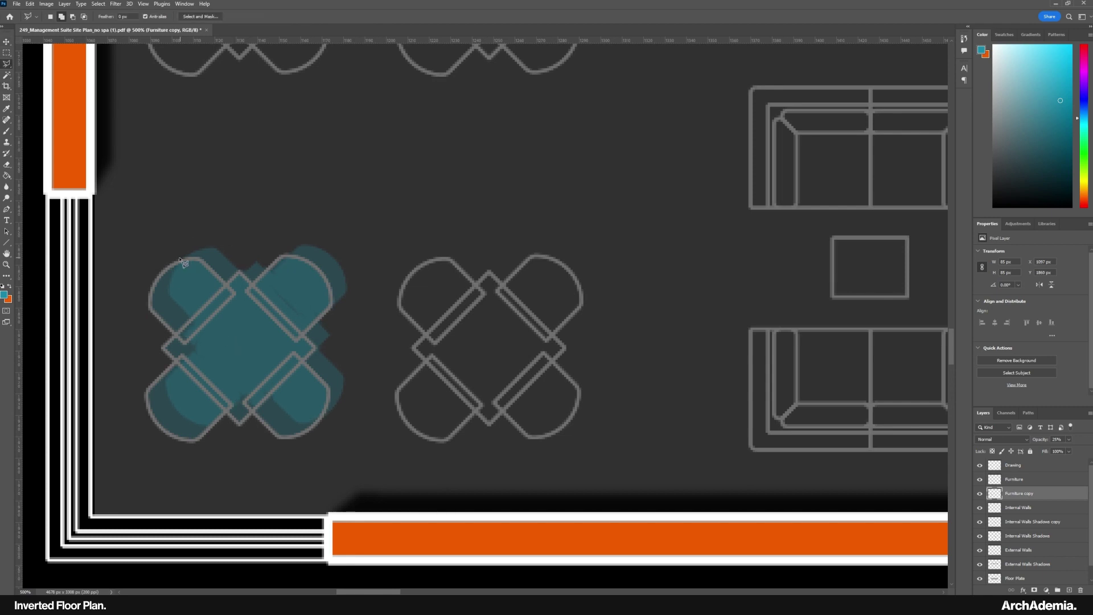
mouse_move(177, 261)
mouse_down()
mouse_move(225, 285)
mouse_move(240, 272)
mouse_move(251, 286)
mouse_move(283, 268)
mouse_move(280, 258)
mouse_move(326, 276)
mouse_move(329, 306)
mouse_move(303, 335)
mouse_move(316, 346)
mouse_move(304, 361)
mouse_move(329, 399)
mouse_move(329, 387)
mouse_move(313, 428)
mouse_move(275, 424)
mouse_move(222, 448)
mouse_move(182, 439)
mouse_move(139, 372)
mouse_move(136, 309)
mouse_up()
key(Delete)
key(ctrl+d)
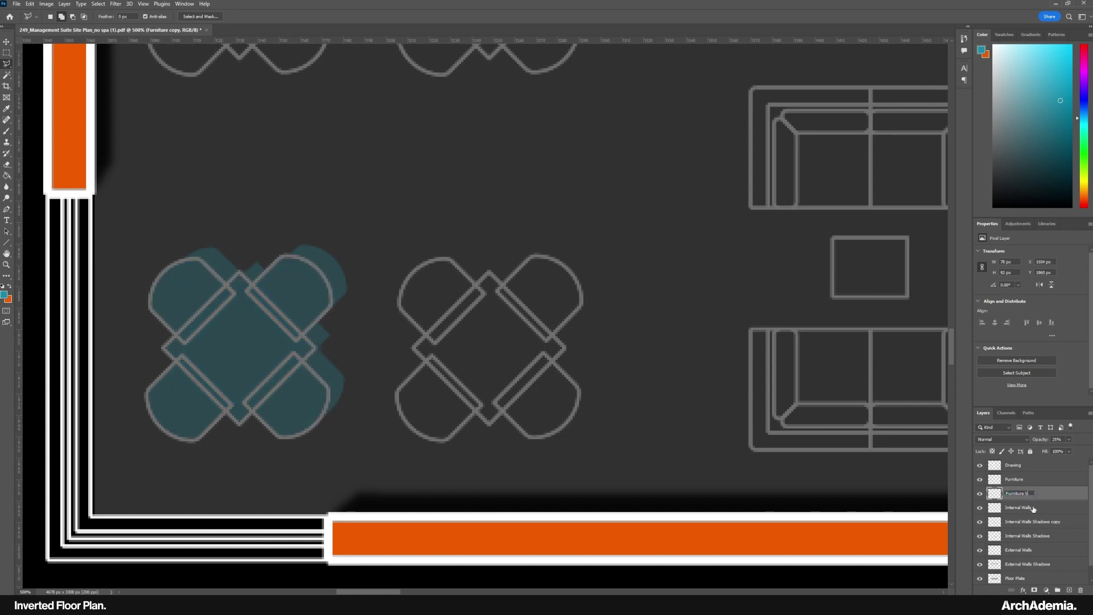
Rename the furniture copy layer to T&Cs Shadow and the Furniture layer to T&Cs.
text(w)
key(Return)
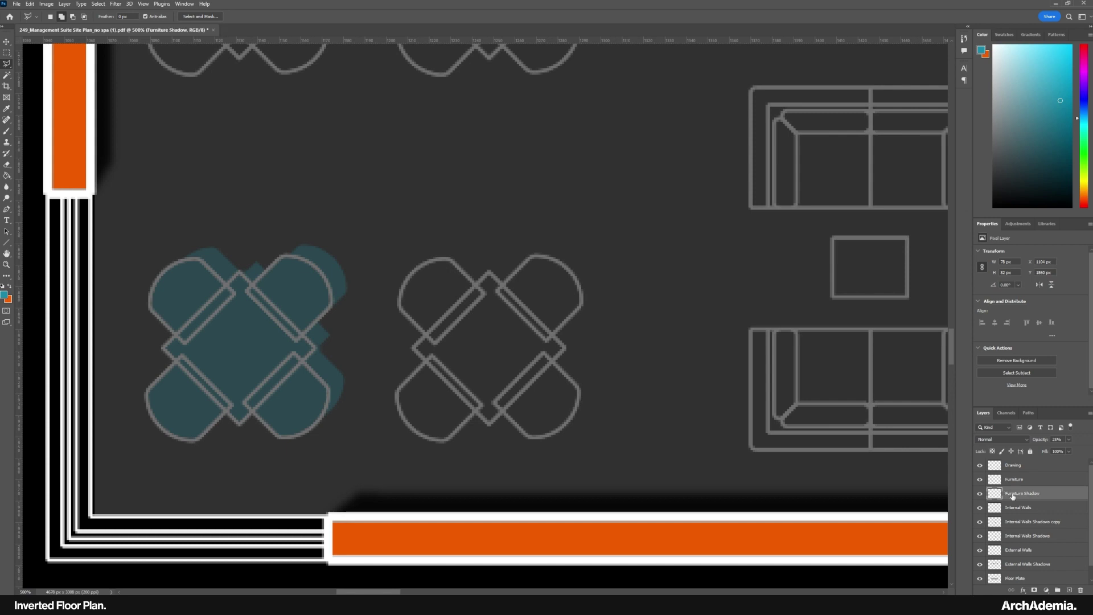
text(T&Cs)
double_click(1019, 480)
text(T&Cs)
key(Return)
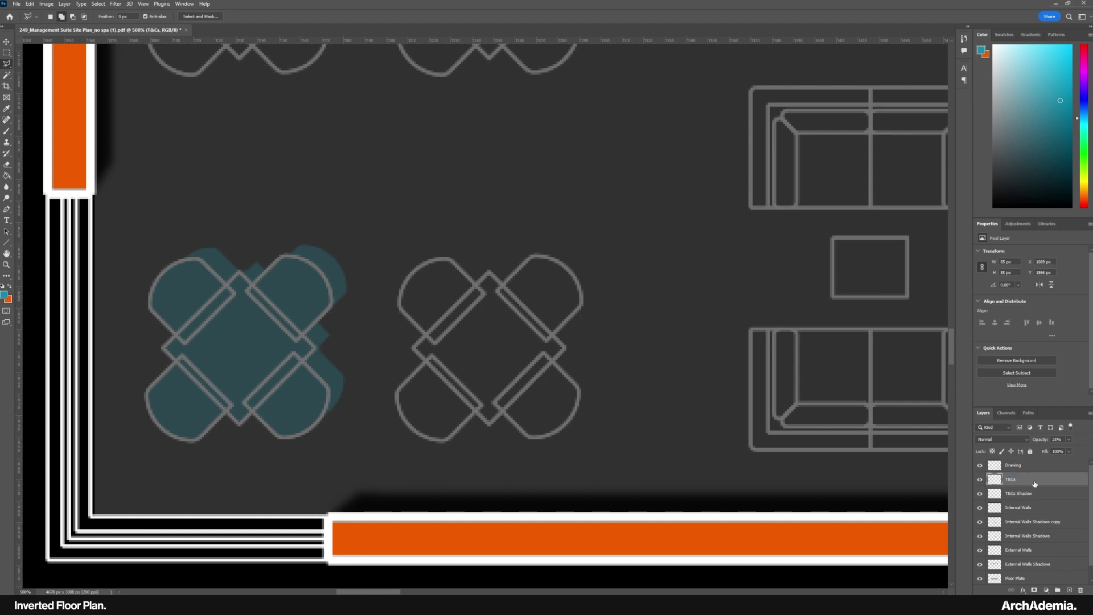
Lower the T&Cs Shadow layer's brightness to the minimum and desaturate it.
click(1037, 494)
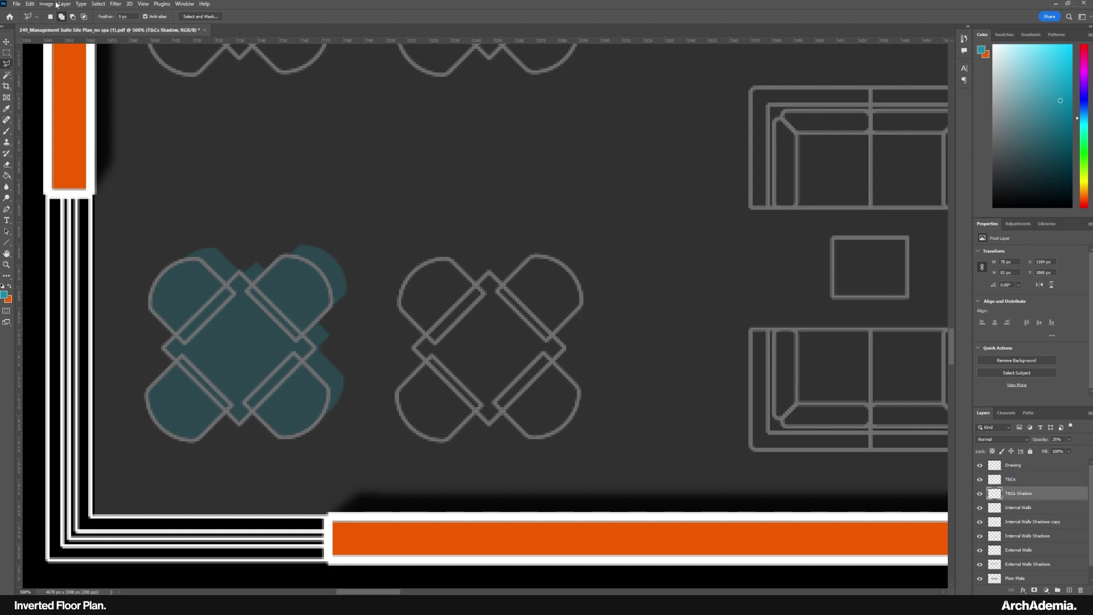
click(46, 4)
mouse_move(86, 25)
click(151, 25)
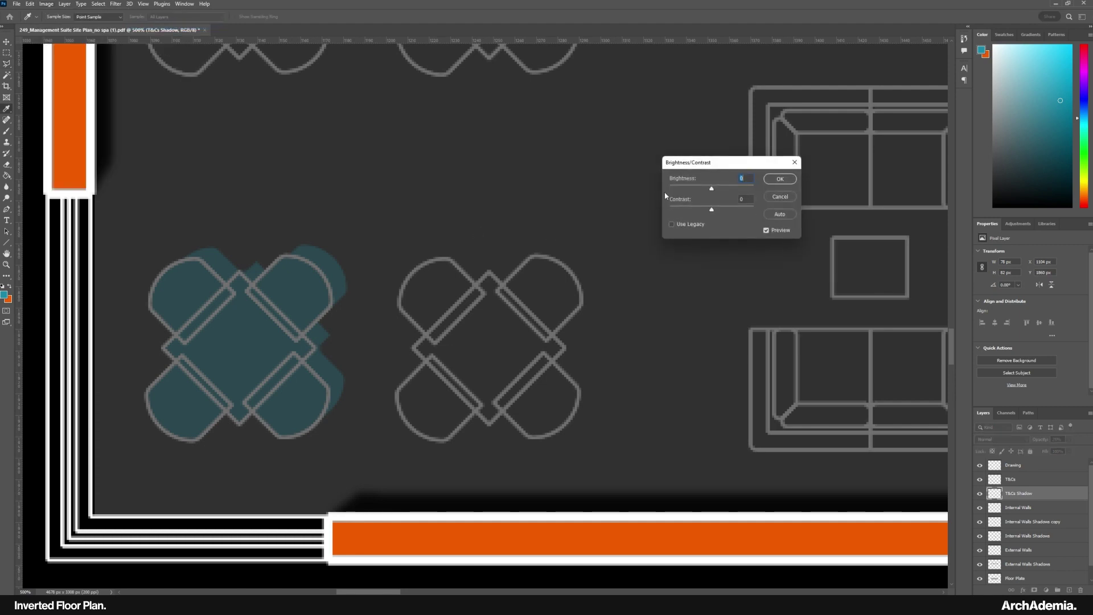
drag(712, 189, 640, 183)
click(773, 178)
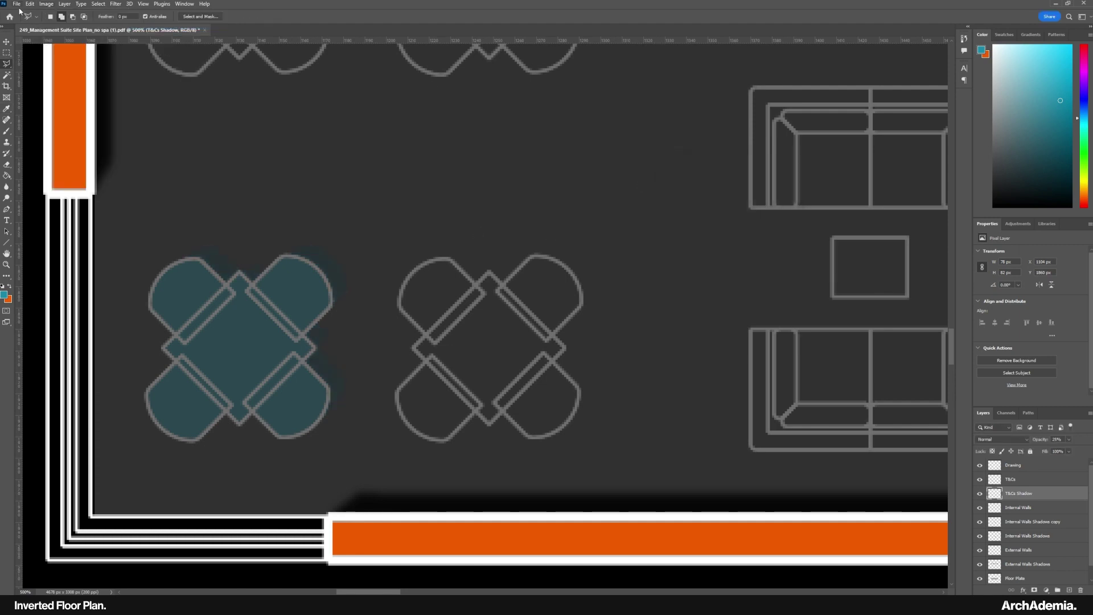
click(46, 4)
mouse_move(101, 27)
click(146, 191)
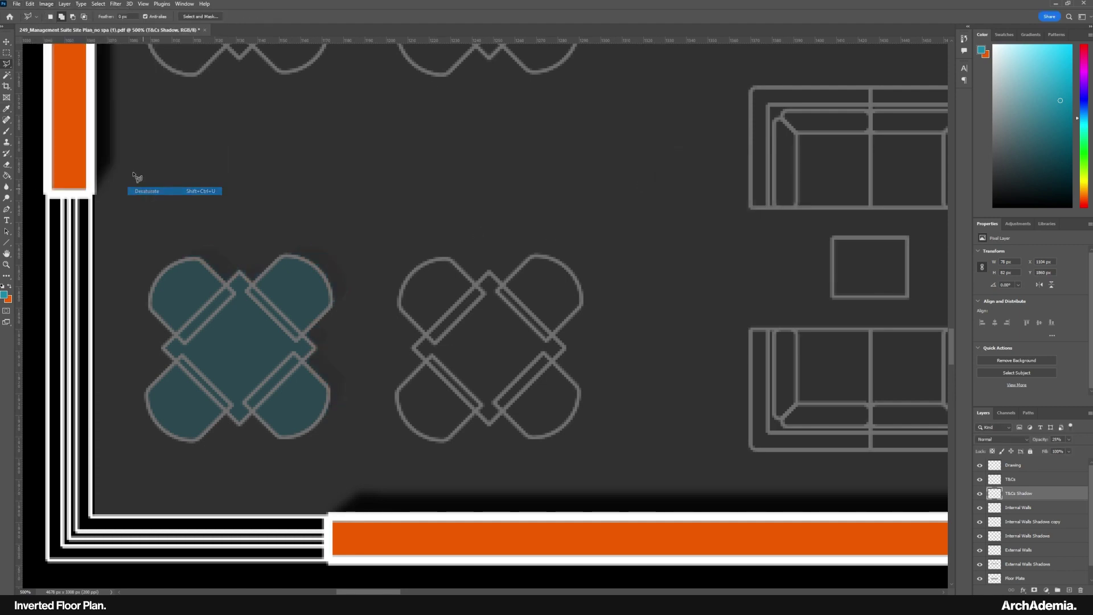
Lower the T&Cs Shadow layer's brightness by another 150 and reapply the last Gaussian Blur to it.
click(46, 4)
mouse_move(93, 26)
click(151, 26)
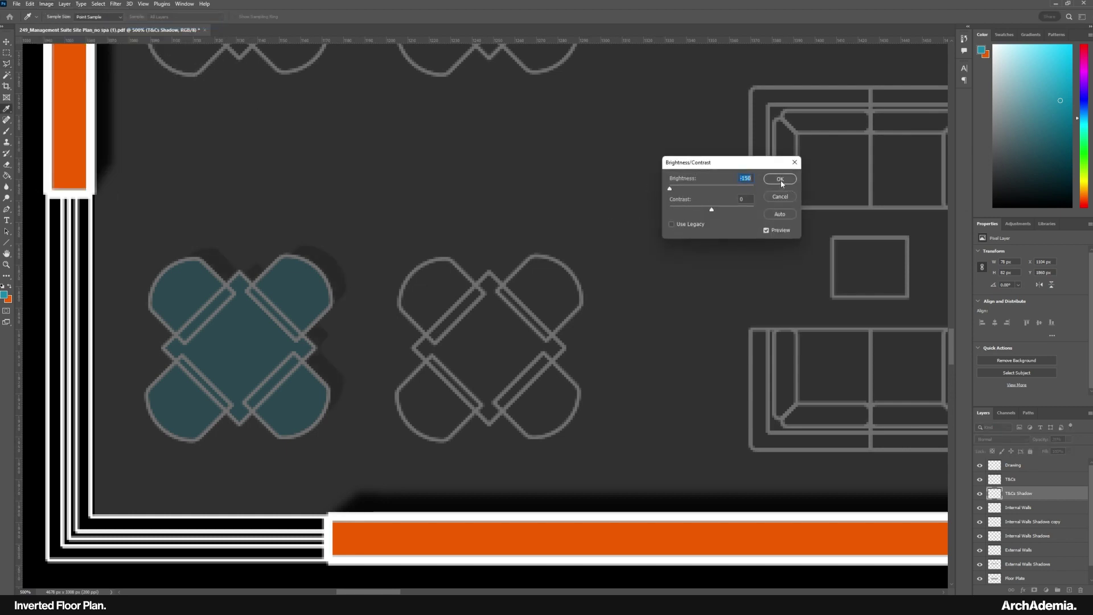
click(780, 180)
click(125, 5)
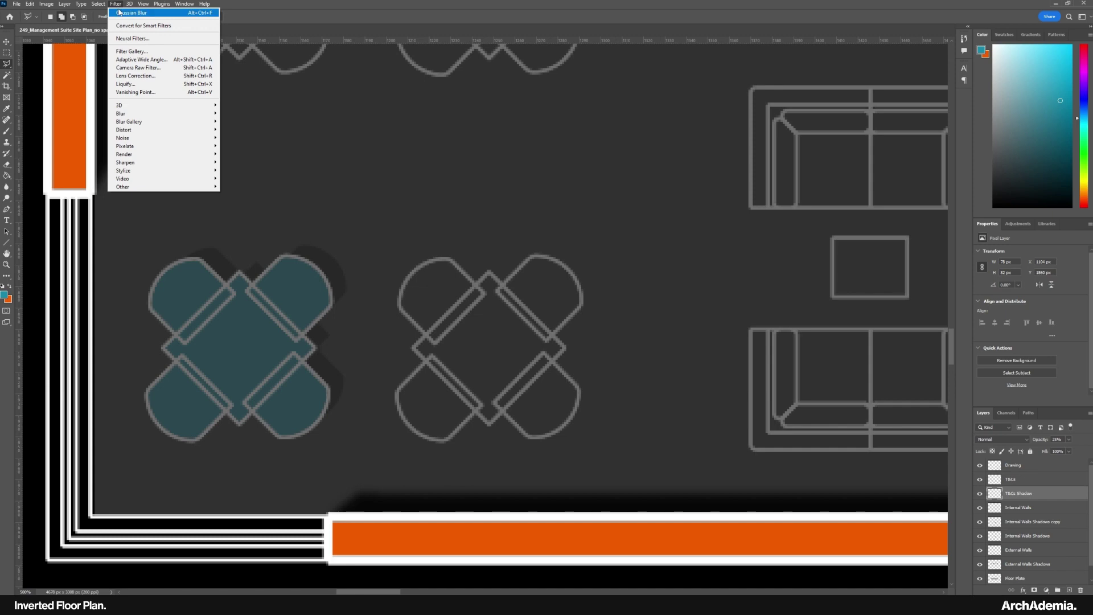
click(120, 12)
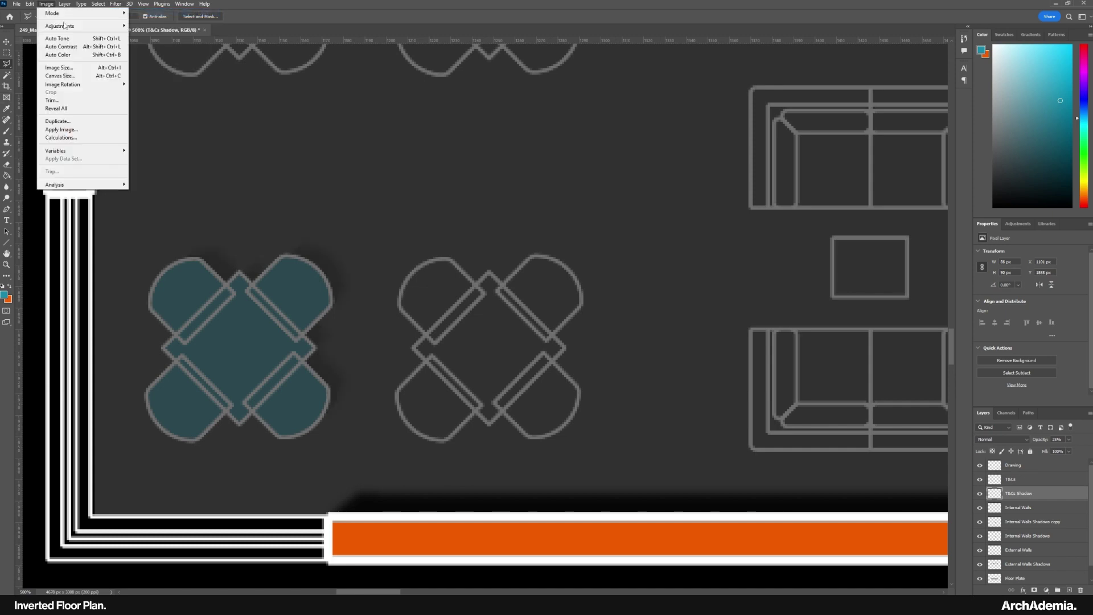
mouse_move(84, 25)
click(146, 27)
key(Escape)
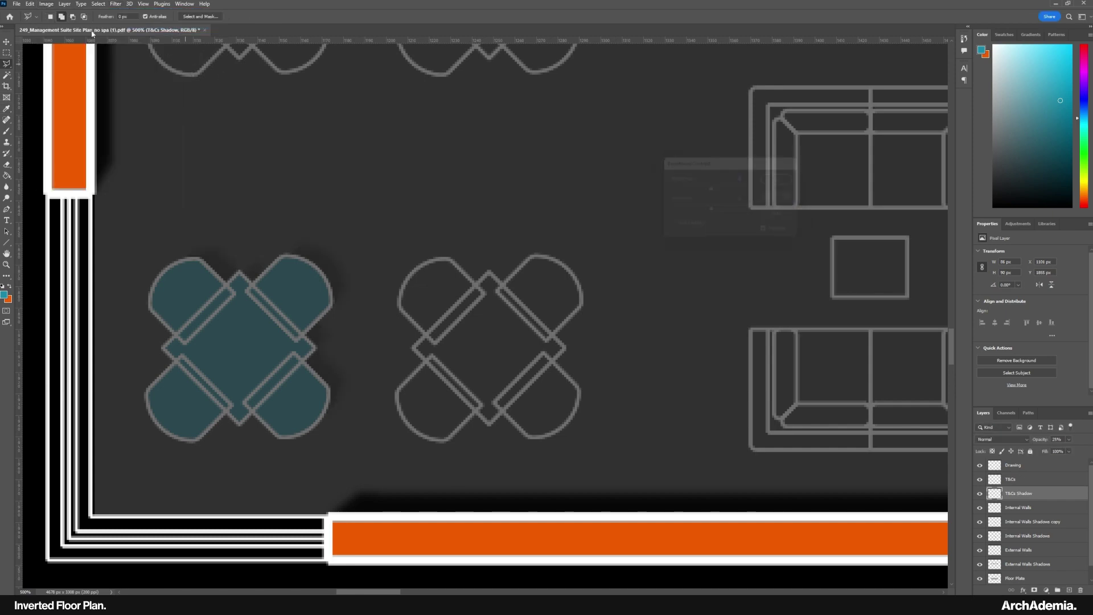
Darken the blurred T&Cs Shadow layer by taking its brightness to the minimum once more.
click(46, 3)
mouse_move(65, 25)
click(146, 25)
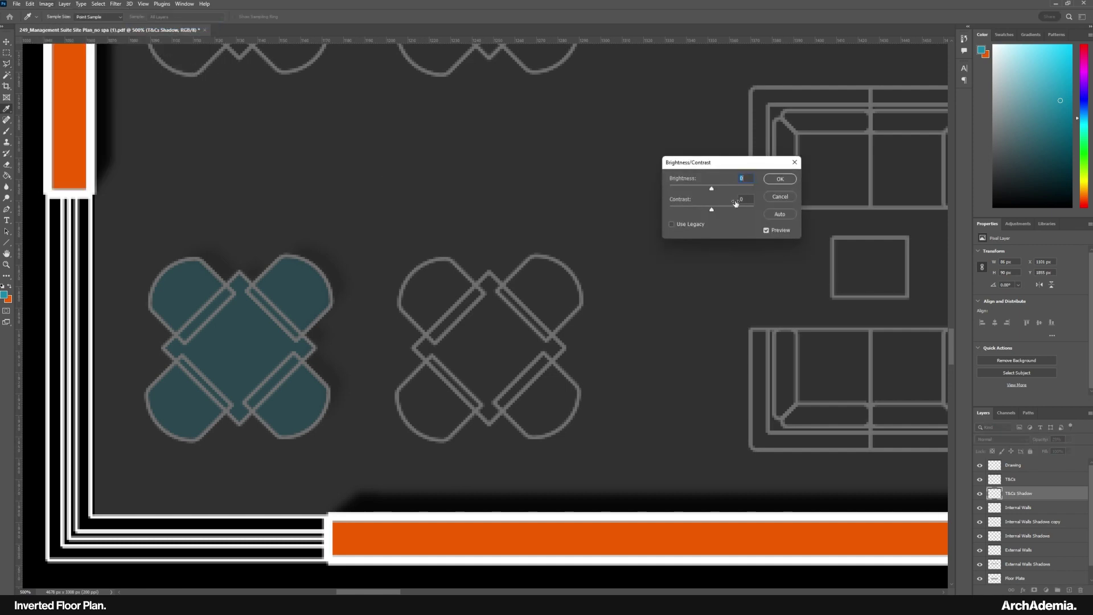
drag(711, 190, 650, 186)
key(Return)
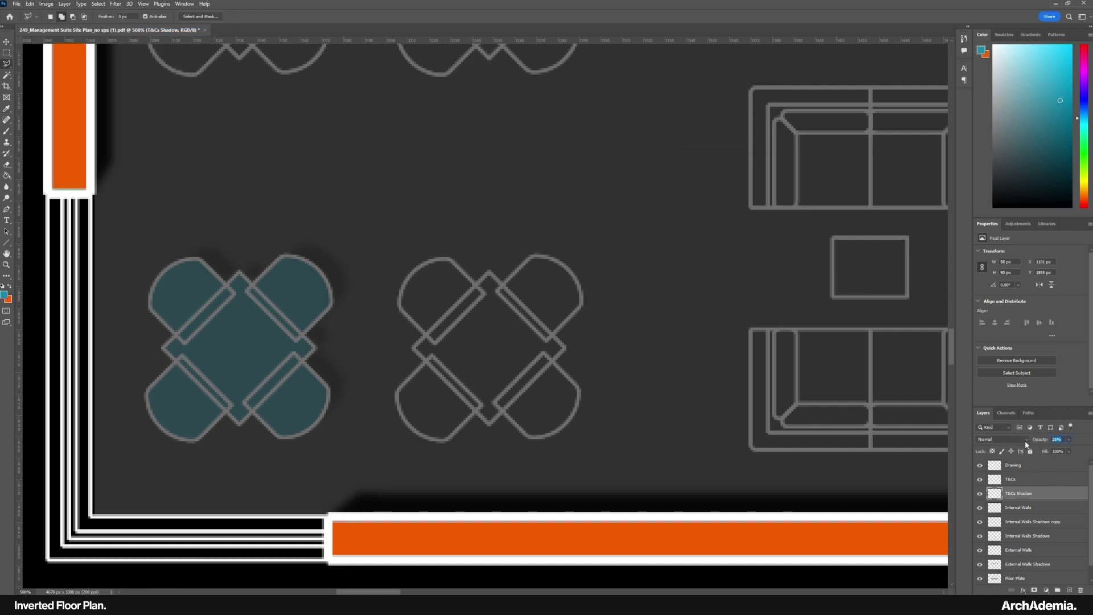
Try 50 percent opacity on the T&Cs Shadow layer, and settle on 35 percent.
text(50)
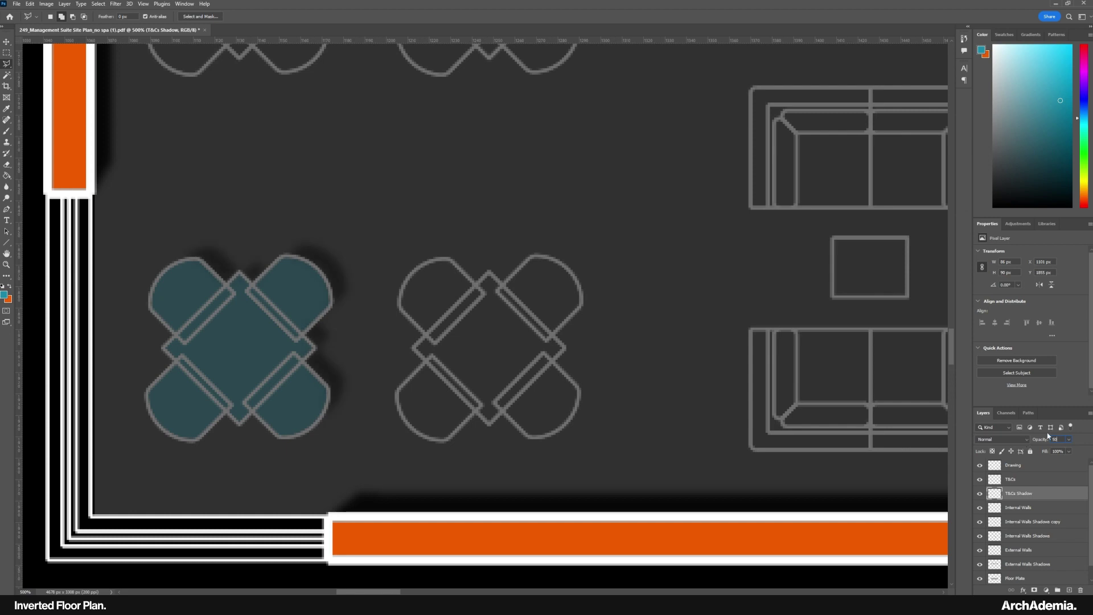
text(35)
click(6, 42)
drag(338, 403, 329, 407)
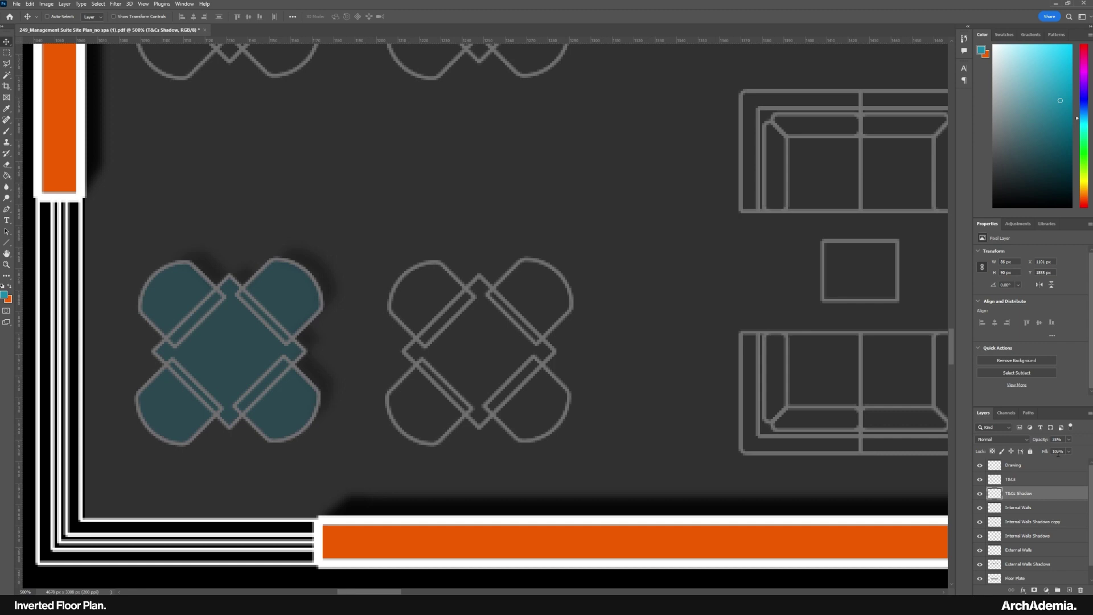
Try 35 percent opacity on the T&Cs layer, and settle on 20 percent.
click(1029, 477)
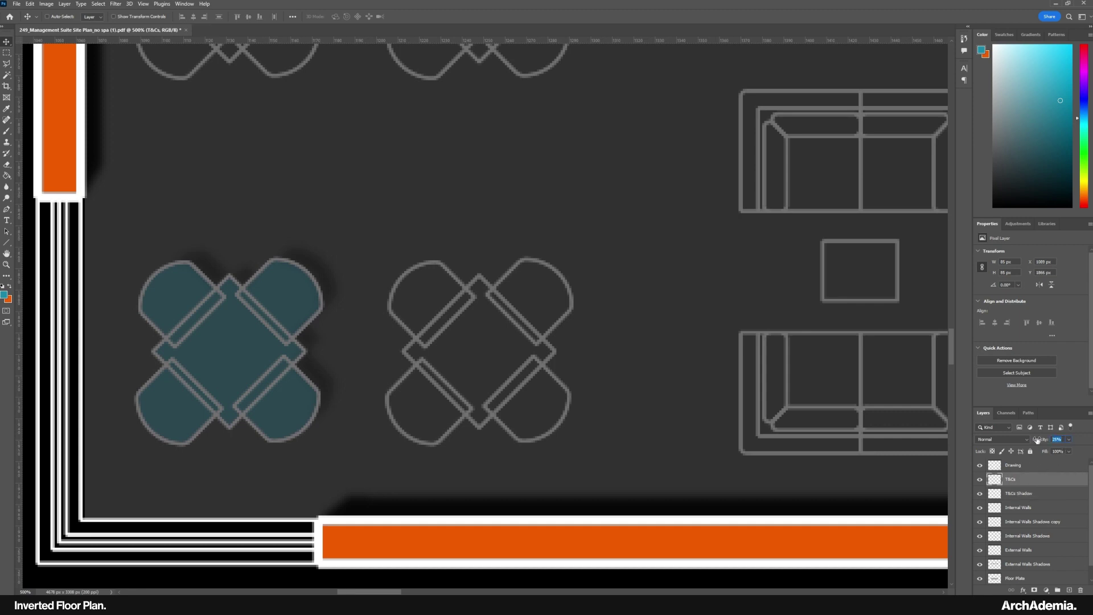
text(35)
text(20)
drag(316, 331, 308, 332)
Group the T&Cs and T&Cs Shadow layers and name the group Furniture.
scroll(1047, 497, down, 2)
scroll(1045, 499, up, 2)
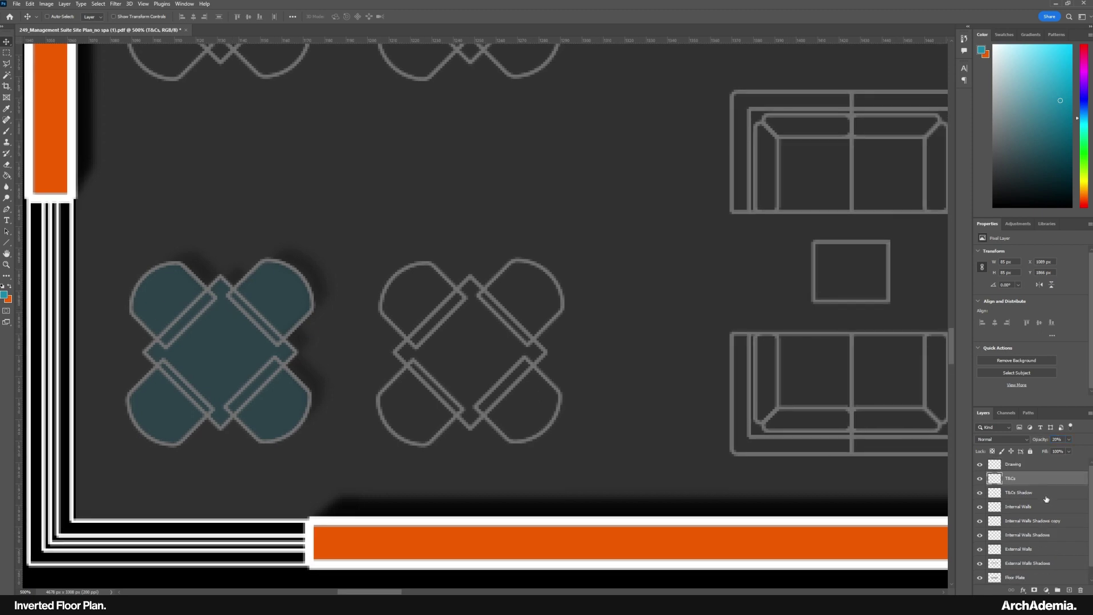
shift+click(1019, 495)
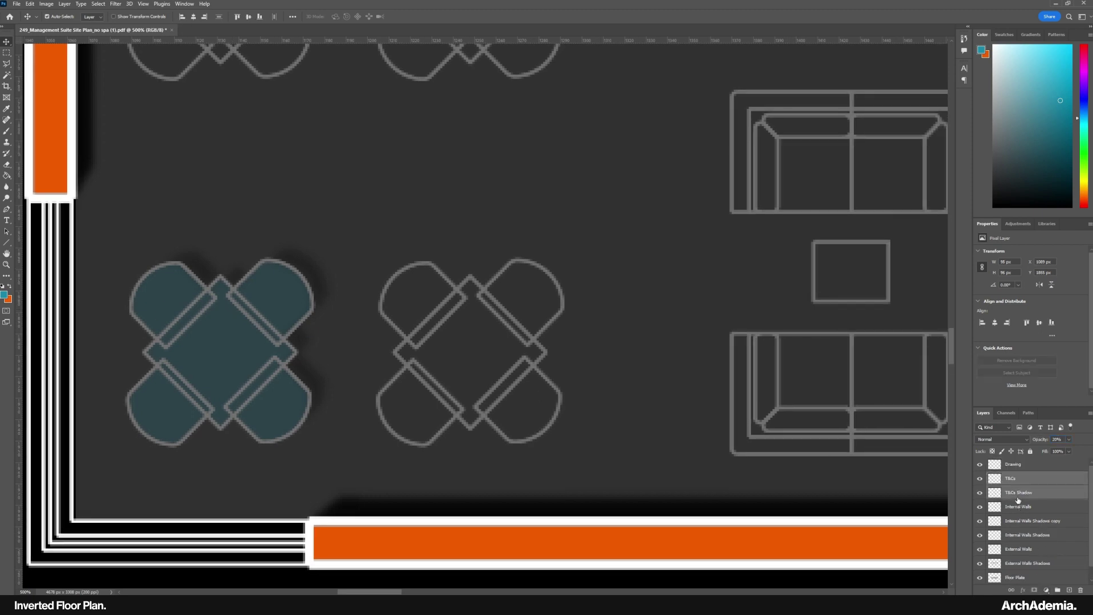
click(1058, 590)
double_click(1013, 478)
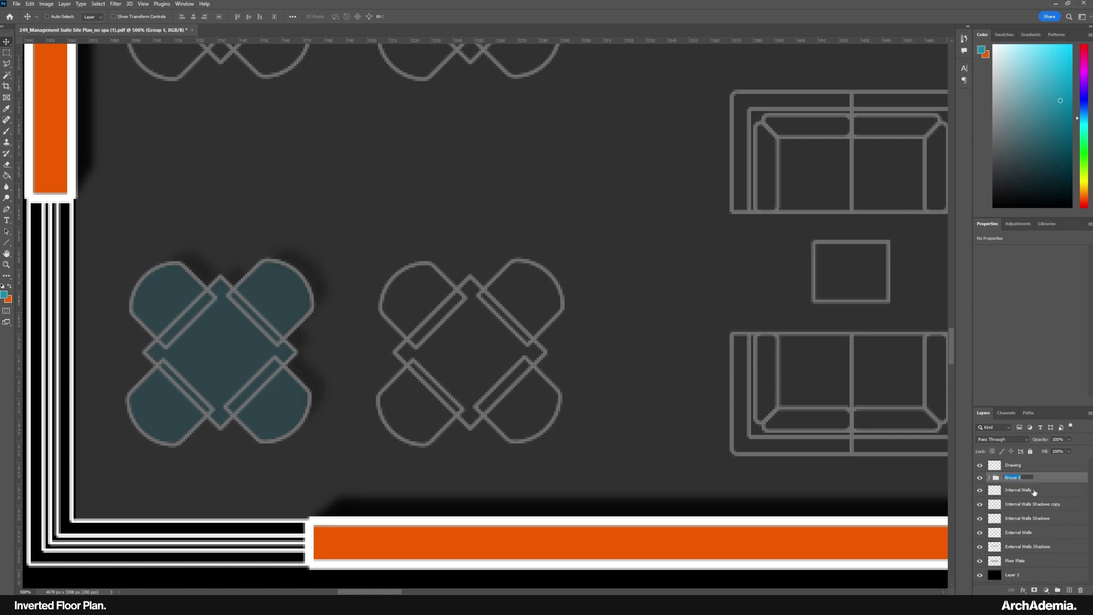
text(Furniture)
key(Return)
Duplicate the T&Cs and T&Cs Shadow layers inside the Furniture group and hide the two originals.
click(990, 478)
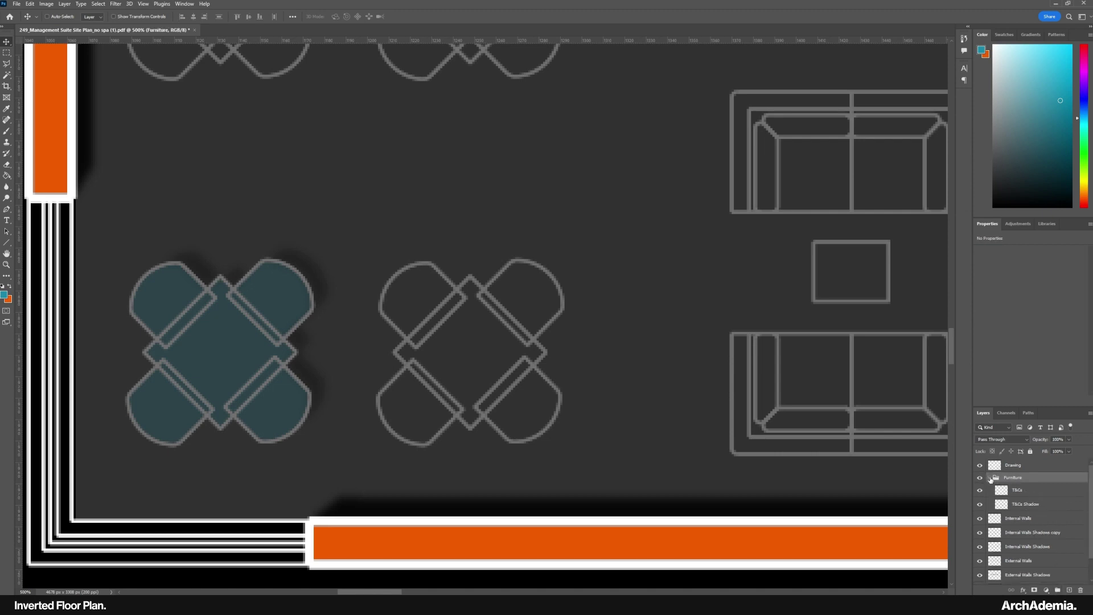
click(1022, 491)
shift+click(1030, 504)
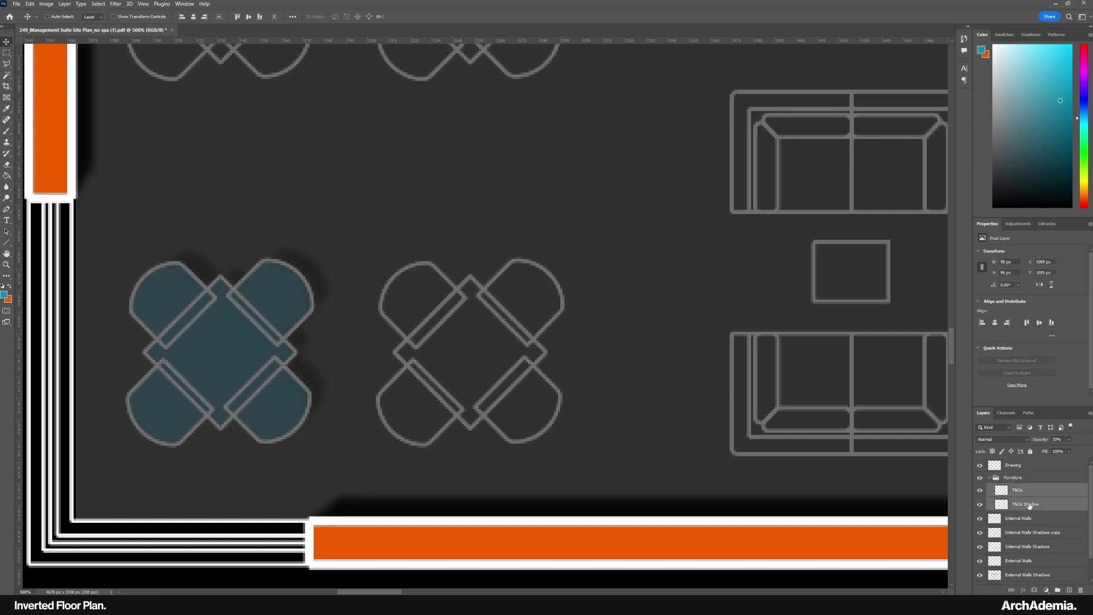
key(ctrl+j)
click(1039, 520)
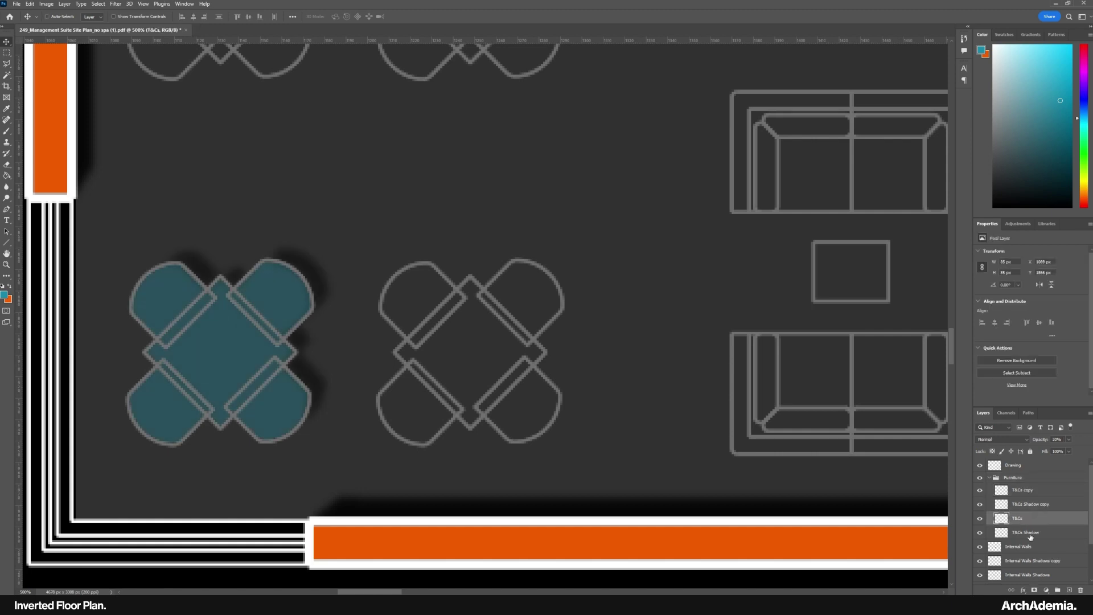
click(980, 532)
Merge the T&Cs copy and T&Cs Shadow copy layers and rename the result T&Cs FULL.
click(1023, 504)
shift+click(1027, 491)
right_click(1033, 488)
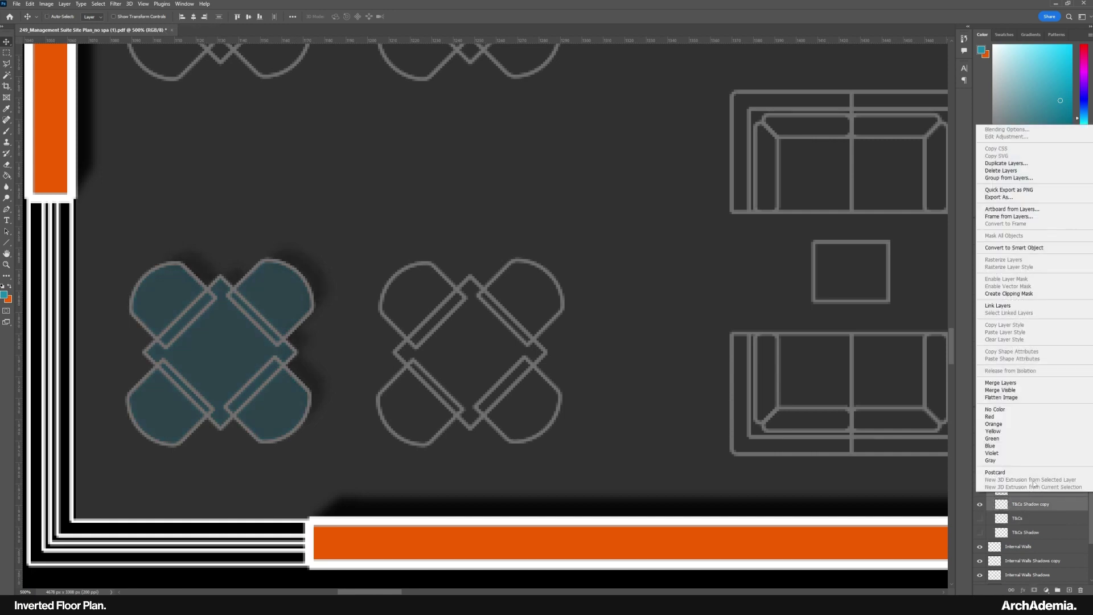
click(1000, 383)
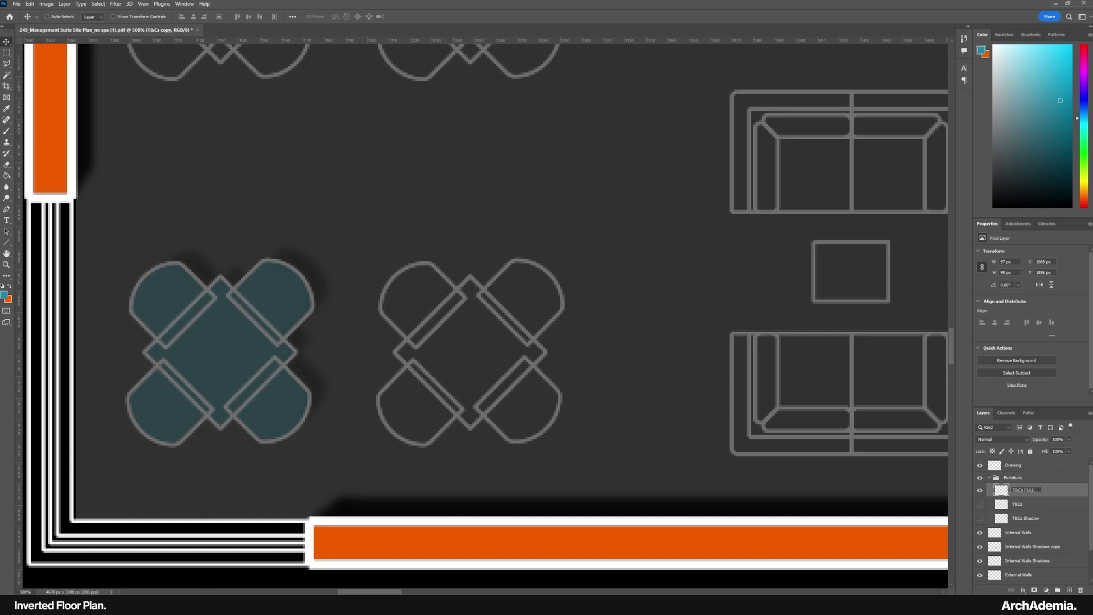
key(Return)
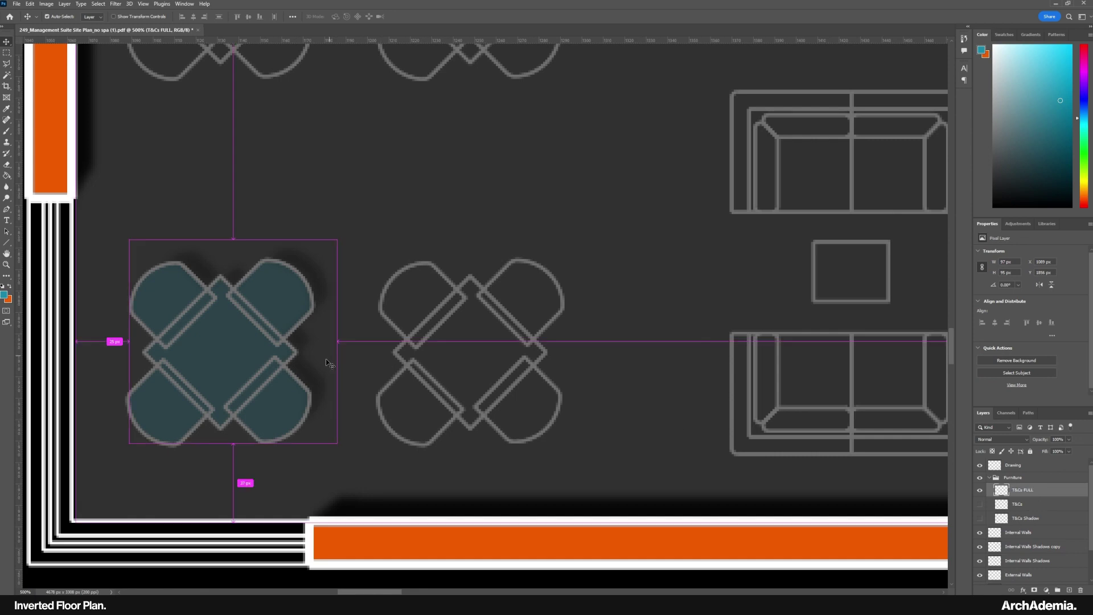
Copy the filled table and chairs onto the empty set beside it, nudging the copy to match the linework.
drag(230, 353, 434, 408)
key(Right)
key(Right)
Copy the pair of filled table sets onto the two rows of tables above.
shift+click(1026, 506)
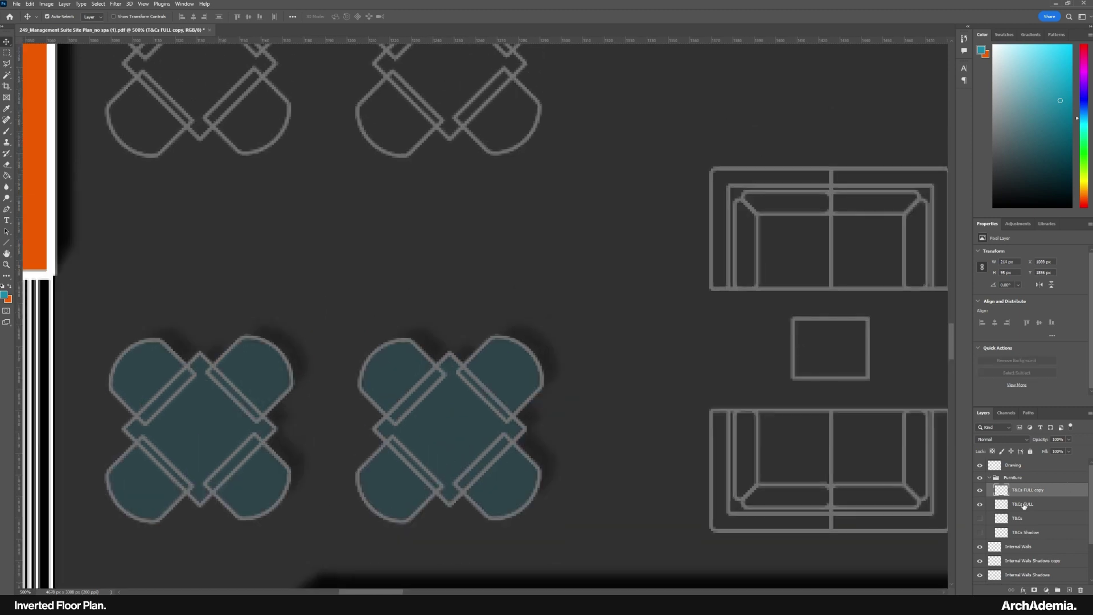
drag(306, 387, 223, 311)
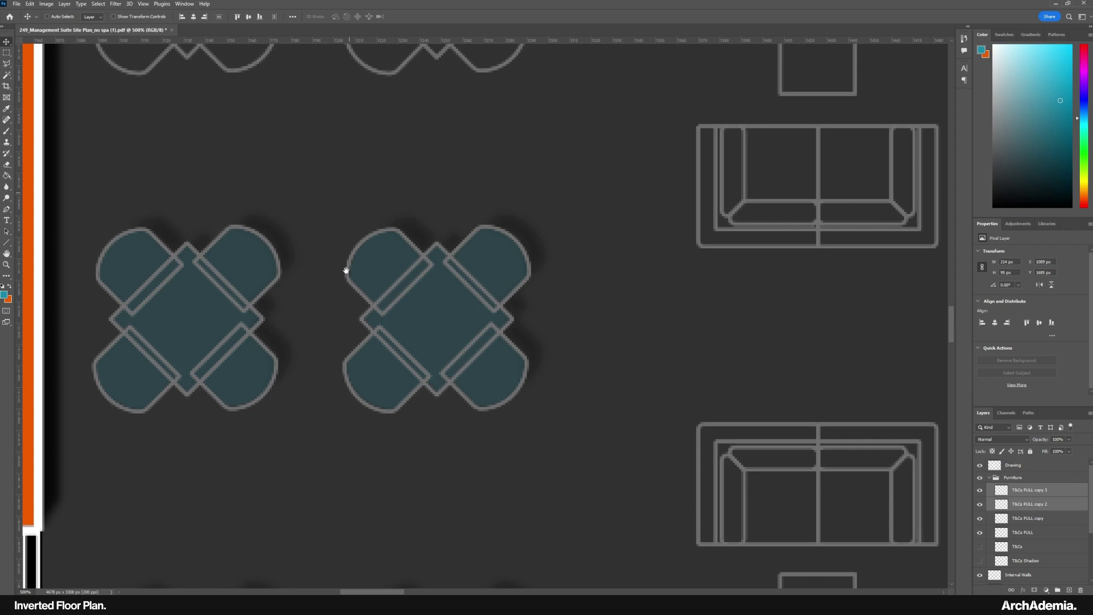
drag(347, 271, 334, 435)
drag(270, 504, 266, 176)
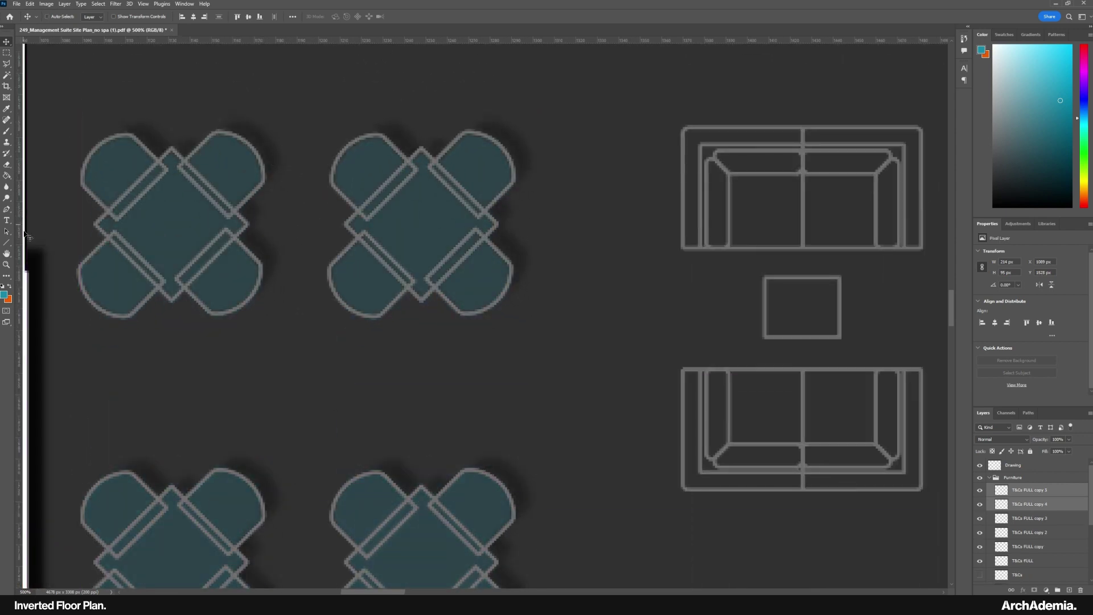
Paint the lower pair of sofas and coffee table in the reception area teal on a new layer named Sofas.
click(6, 264)
right_click(205, 179)
click(222, 186)
click(362, 357)
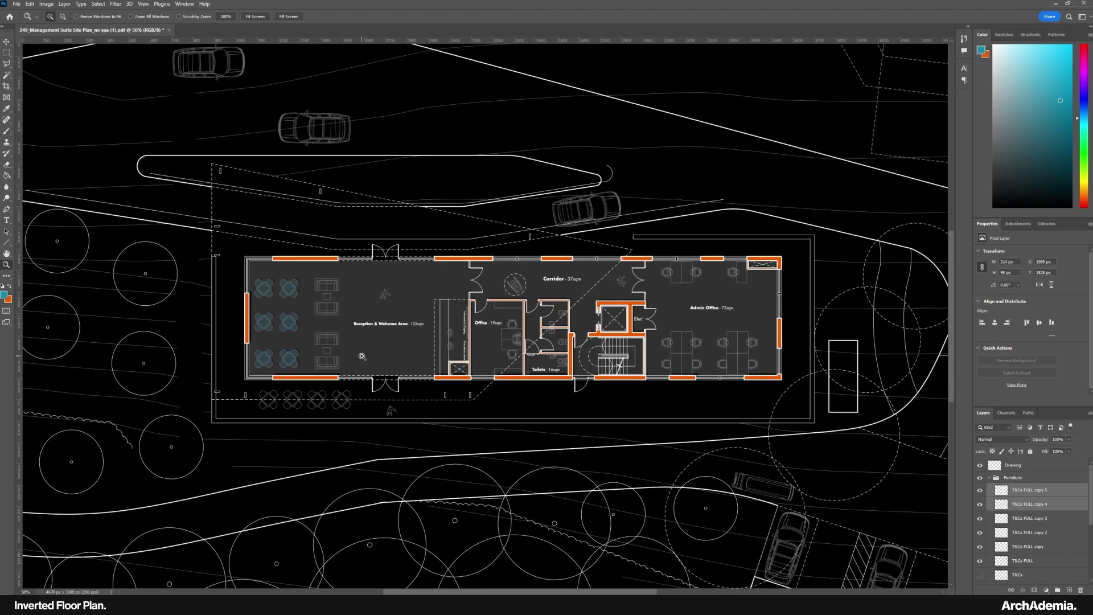
click(361, 357)
drag(361, 359, 315, 371)
click(303, 349)
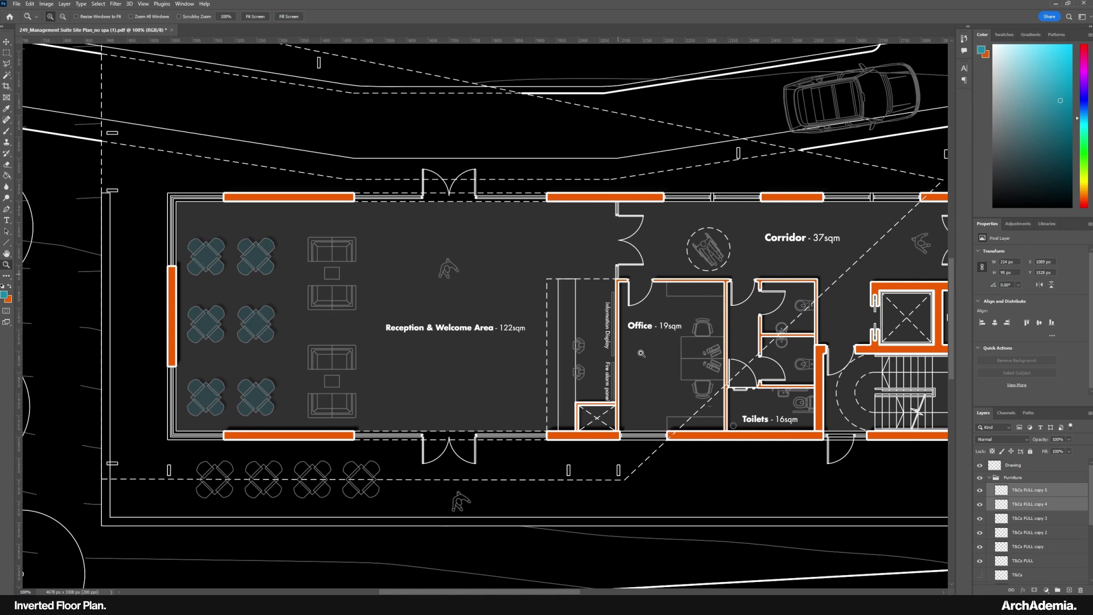
drag(485, 383, 483, 406)
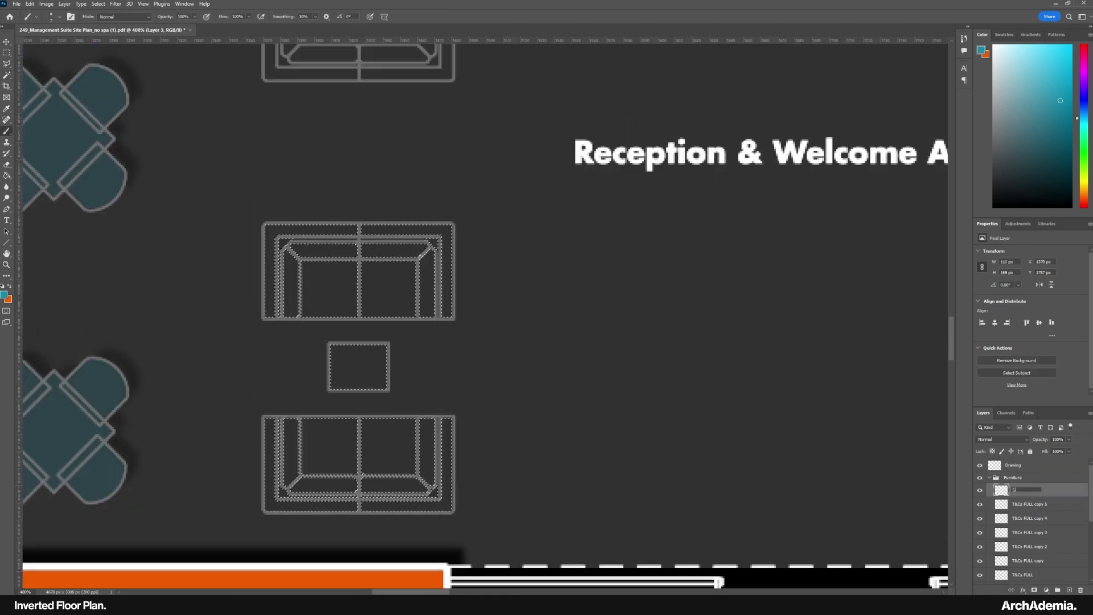
mouse_move(273, 239)
mouse_down()
mouse_move(438, 242)
mouse_move(432, 495)
mouse_up()
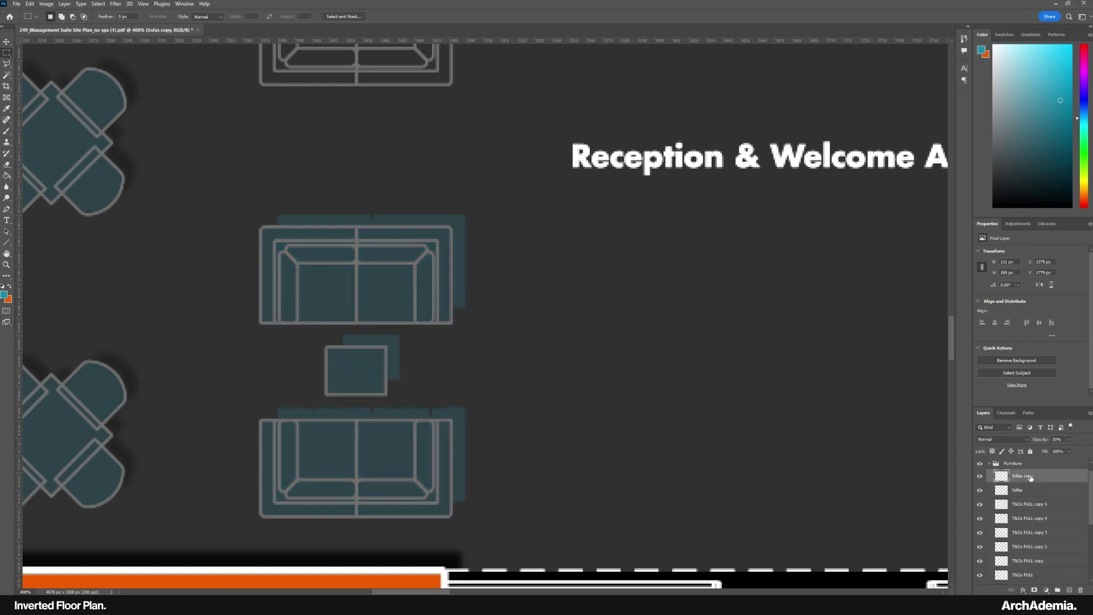
Desaturate the offset Sofas Shadow layer.
click(46, 3)
mouse_move(60, 26)
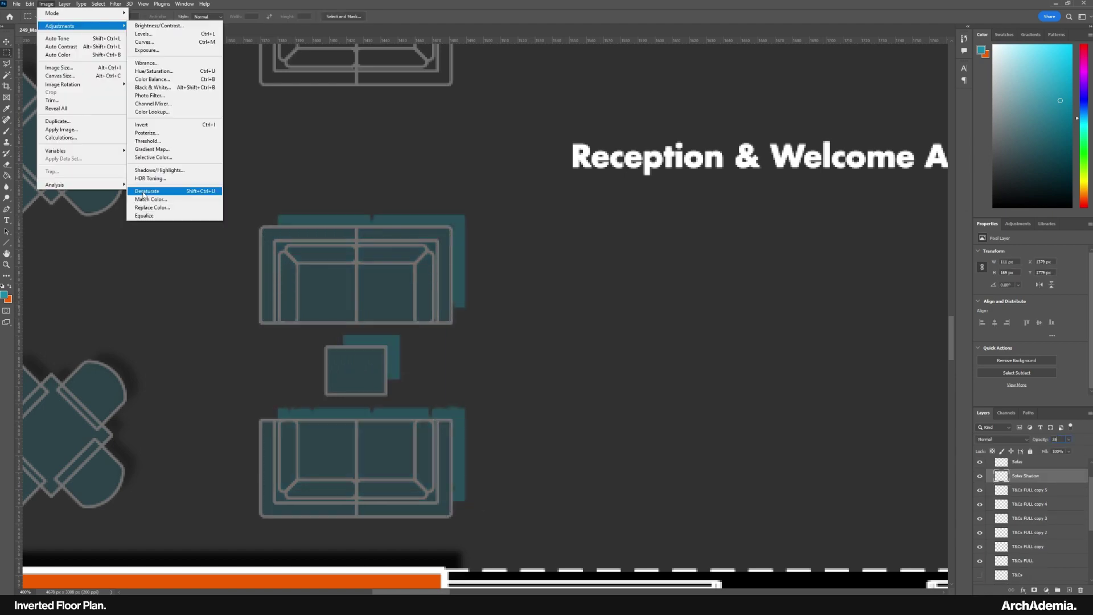
click(147, 191)
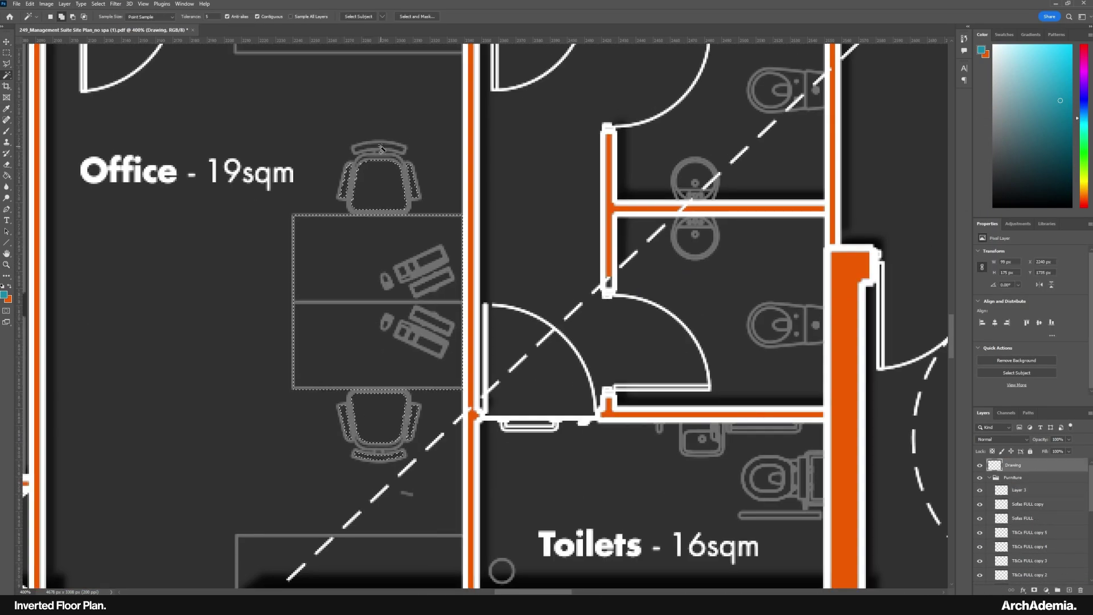
Paint the selected desks and chairs in the 19sqm office teal on the new layer.
drag(376, 302, 467, 162)
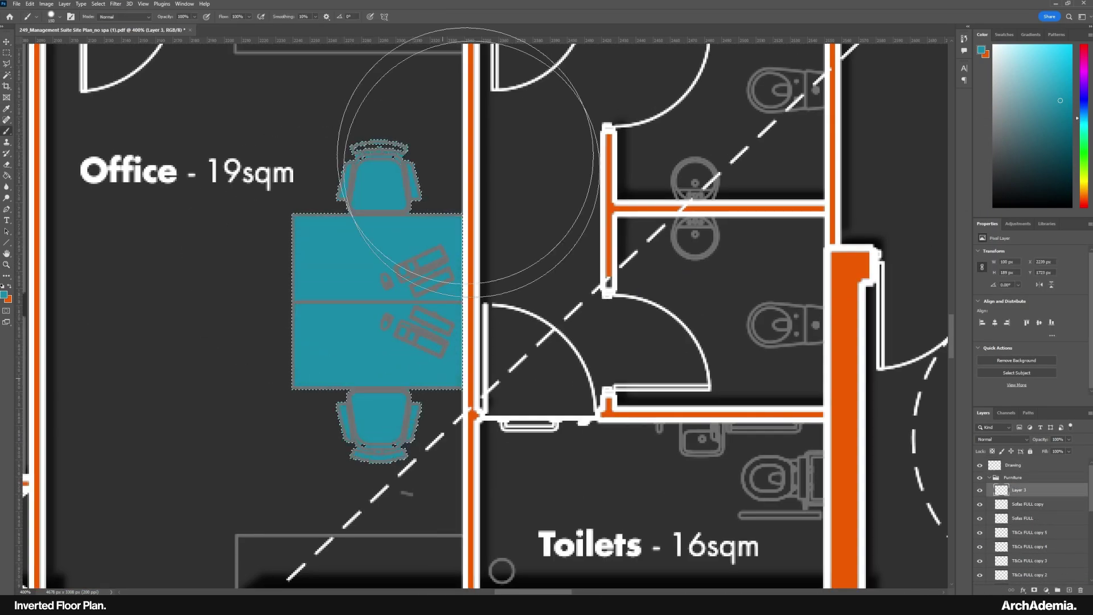
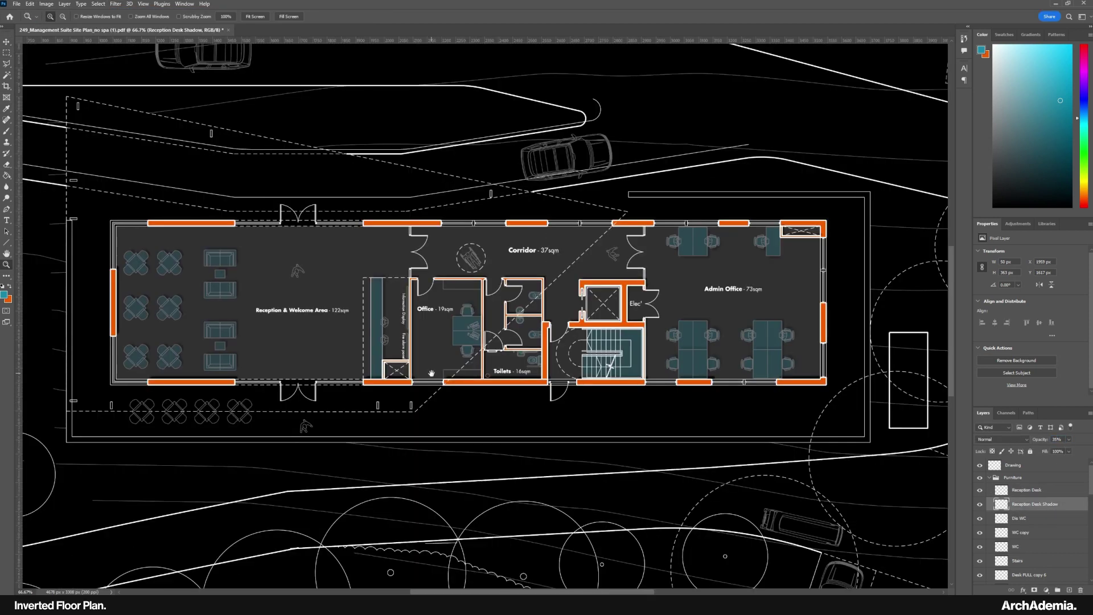
Add a new layer named Shadows directly beneath the WC layer for the toilet fixtures.
click(532, 321)
click(535, 342)
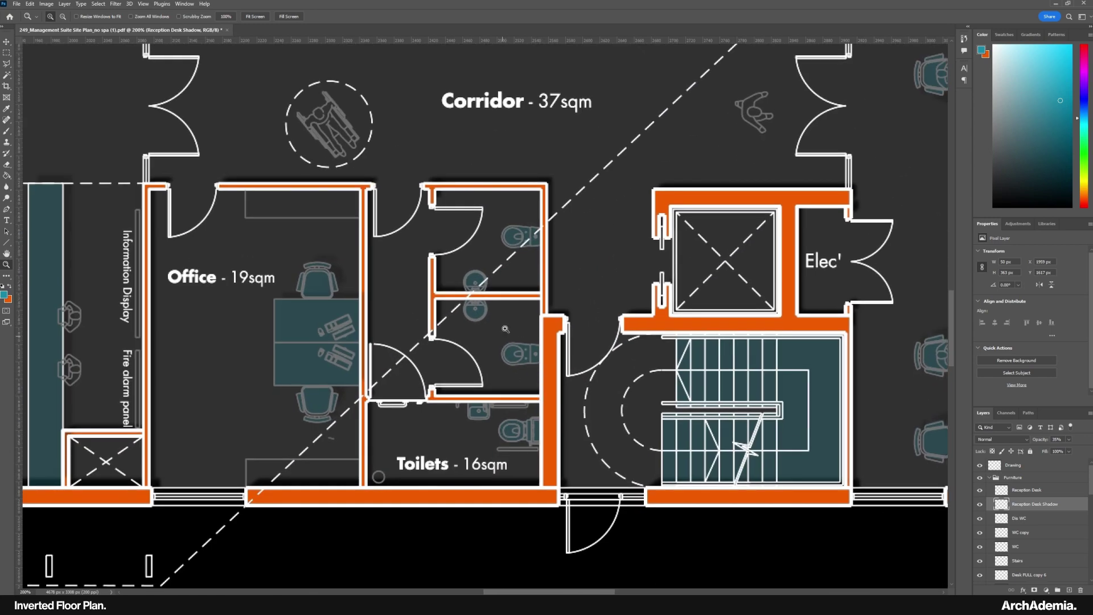
click(505, 329)
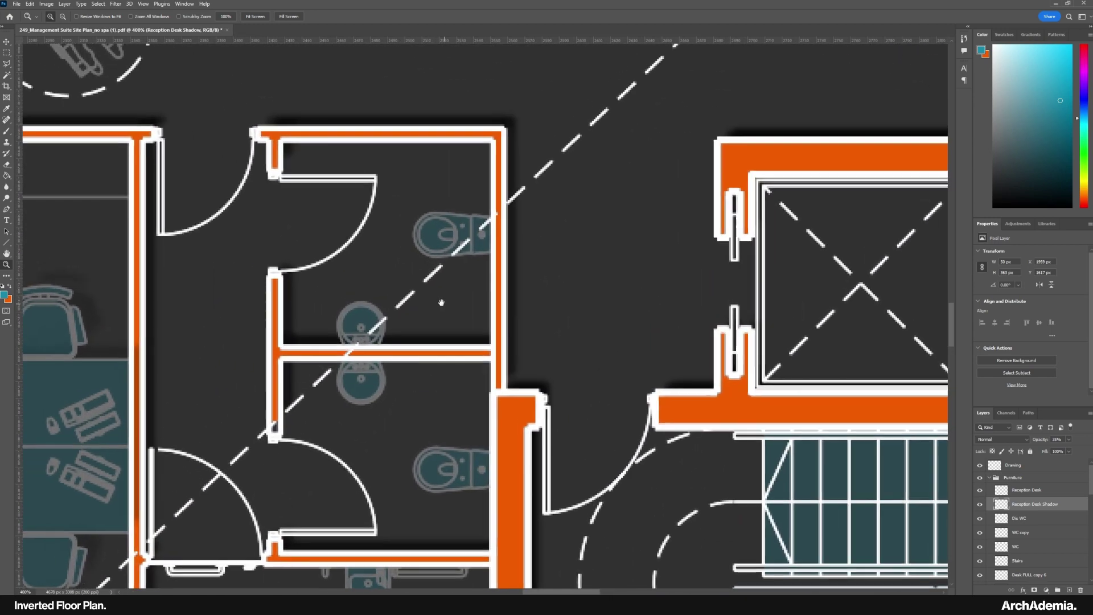
click(1023, 530)
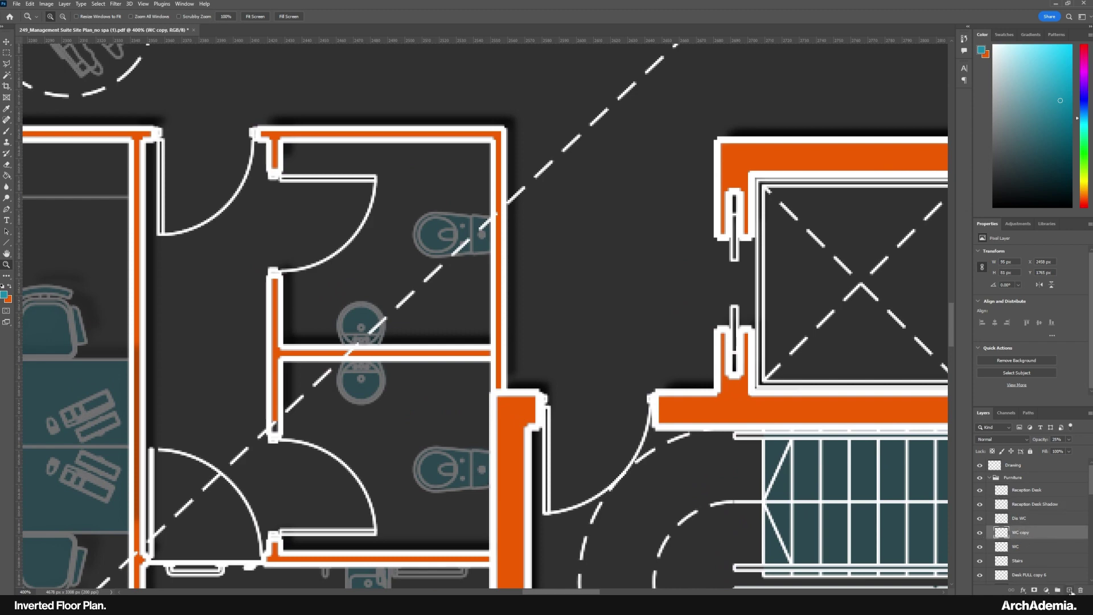
scroll(1044, 530, down, 1)
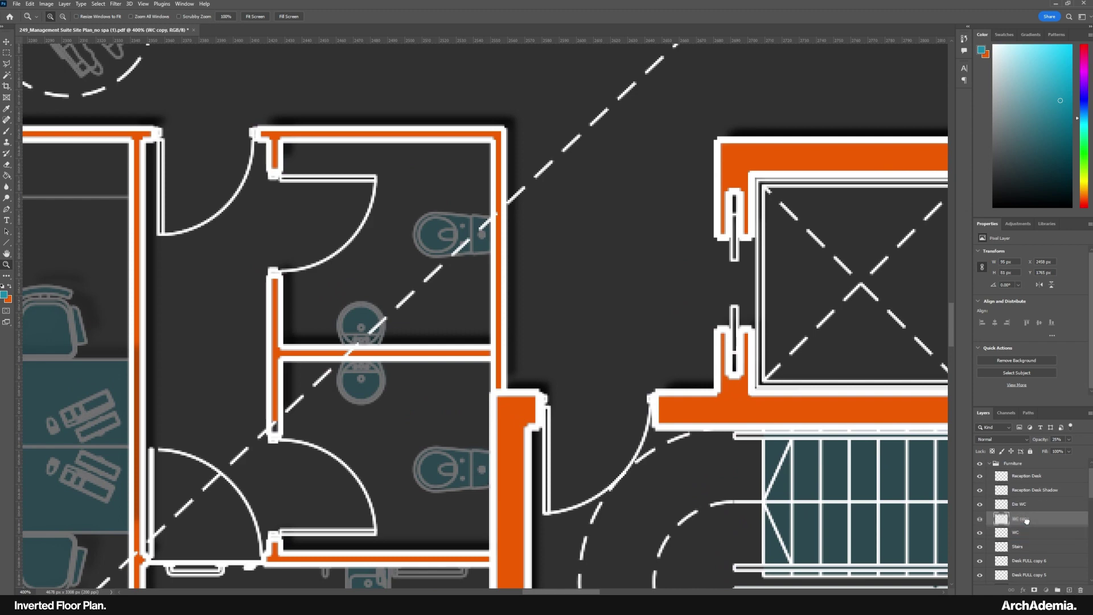
click(1070, 590)
drag(1029, 522, 1026, 552)
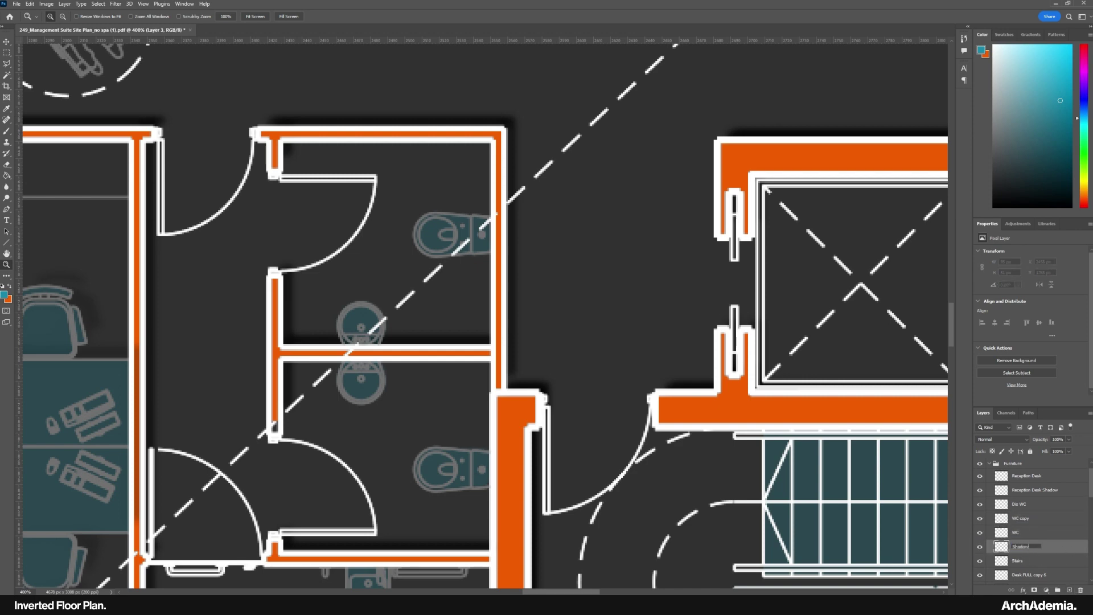
text(s)
click(1068, 550)
Set the foreground colour to black and brush shadows along the edges of the uppermost toilet and its washbasin.
click(4, 294)
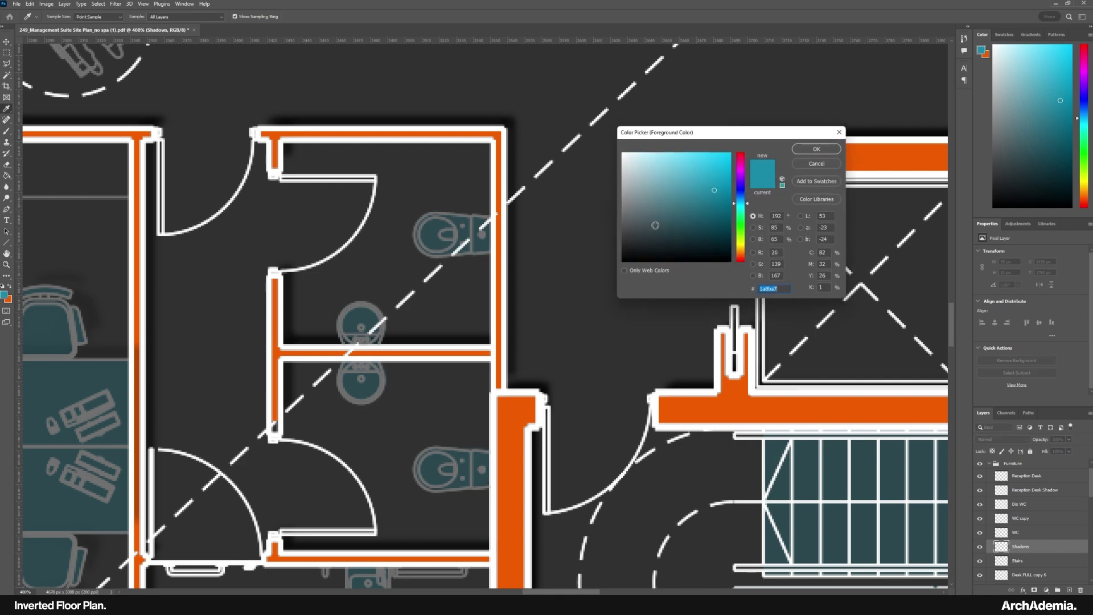
drag(654, 224, 624, 262)
click(815, 149)
click(6, 131)
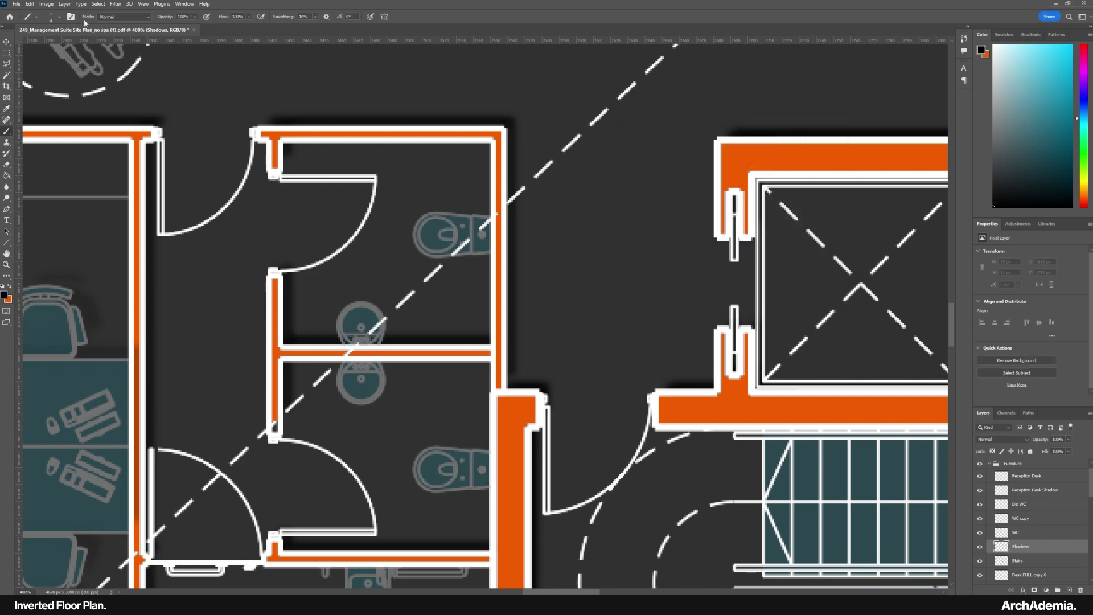
click(62, 17)
click(458, 213)
drag(430, 210, 492, 210)
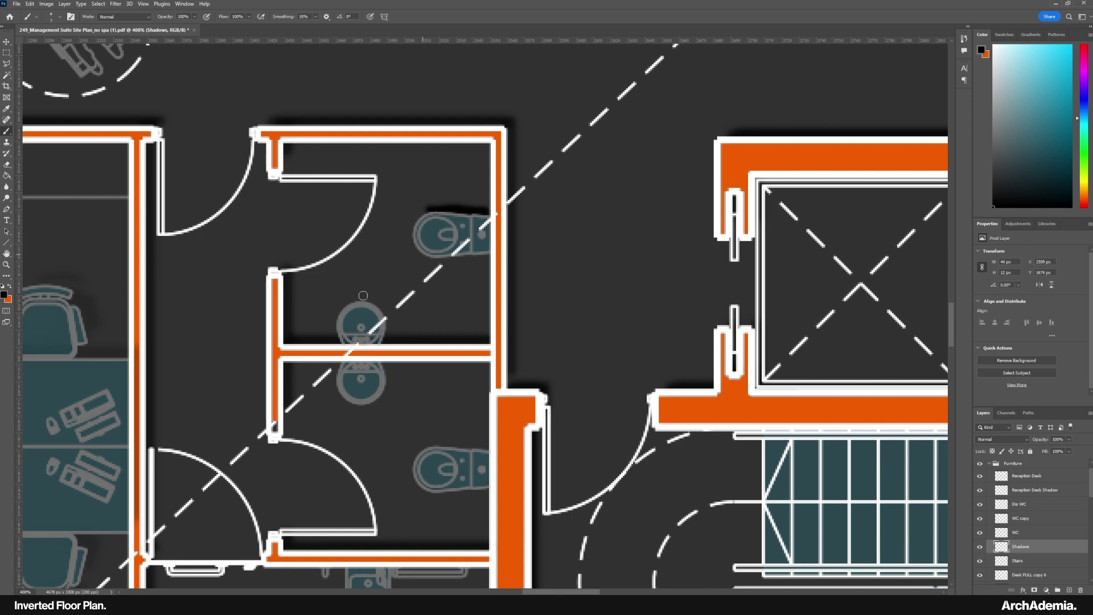
mouse_move(356, 299)
mouse_down()
mouse_move(383, 311)
mouse_move(386, 336)
mouse_up()
Set the Shadows layer's opacity to 35 percent and brush shadows around the remaining toilets and washbasins.
click(1040, 442)
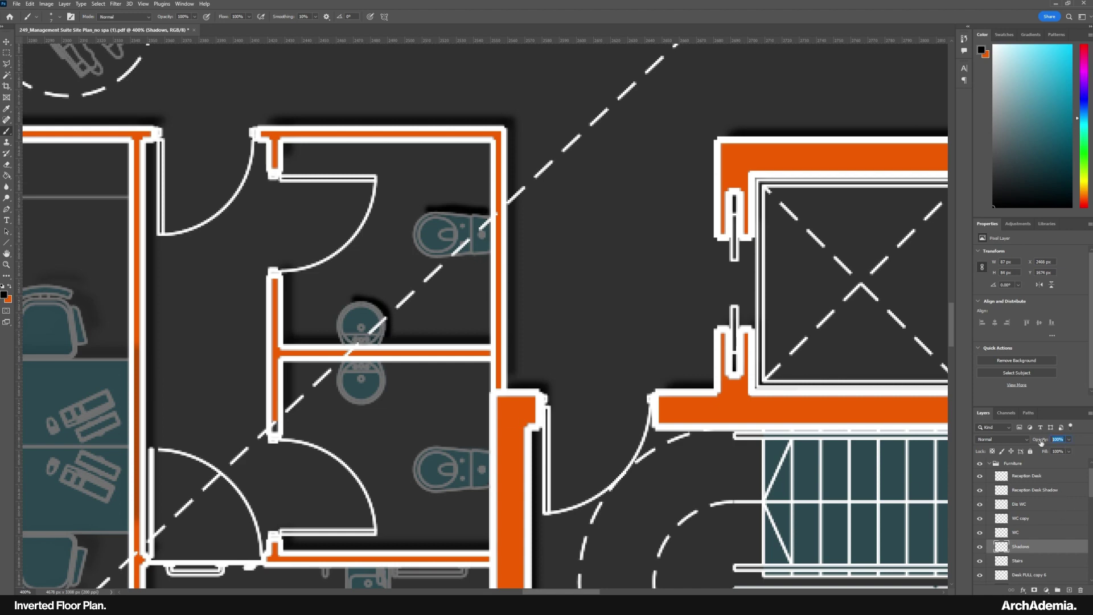
text(35)
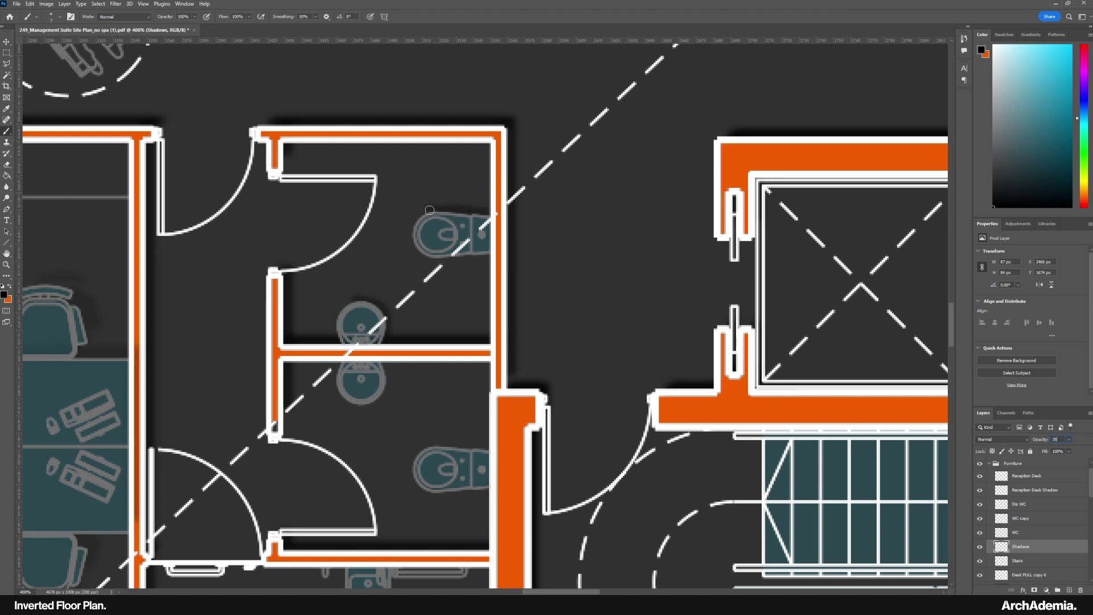
text(p)
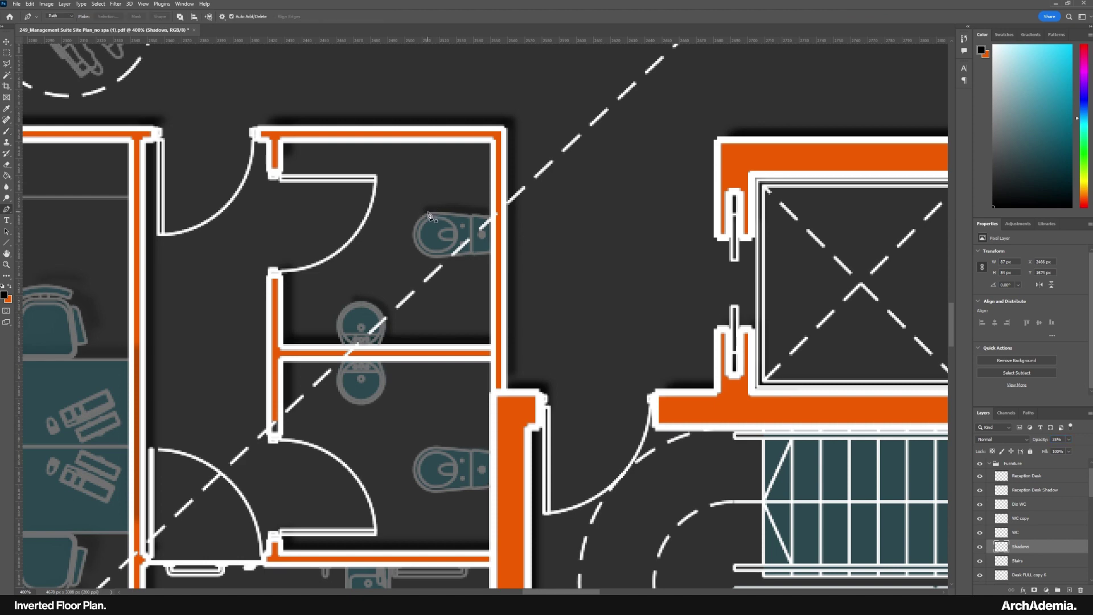
click(7, 131)
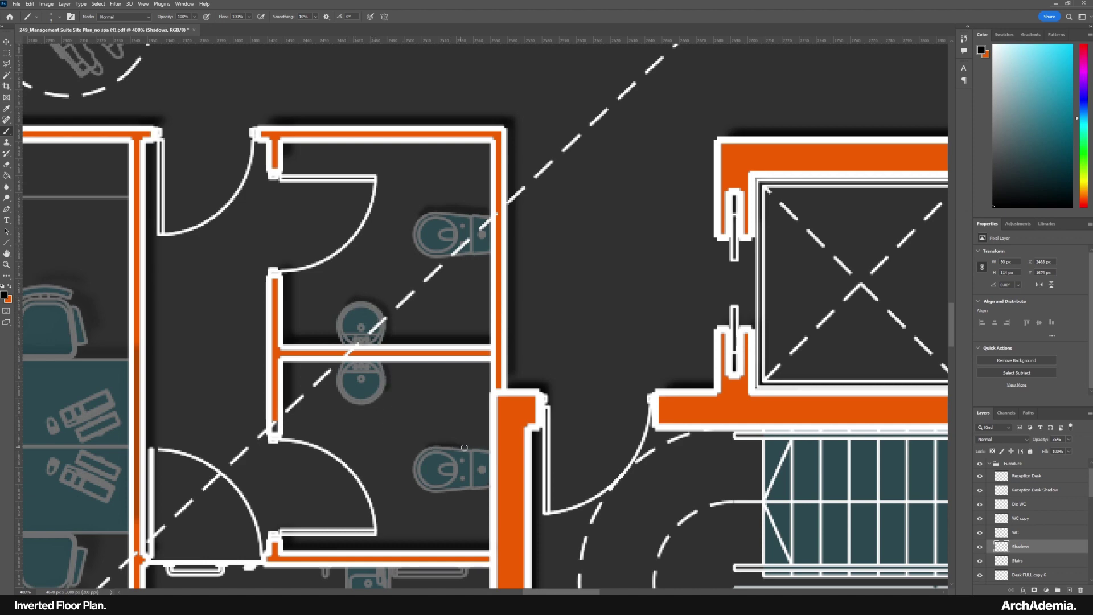
scroll(487, 448, down, 5)
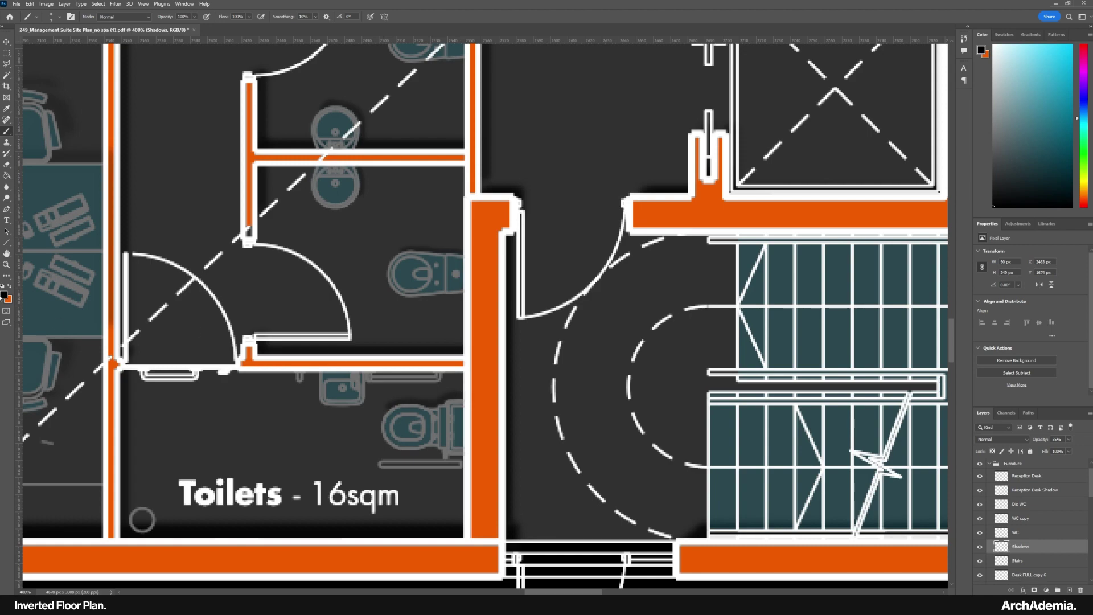
key(z)
key(ctrl+0)
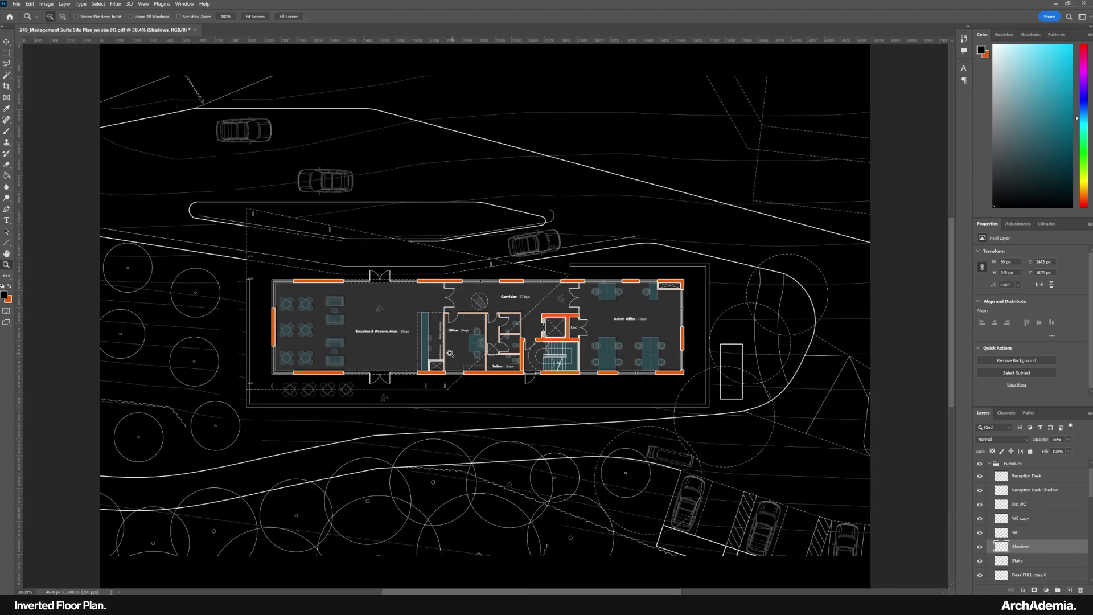
click(450, 353)
click(450, 353)
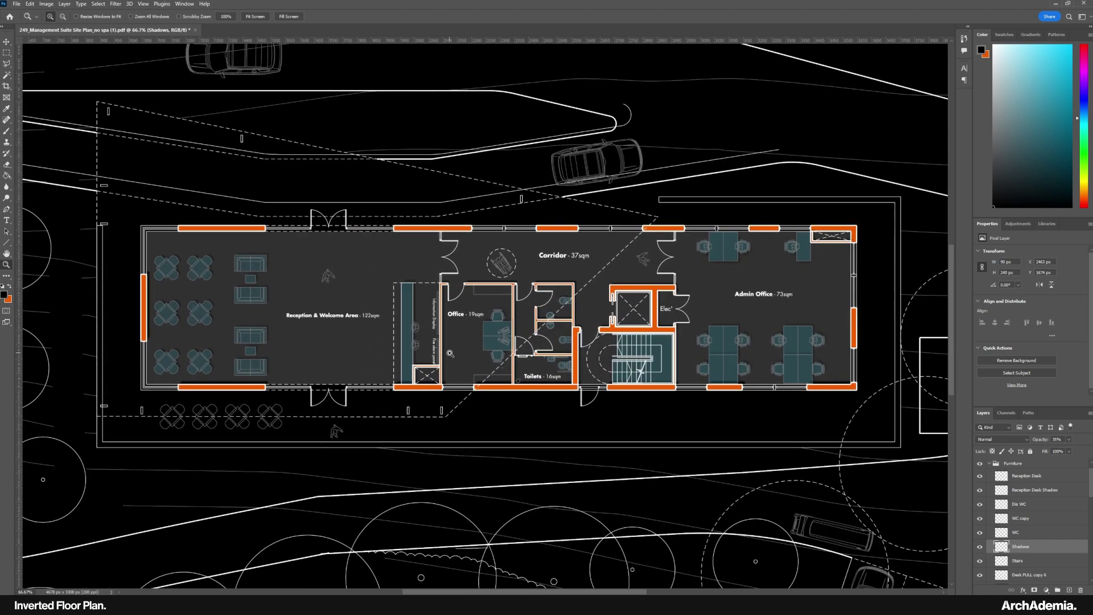
Add a new layer at the top of the Furniture group.
click(481, 314)
click(484, 314)
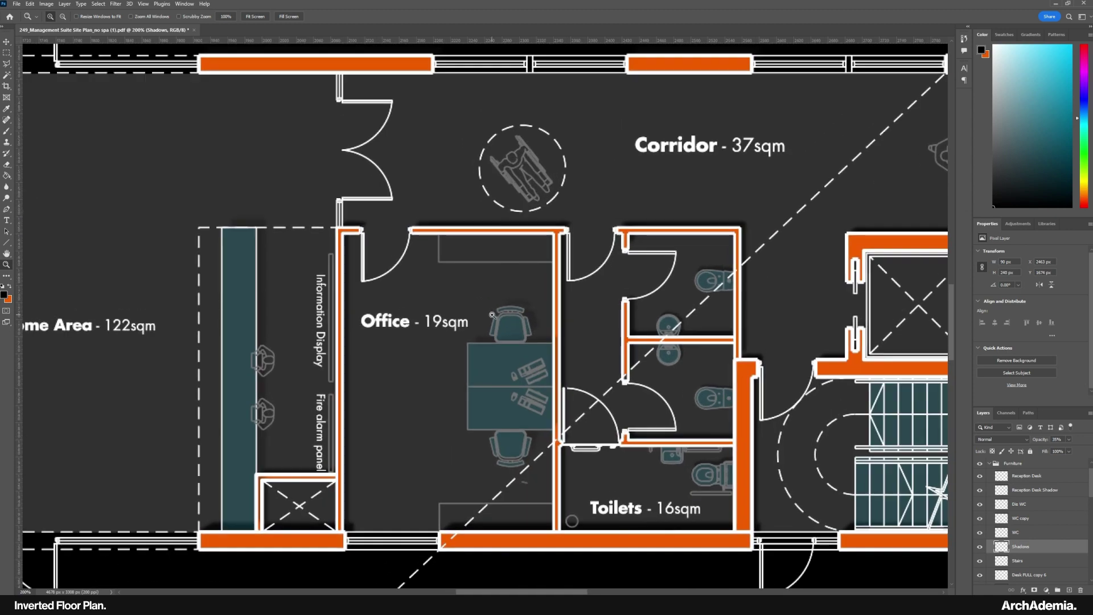
drag(457, 317, 559, 325)
click(596, 268)
key(ctrl+shift+alt+n)
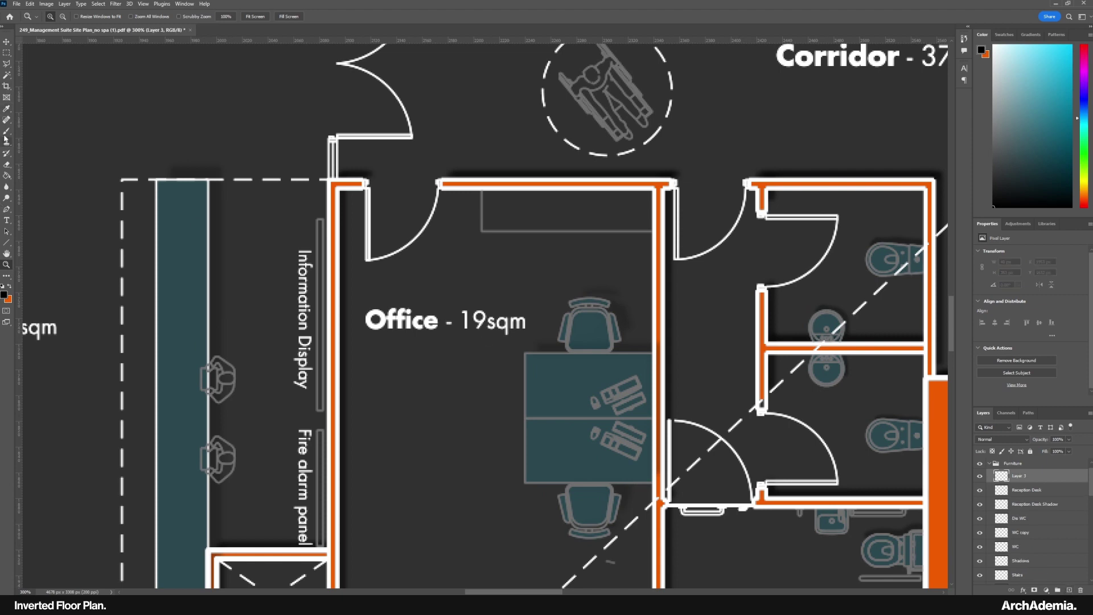
Select the insides of both cabinet outlines in the 19sqm office from the Drawing layer with the Magic Wand.
click(7, 75)
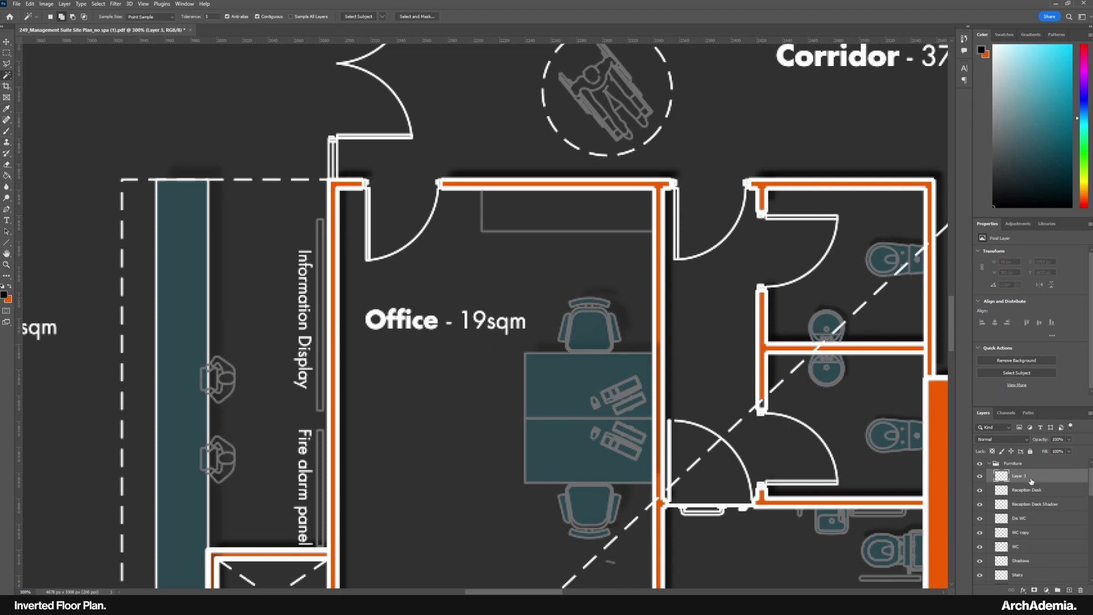
scroll(1032, 481, up, 1)
click(1019, 465)
scroll(488, 392, down, 5)
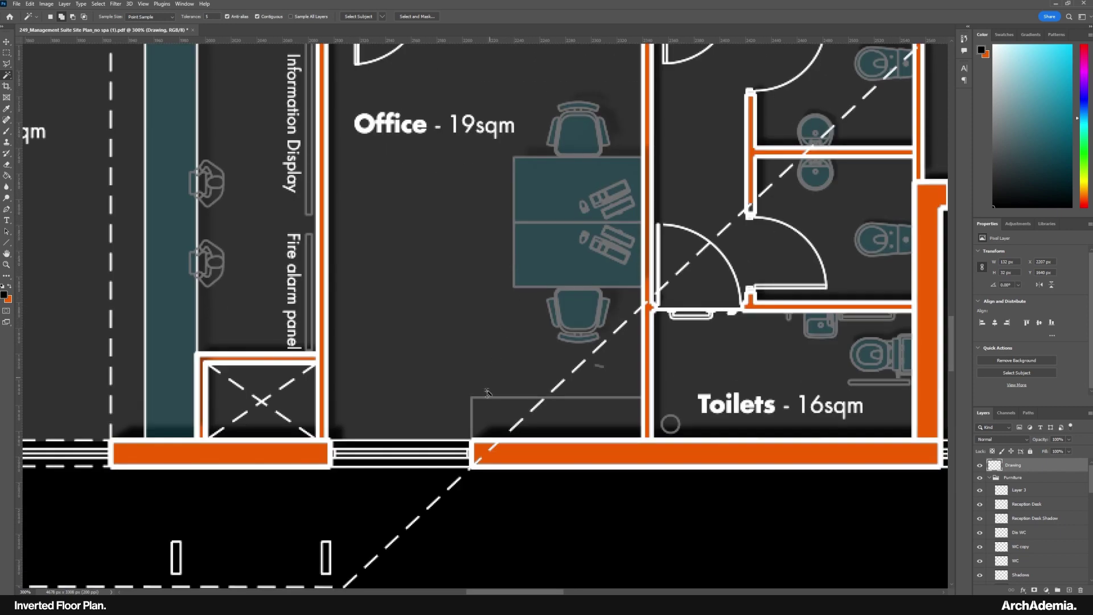
shift+click(490, 409)
scroll(504, 316, up, 3)
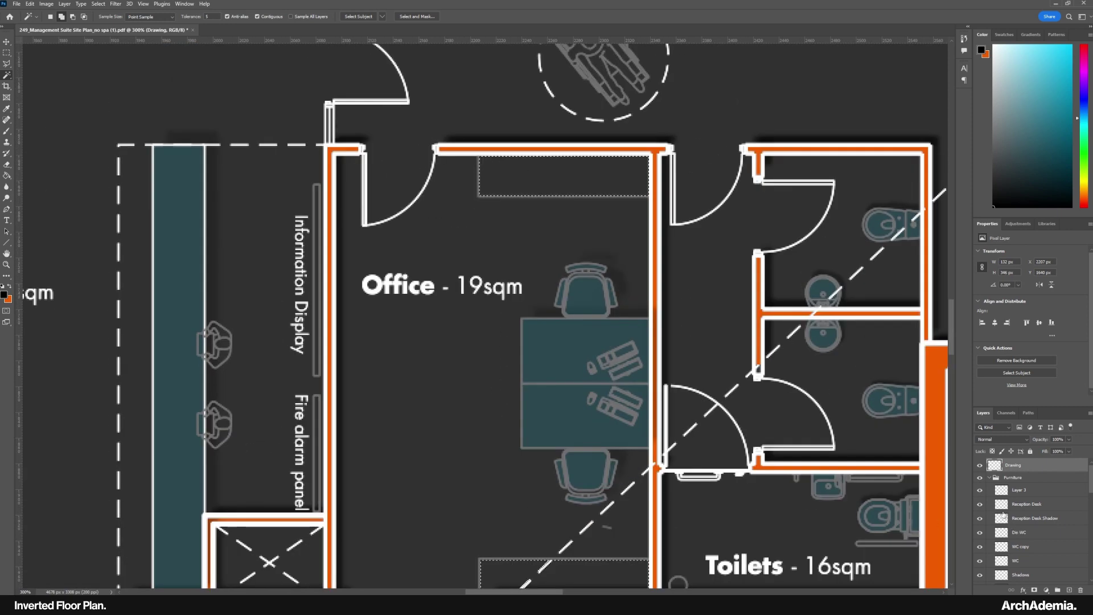
Rename the new layer in the Furniture group to Cabinets.
double_click(1018, 489)
text(C)
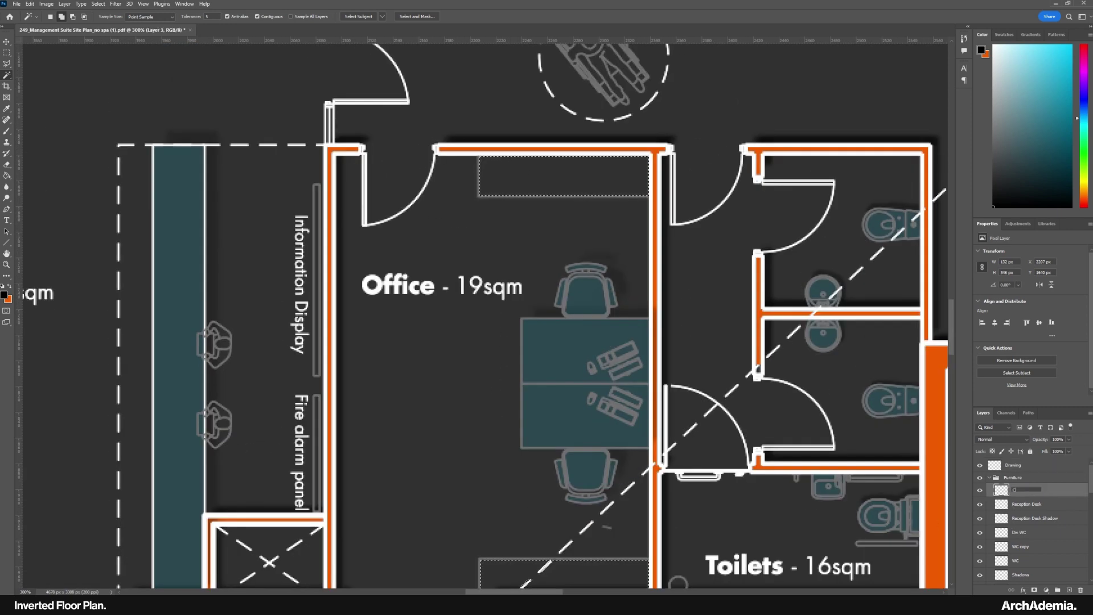
text(abinets)
key(Return)
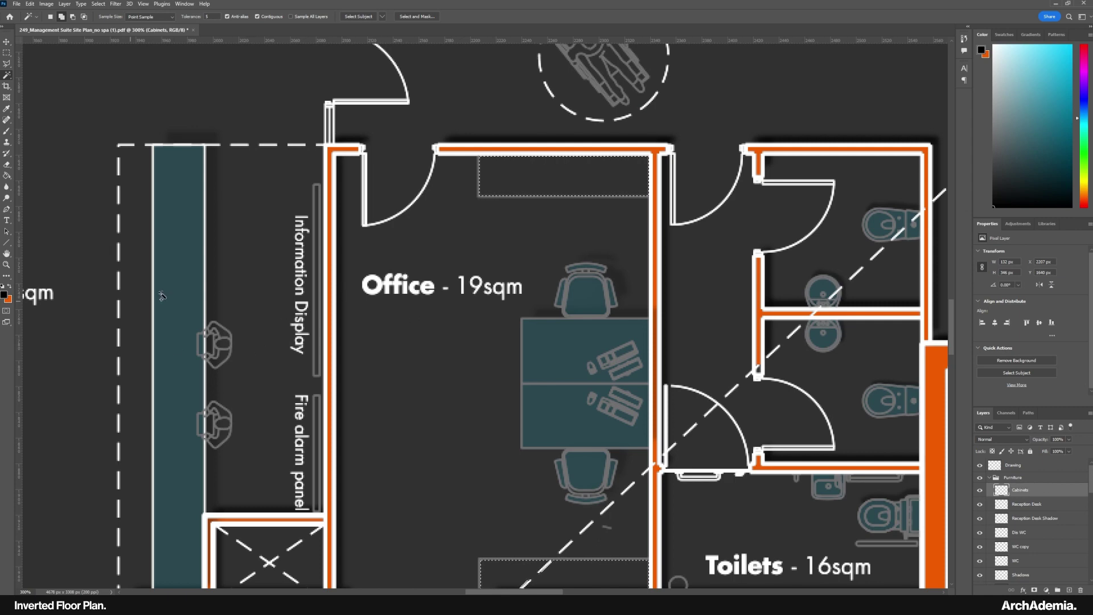
Sample the reception desk's teal as foreground colour with its layer at 100 percent opacity, and return that layer to 25 percent.
click(6, 42)
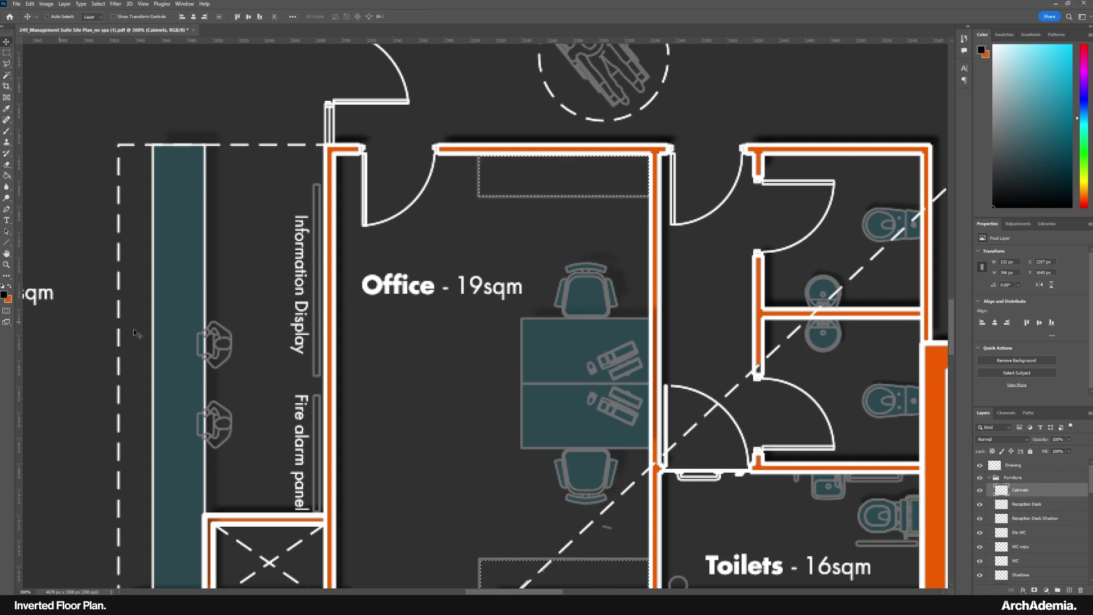
drag(231, 323, 252, 314)
right_click(252, 314)
click(237, 292)
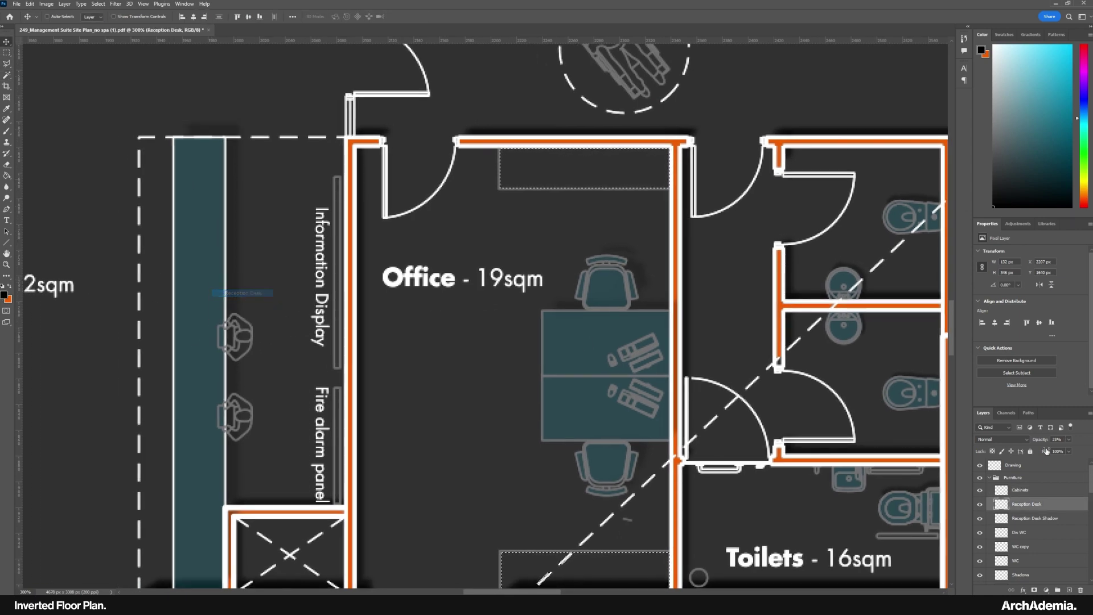
key(1)
key(0)
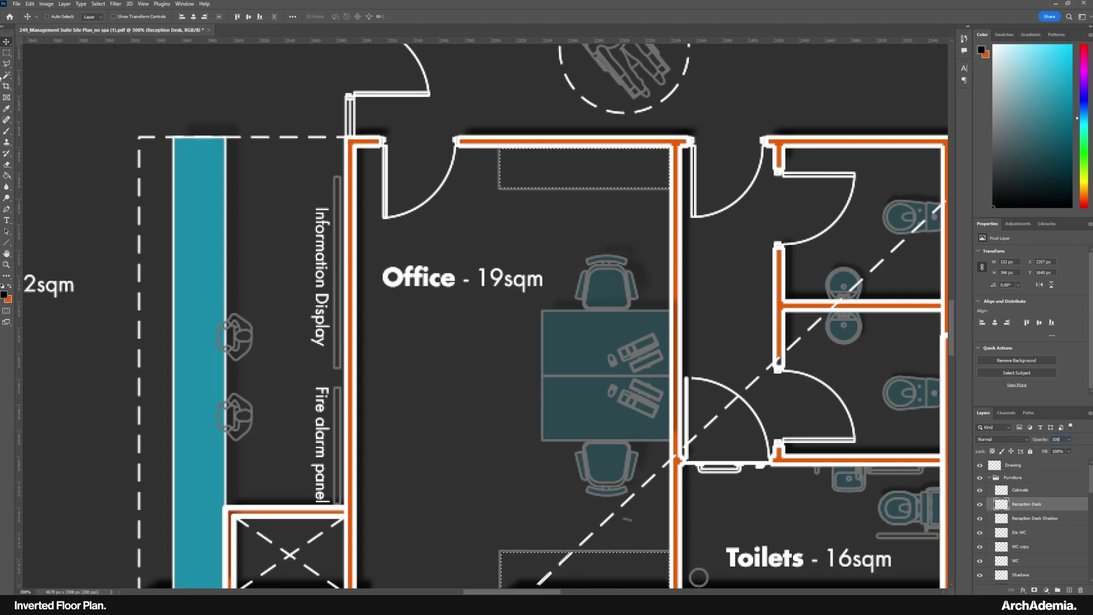
click(5, 109)
click(209, 228)
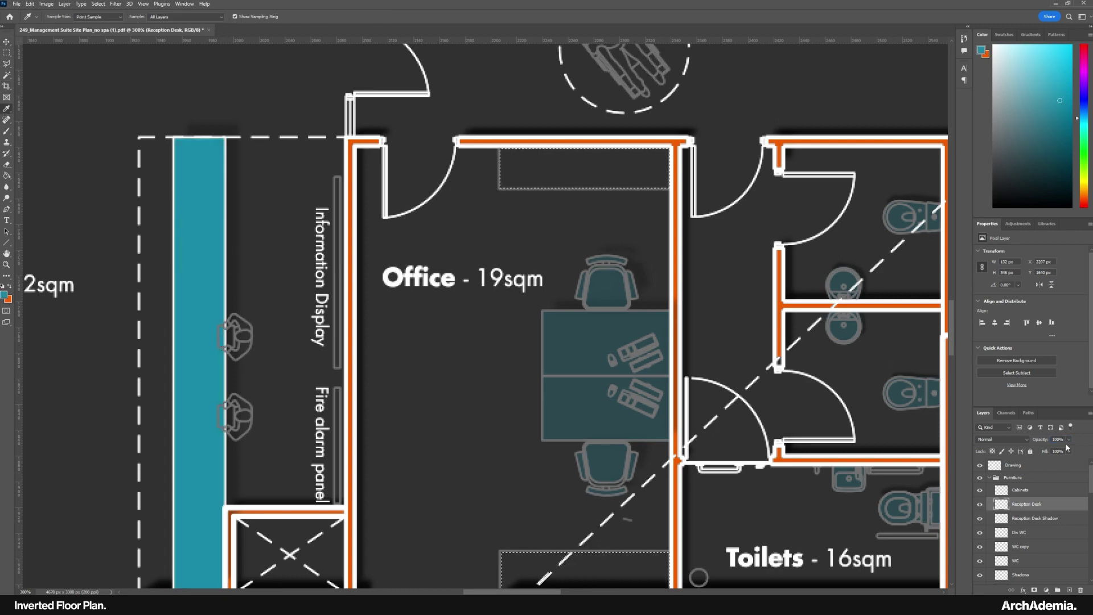
click(1043, 438)
text(25)
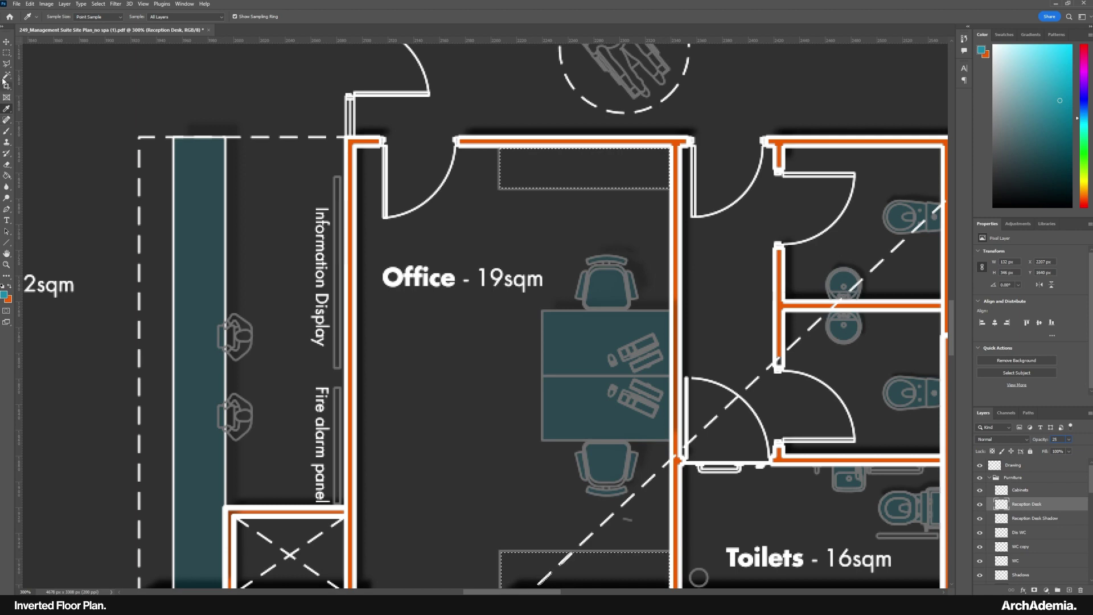
Brush both selected office cabinets teal on the Cabinets layer with an enlarged brush and clear the selection.
click(6, 131)
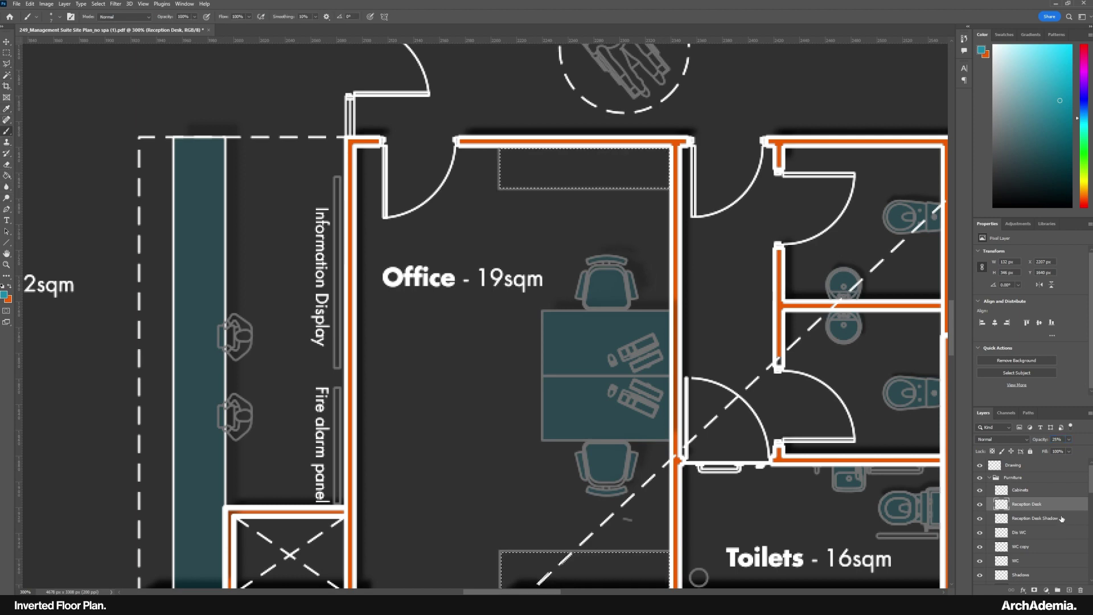
key(alt+])
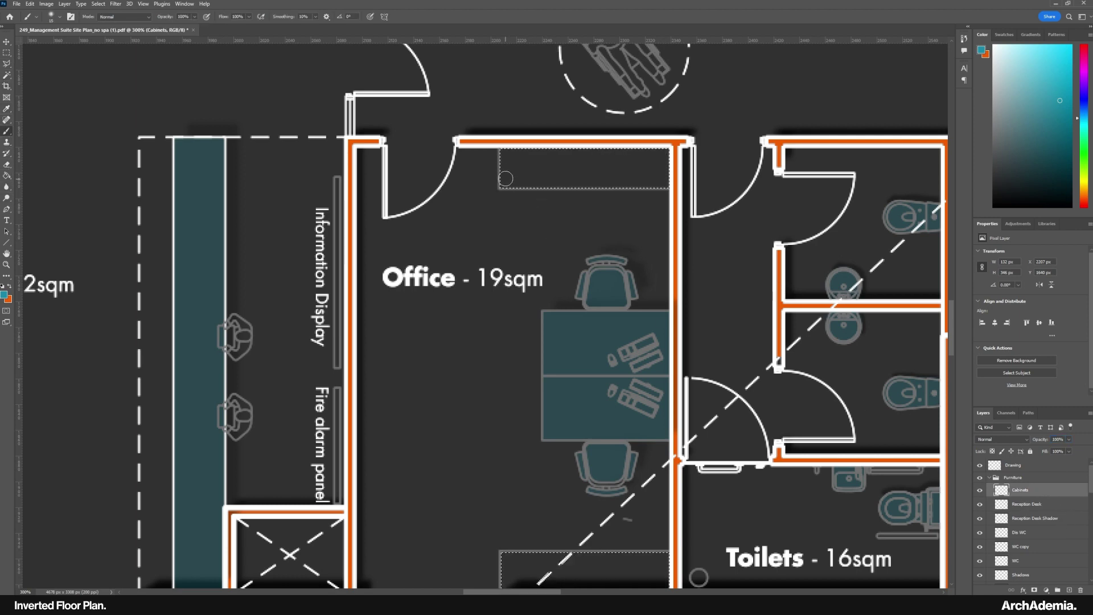
key(])
key(])
key(])
key(])
mouse_move(503, 163)
mouse_down()
mouse_move(478, 172)
mouse_move(630, 162)
mouse_move(523, 164)
mouse_move(679, 176)
mouse_move(664, 165)
mouse_move(661, 202)
mouse_move(662, 158)
mouse_up()
drag(599, 574, 569, 383)
mouse_move(475, 380)
mouse_down()
mouse_move(564, 364)
mouse_move(561, 388)
mouse_move(625, 354)
mouse_move(629, 381)
mouse_move(602, 390)
mouse_move(604, 378)
mouse_move(551, 421)
mouse_up()
key(ctrl+d)
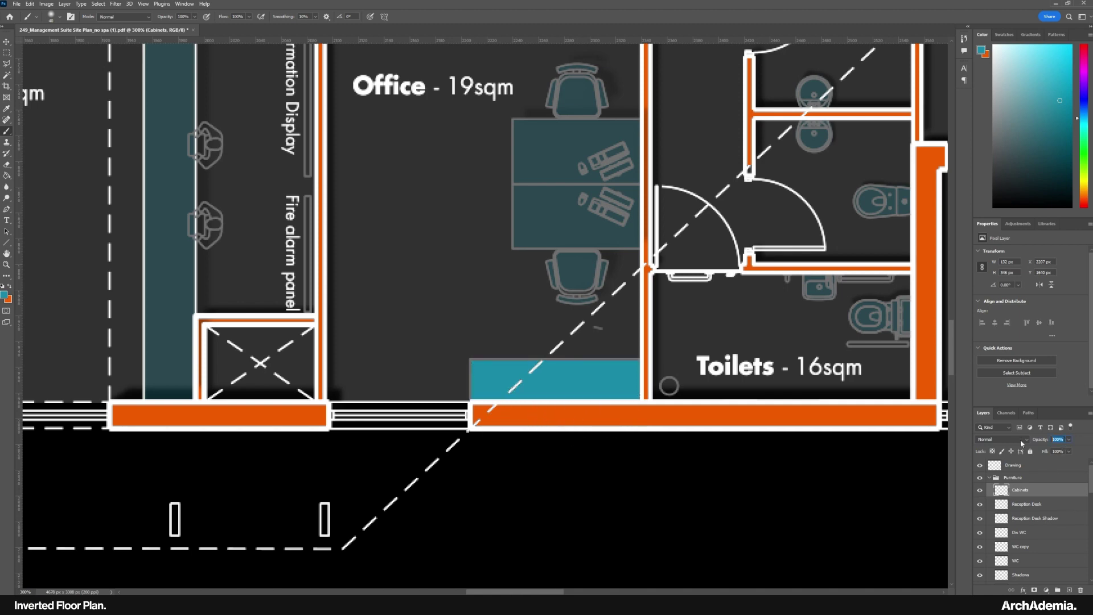
Set the Cabinets layer's opacity to 25 percent.
text(25)
key(Return)
click(5, 43)
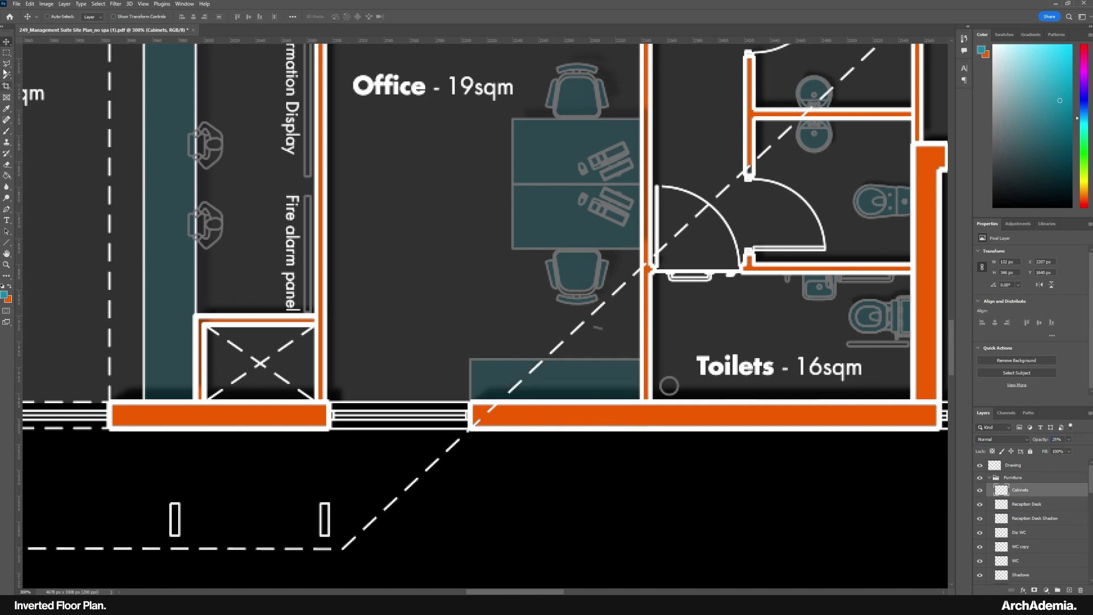
Add a new layer named Shadows 2 directly above the Shadows layer.
click(7, 64)
scroll(1037, 514, down, 2)
click(1021, 546)
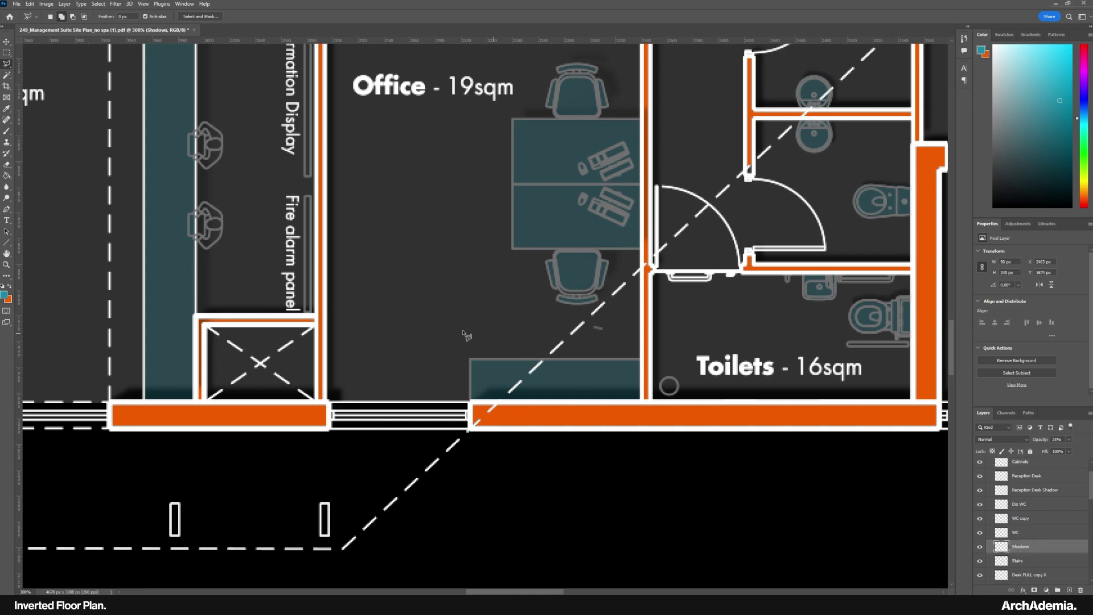
click(1068, 590)
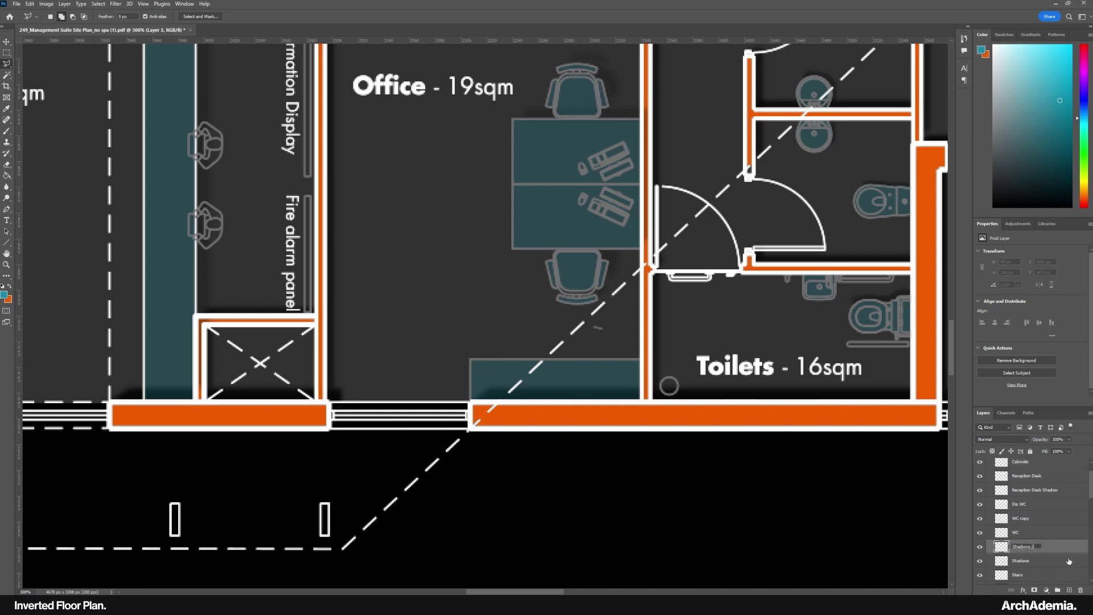
key(Return)
Outline a narrow angled shadow strip along the upper edge of the lower office cabinet and fill it with black.
click(487, 346)
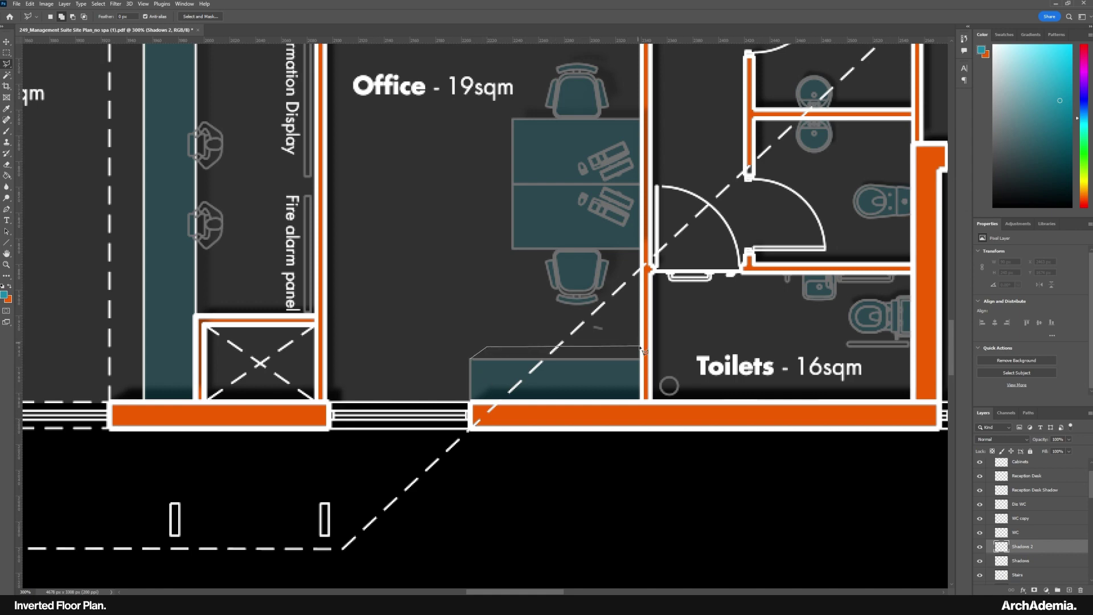
click(640, 358)
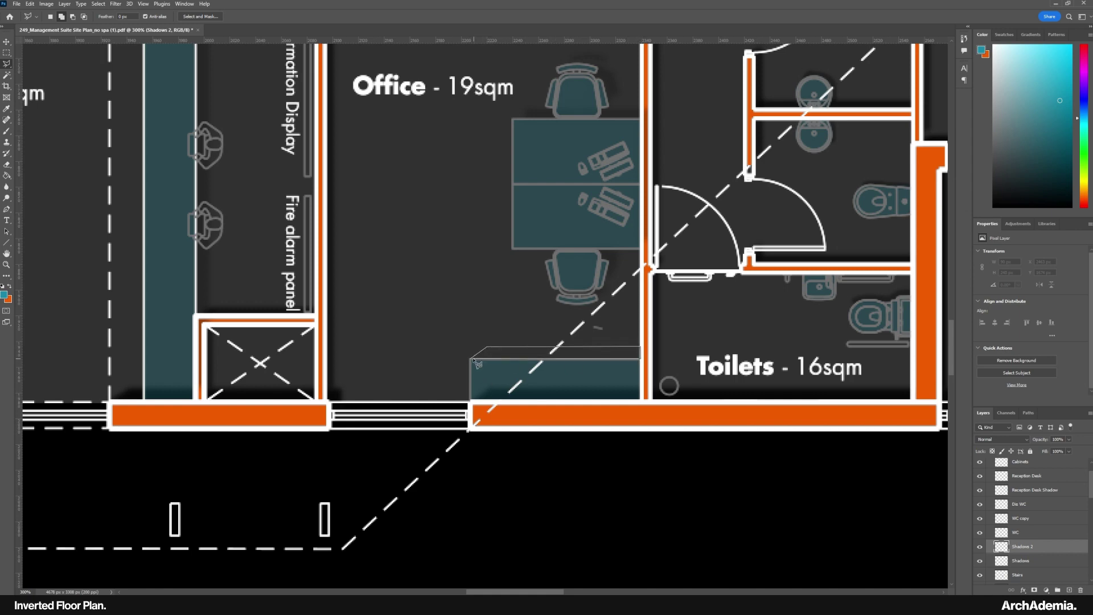
click(470, 360)
click(9, 287)
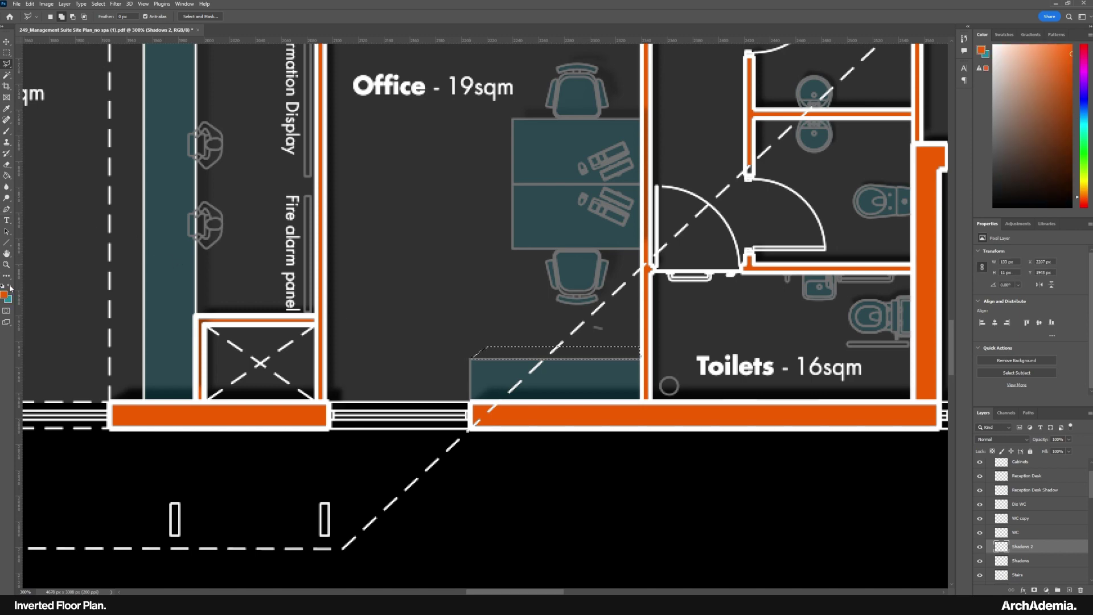
click(4, 295)
drag(672, 229, 655, 267)
click(816, 149)
click(6, 175)
click(523, 361)
key(ctrl+d)
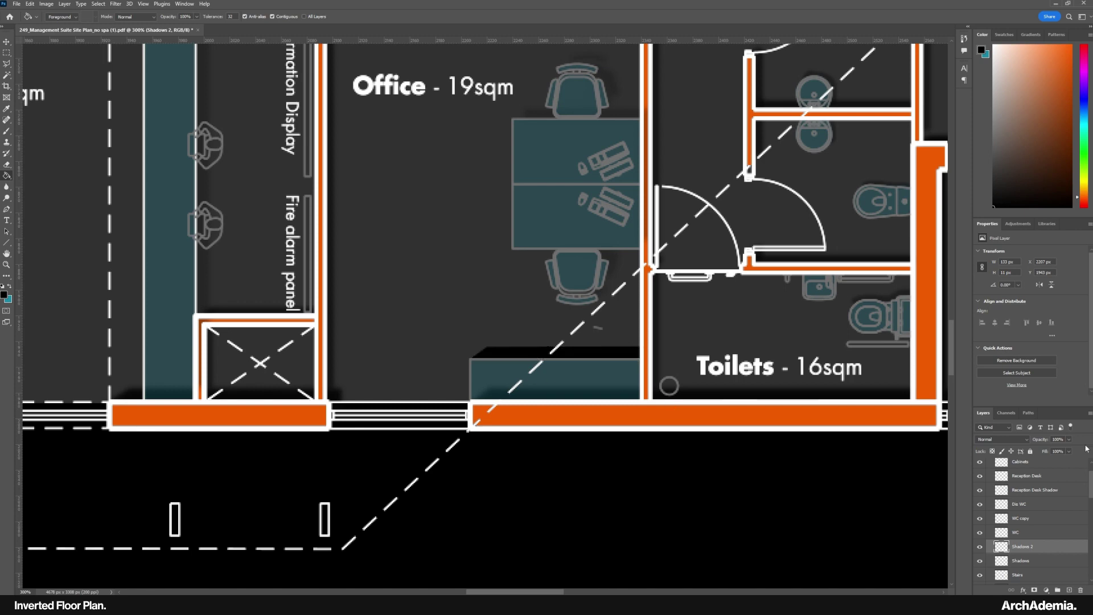
Set the Shadows 2 layer's opacity to 35 percent and reapply the last filter to the cabinet shadow.
text(35)
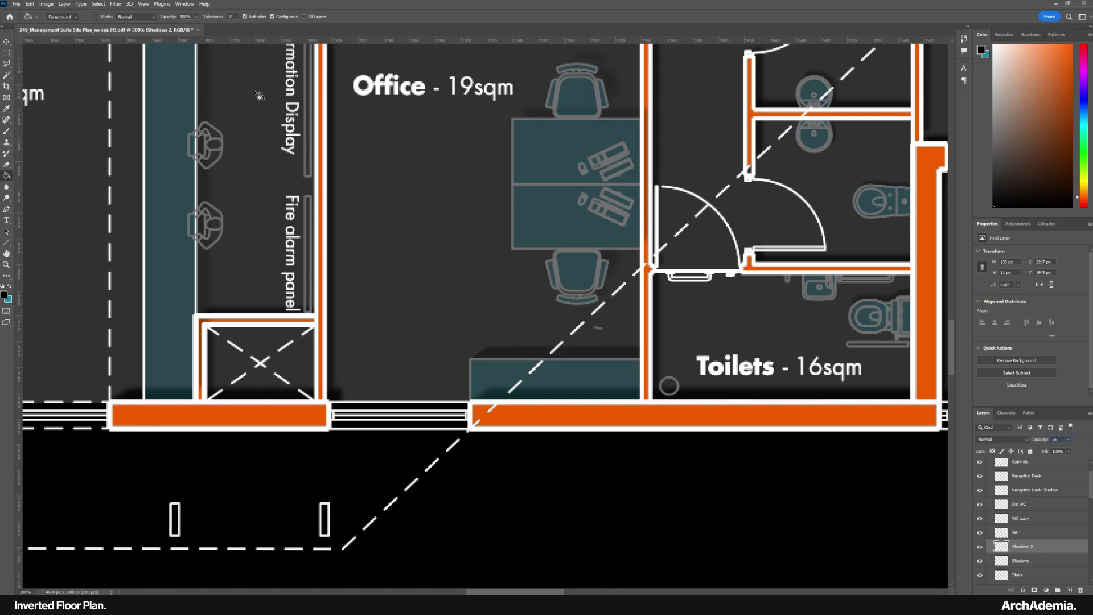
click(121, 7)
click(118, 17)
Duplicate the teal table-and-chairs fill from the T&Cs FULL copy layer onto the four outdoor table sets below the reception area.
click(5, 265)
right_click(477, 247)
click(492, 256)
click(427, 350)
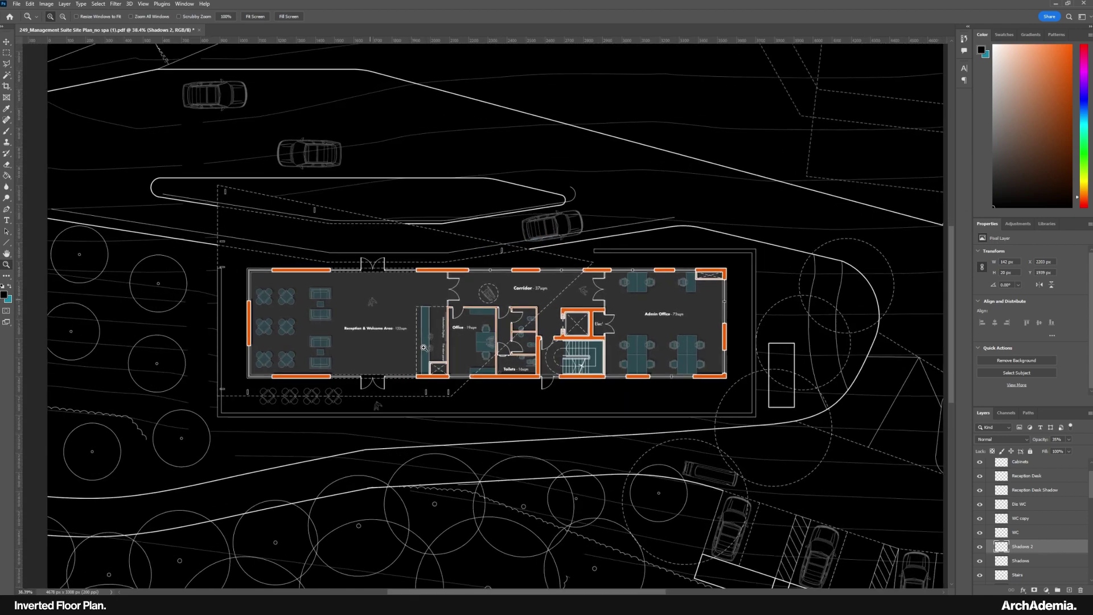
click(428, 351)
drag(428, 350, 374, 344)
click(186, 389)
click(185, 388)
drag(181, 385, 303, 372)
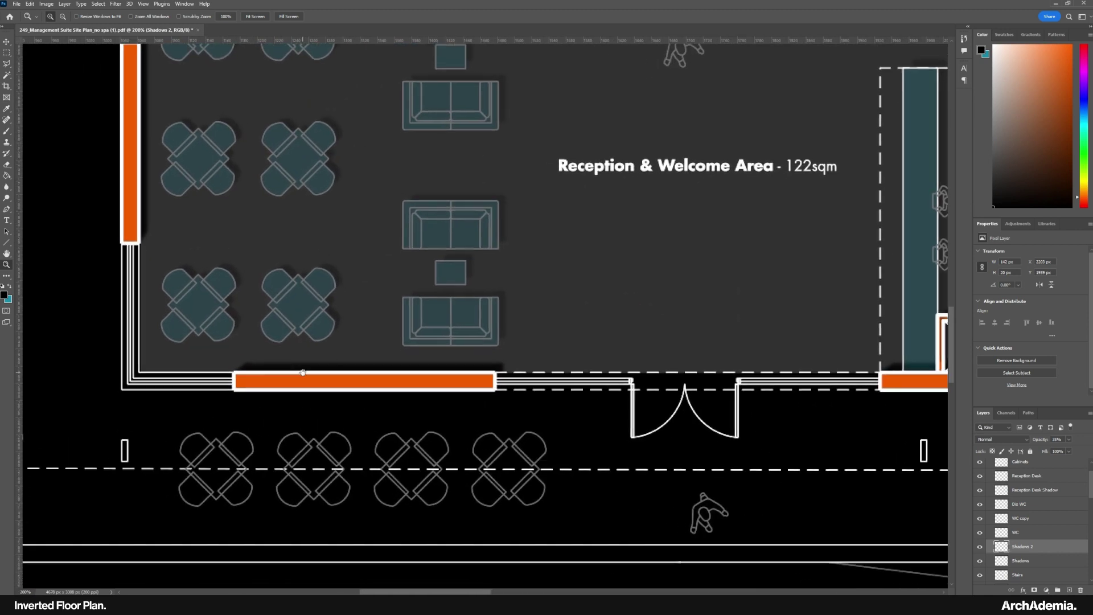
click(11, 42)
right_click(309, 315)
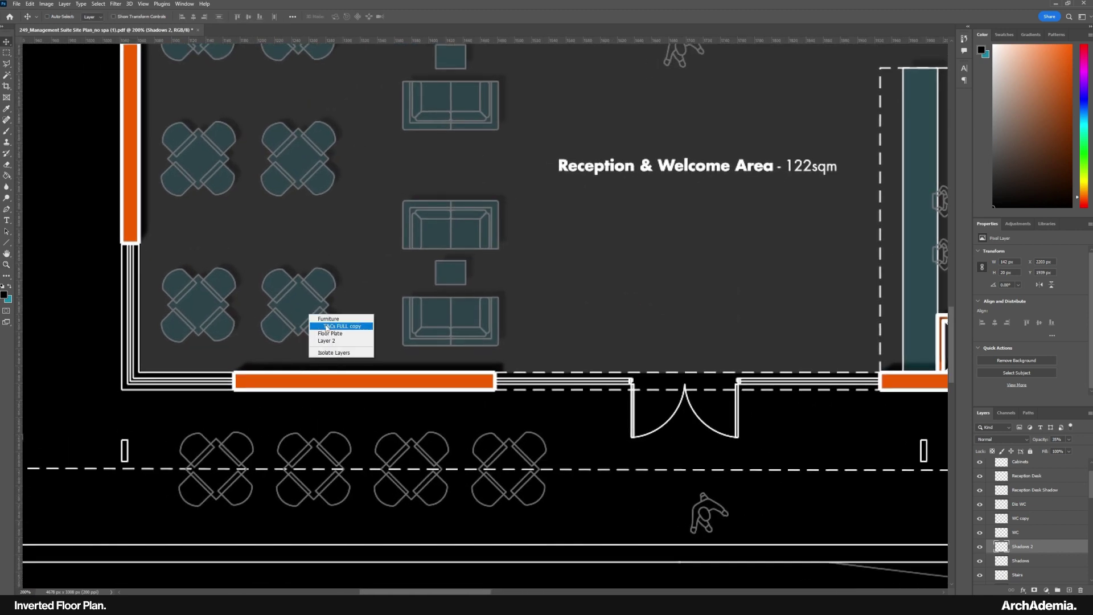
click(326, 326)
drag(315, 303, 549, 495)
Select the area enclosed by the inner perimeter line around the whole building with the Polygonal Lasso.
click(7, 266)
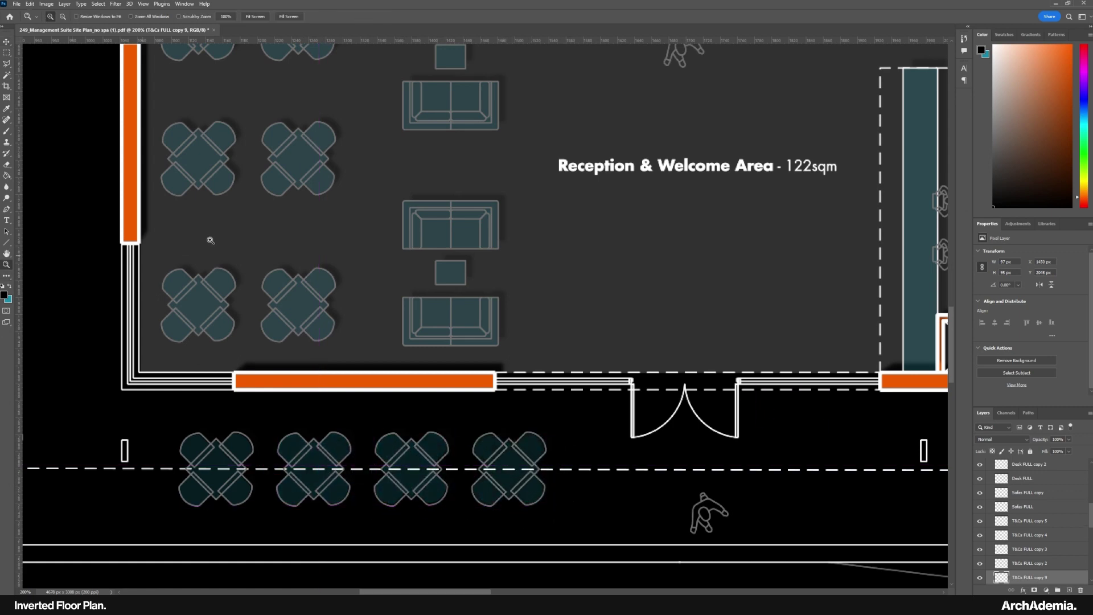
right_click(210, 238)
click(232, 244)
click(281, 330)
scroll(299, 330, up, 5)
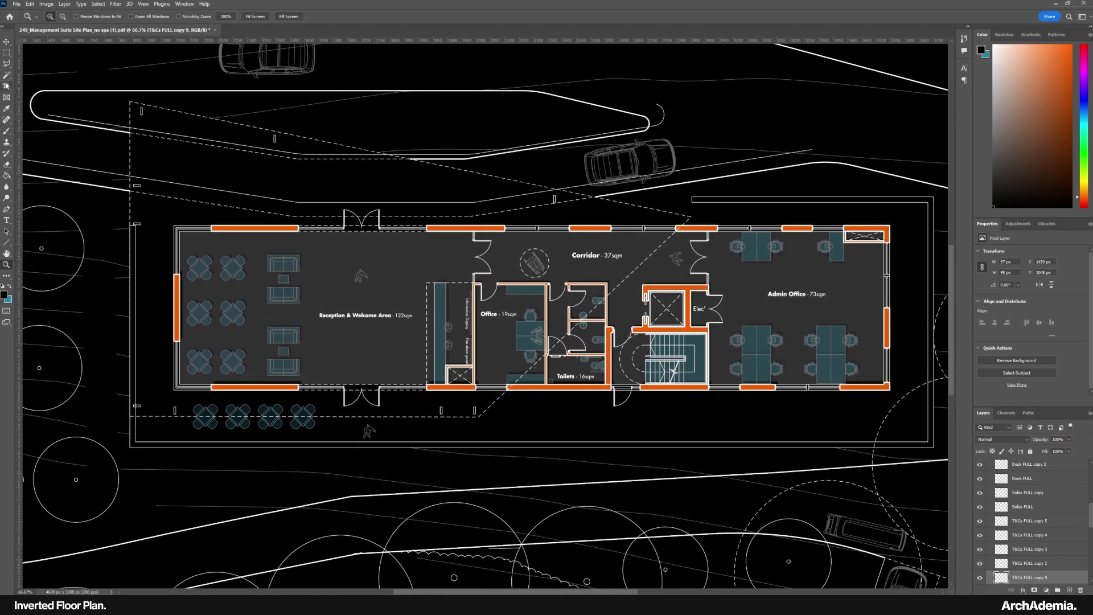
click(8, 65)
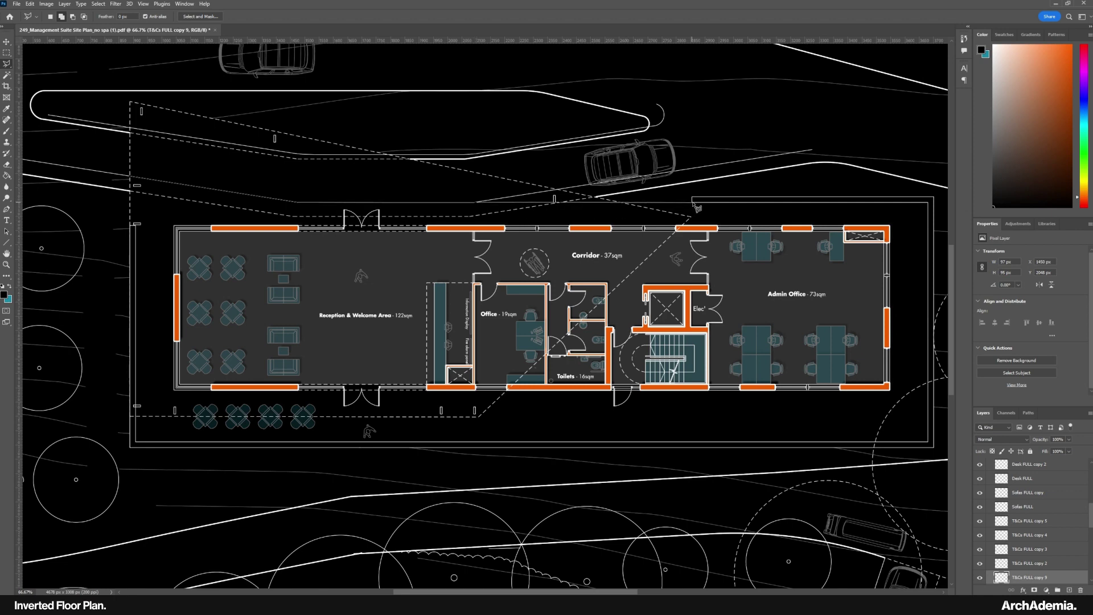
click(692, 203)
click(929, 447)
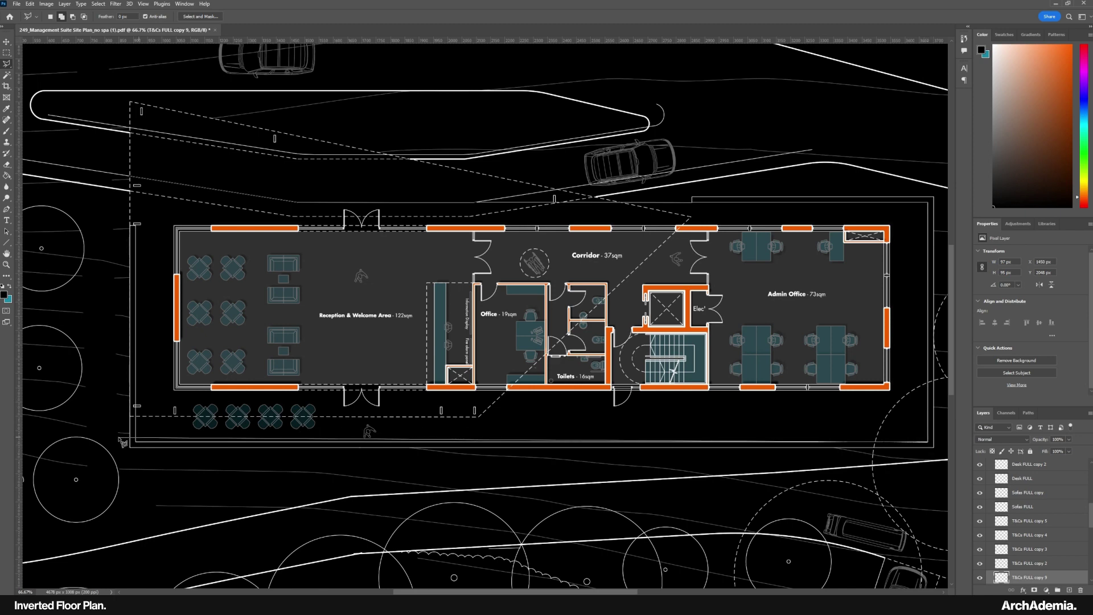
click(137, 445)
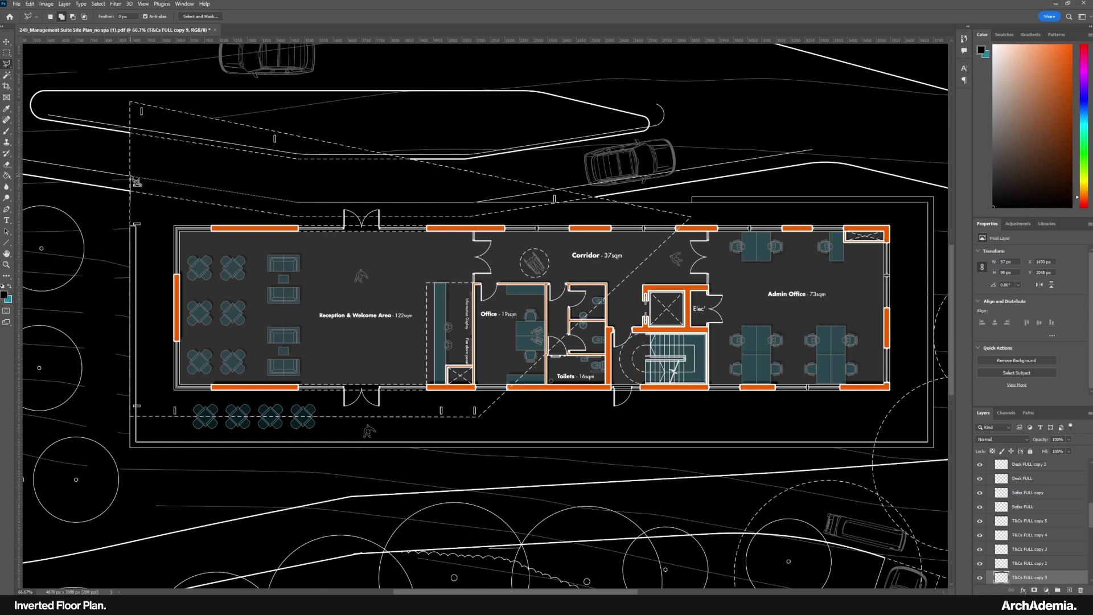
click(136, 181)
Collapse the Furniture group and group the layers from Internal Walls to Floor Plate under the name Building.
scroll(1027, 500, up, 10)
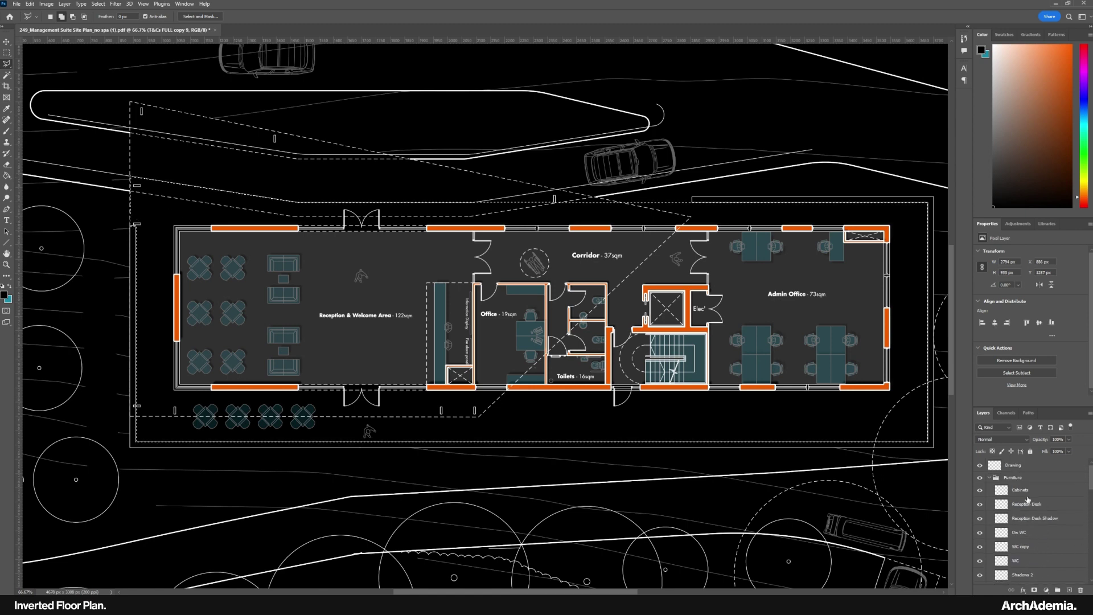
click(1013, 477)
click(990, 477)
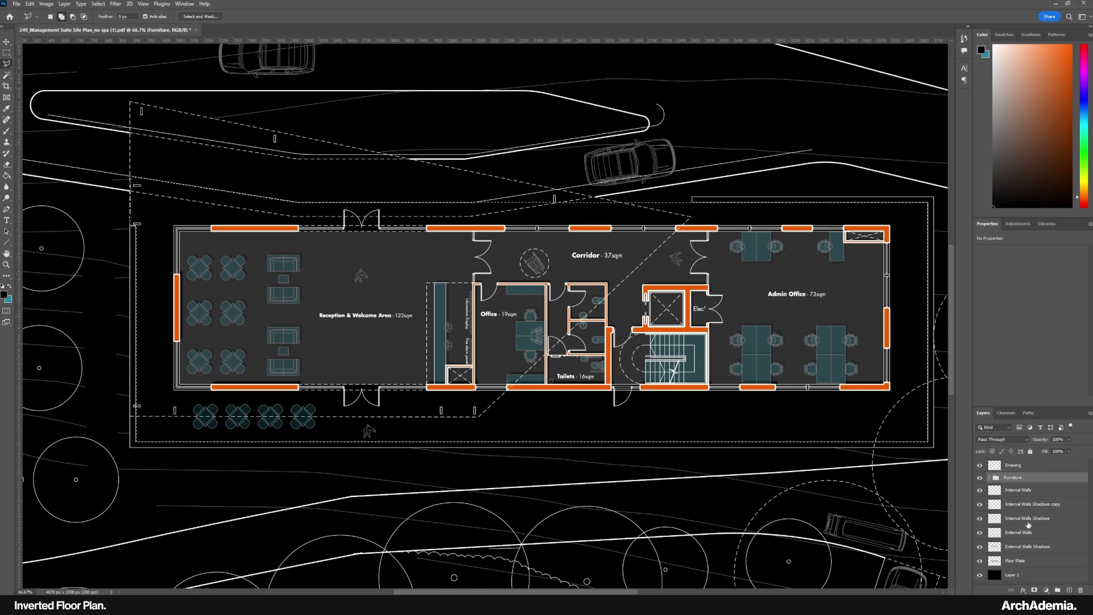
click(1019, 490)
shift+click(1019, 561)
key(ctrl+g)
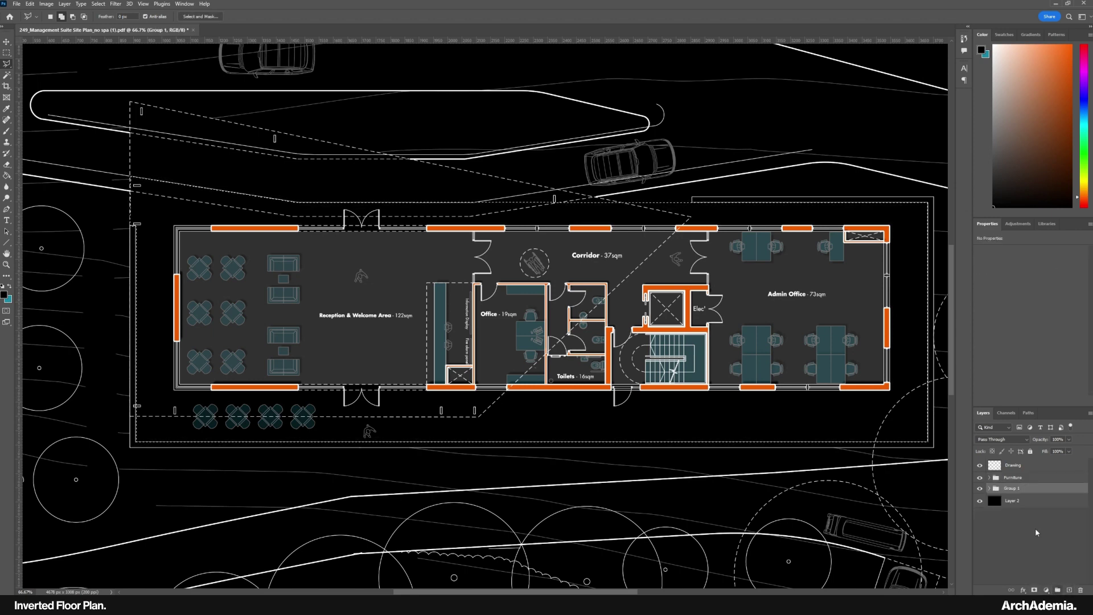
text(Building)
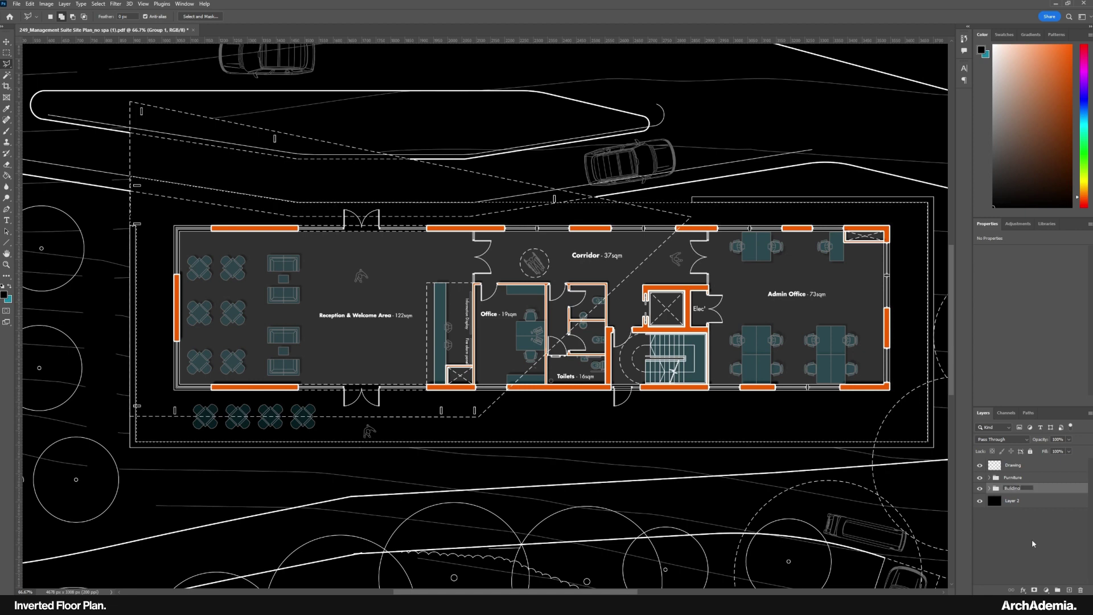
Add a new layer named Footpaths directly below the Building group.
key(Return)
click(1052, 569)
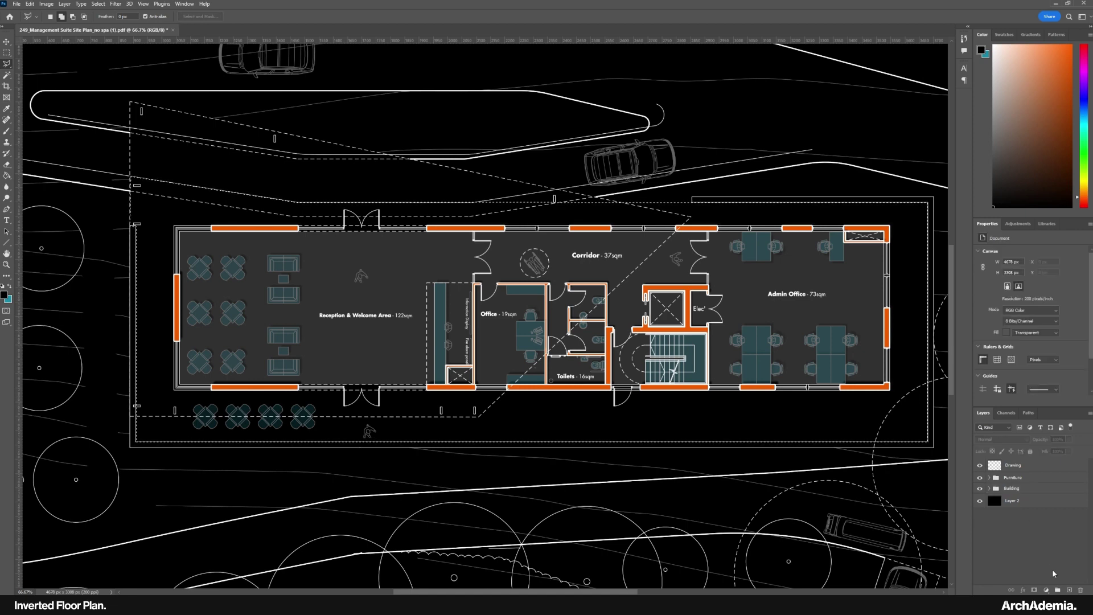
click(1069, 594)
drag(1013, 465, 1016, 511)
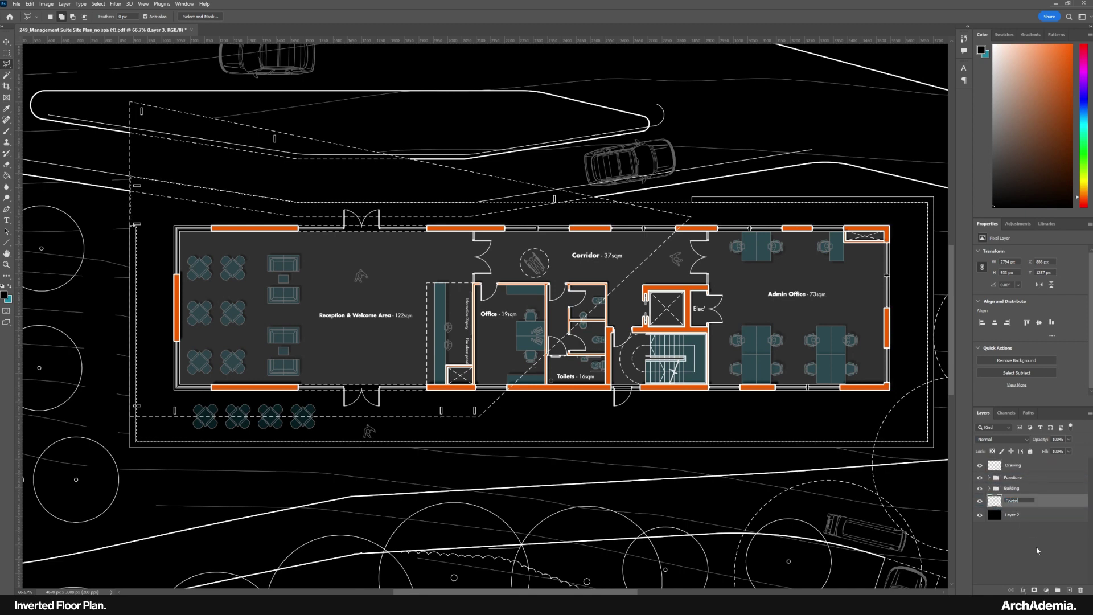
text(Footpaths)
key(Return)
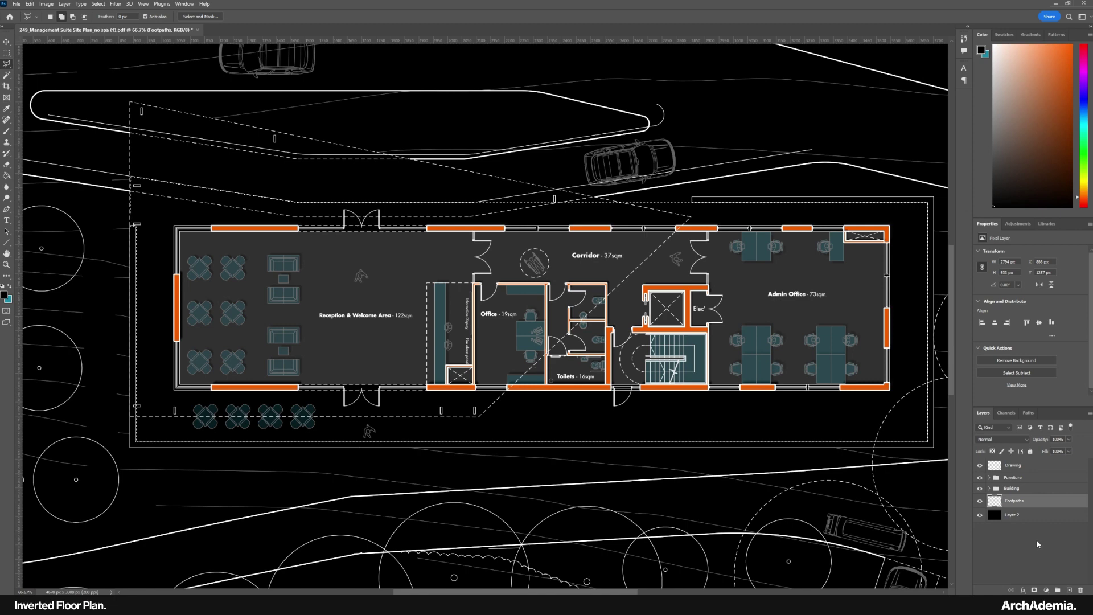
Set the foreground colour to ffbe95, fill the selected area around the building on the Footpaths layer, and deselect.
click(4, 295)
text(ffbe95)
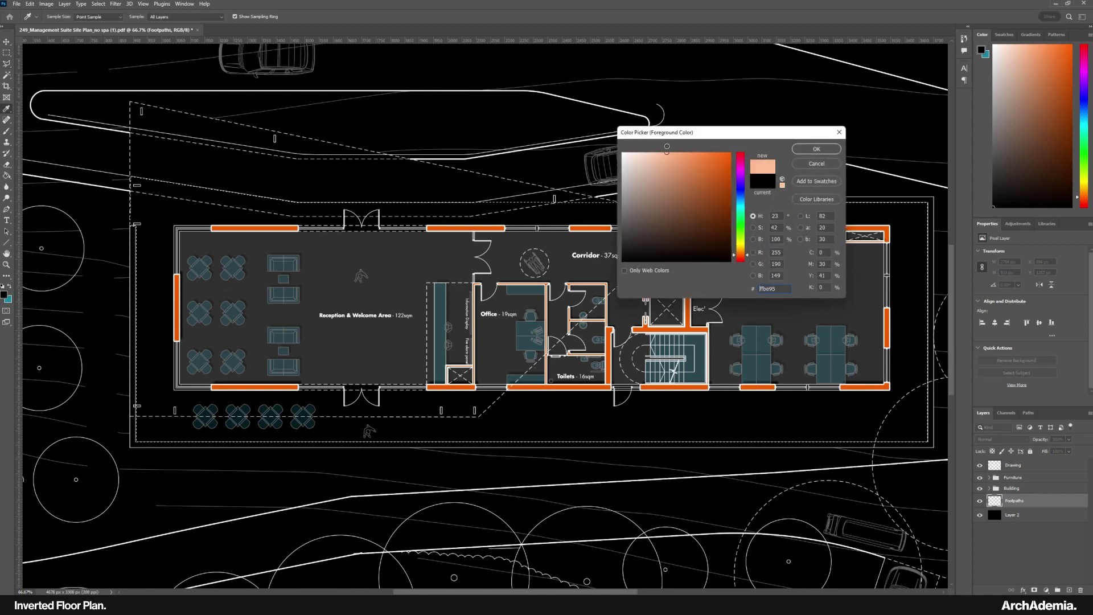
click(817, 149)
click(7, 175)
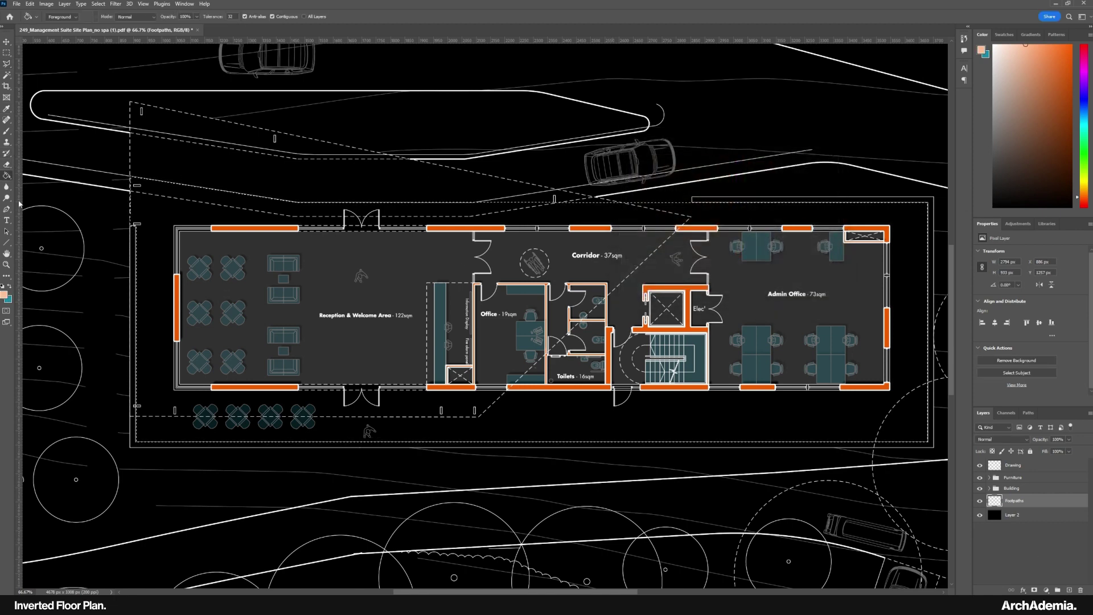
click(153, 266)
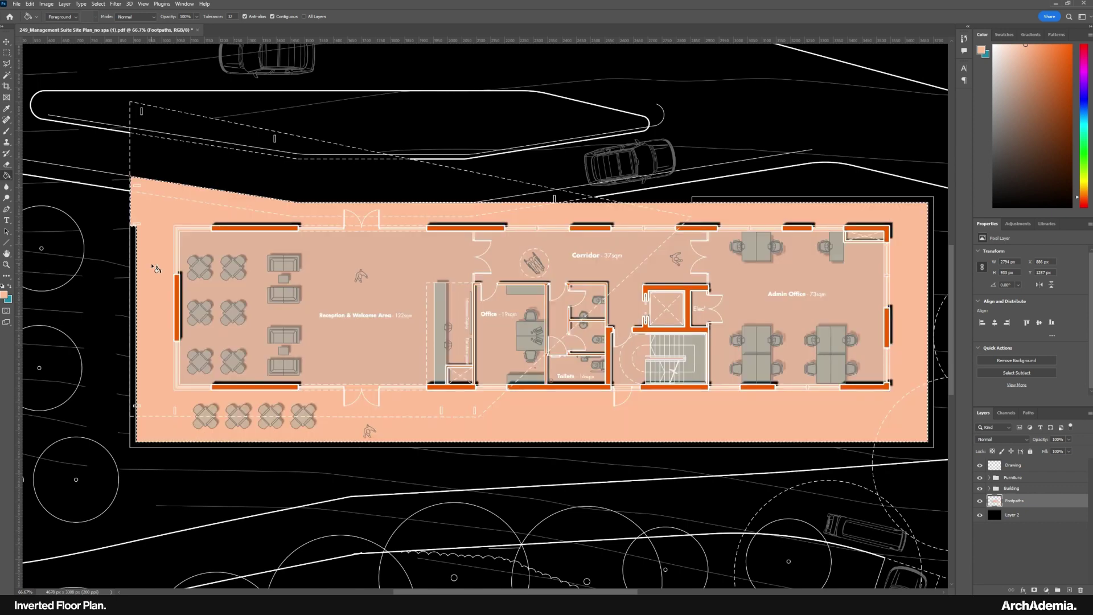
key(ctrl+d)
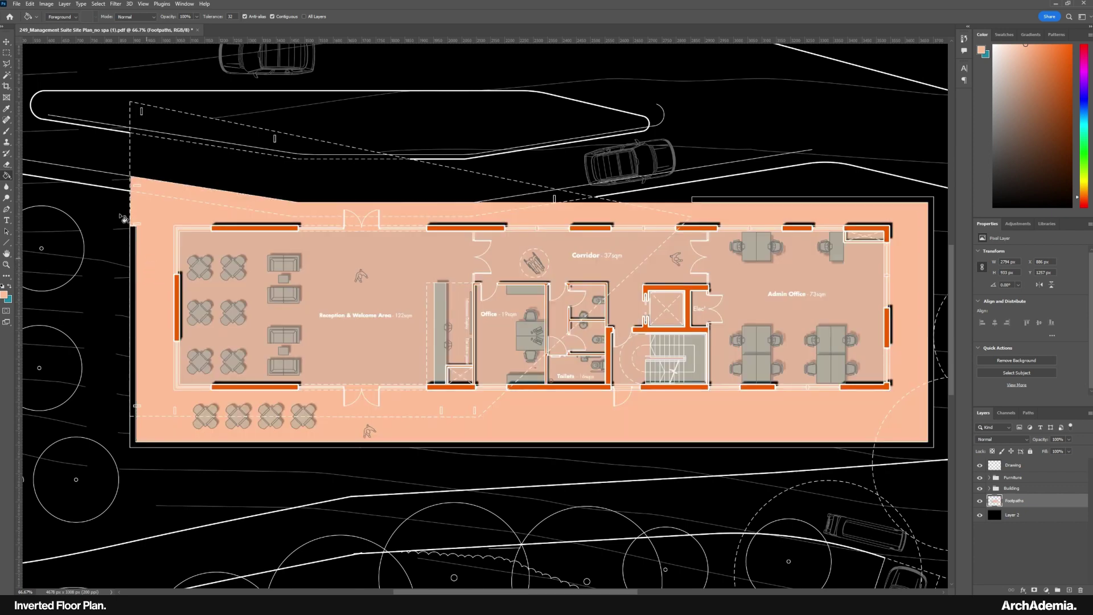
Clear the footpath fill inside the building's rectangular outer outline using a rectangular marquee selection, and deselect.
click(11, 54)
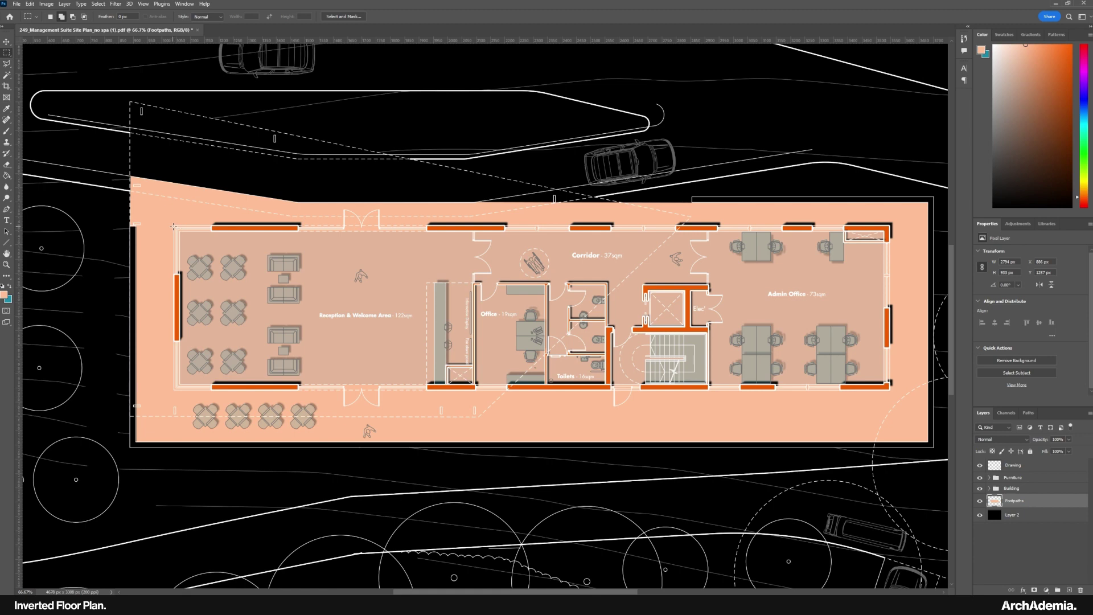
drag(174, 225, 888, 390)
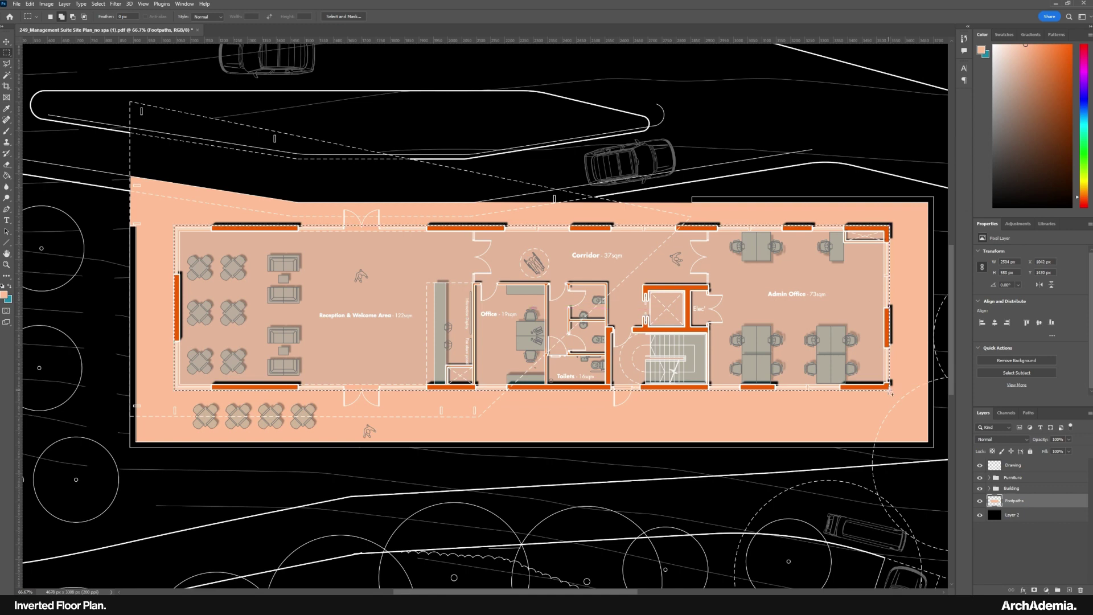
key(ctrl+i)
key(ctrl+d)
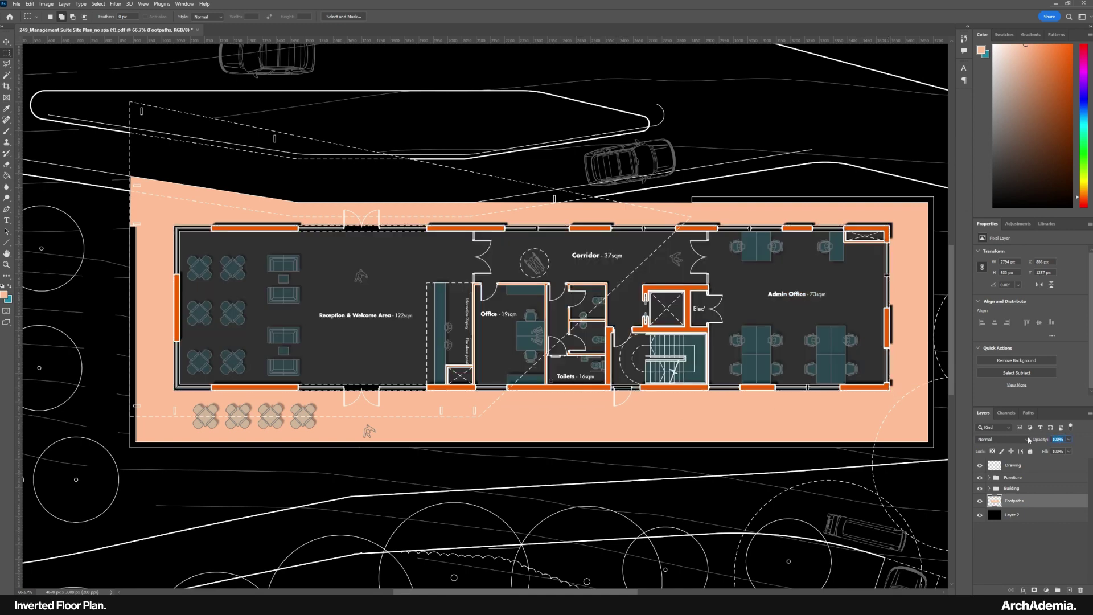
Set the Footpaths layer's opacity to 20 percent and reduce its saturation to -55 with Hue/Saturation.
text(20)
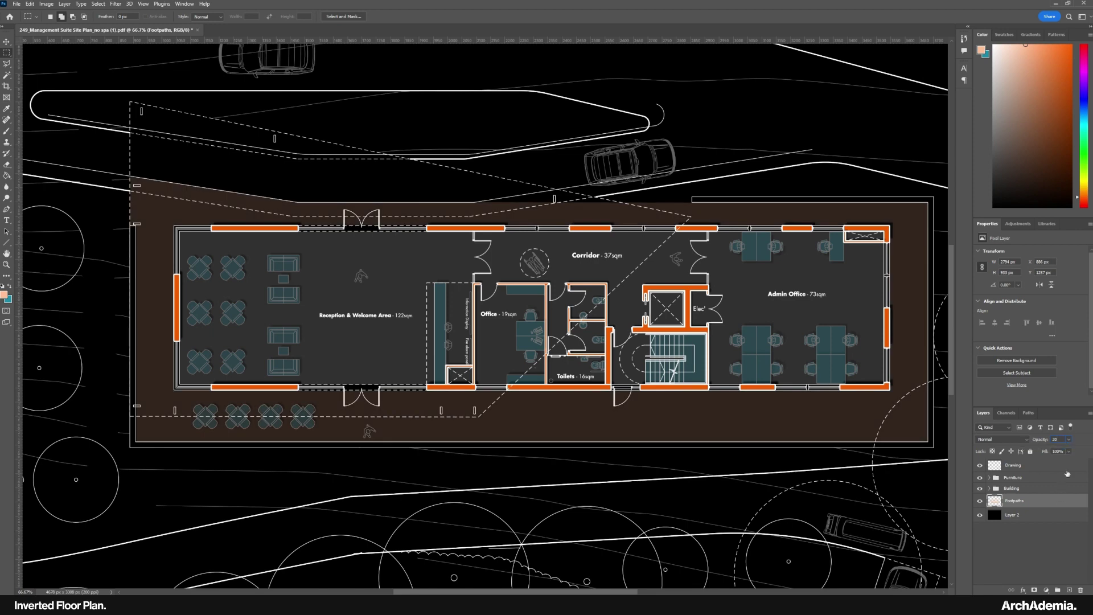
click(50, 3)
mouse_move(74, 22)
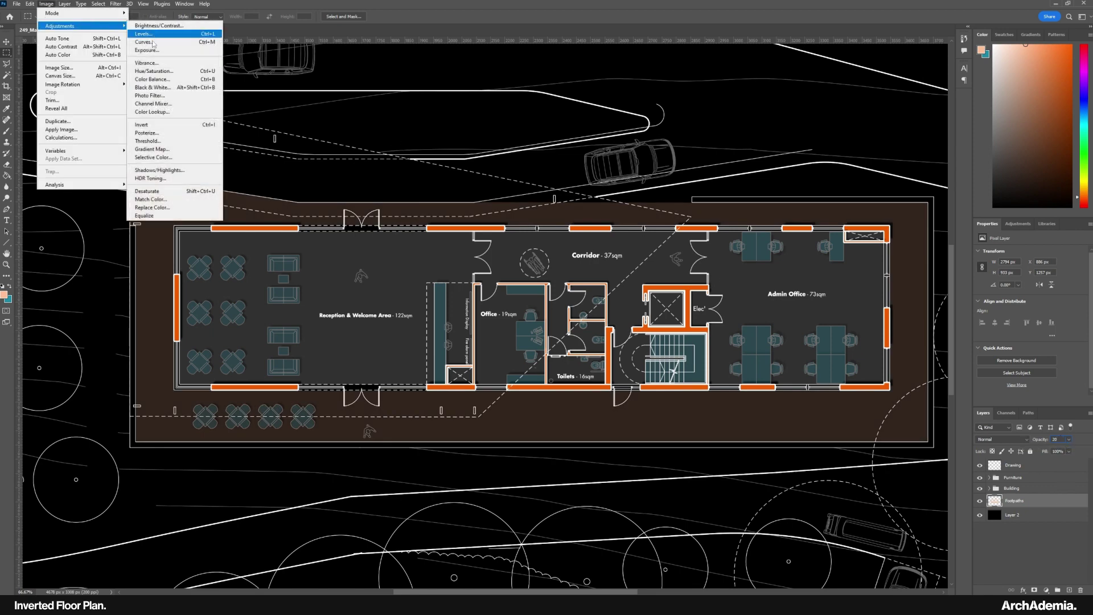
click(160, 68)
drag(712, 222, 693, 225)
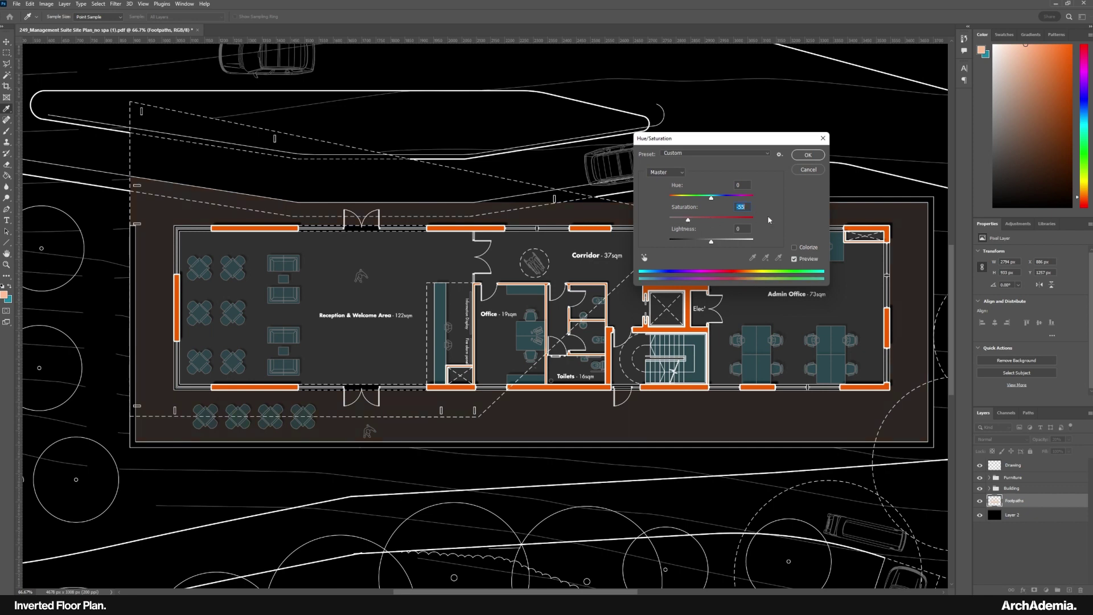
click(809, 155)
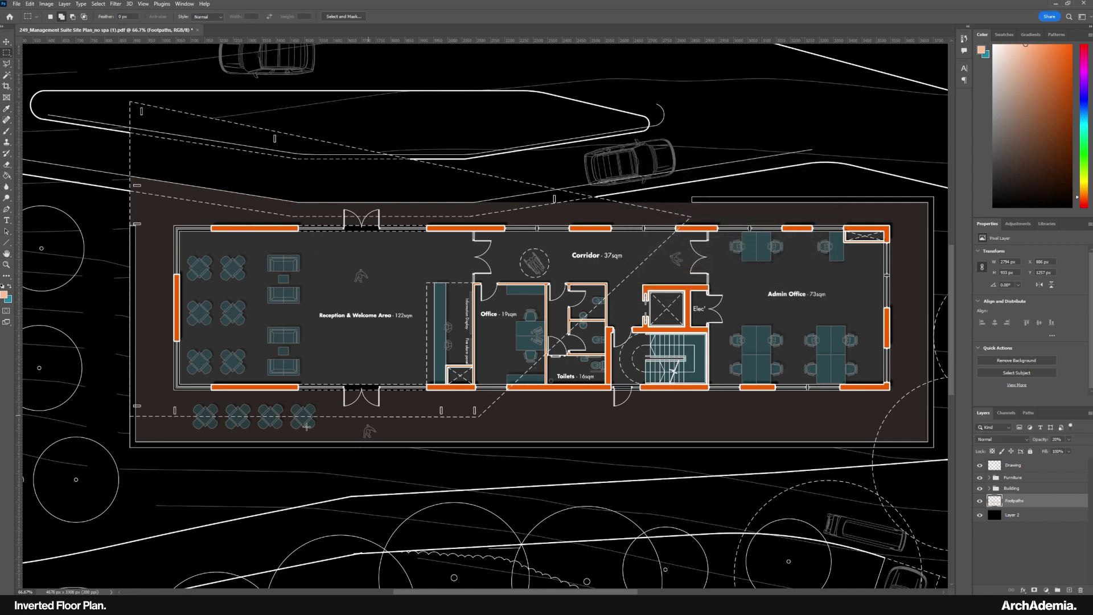
Set the foreground colour to the green 73c22c.
drag(297, 349, 341, 341)
drag(371, 376, 350, 368)
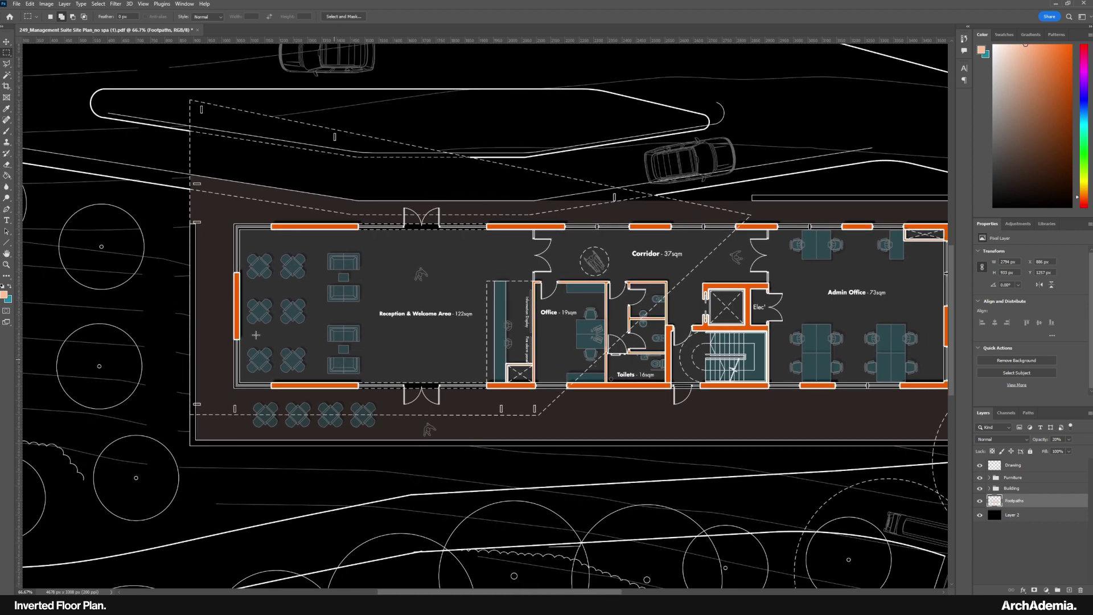
click(8, 290)
mouse_move(740, 255)
mouse_down()
mouse_move(742, 225)
mouse_move(747, 246)
mouse_move(688, 179)
mouse_move(718, 185)
mouse_move(719, 198)
mouse_move(706, 178)
mouse_up()
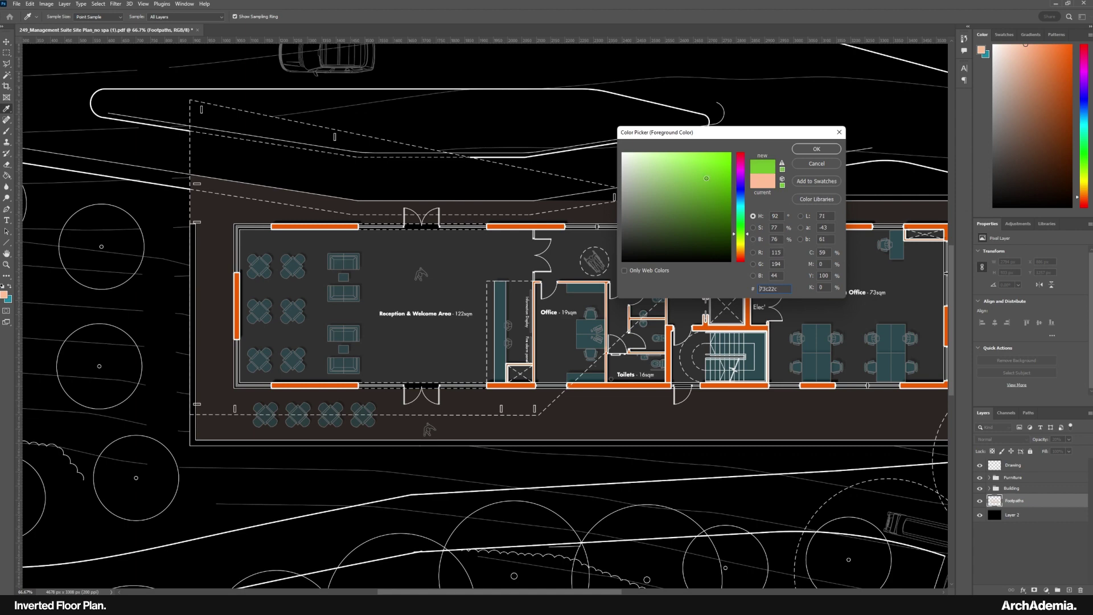
click(813, 152)
drag(349, 327, 378, 332)
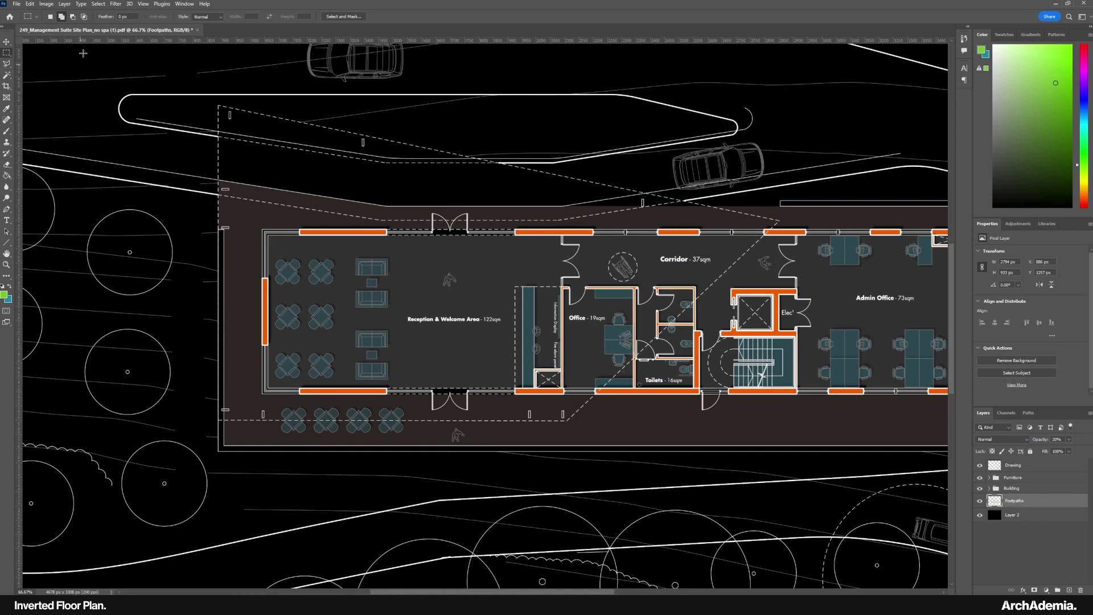
Switch to the Brush with 50 percent hardness and enlarge its tip.
click(6, 136)
click(60, 17)
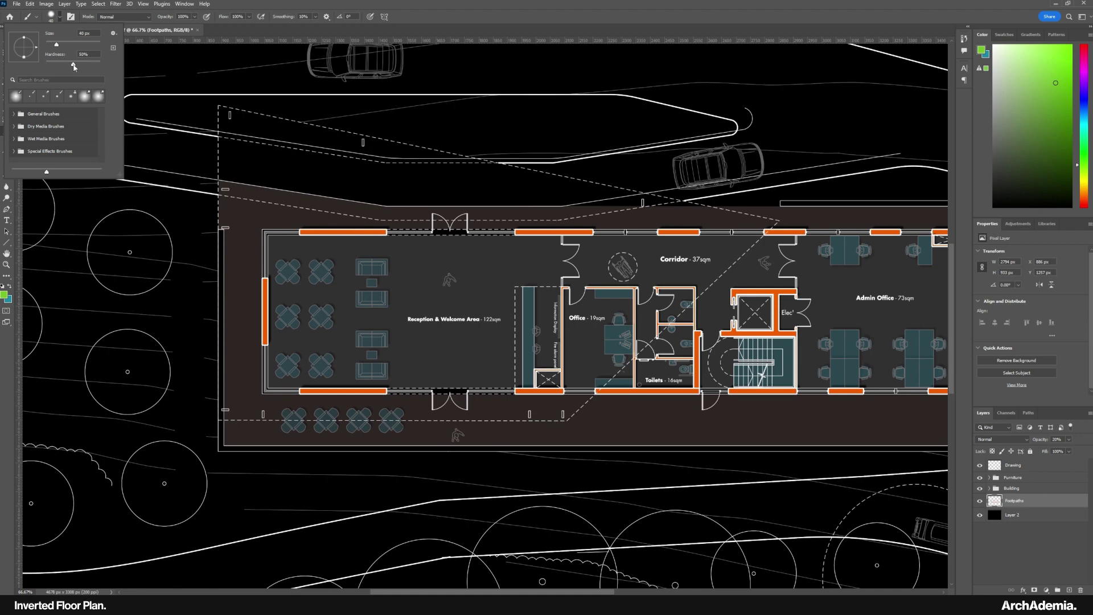
click(181, 106)
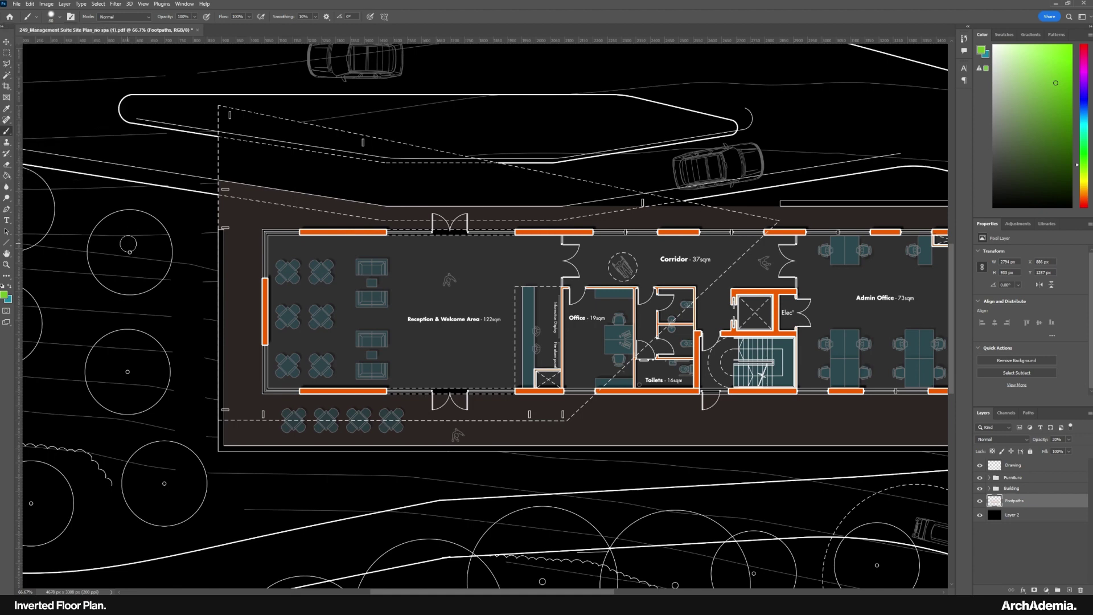
key(bracketright)
key(bracketright)
key(bracketright)
key(bracketright)
Create a layer named Trees above Footpaths and group both layers under the name Context.
click(1070, 591)
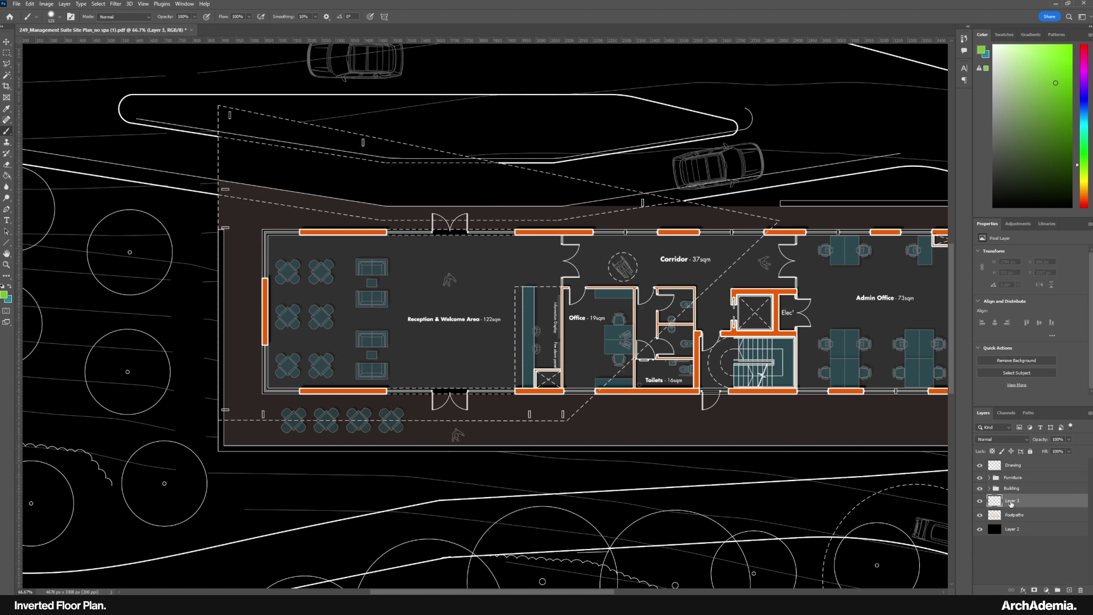
text(Trees)
key(Return)
shift+click(1021, 514)
click(1057, 590)
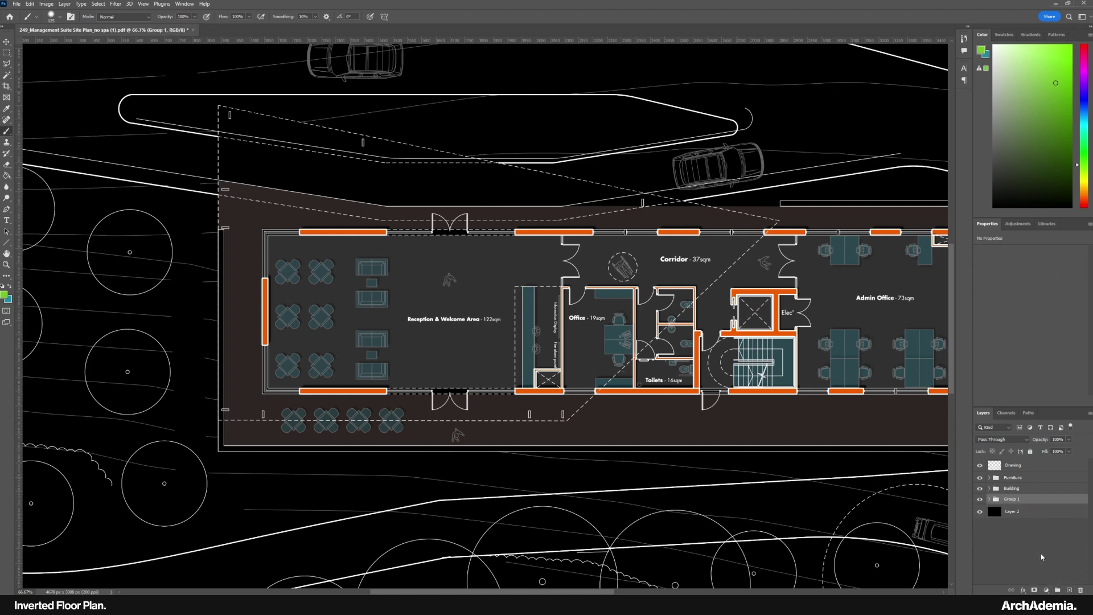
On the Trees layer in the Context group, paint soft green dabs over the two tree circles just west of the building.
click(989, 500)
click(1017, 511)
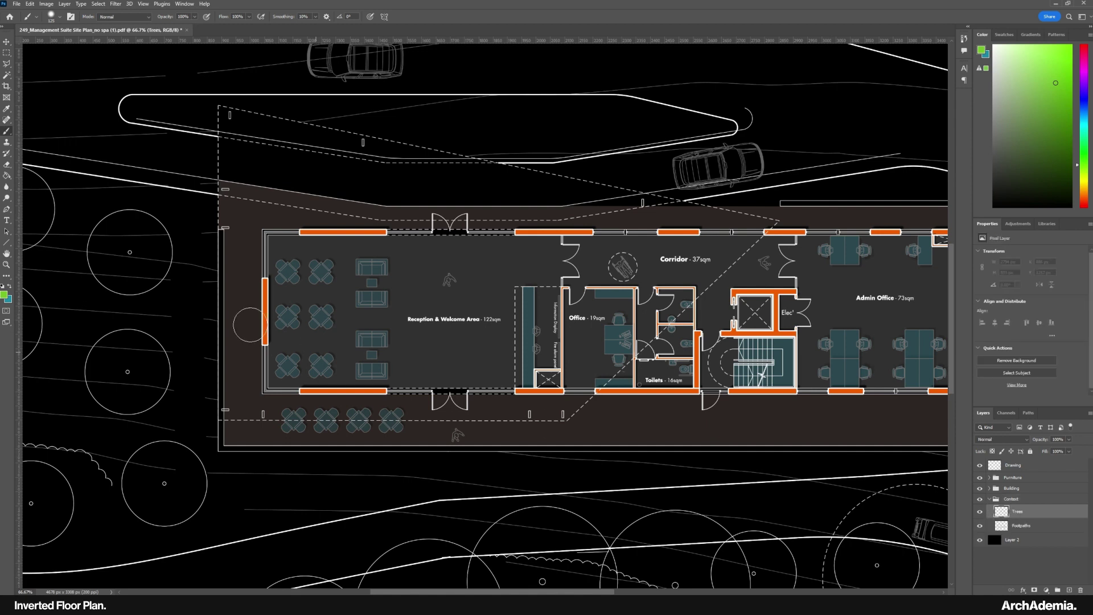
key(bracketright)
key(bracketright)
key(bracketright)
key(bracketright)
key(bracketright)
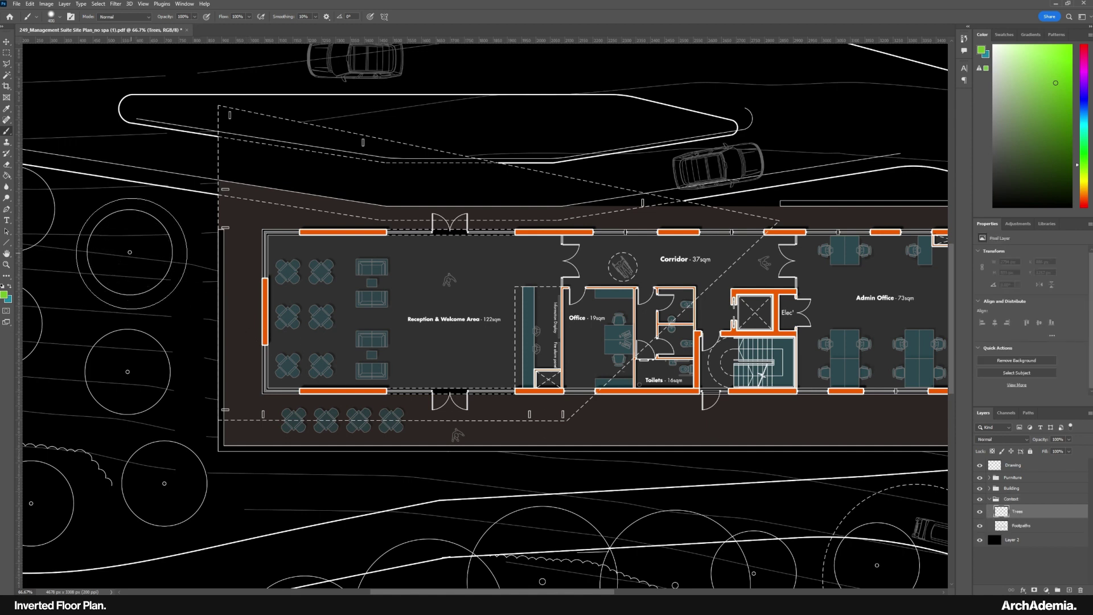
key(bracketright)
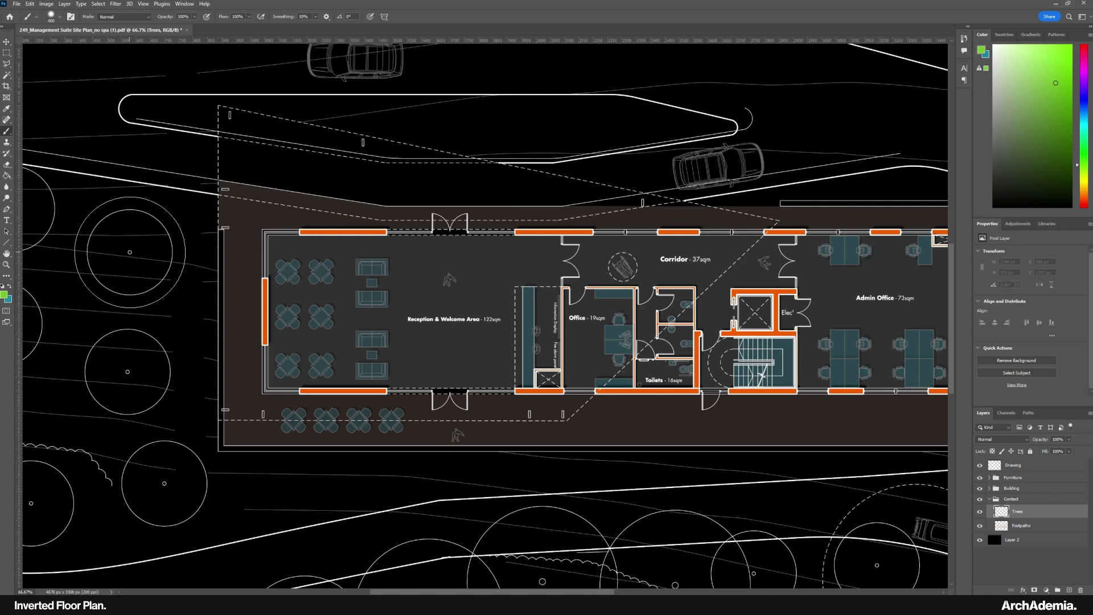
click(129, 251)
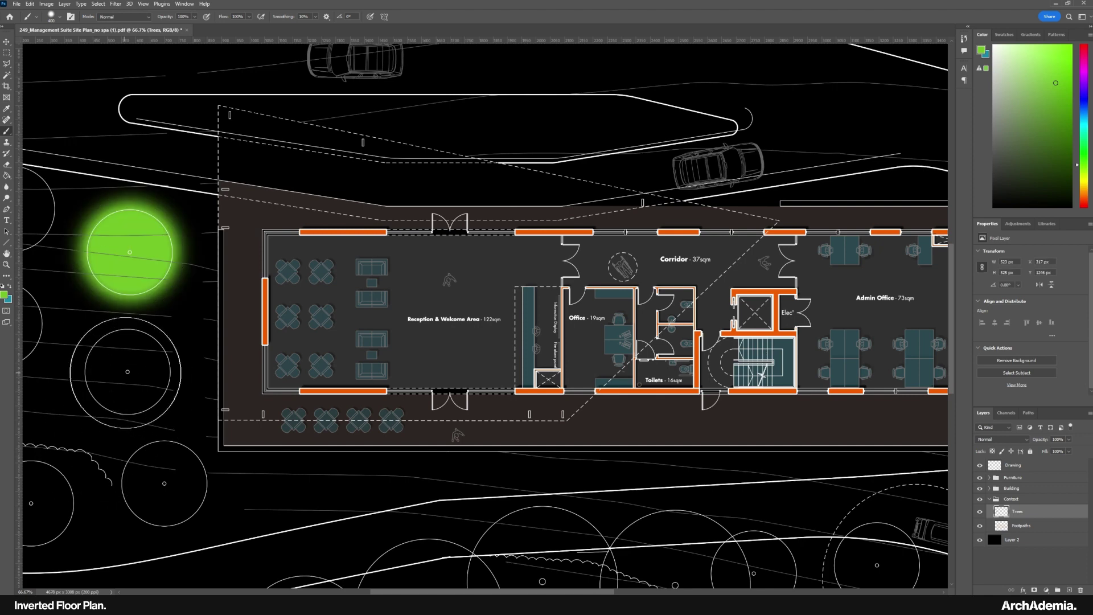
click(127, 371)
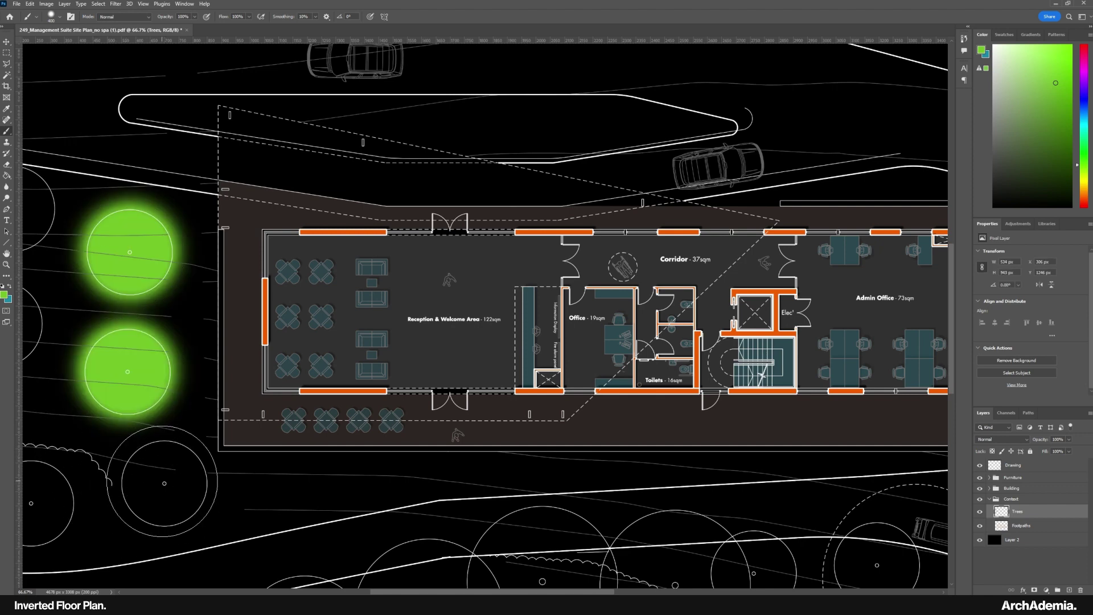
Paint green dabs over two tree circles southwest of the building and two along the plan's western edge, adjusting the brush size to suit.
key(bracketleft)
click(164, 483)
drag(385, 524, 379, 340)
drag(290, 360, 447, 453)
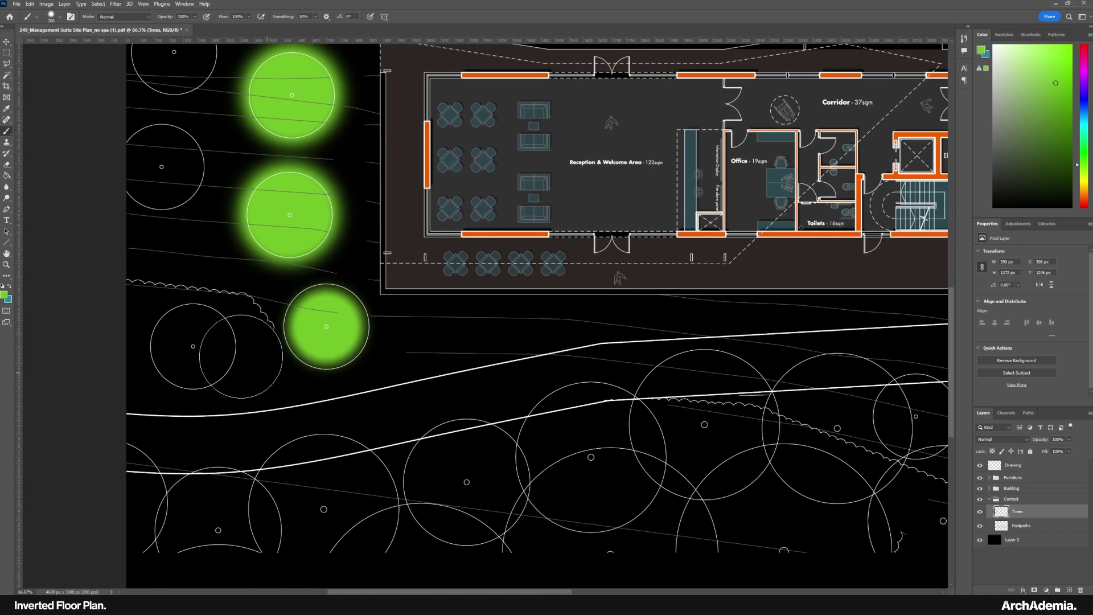
click(193, 346)
drag(217, 214, 218, 359)
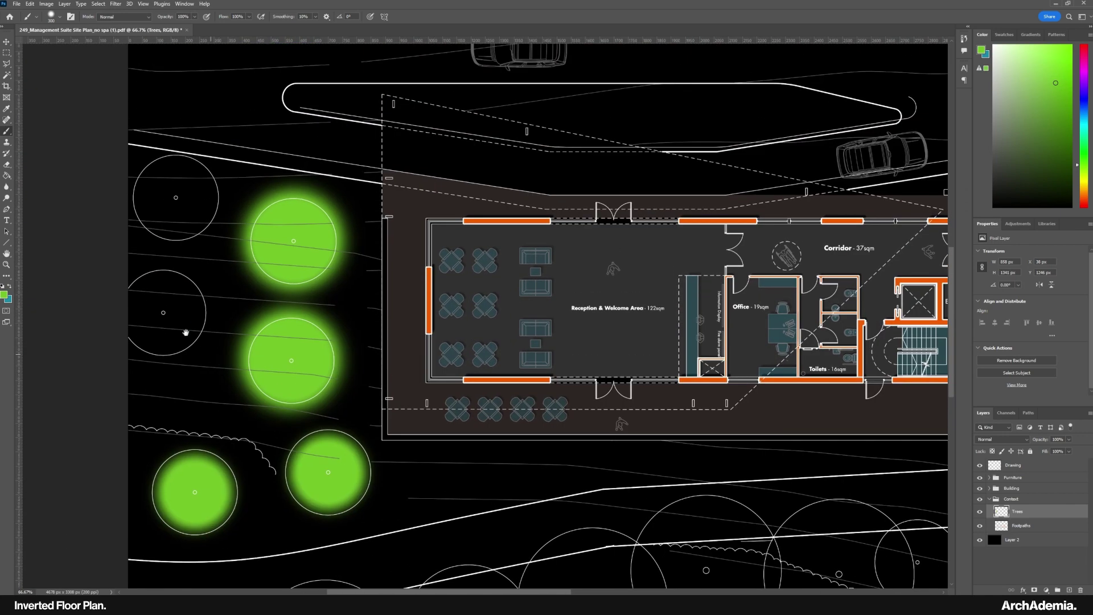
key(bracketright)
click(165, 313)
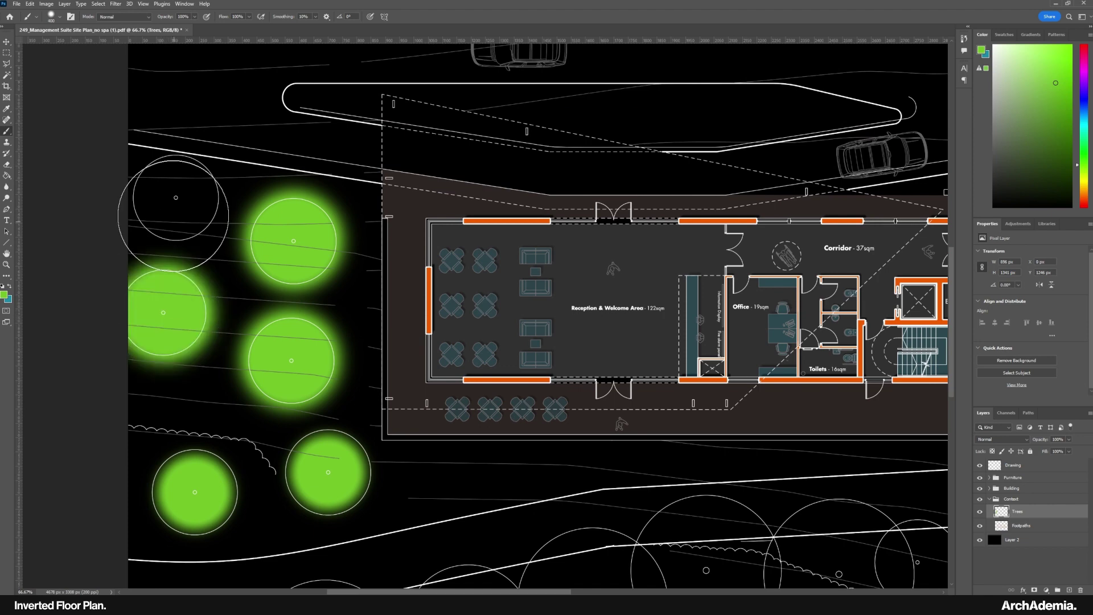
key(bracketleft)
click(176, 197)
Paint green dabs over five tree circles running eastward along the southern path, sizing the brush to suit each circle.
drag(206, 293, 71, 87)
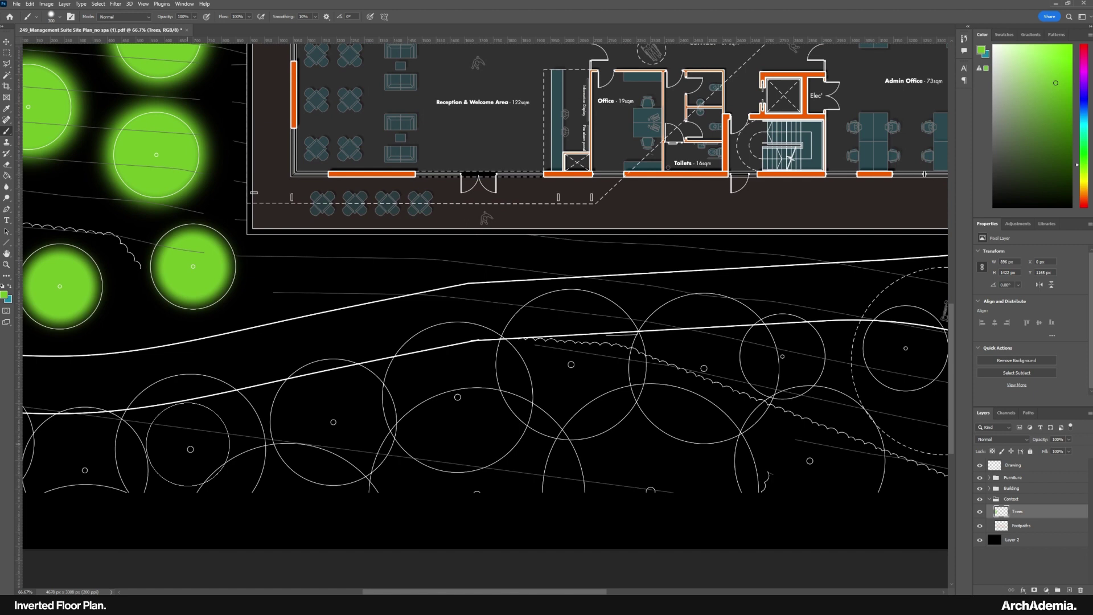
key(bracketright)
key(bracketright)
click(191, 450)
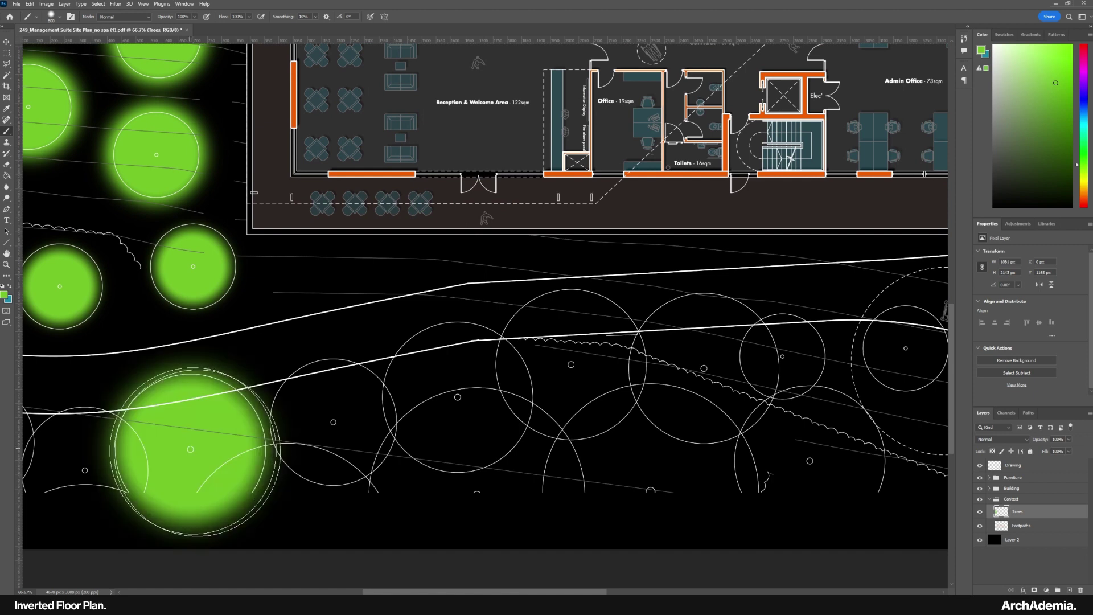
click(333, 422)
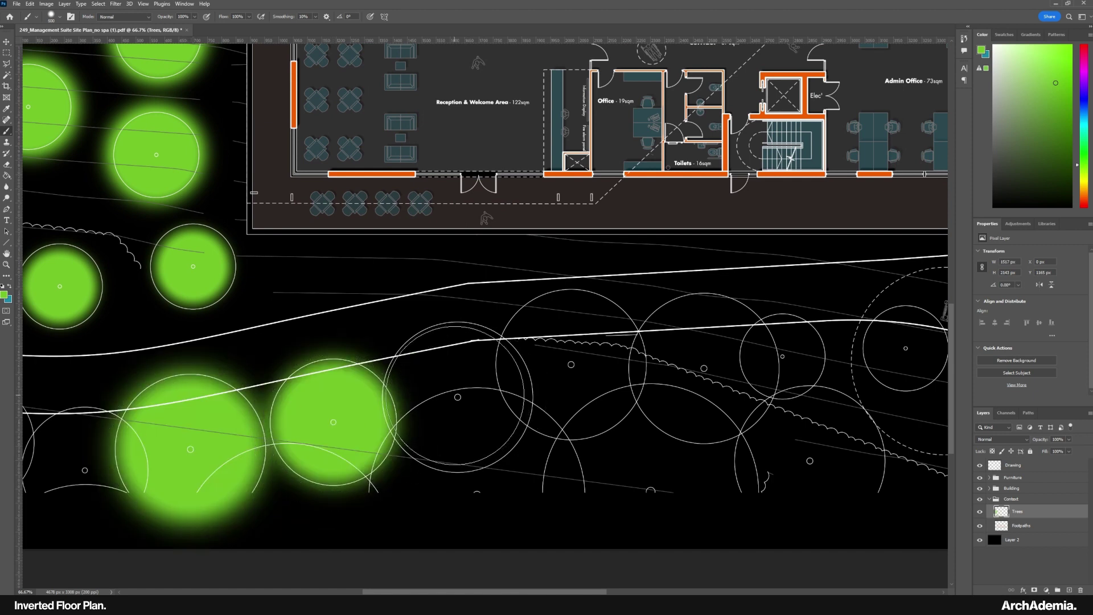
click(457, 397)
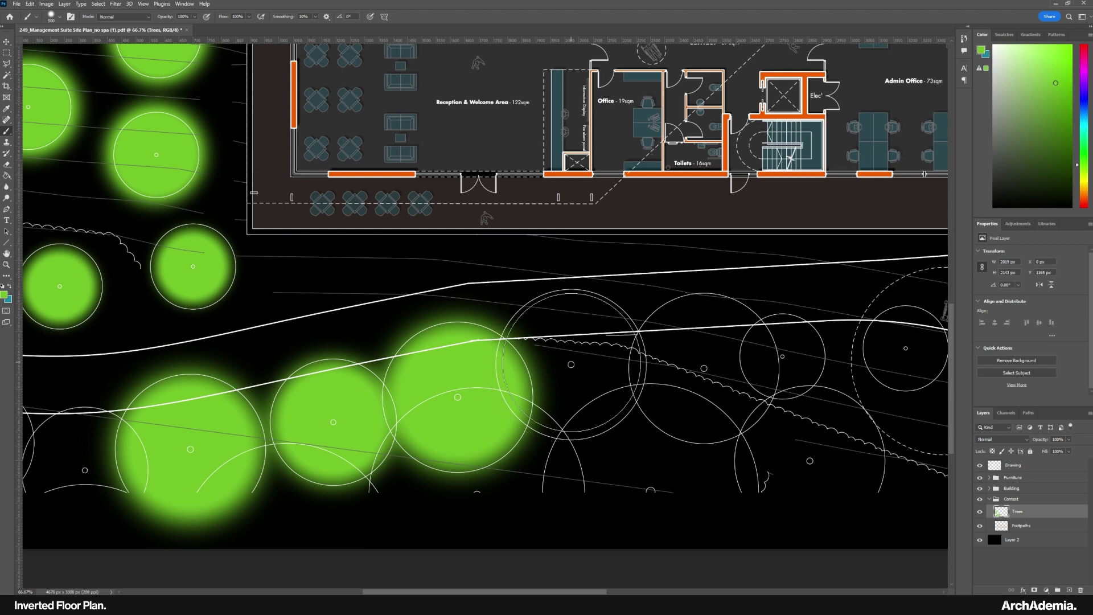
click(571, 365)
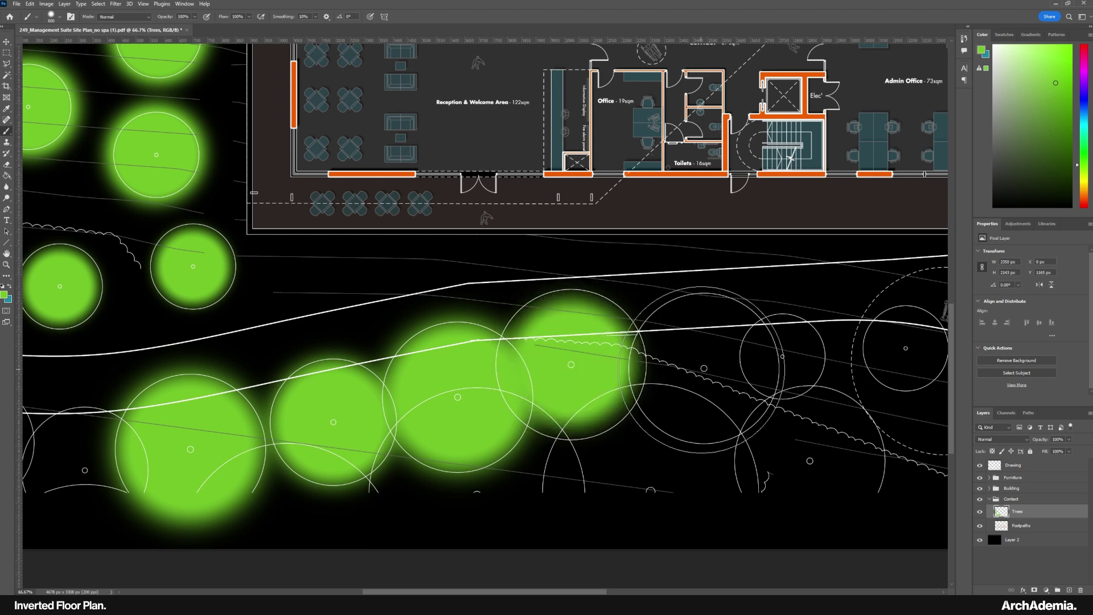
click(703, 368)
With a smaller brush, paint green dabs over the two small tree circles on the path edge west of the parking bays.
drag(791, 431, 407, 446)
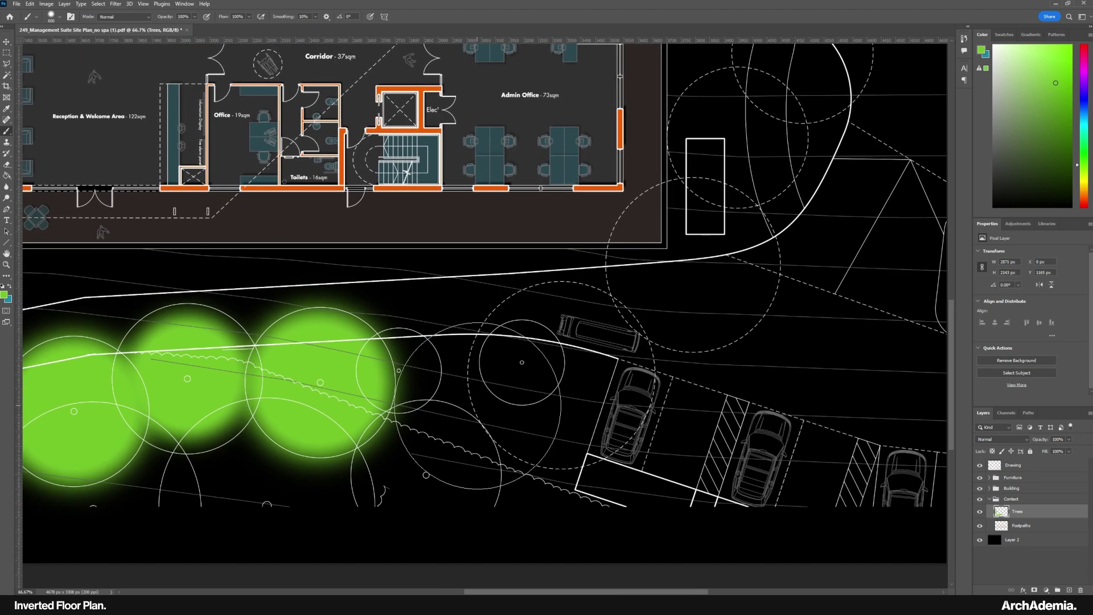
key(bracketleft)
key(bracketleft)
key(bracketleft)
key(bracketright)
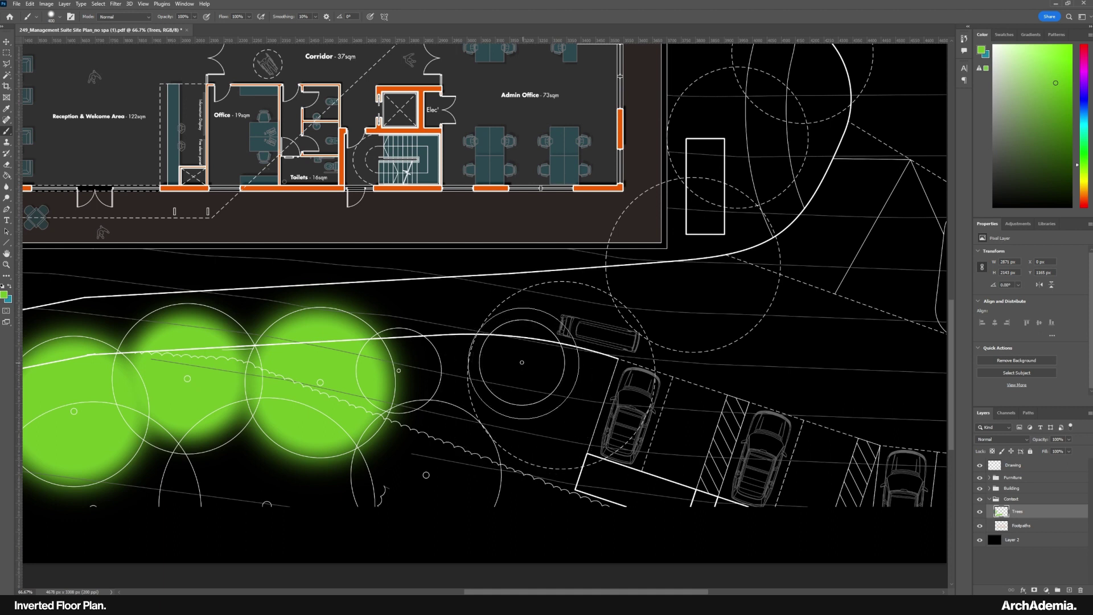
click(521, 362)
click(399, 370)
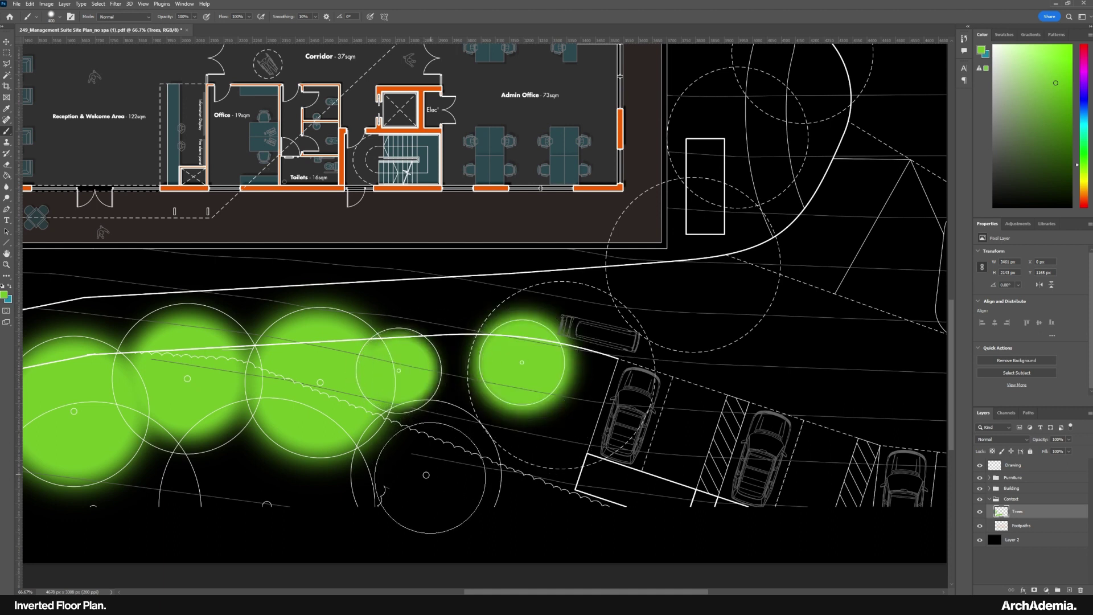
With an enlarged brush, paint green dabs over the two large tree circles on the plan's southern edge, just west of the parking.
key(bracketright)
key(bracketright)
key(bracketright)
click(426, 475)
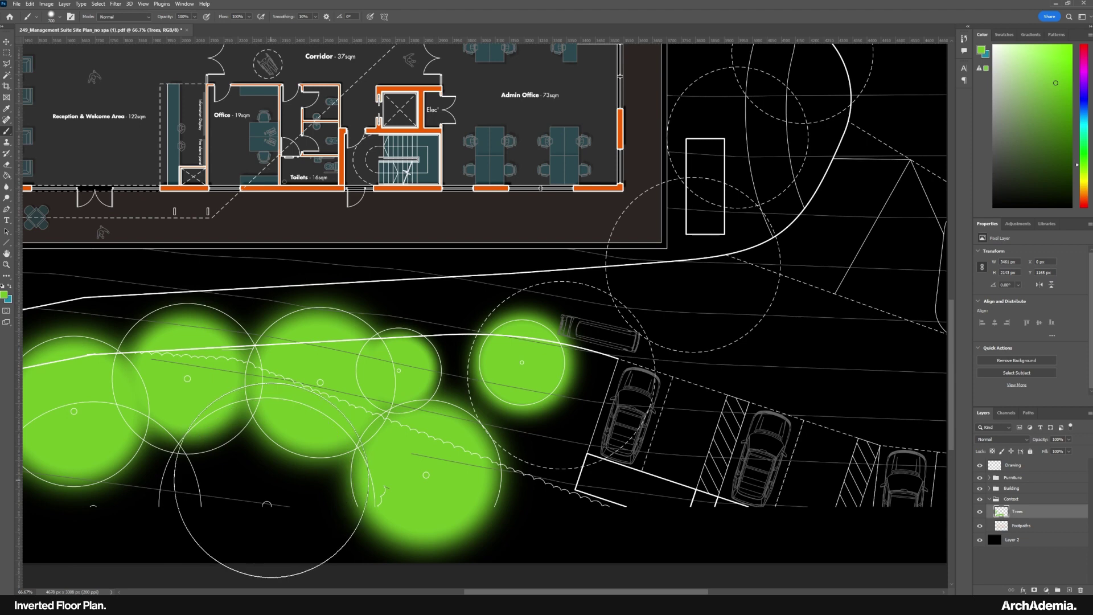
click(270, 480)
Paint green dabs over the tree circle near the plan's southwest corner and the large cut-off circle midway along its southern edge.
mouse_move(181, 468)
mouse_down()
mouse_move(585, 446)
mouse_move(747, 452)
mouse_up()
key(bracketleft)
key(bracketleft)
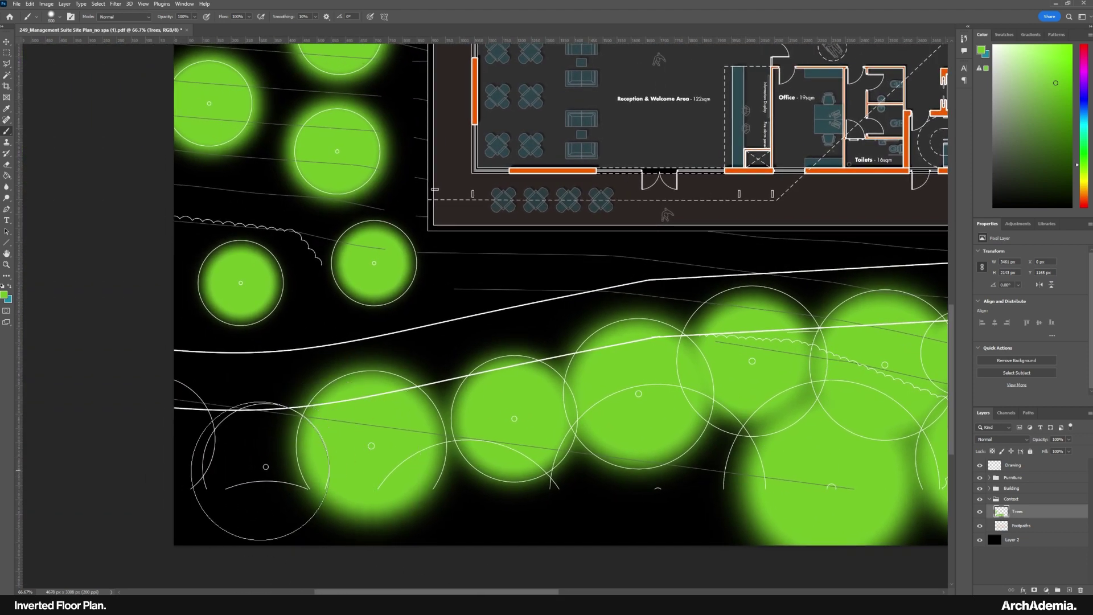
click(260, 471)
key(bracketright)
key(bracketright)
key(bracketright)
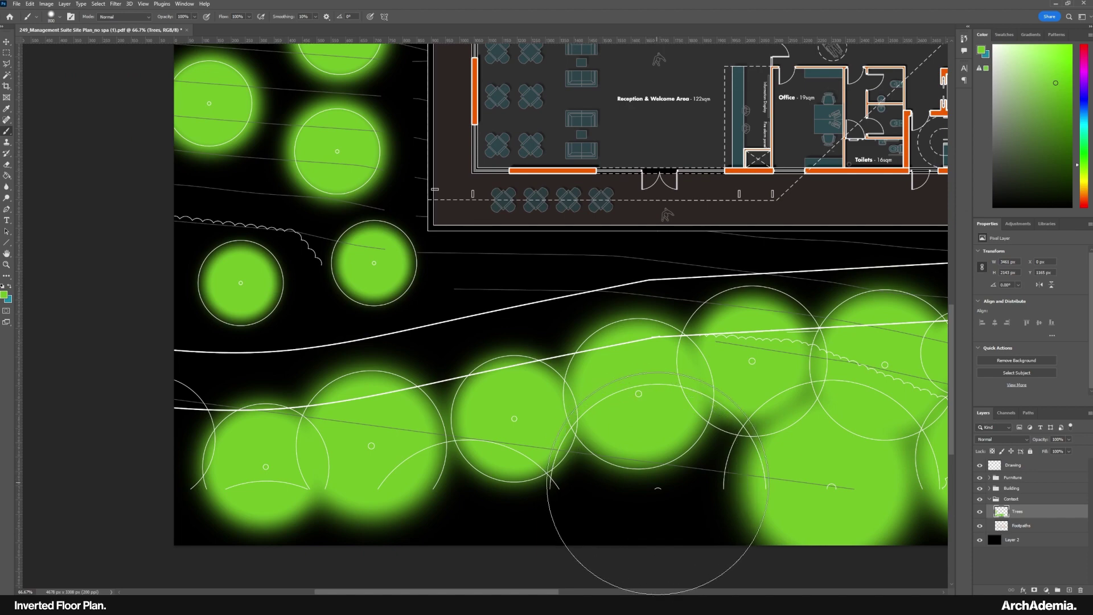
click(657, 484)
Fit the whole plan in view and set the Trees layer's opacity to 15 percent.
drag(749, 273, 383, 569)
drag(750, 251, 690, 373)
mouse_move(262, 410)
mouse_down()
mouse_move(379, 412)
mouse_move(491, 533)
mouse_up()
key(z)
right_click(200, 229)
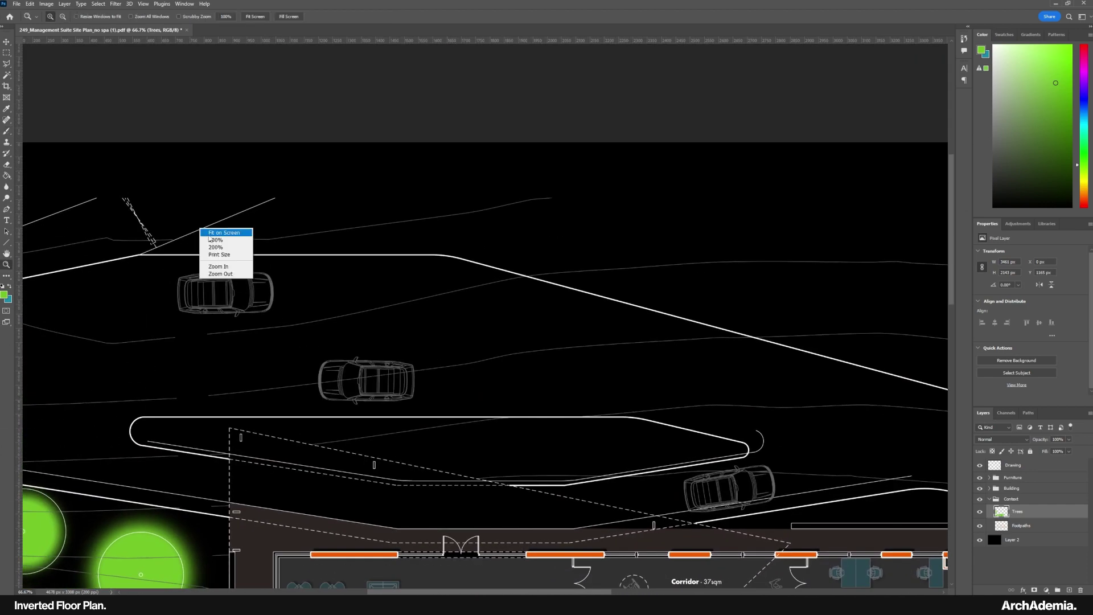
click(209, 233)
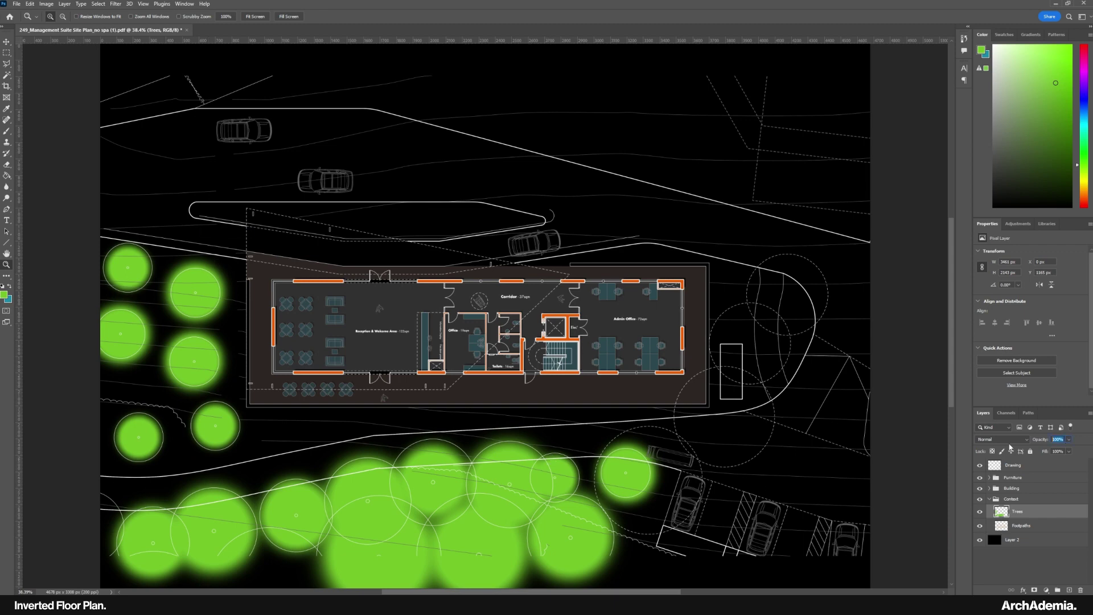
text(15)
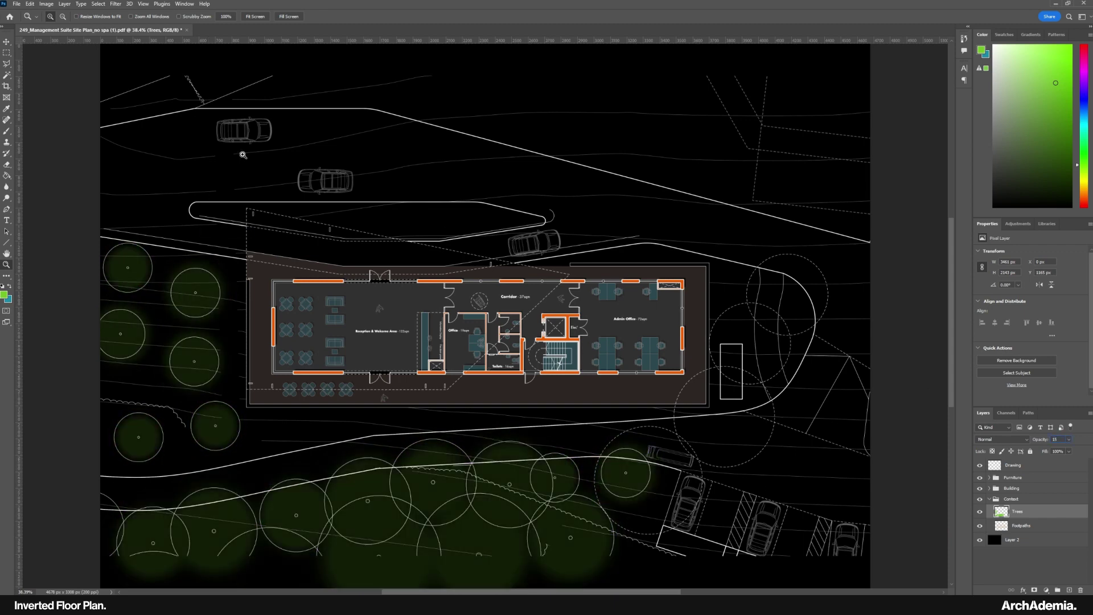
Reduce the Trees layer's saturation to about -37 with Hue/Saturation and set its opacity to 10 percent.
click(54, 5)
mouse_move(68, 25)
click(159, 76)
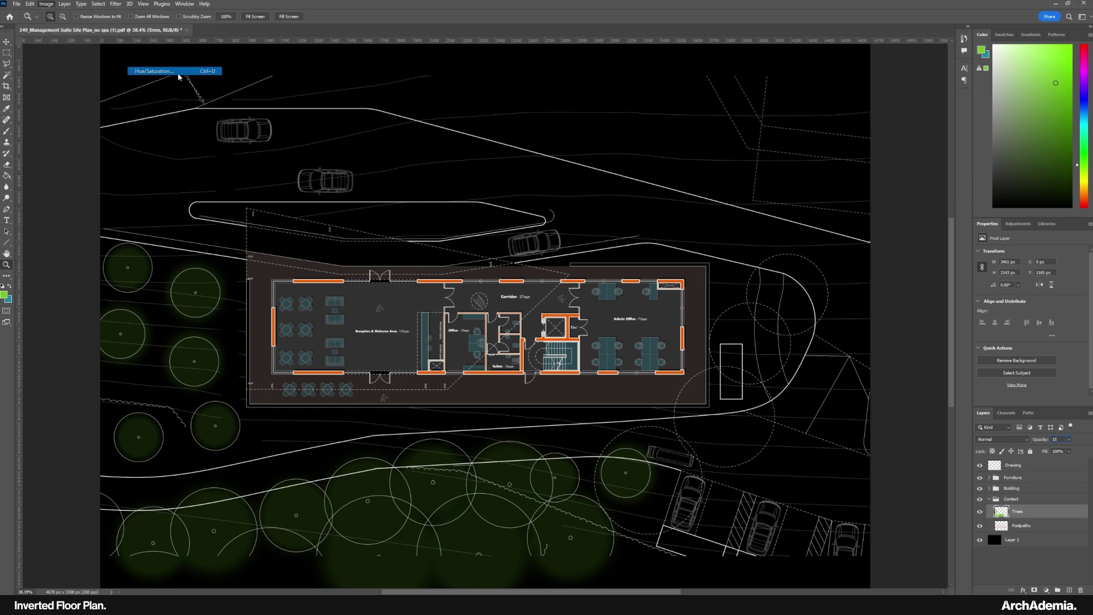
drag(711, 221, 760, 228)
drag(689, 229, 701, 226)
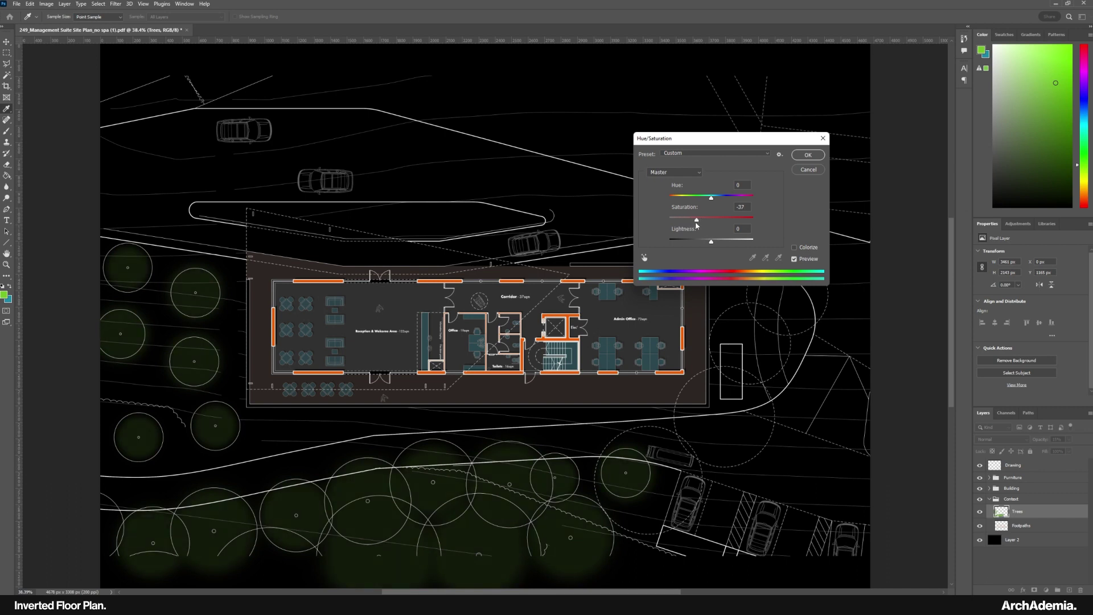
click(807, 154)
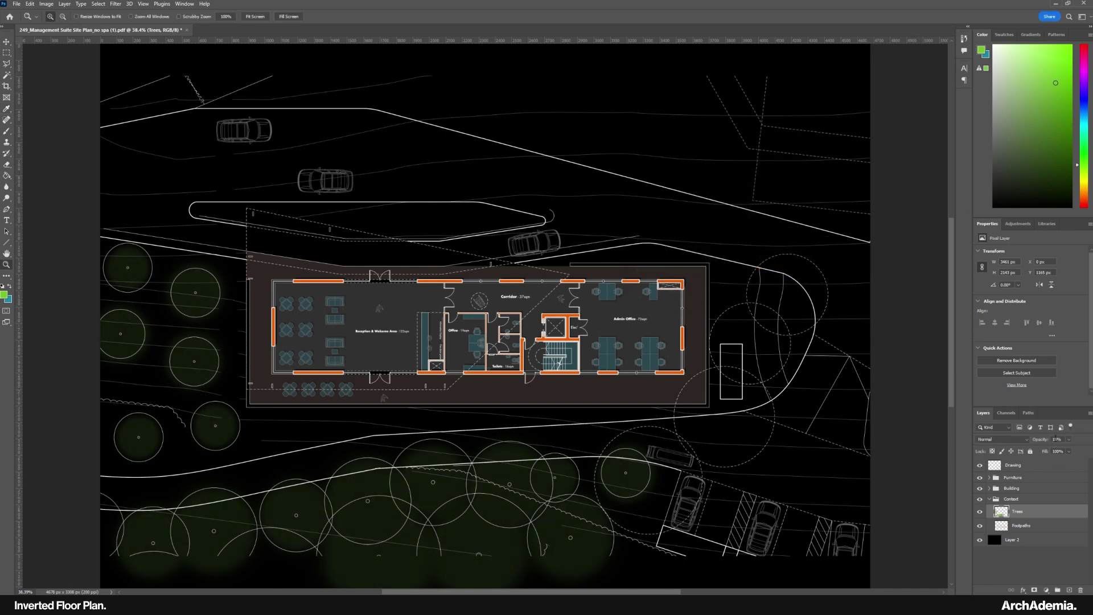
text(10)
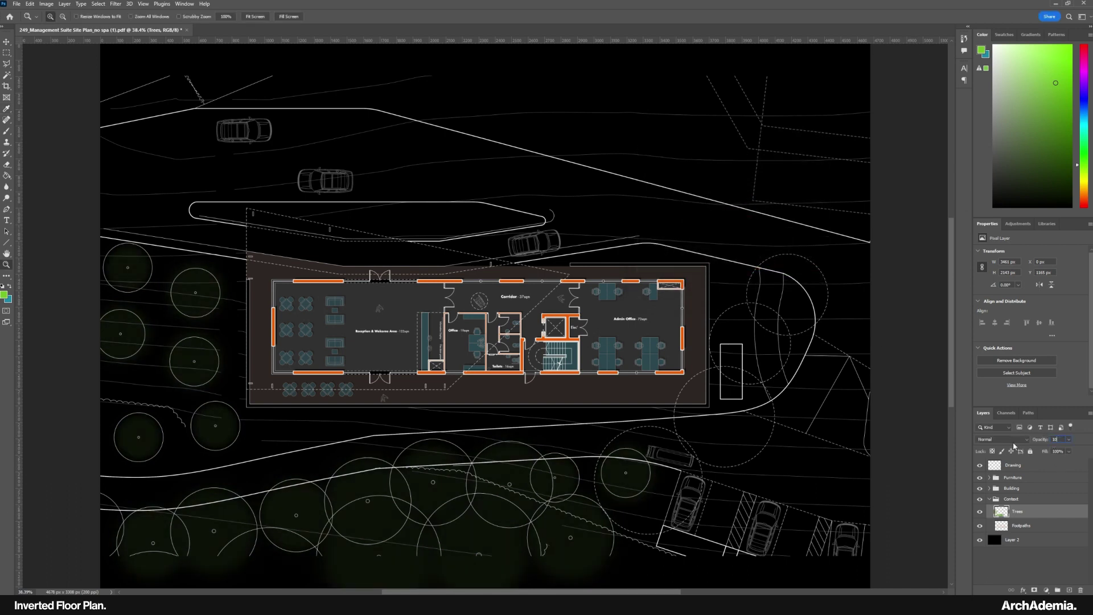
With a smaller Brush tip, repaint tree circles west and southwest of the building in the original, more saturated green.
click(7, 131)
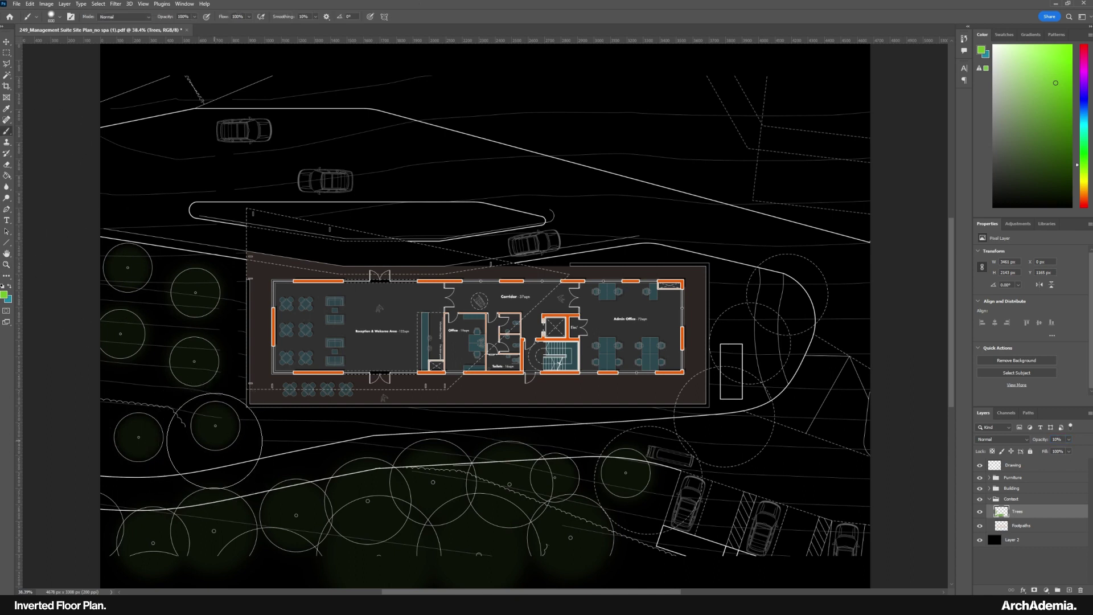
key(bracketleft)
key(bracketleft)
key(bracketleft)
key(bracketleft)
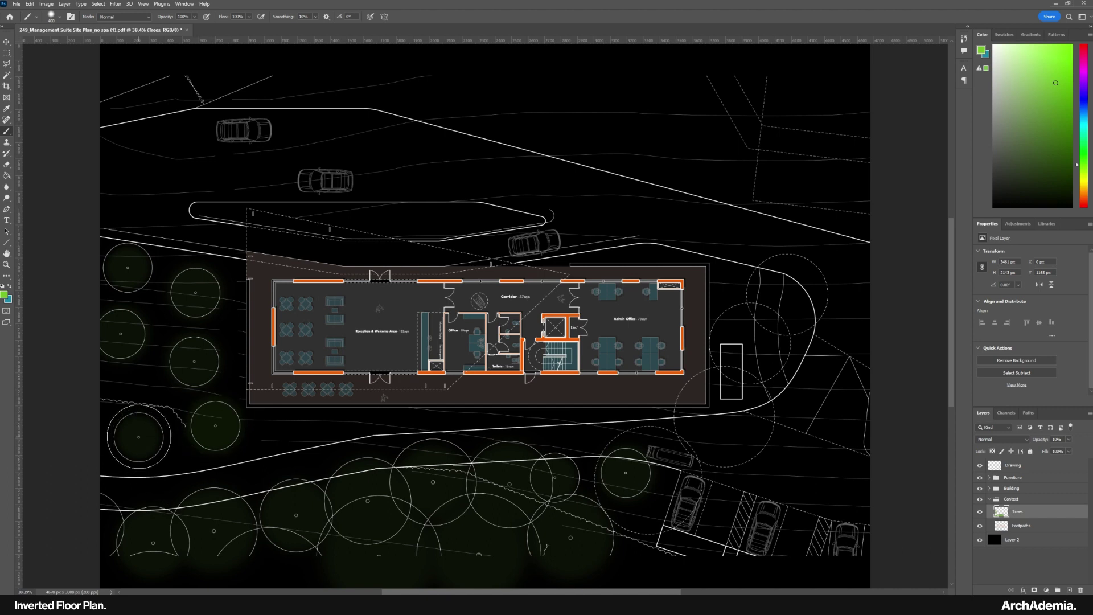
click(127, 268)
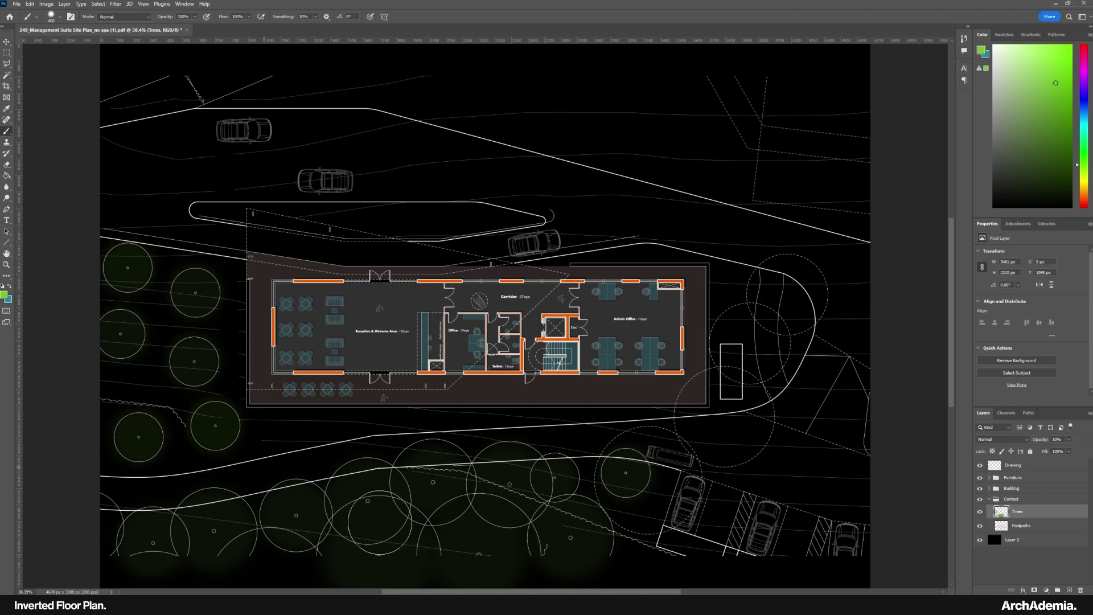
Repaint tree circles along the southern row and the one beside the parking in the saturated green, adjusting the brush size.
key(bracketright)
key(bracketright)
key(bracketright)
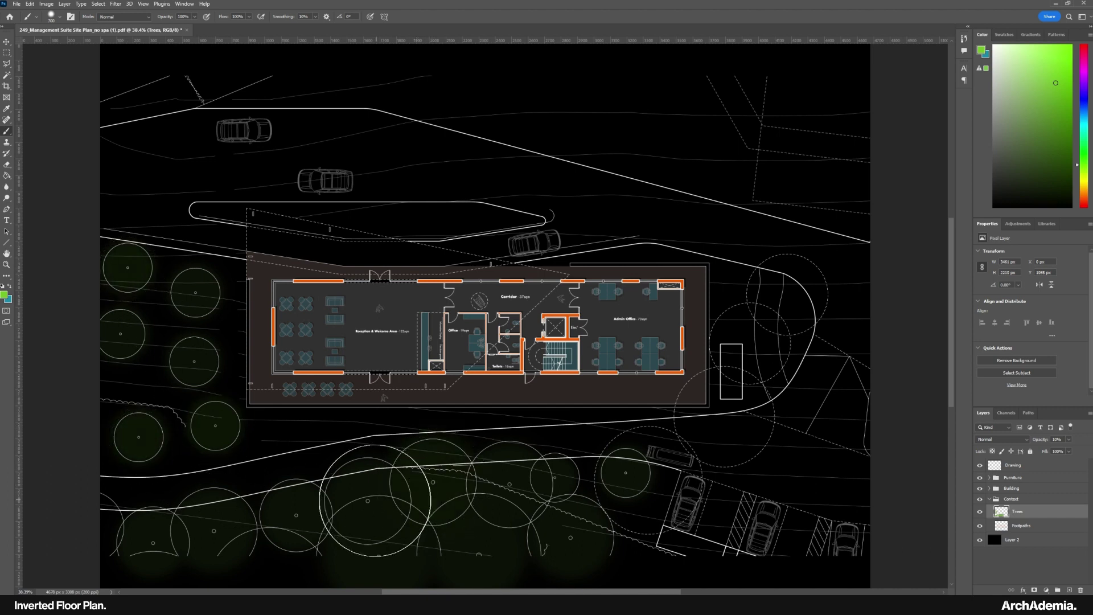
key(bracketleft)
key(bracketleft)
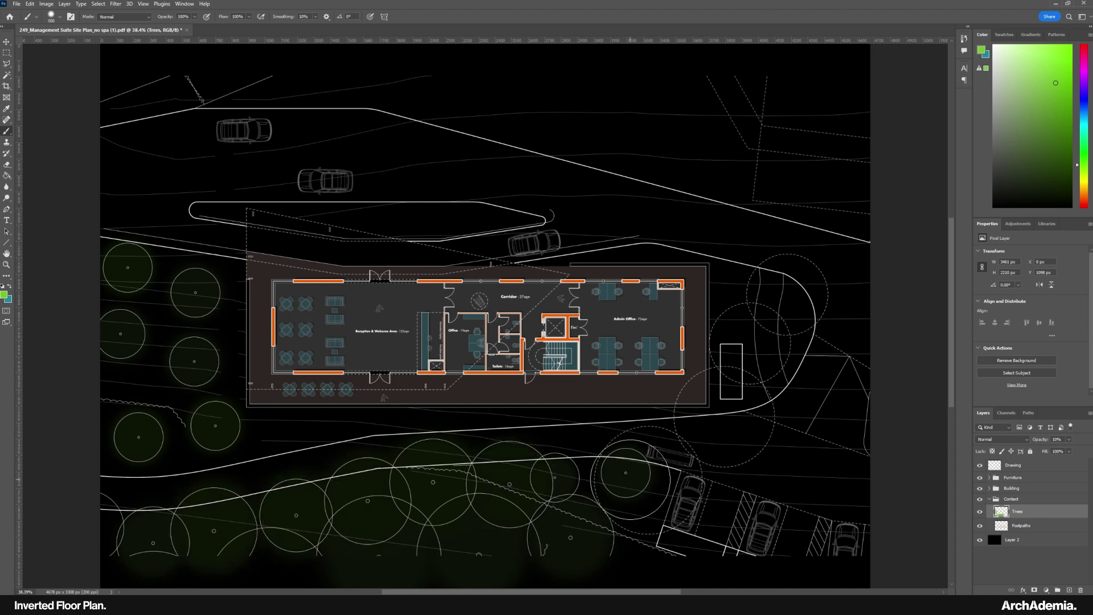
key(bracketleft)
click(626, 473)
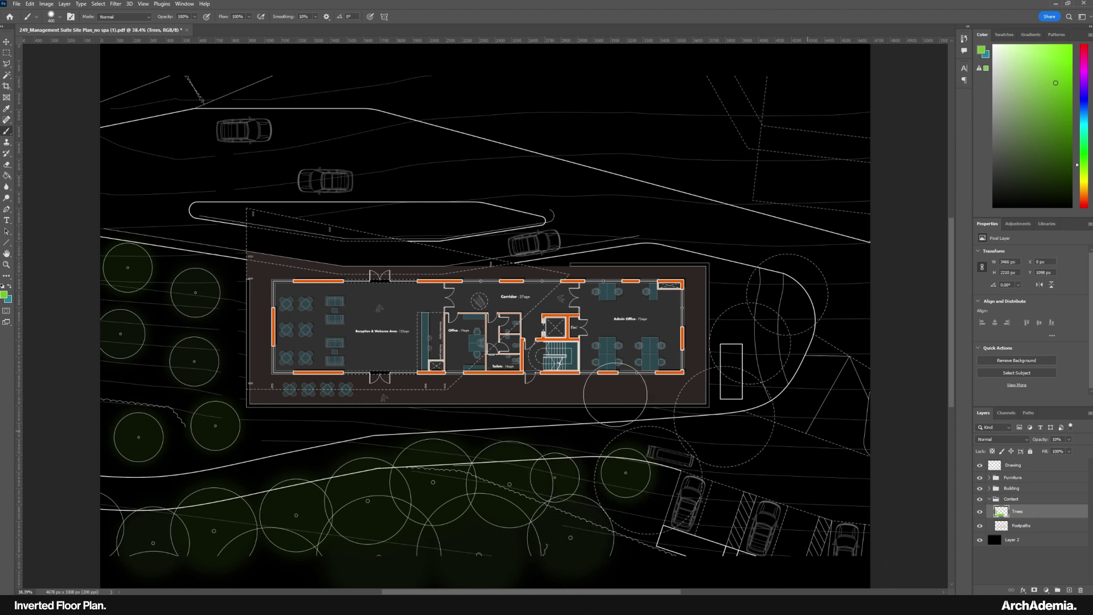
Swap the foreground and background colours and set the foreground to a brighter green with hue 103, saturation 84 and brightness 86.
click(10, 286)
click(4, 294)
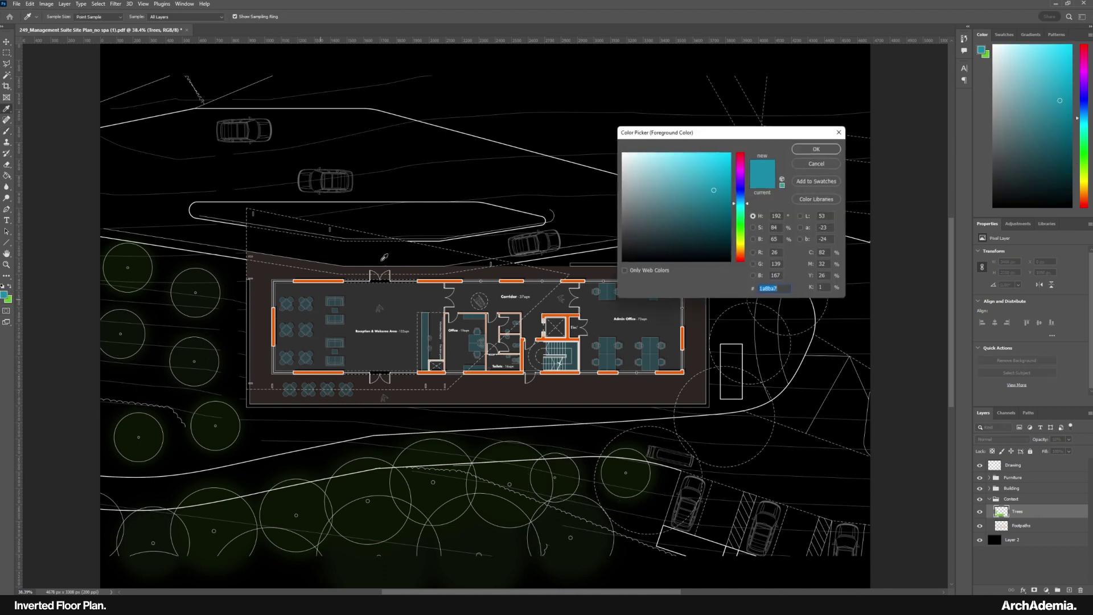
drag(740, 228, 714, 164)
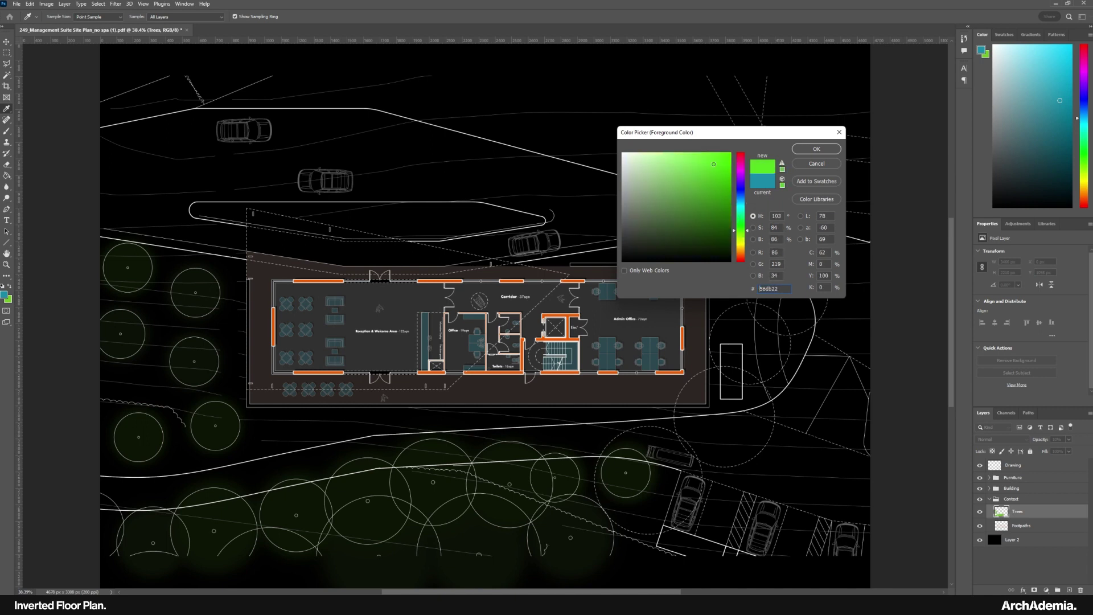
click(811, 150)
Brush the brighter green over selected tree circles in the row south of the building, adjusting the tip size.
key(b)
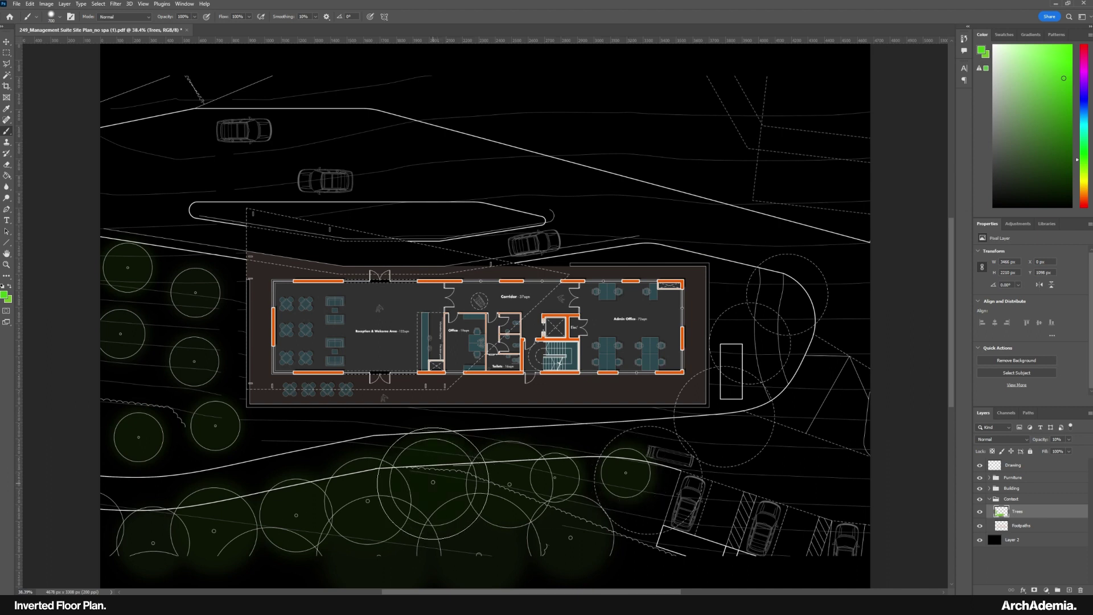
key(bracketright)
key(bracketright)
key(bracketleft)
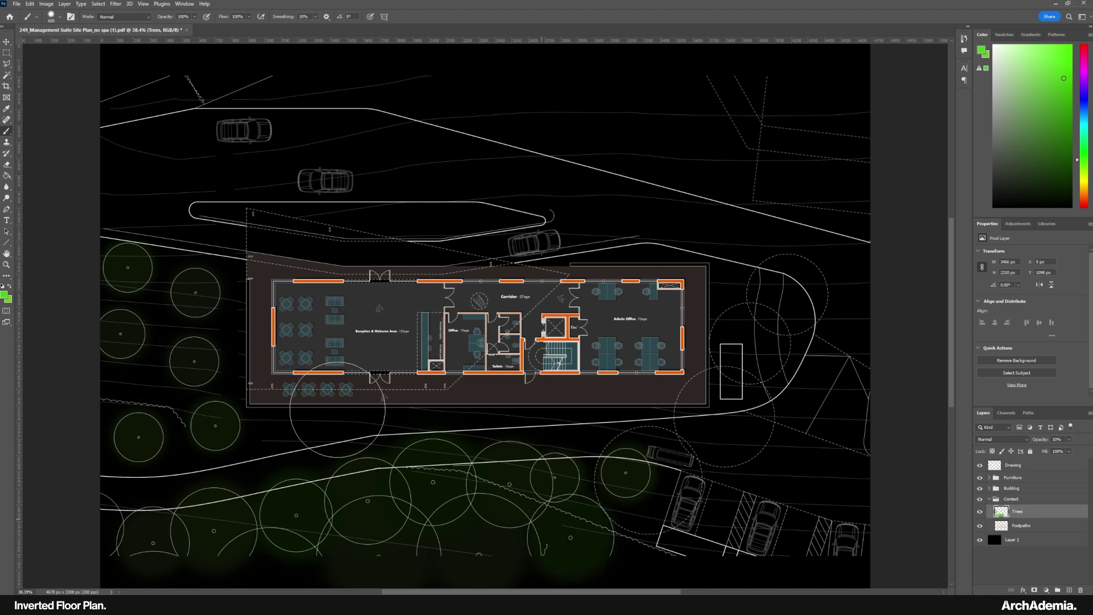
With a smaller brush, dab the brighter green over selected tree circles west and southwest of the building.
key(bracketleft)
key(bracketleft)
key(bracketleft)
click(194, 361)
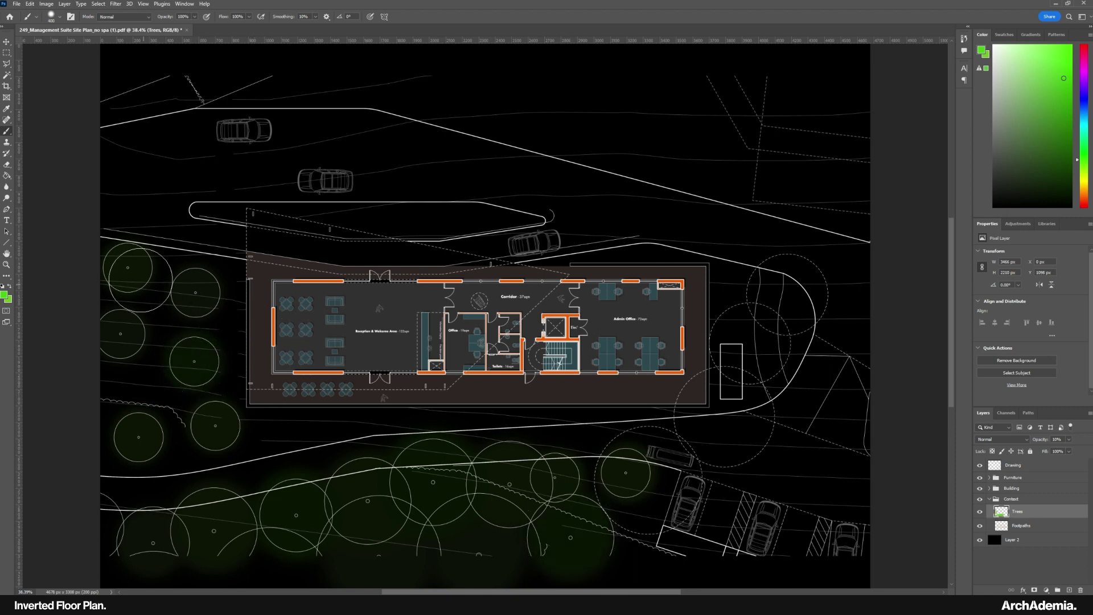
key(bracketright)
click(139, 434)
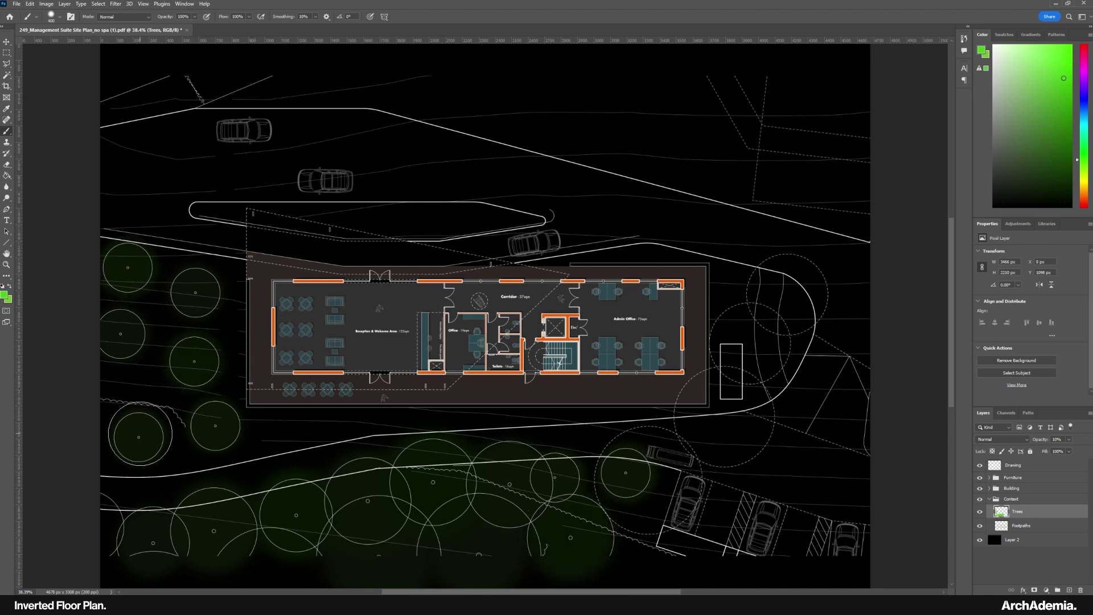
Set the Trees layer's opacity to 5 percent and check the result against the building and the whole plan.
click(6, 265)
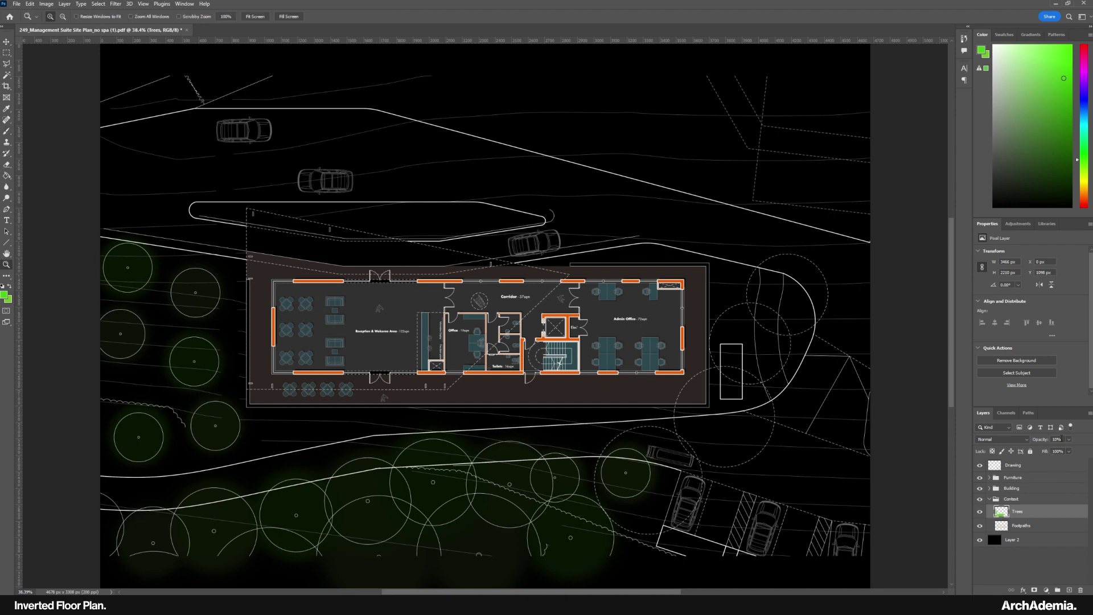
text(5)
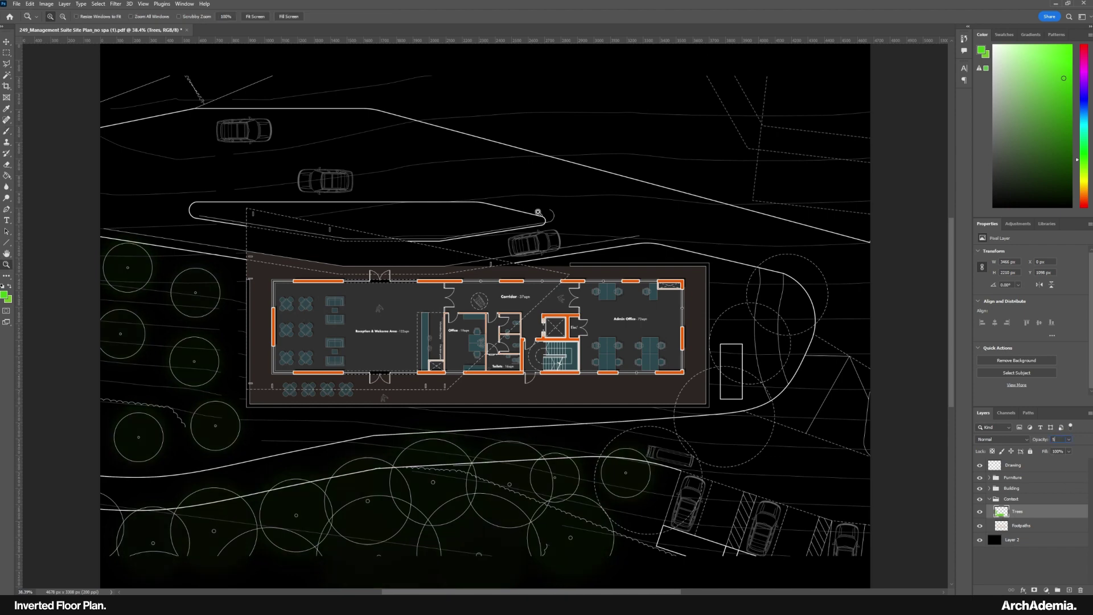
click(527, 372)
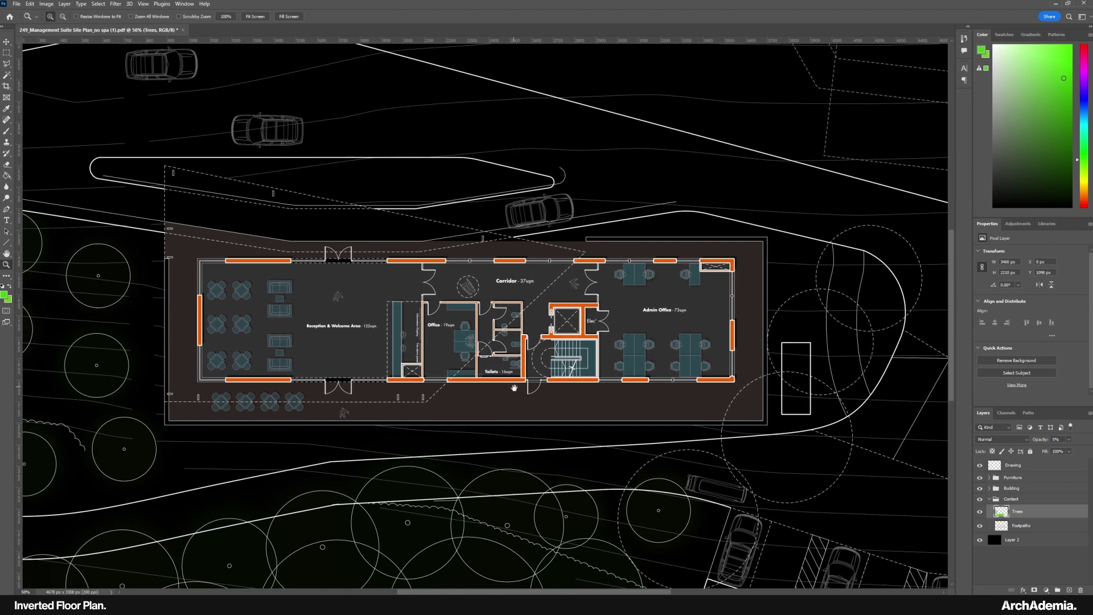
drag(470, 349, 478, 348)
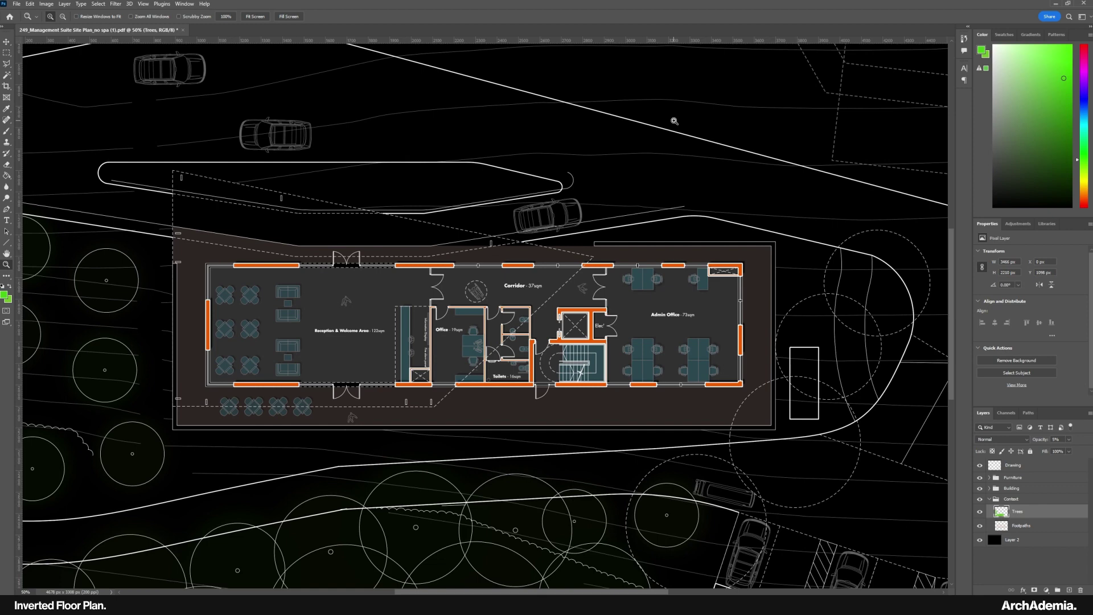
key(ctrl+0)
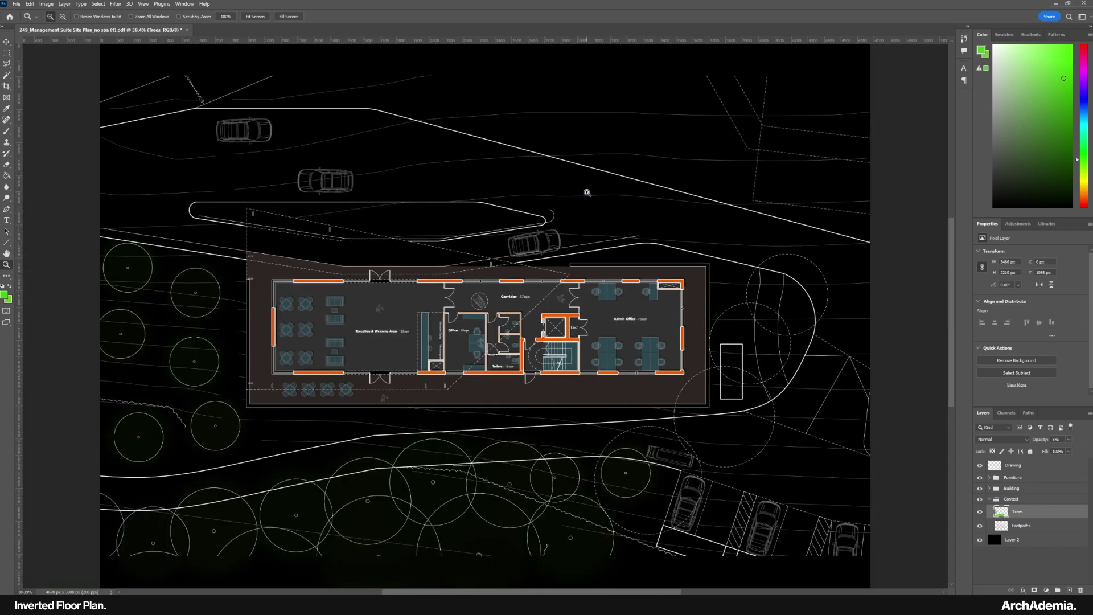